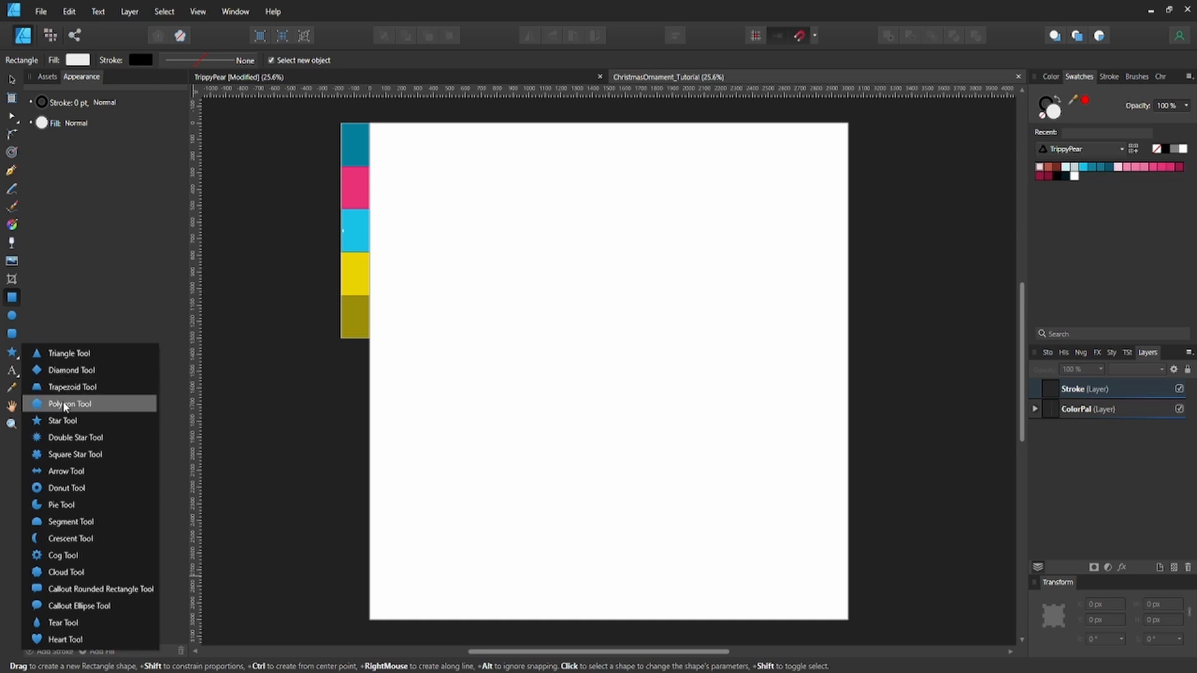
Draw an unfilled trapezoid about 789 × 329 px with an 8 pt black outline on the Stroke layer and convert it to curves
{"action": "left_click", "coordinate": [32, 387]}
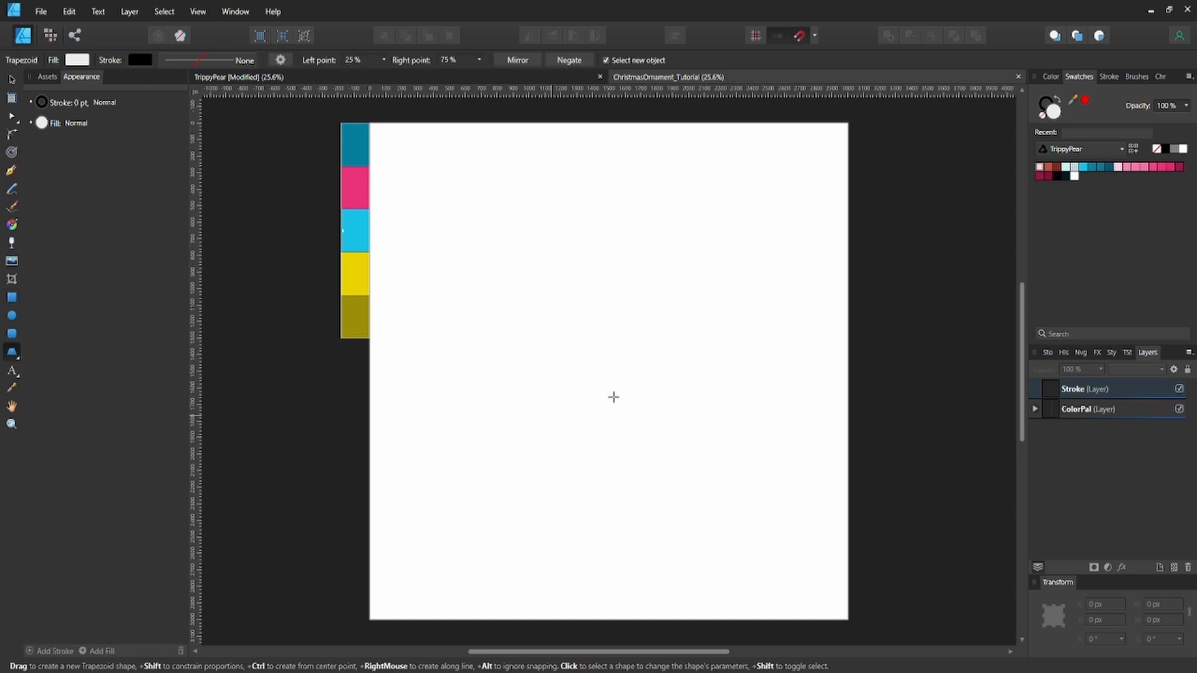
{"action": "left_click", "coordinate": [1066, 387]}
{"action": "left_click_drag", "start_coordinate": [546, 343], "coordinate": [673, 399]}
{"action": "key", "text": "ctrl+Return"}
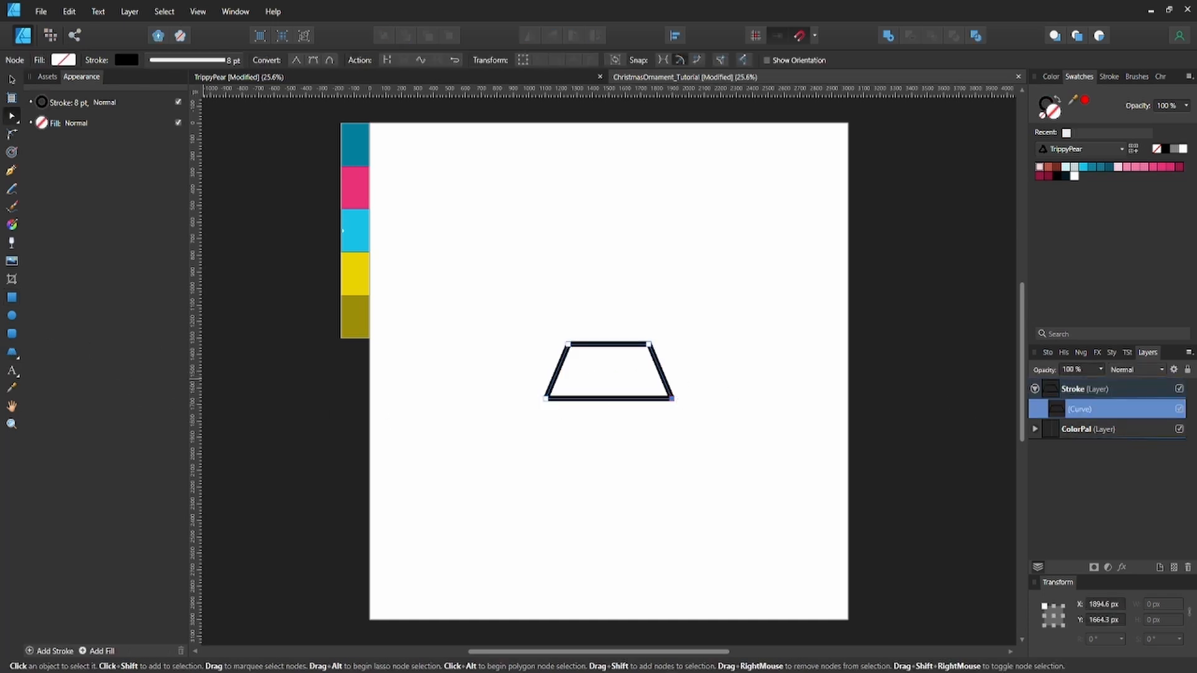
Draw an ellipse about 528 × 160 px over the trapezoid's upper edge and centre it horizontally on the trapezoid
{"action": "left_click", "coordinate": [12, 316]}
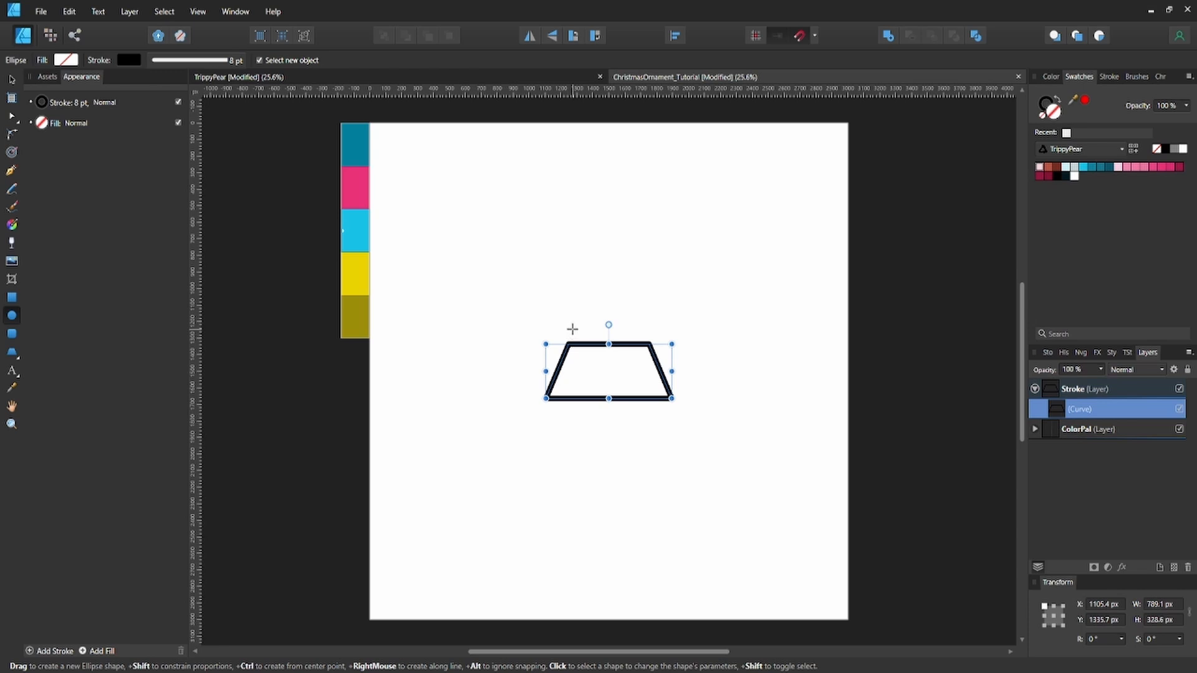
{"action": "left_click_drag", "start_coordinate": [570, 328], "coordinate": [657, 356]}
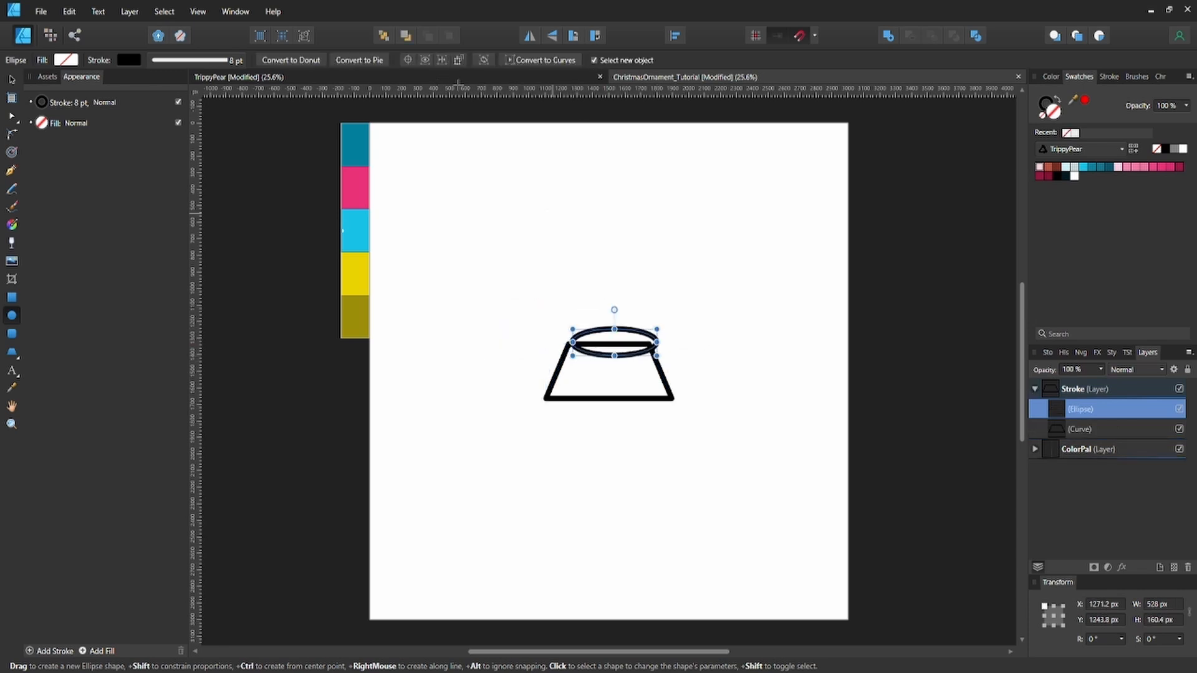
{"action": "key", "text": "v"}
{"action": "left_click", "coordinate": [617, 60]}
{"action": "left_click", "coordinate": [640, 312]}
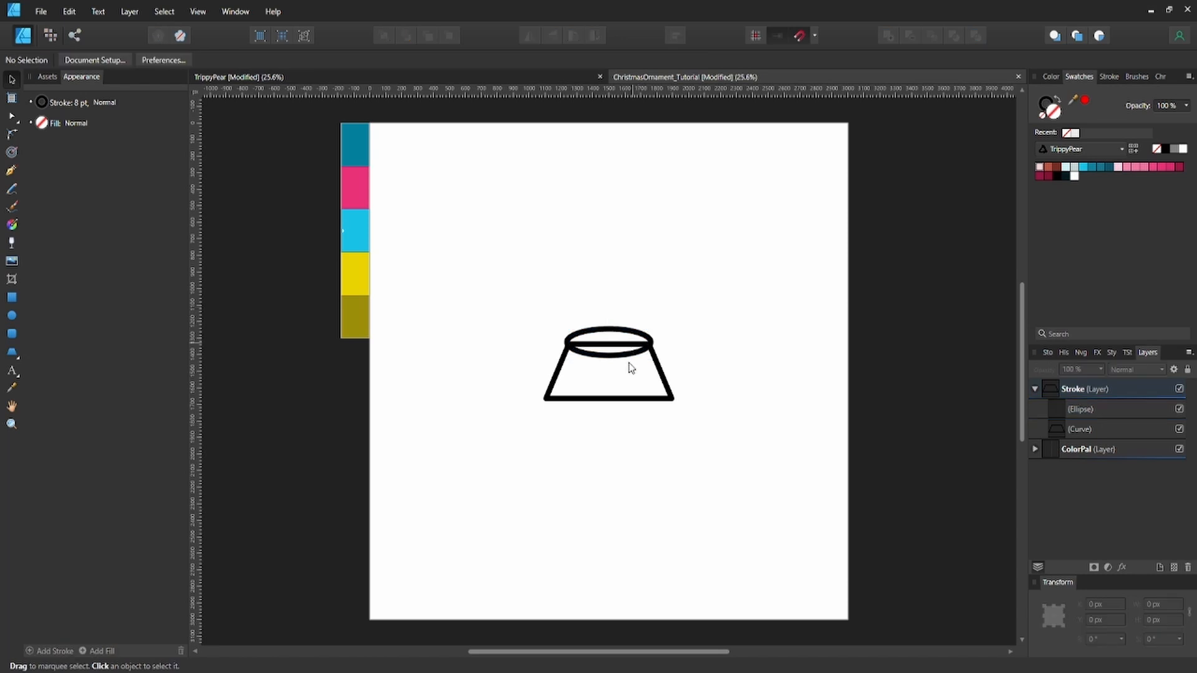
Resize and reposition the ellipse to about 509 × 128 px so it fits the width of the trapezoid's upper edge
{"action": "left_click", "coordinate": [634, 356]}
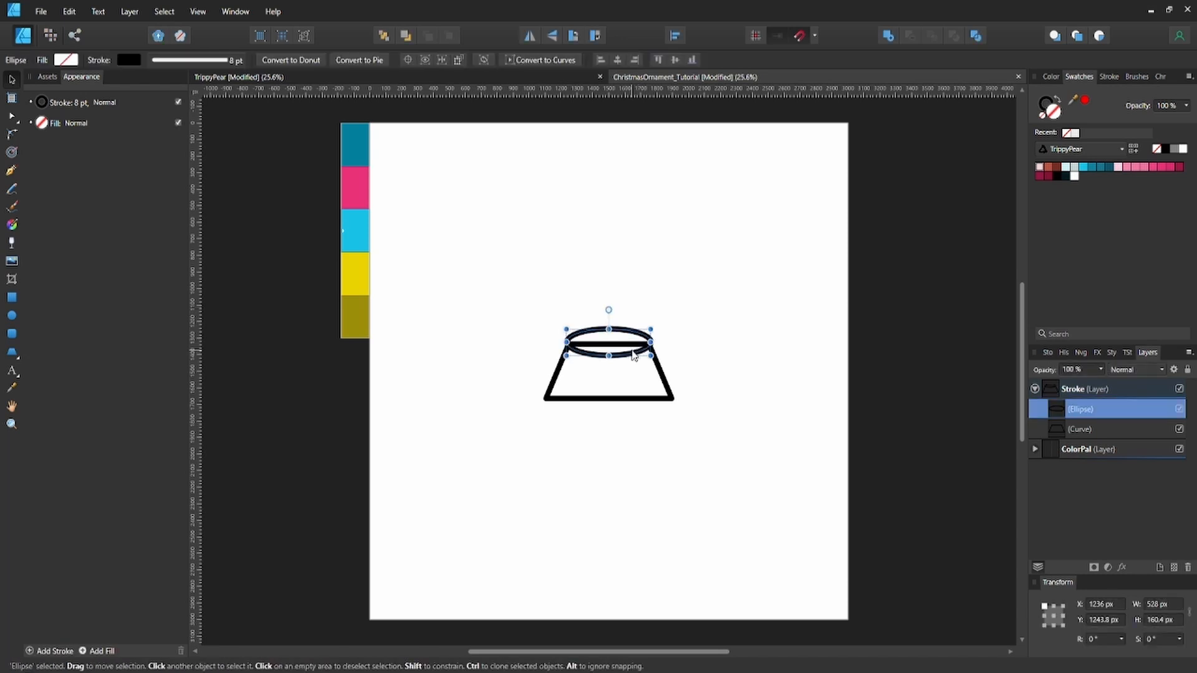
{"action": "left_click_drag", "start_coordinate": [630, 360], "coordinate": [649, 344]}
{"action": "left_click", "coordinate": [650, 316]}
{"action": "left_click", "coordinate": [629, 359]}
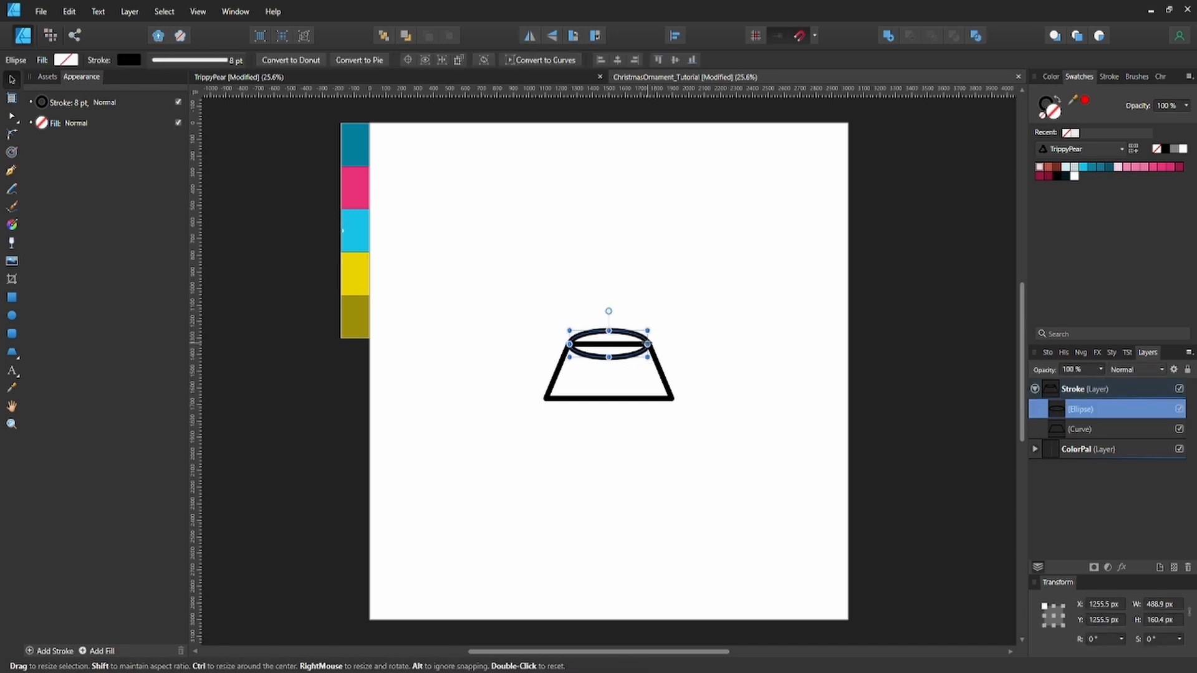
{"action": "scroll", "coordinate": [640, 337], "scroll_direction": "up", "scroll_amount": 3}
{"action": "left_click_drag", "start_coordinate": [583, 378], "coordinate": [579, 372]}
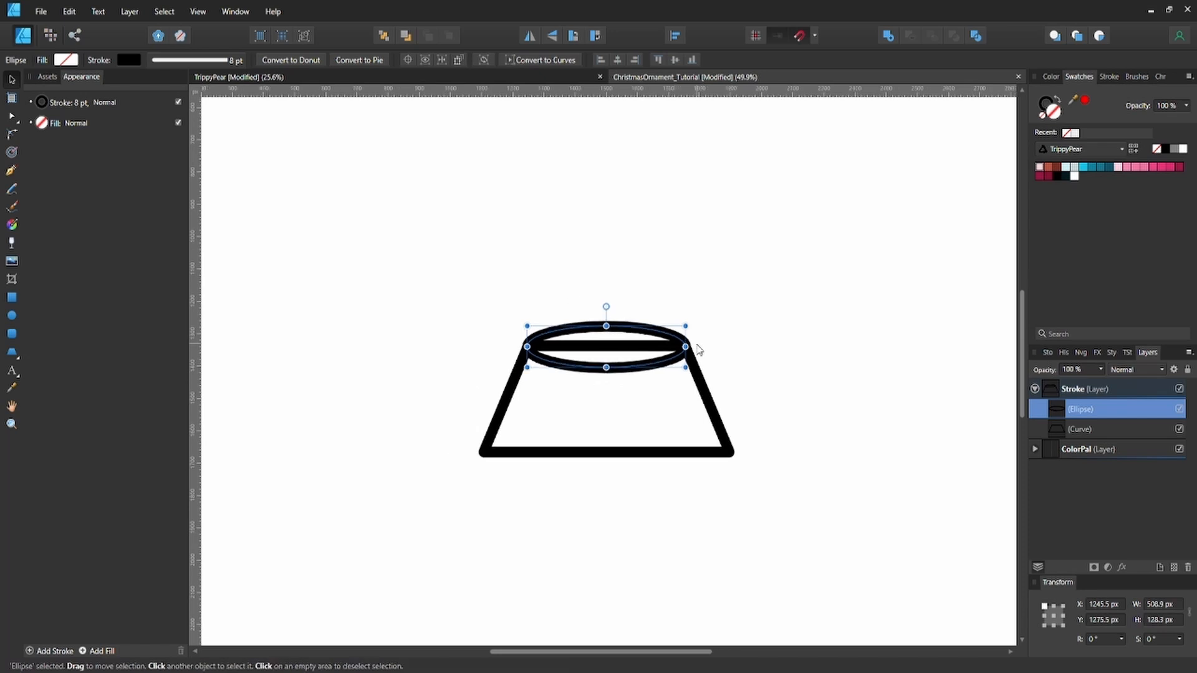
Duplicate the ellipse and merge the lower copy with the trapezoid using the Add boolean operation
{"action": "key", "text": "ctrl+j"}
{"action": "left_click", "coordinate": [1121, 428]}
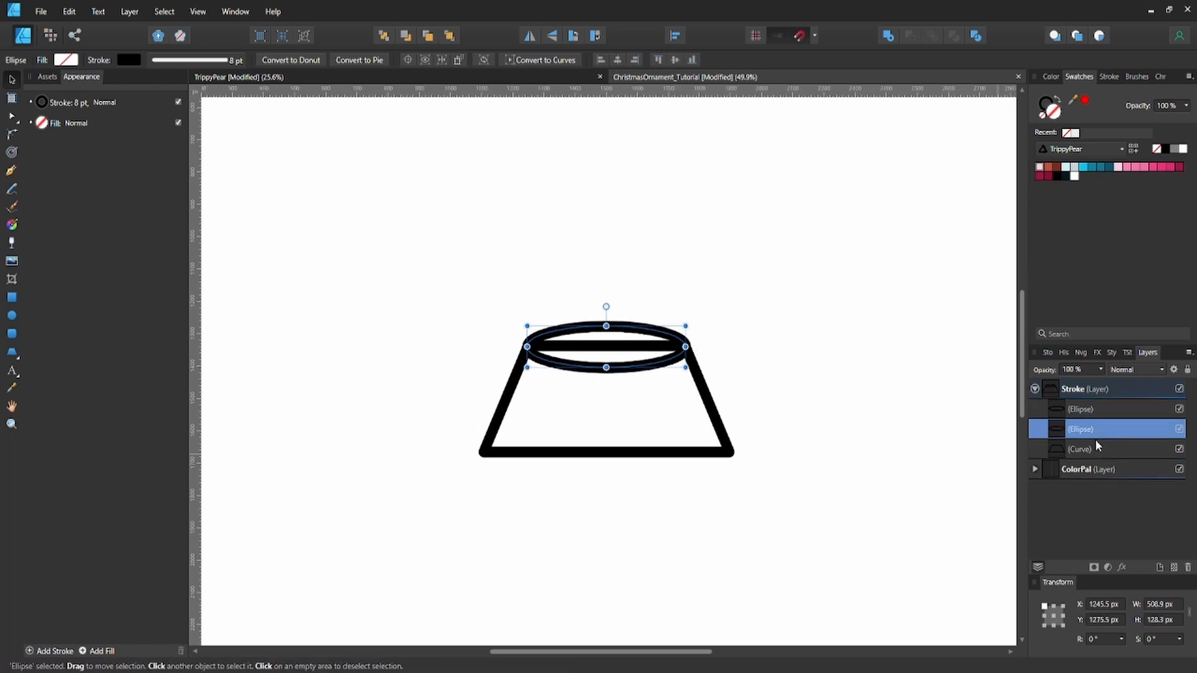
{"action": "left_click", "coordinate": [1087, 447], "text": "shift"}
{"action": "left_click", "coordinate": [887, 38]}
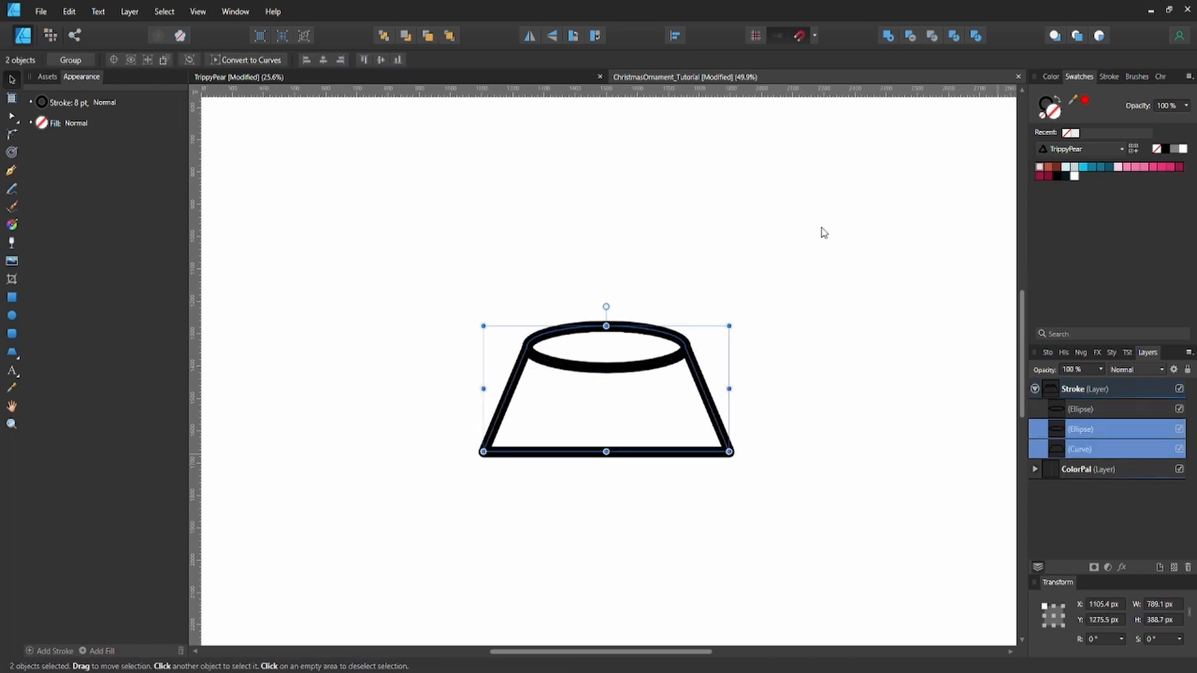
{"action": "left_click", "coordinate": [786, 348]}
{"action": "key", "text": "ctrl+0"}
Convert the remaining ellipse to curves and cut a gap in the right half of its lower arc
{"action": "left_click", "coordinate": [598, 356]}
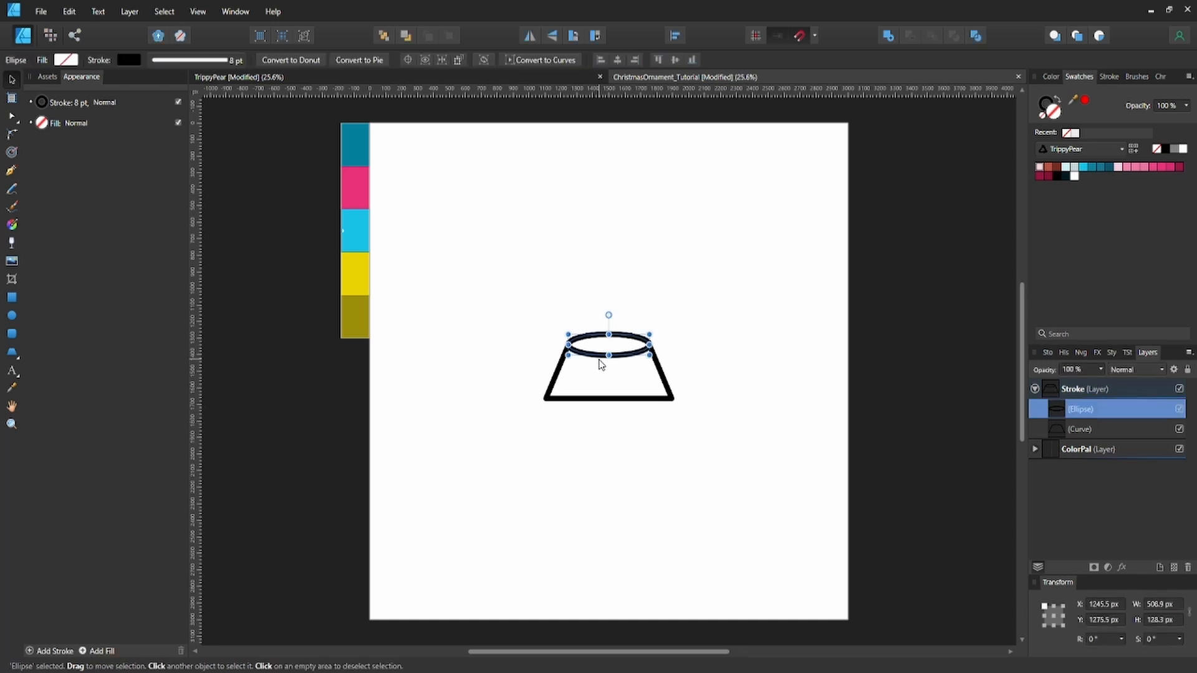
{"action": "left_click", "coordinate": [551, 62]}
{"action": "scroll", "coordinate": [619, 354], "scroll_direction": "up", "scroll_amount": 4}
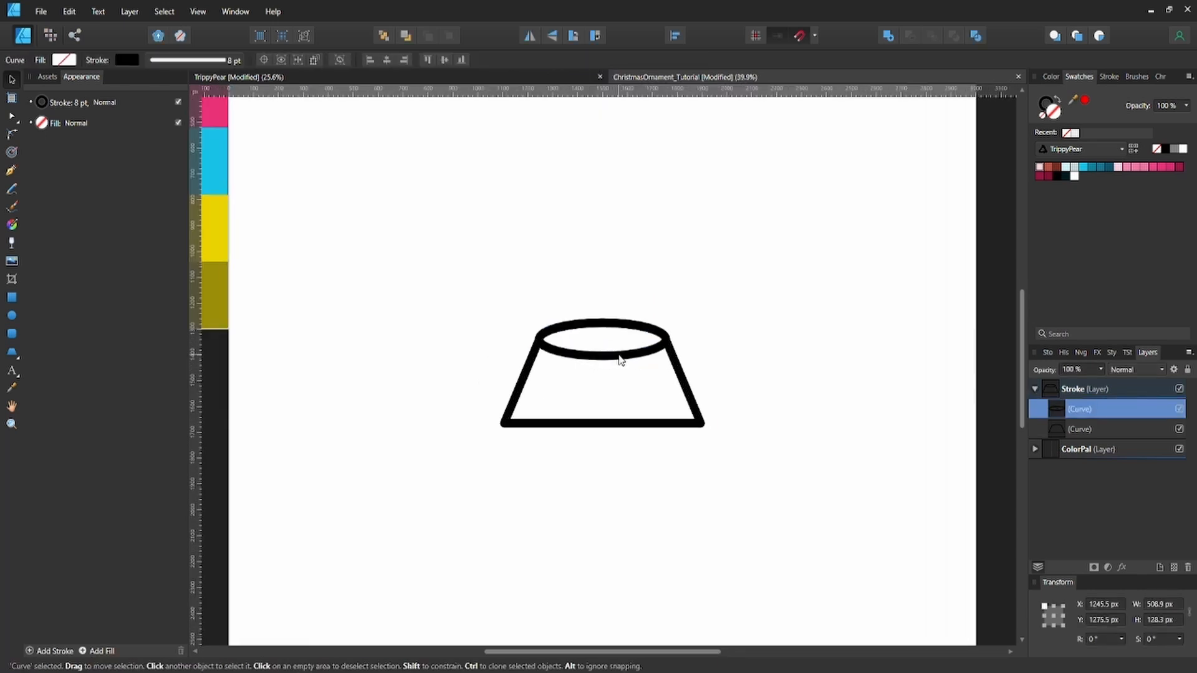
{"action": "key", "text": "a"}
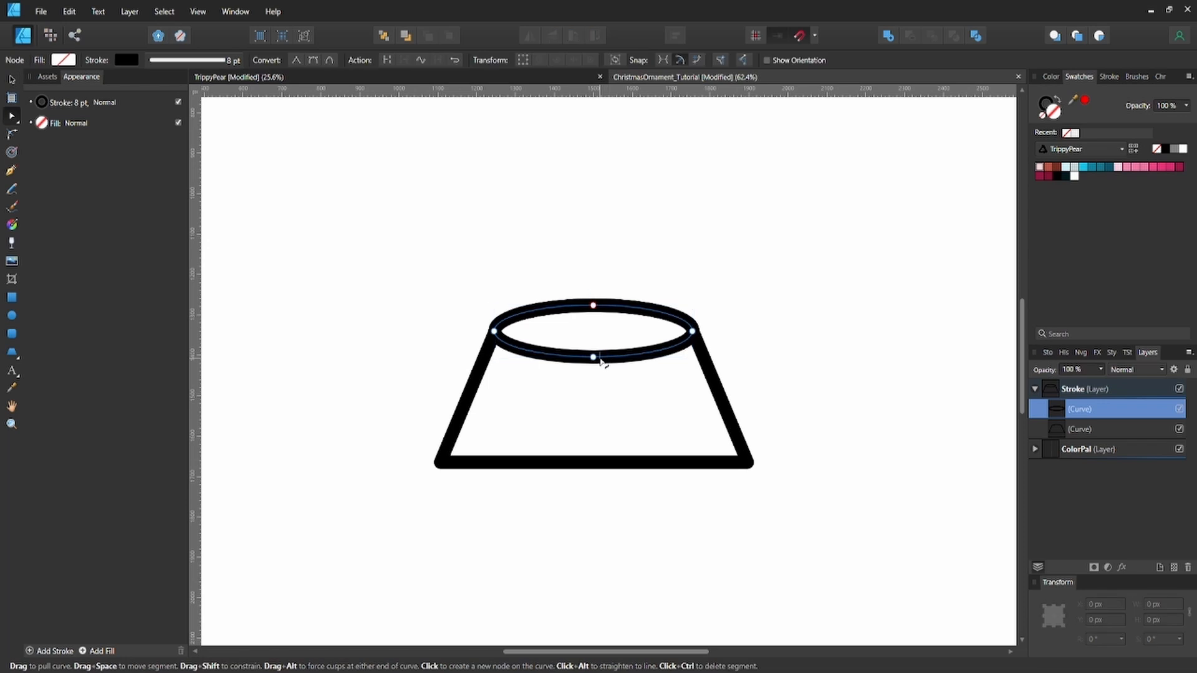
{"action": "left_click", "coordinate": [644, 355]}
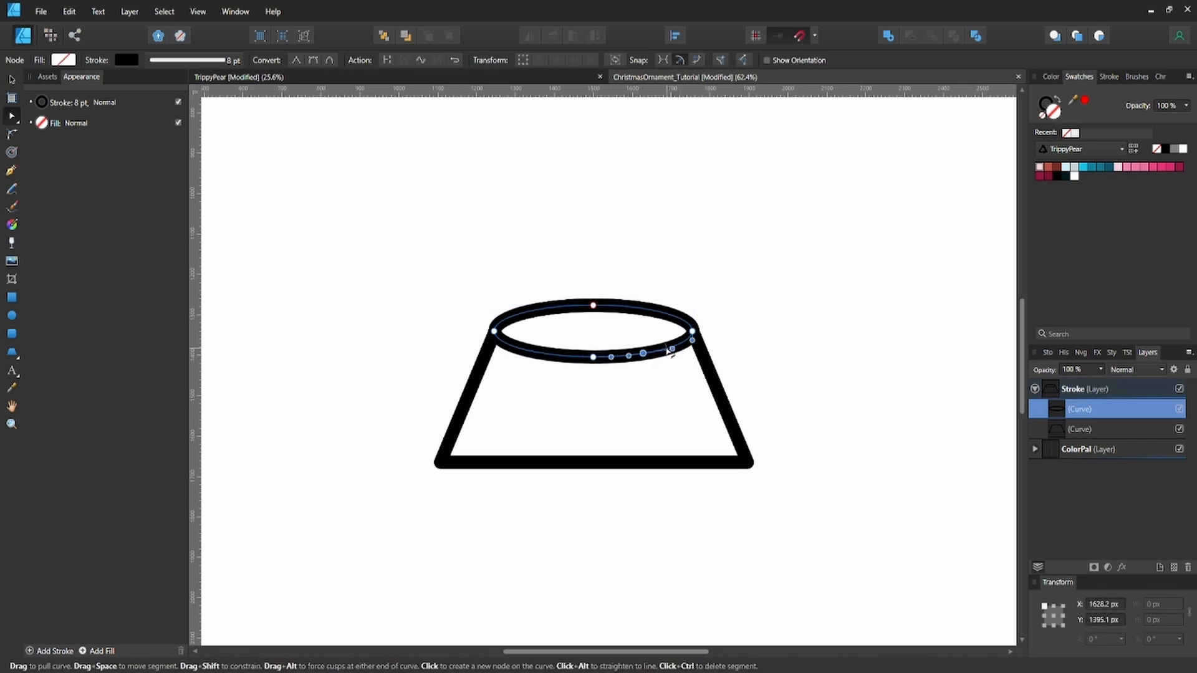
{"action": "left_click", "coordinate": [386, 58]}
{"action": "key", "text": "Delete"}
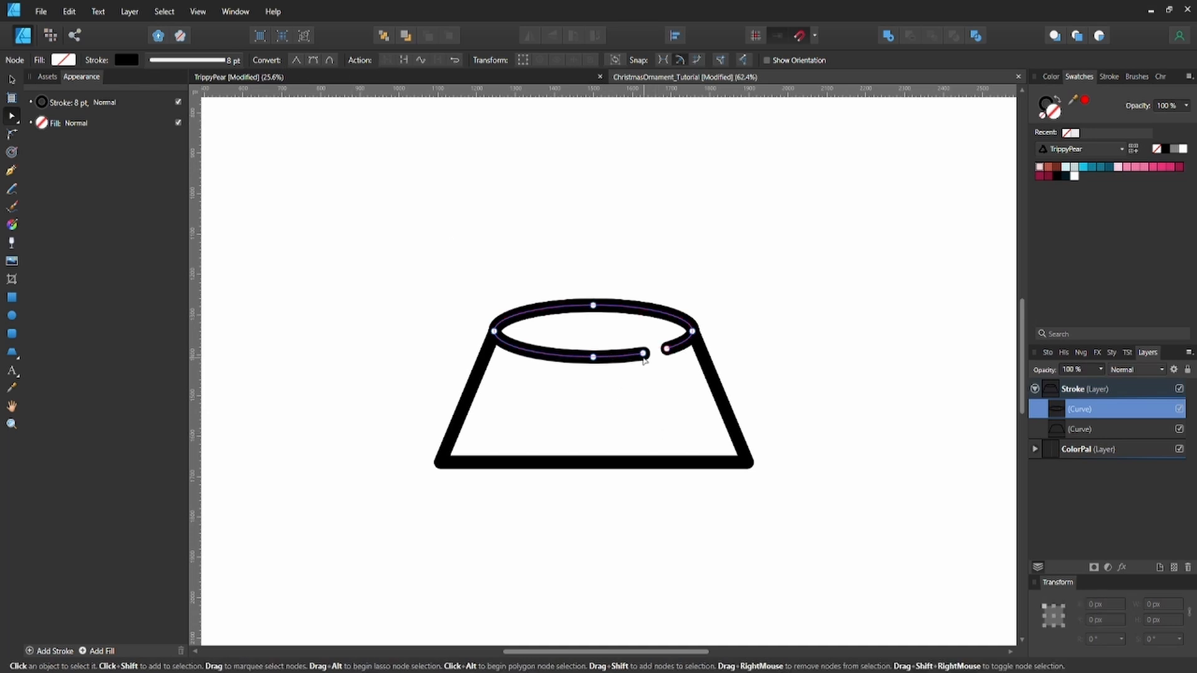
{"action": "left_click", "coordinate": [643, 354]}
{"action": "key", "text": "Delete"}
Shape the opened ellipse's stroke pressure profile to be full in the middle and thinner at both ends
{"action": "left_click", "coordinate": [1109, 77]}
{"action": "left_click", "coordinate": [1148, 273]}
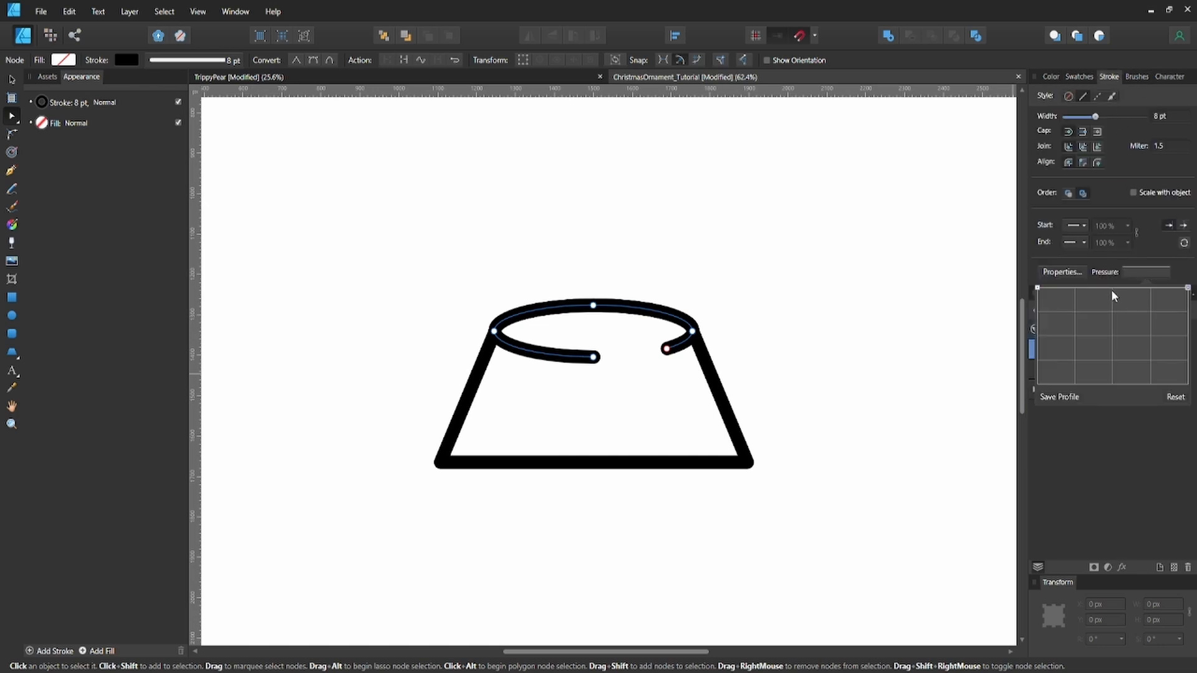
{"action": "left_click", "coordinate": [1112, 288]}
{"action": "mouse_move", "coordinate": [1036, 288]}
{"action": "left_mouse_down"}
{"action": "mouse_move", "coordinate": [1039, 338]}
{"action": "mouse_move", "coordinate": [1038, 325]}
{"action": "left_mouse_up"}
{"action": "left_click", "coordinate": [711, 380]}
{"action": "left_click", "coordinate": [710, 379]}
{"action": "key", "text": "v"}
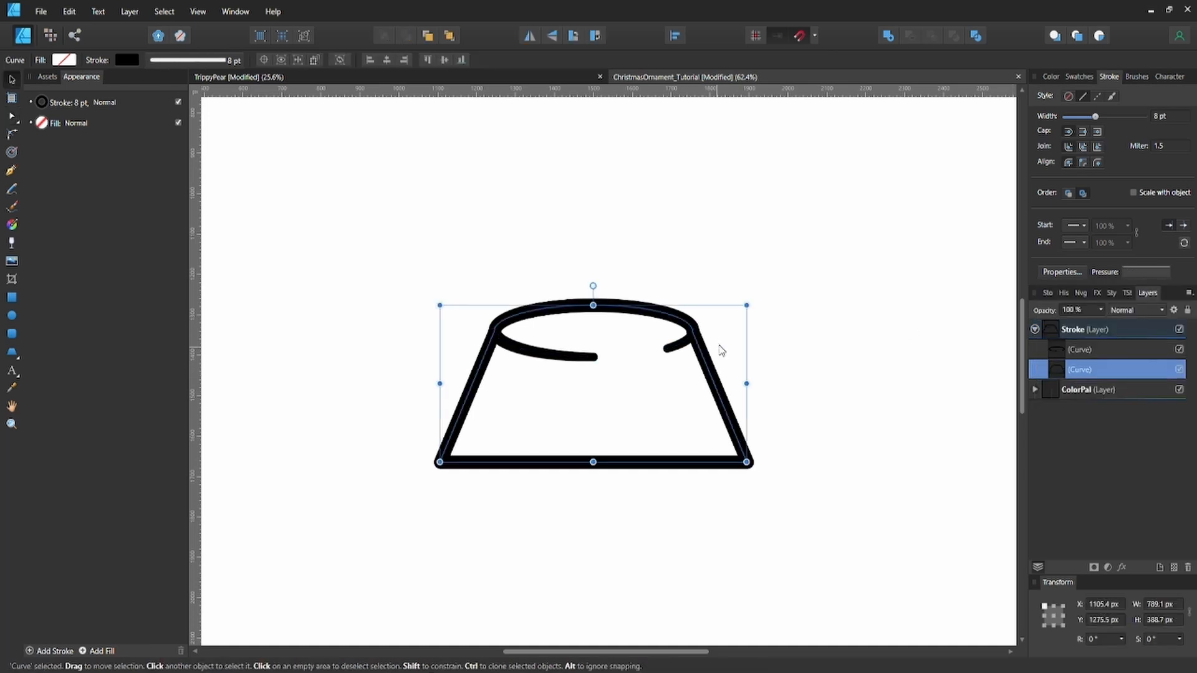
{"action": "left_click", "coordinate": [760, 330]}
{"action": "scroll", "coordinate": [756, 325], "scroll_direction": "down", "scroll_amount": 2}
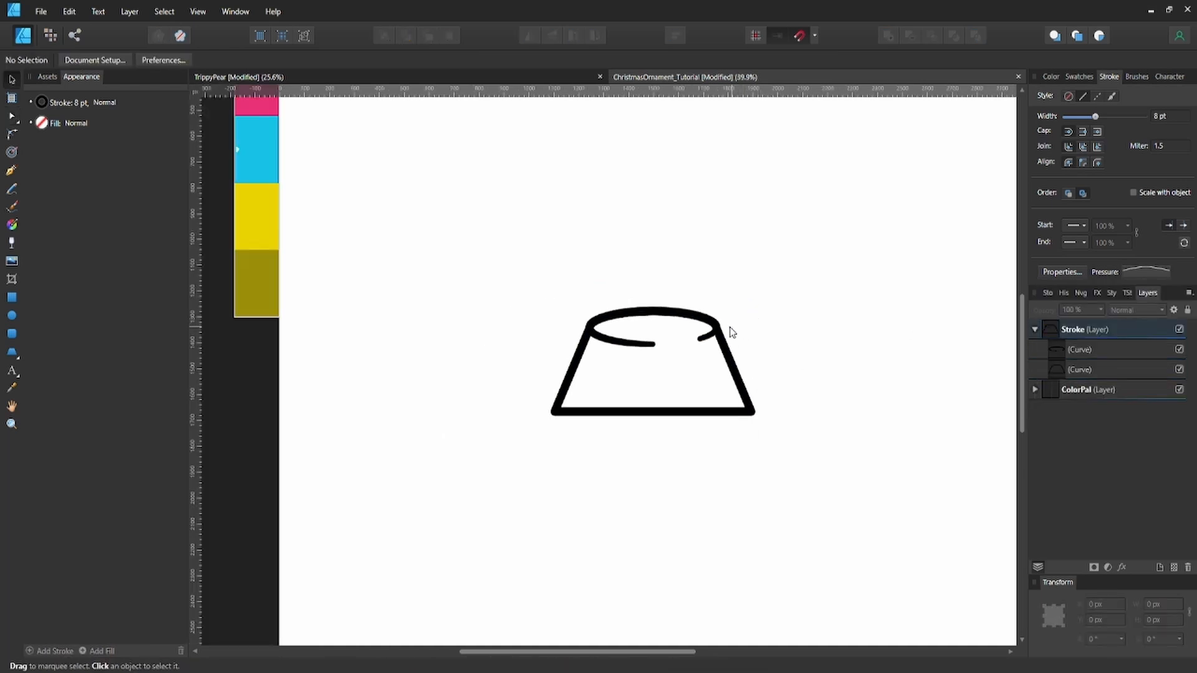
Bend the straight bottom edge of the merged cap shape slightly downward into a curve
{"action": "left_click", "coordinate": [598, 414]}
{"action": "key", "text": "a"}
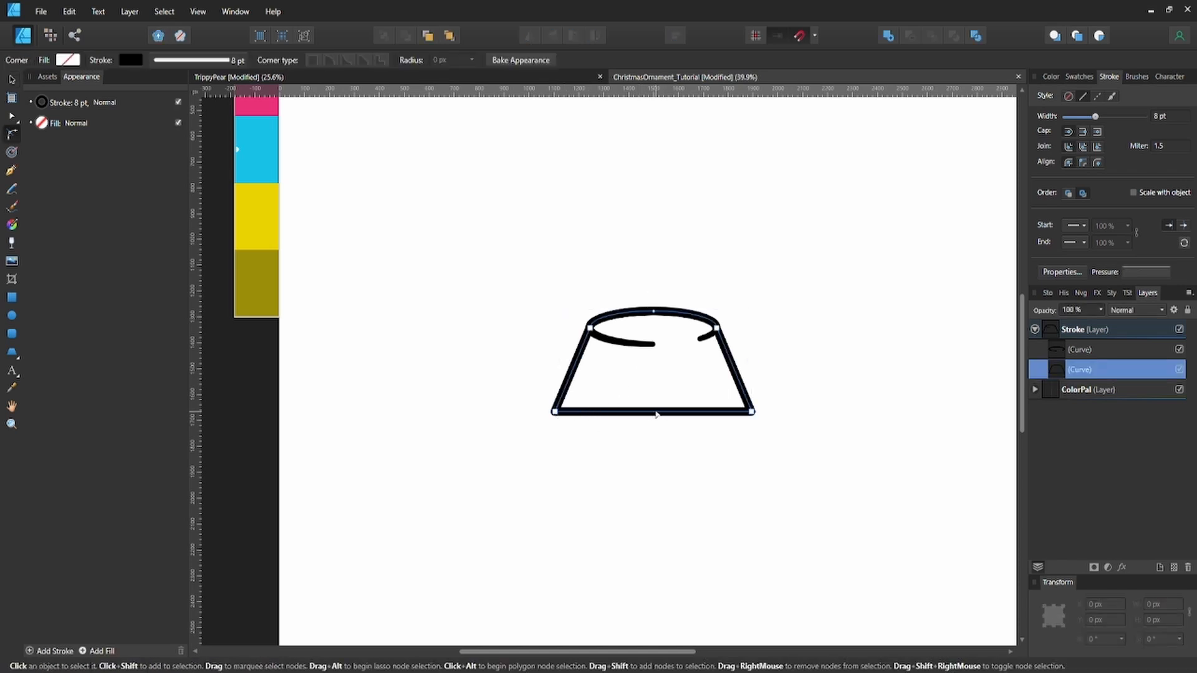
{"action": "key", "text": "a"}
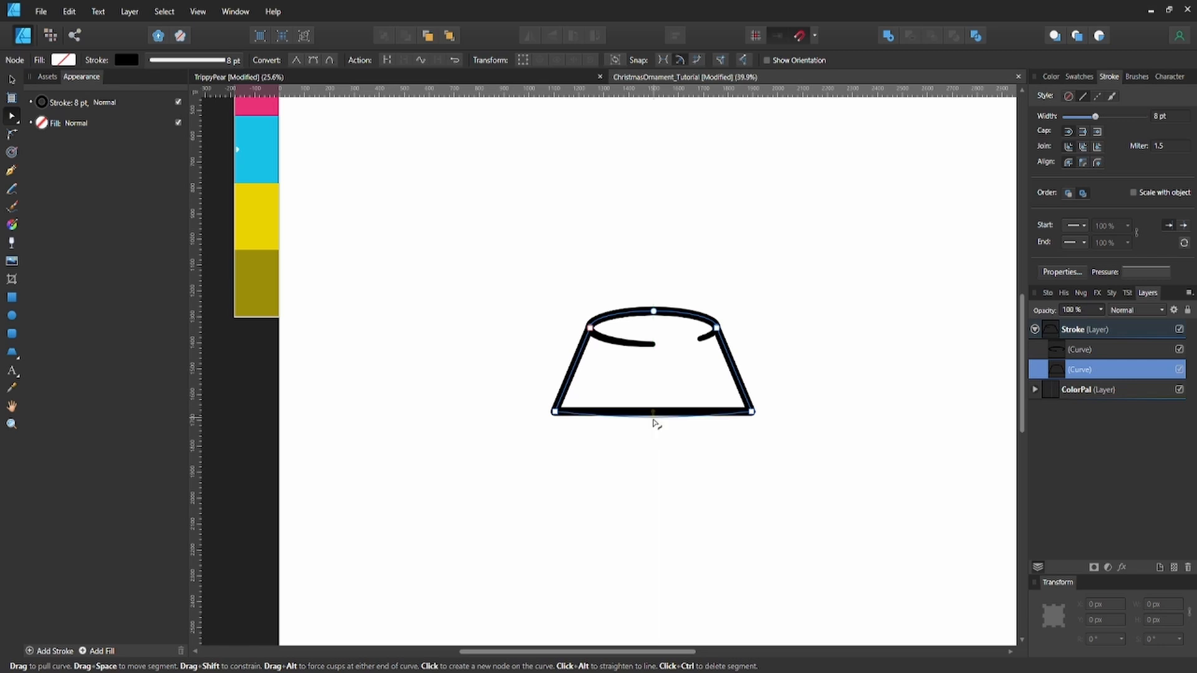
{"action": "left_click_drag", "start_coordinate": [653, 413], "coordinate": [654, 425]}
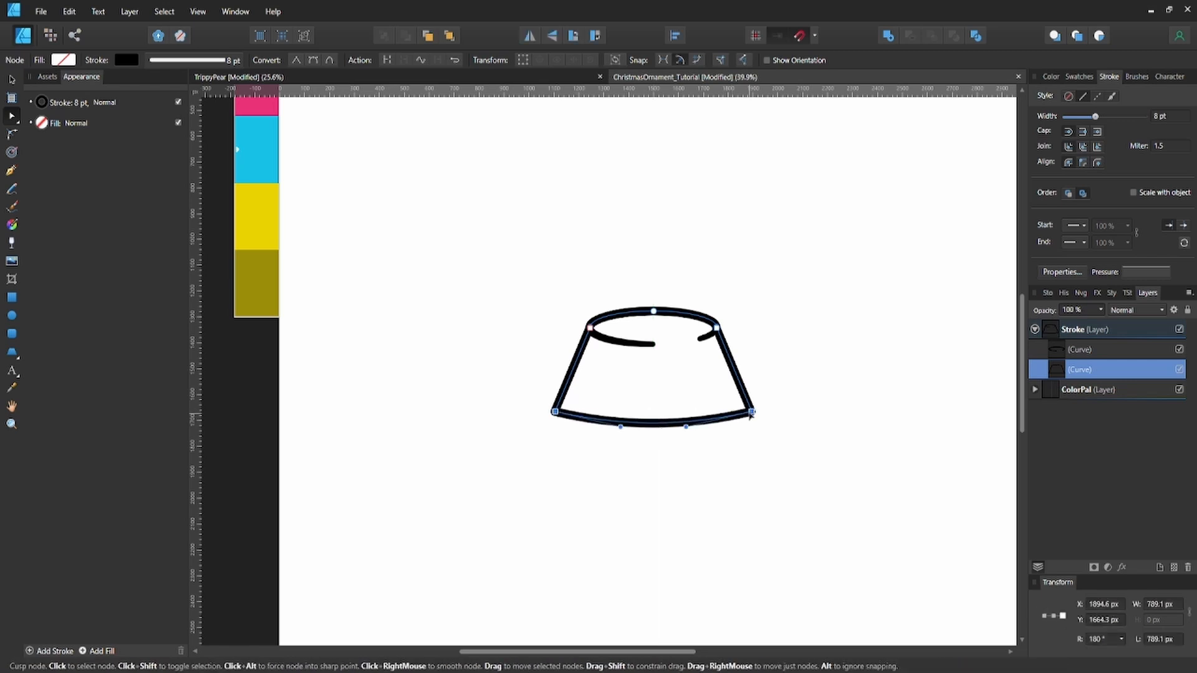
Round both bottom corners of the cap shape with the Corner tool
{"action": "key", "text": "c"}
{"action": "left_click_drag", "start_coordinate": [751, 412], "coordinate": [779, 404]}
{"action": "left_click", "coordinate": [780, 402]}
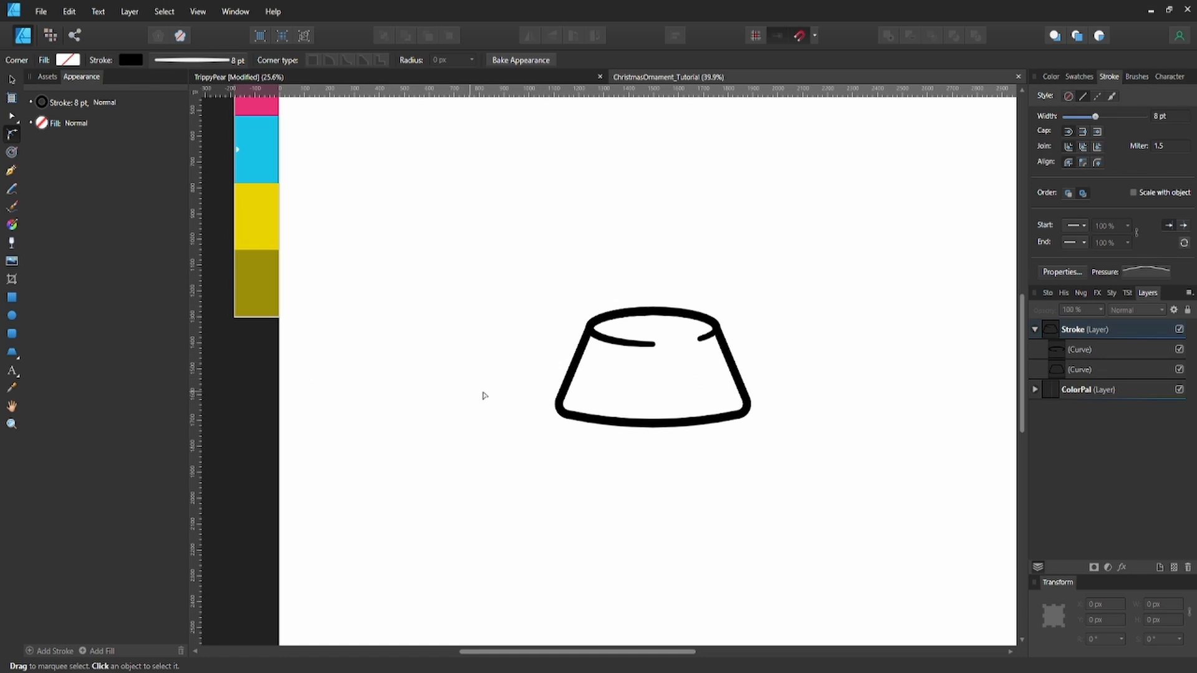
Draw a narrow triangle about 134 × 209 px with the Pen tool, standing on the left part of the cap's bottom edge
{"action": "key", "text": "p"}
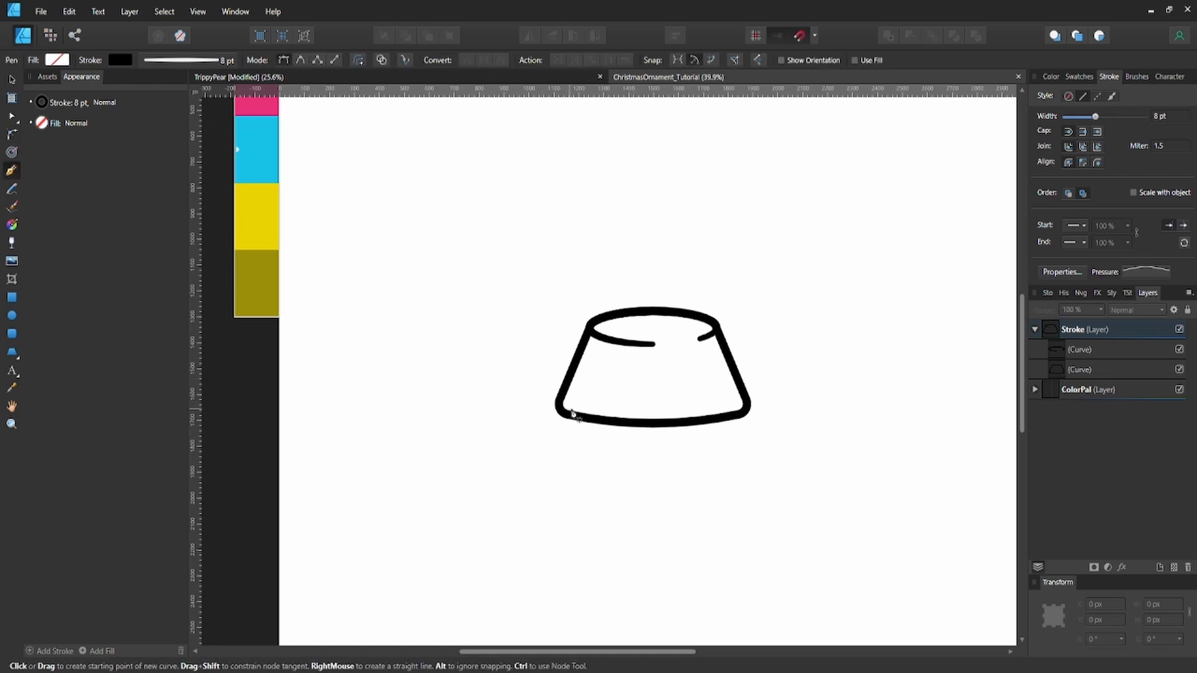
{"action": "left_click", "coordinate": [1063, 370]}
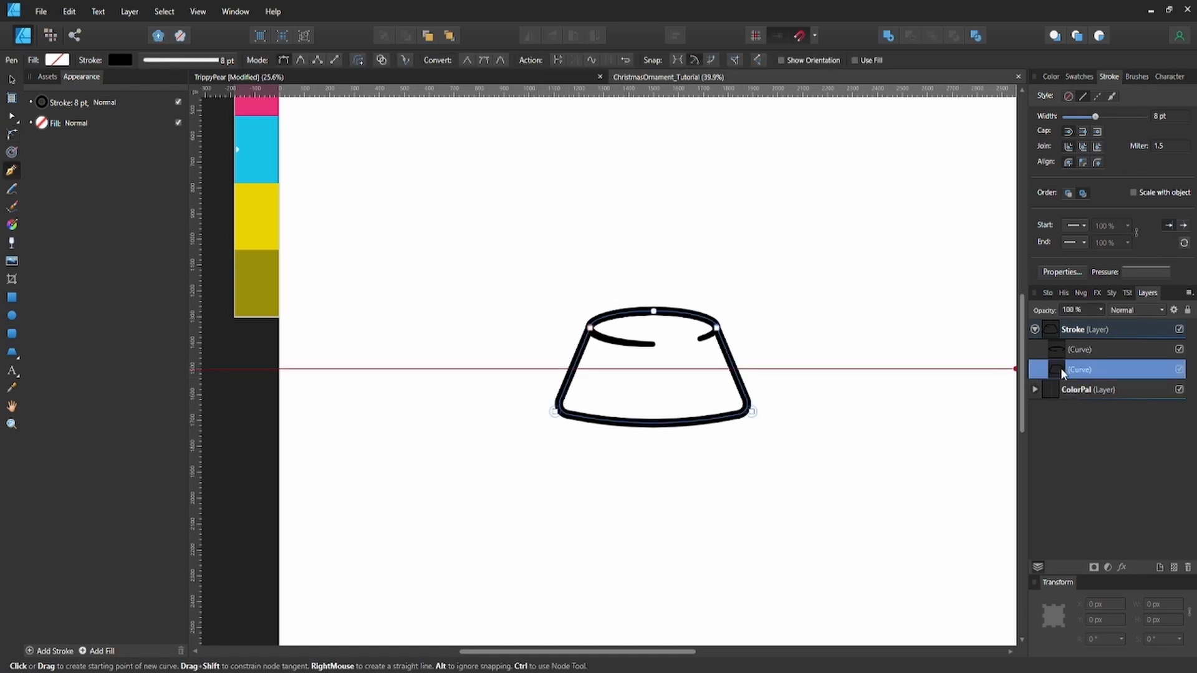
{"action": "left_click", "coordinate": [590, 418]}
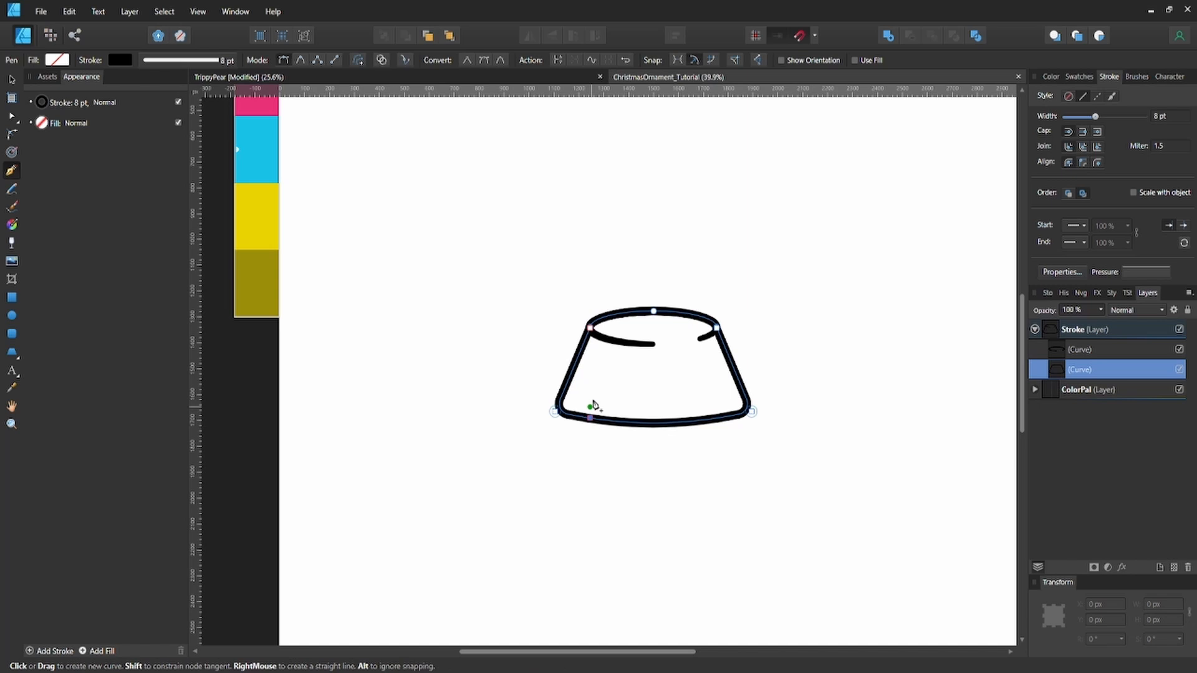
{"action": "left_click", "coordinate": [611, 369]}
{"action": "left_click", "coordinate": [623, 424]}
{"action": "key", "text": "Escape"}
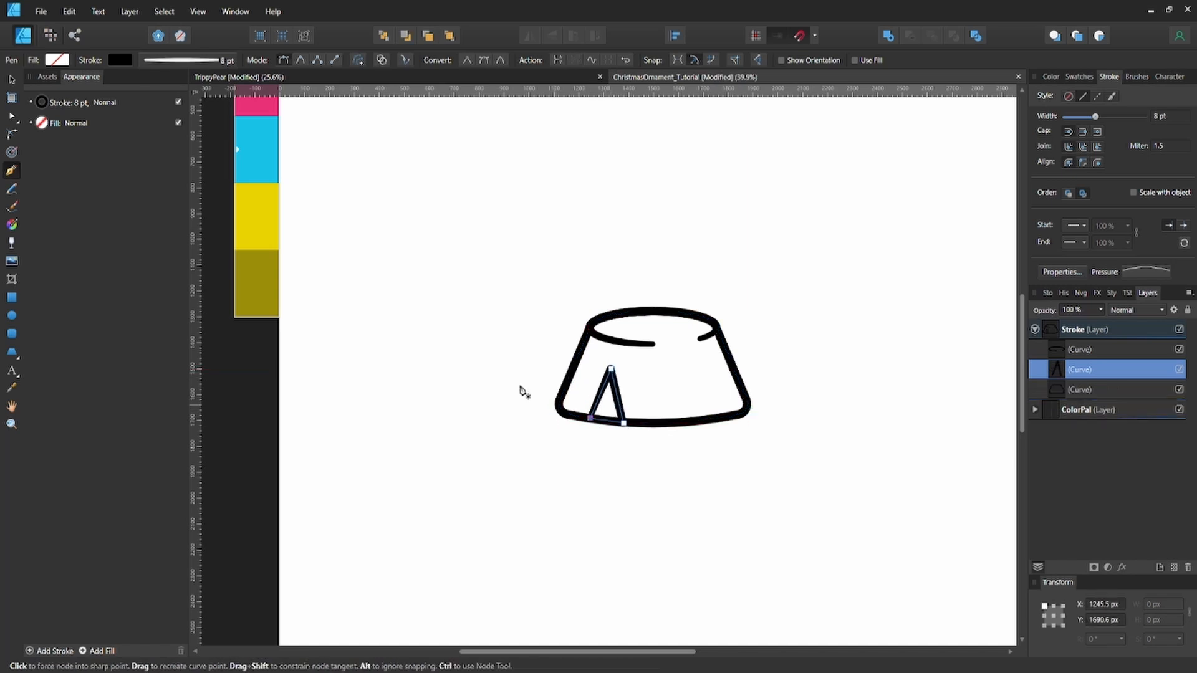
Remove the triangle's stroke and fill it with black
{"action": "left_click", "coordinate": [120, 60]}
{"action": "left_click", "coordinate": [209, 85]}
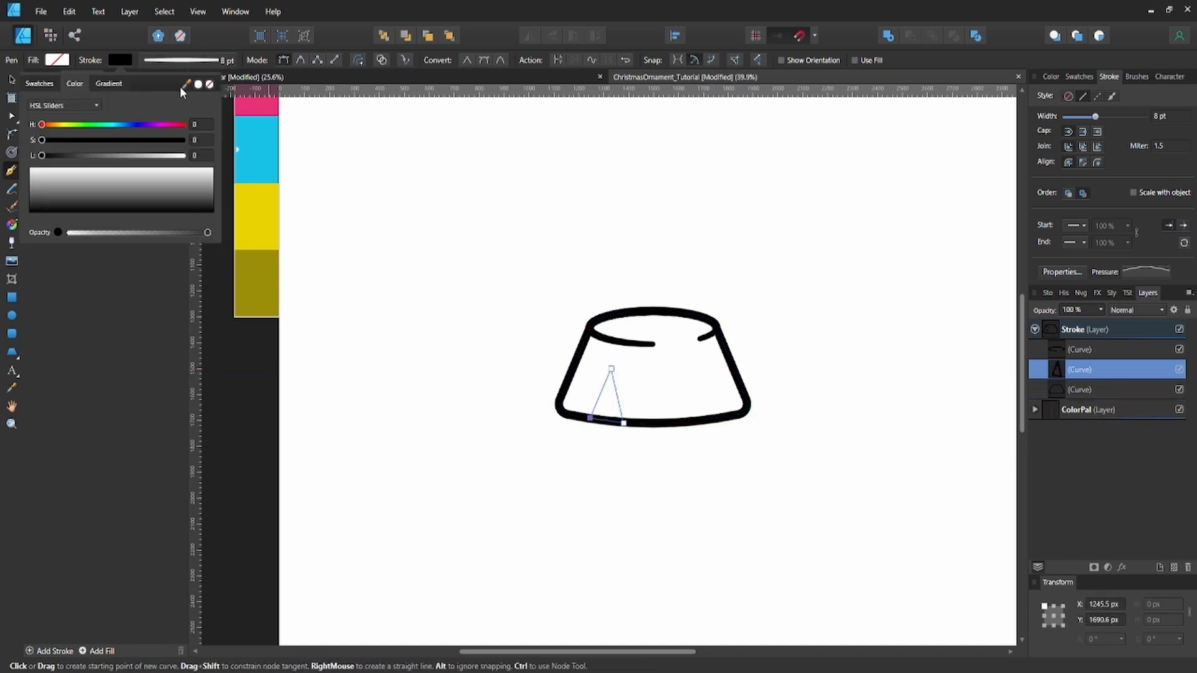
{"action": "left_click", "coordinate": [62, 63]}
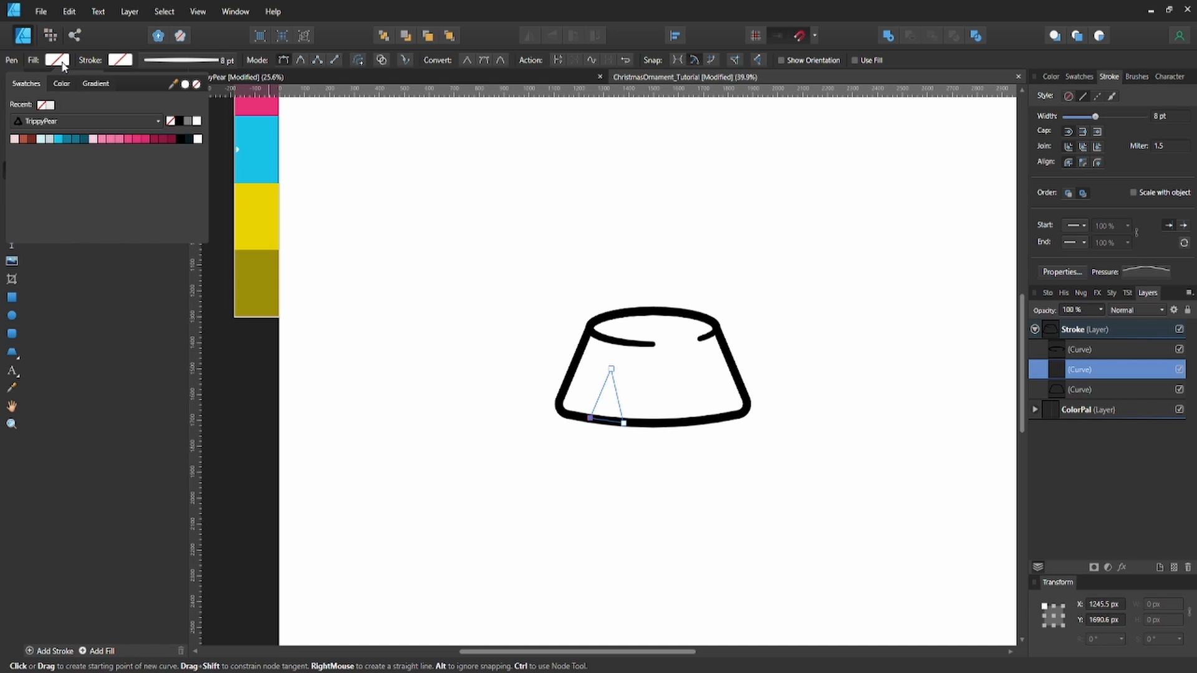
{"action": "left_click", "coordinate": [177, 121]}
{"action": "left_click", "coordinate": [608, 394]}
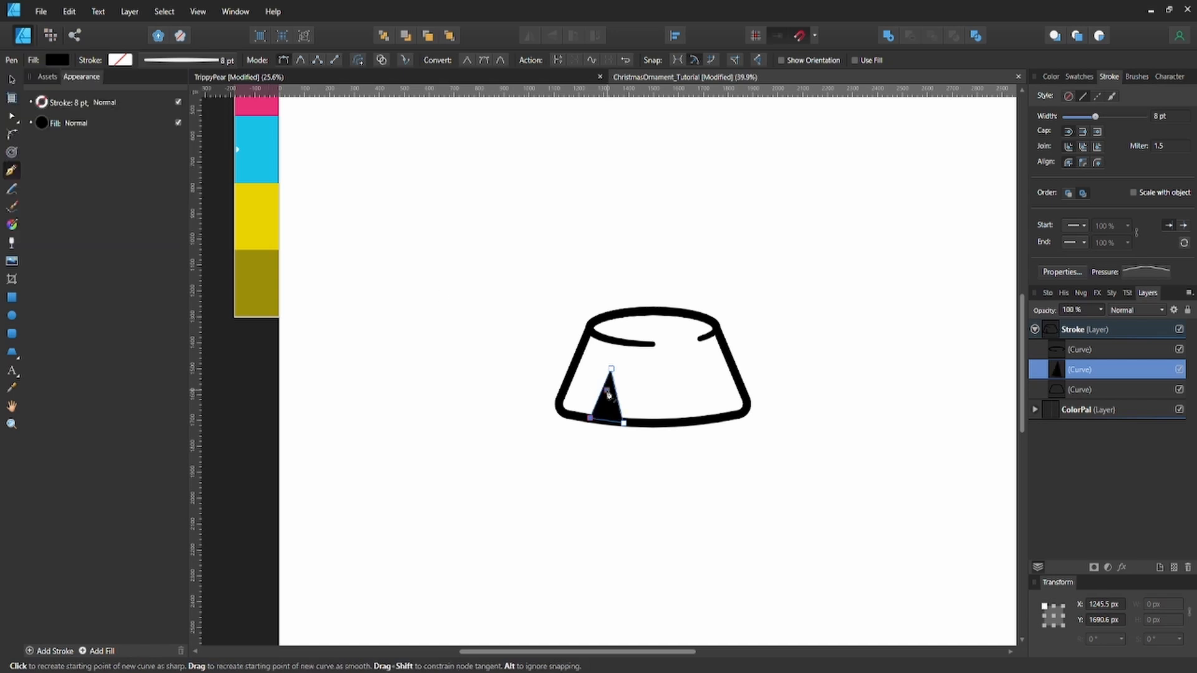
Narrow the black triangle to 74 px by nudging its lower-right node 60 px to the left
{"action": "key", "text": "v"}
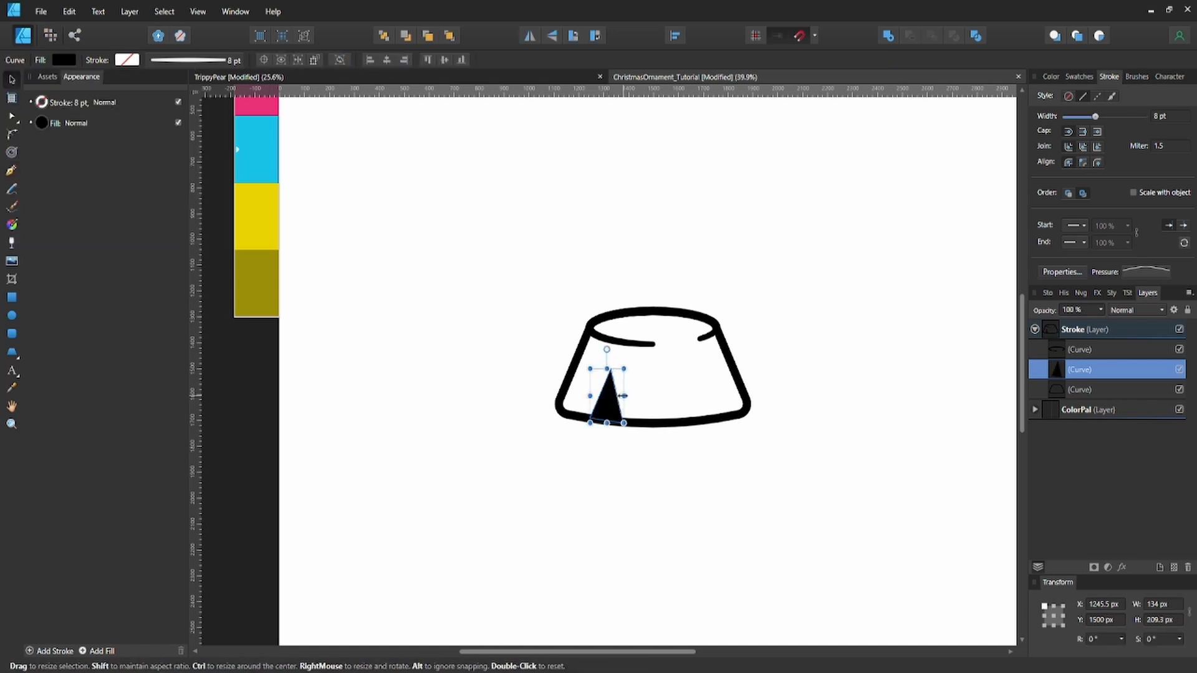
{"action": "key", "text": "a"}
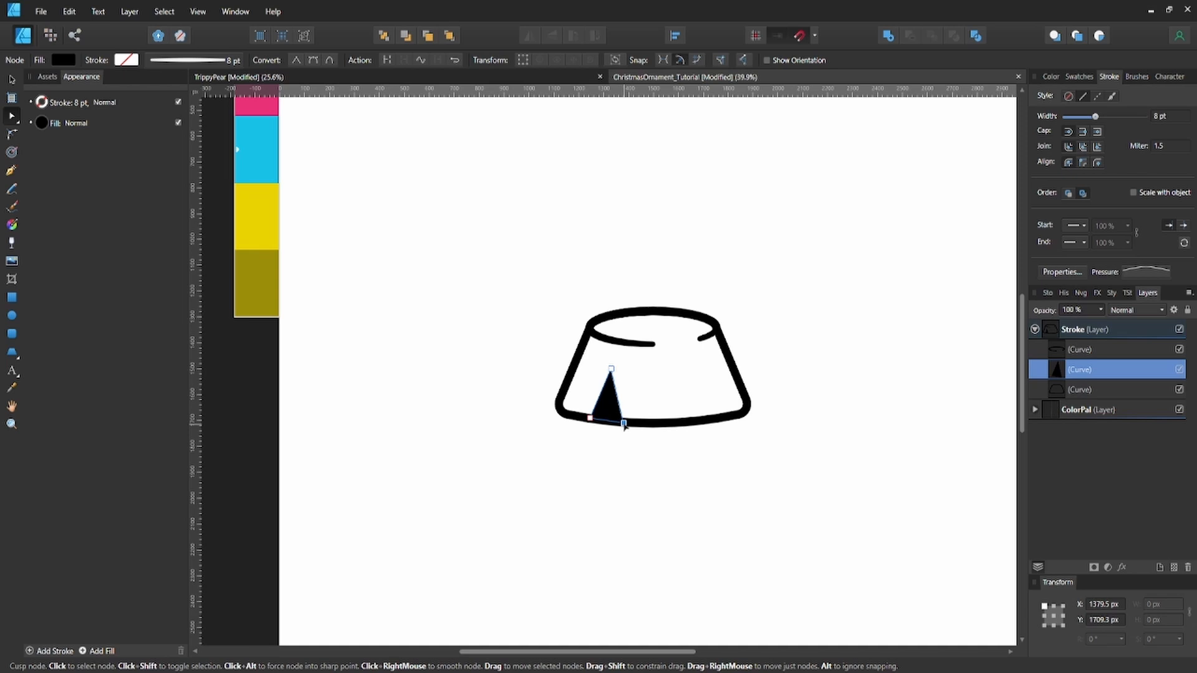
{"action": "key", "text": "shift+Left"}
{"action": "key", "text": "shift+Left"}
{"action": "key", "text": "shift+Left"}
{"action": "key", "text": "shift+Left"}
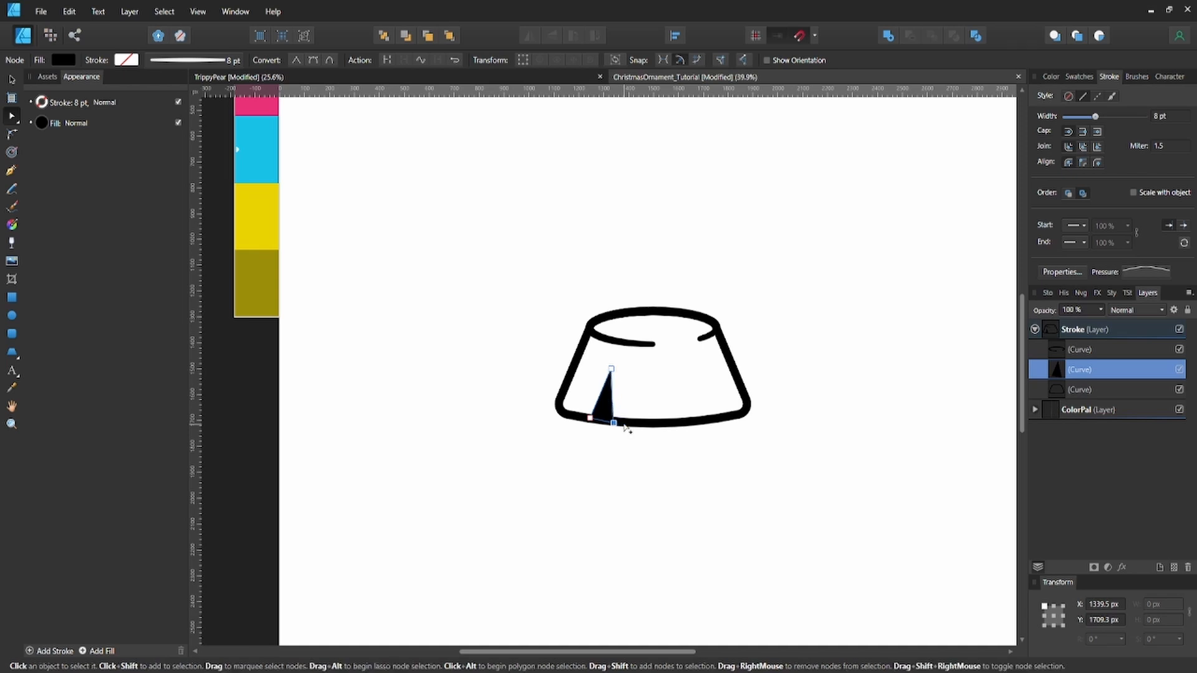
{"action": "key", "text": "shift+Left"}
{"action": "key", "text": "shift+Left"}
{"action": "key", "text": "shift+Left"}
{"action": "key", "text": "shift+Right"}
Duplicate the triangle just to its right and lower the copy's tip, making it about 74 × 137 px
{"action": "key", "text": "v"}
{"action": "left_click_drag", "start_coordinate": [609, 395], "coordinate": [628, 413]}
{"action": "key", "text": "a"}
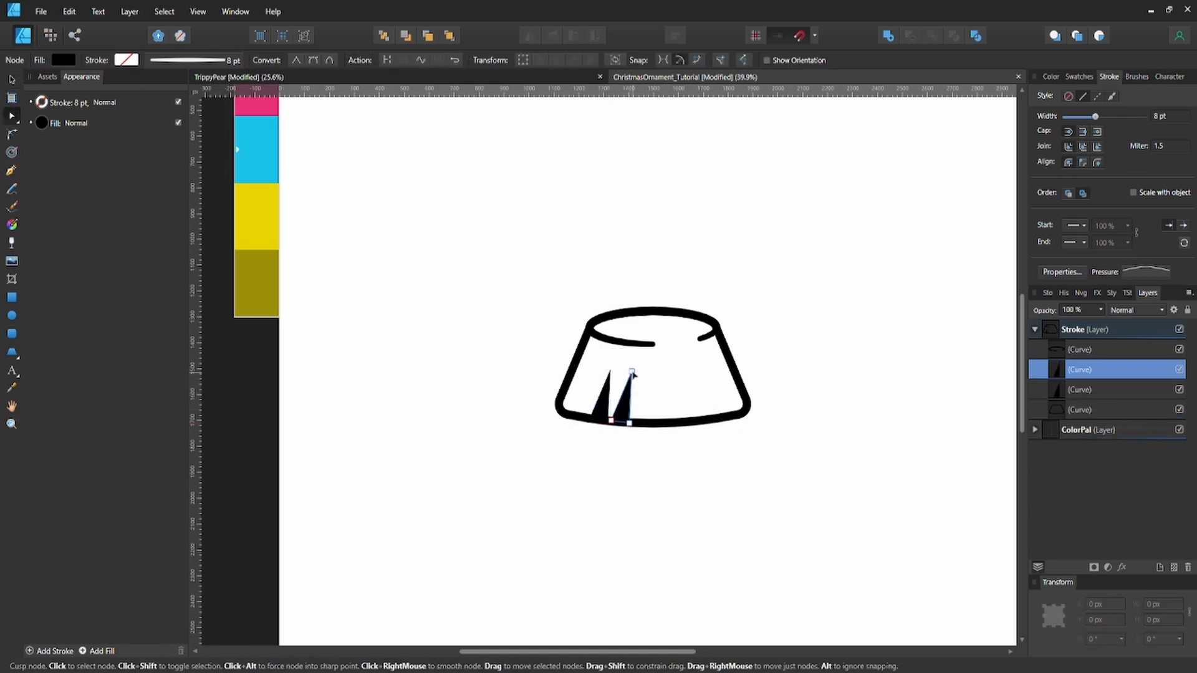
{"action": "mouse_move", "coordinate": [632, 372]}
{"action": "left_mouse_down"}
{"action": "mouse_move", "coordinate": [619, 404]}
{"action": "mouse_move", "coordinate": [627, 394]}
{"action": "left_mouse_up"}
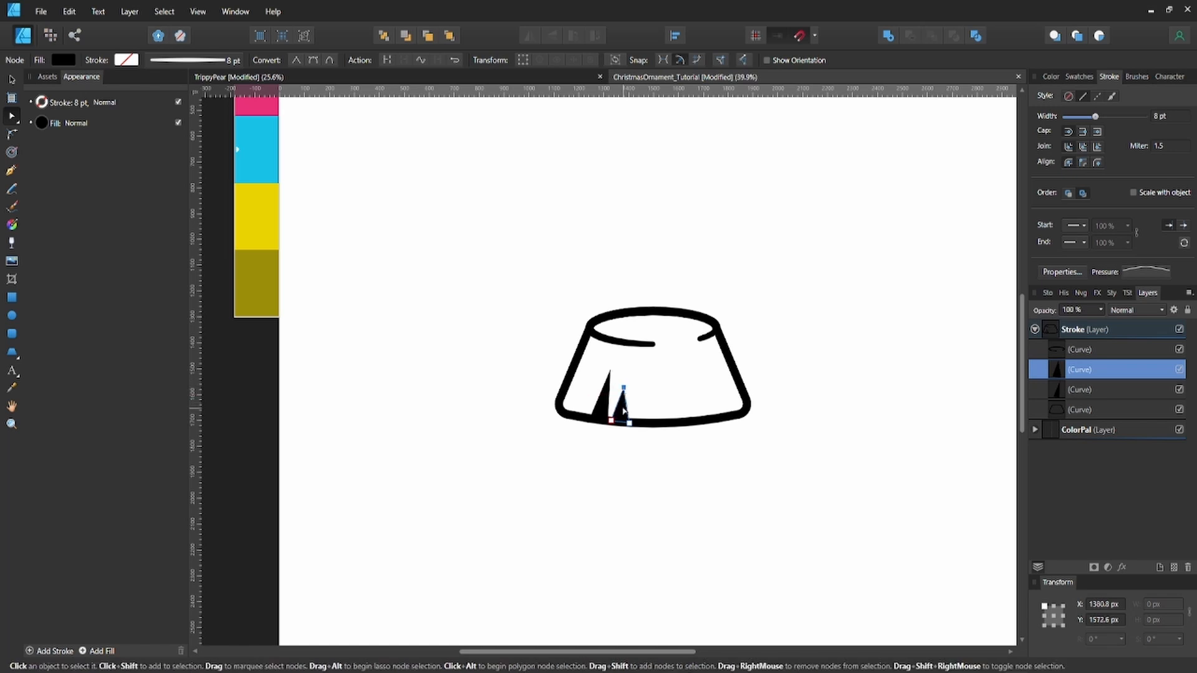
{"action": "key", "text": "alt"}
{"action": "key", "text": "v"}
{"action": "left_click", "coordinate": [623, 413]}
{"action": "key", "text": "v"}
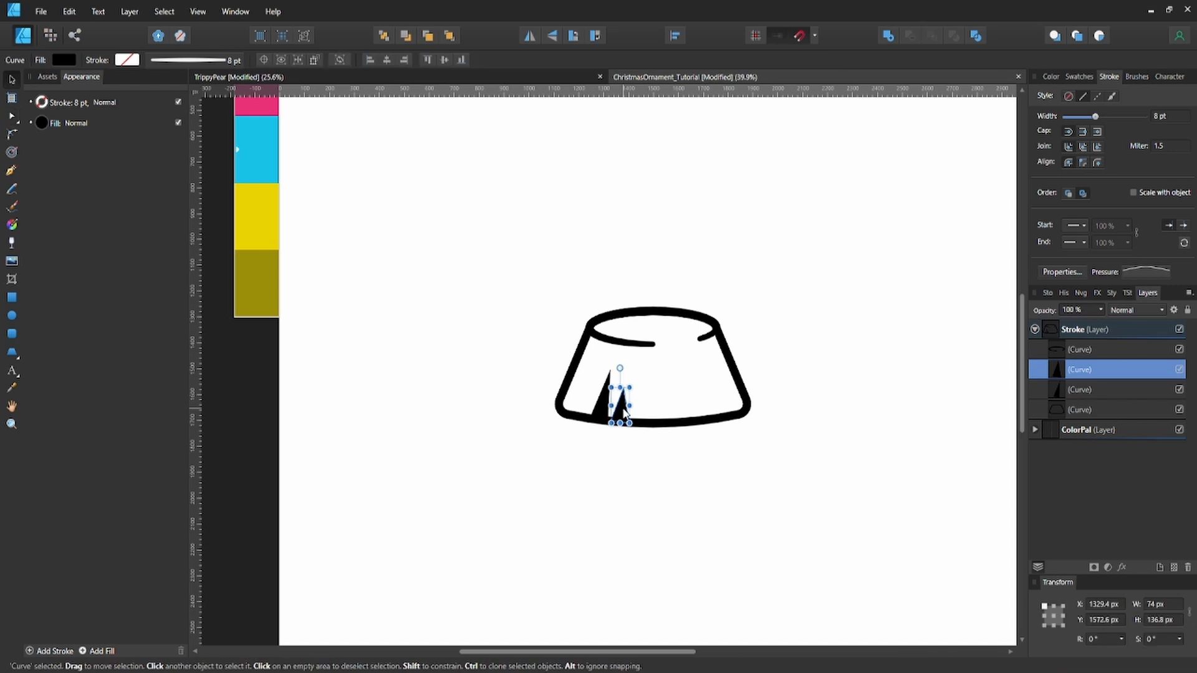
Place further copies of the black triangle along the cap's bottom edge and beneath its rim, varying their size and slant
{"action": "mouse_move", "coordinate": [624, 412]}
{"action": "left_mouse_down"}
{"action": "mouse_move", "coordinate": [660, 413]}
{"action": "mouse_move", "coordinate": [653, 358]}
{"action": "left_mouse_up"}
{"action": "key", "text": "a"}
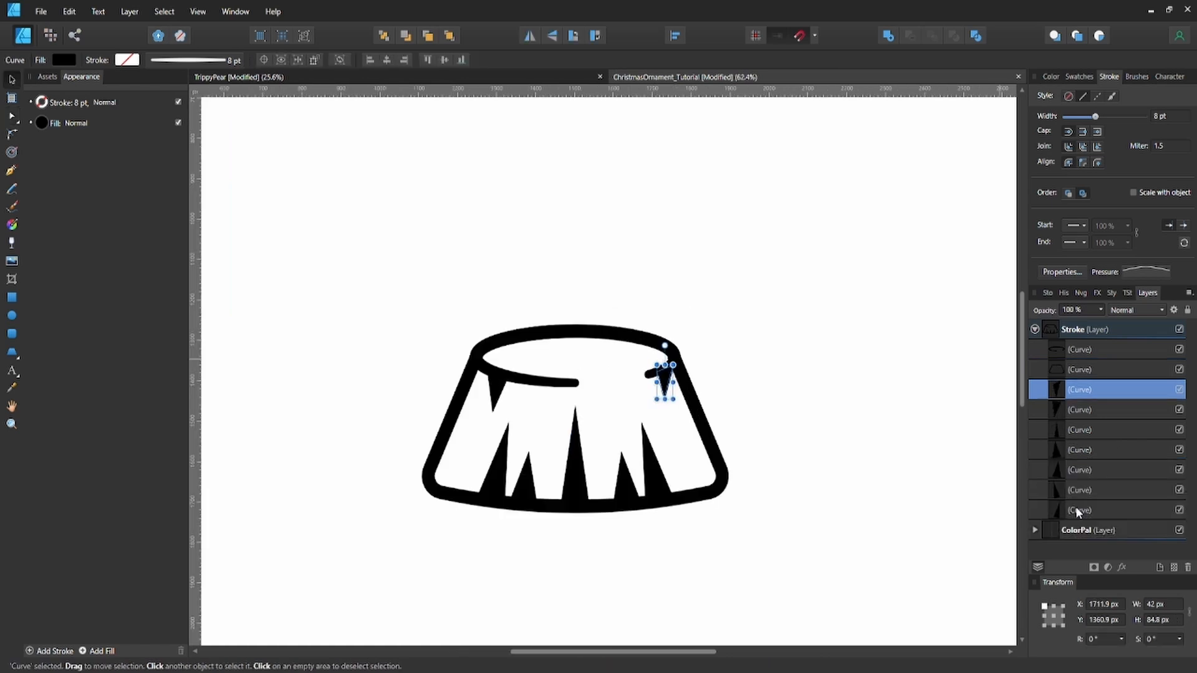
Group the seven black shading triangles and name the group Triangles
{"action": "left_click", "coordinate": [1079, 510], "text": "shift"}
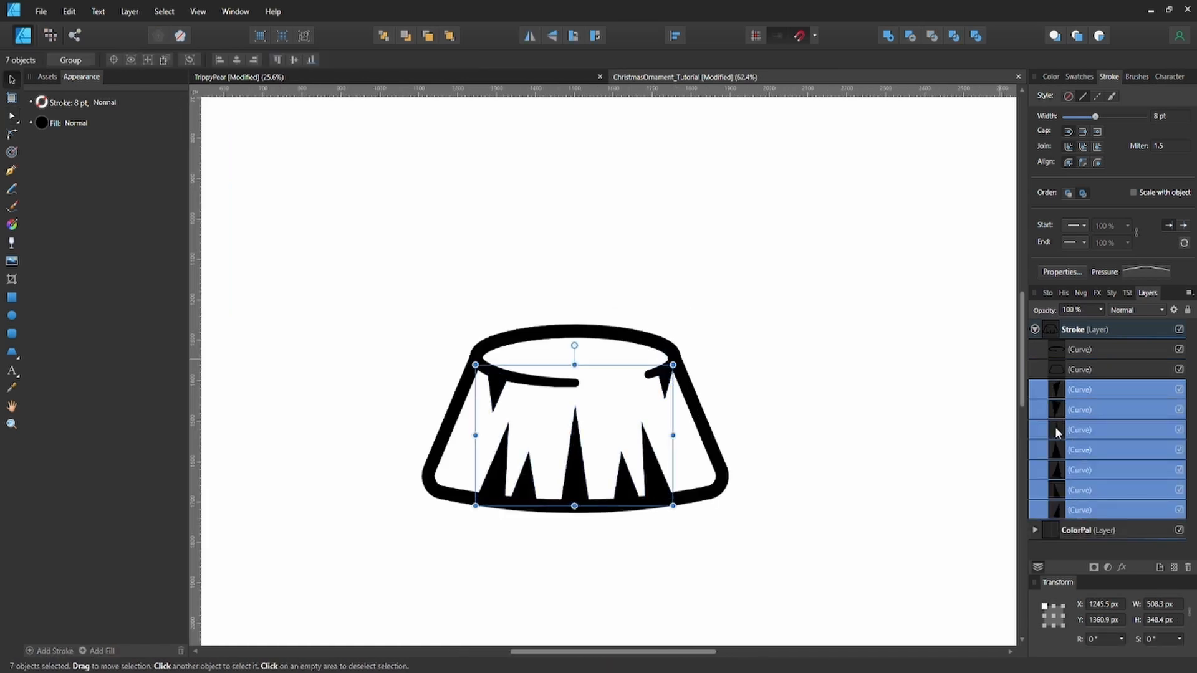
{"action": "key", "text": "ctrl+g"}
{"action": "double_click", "coordinate": [1075, 389]}
{"action": "type", "text": "T"}
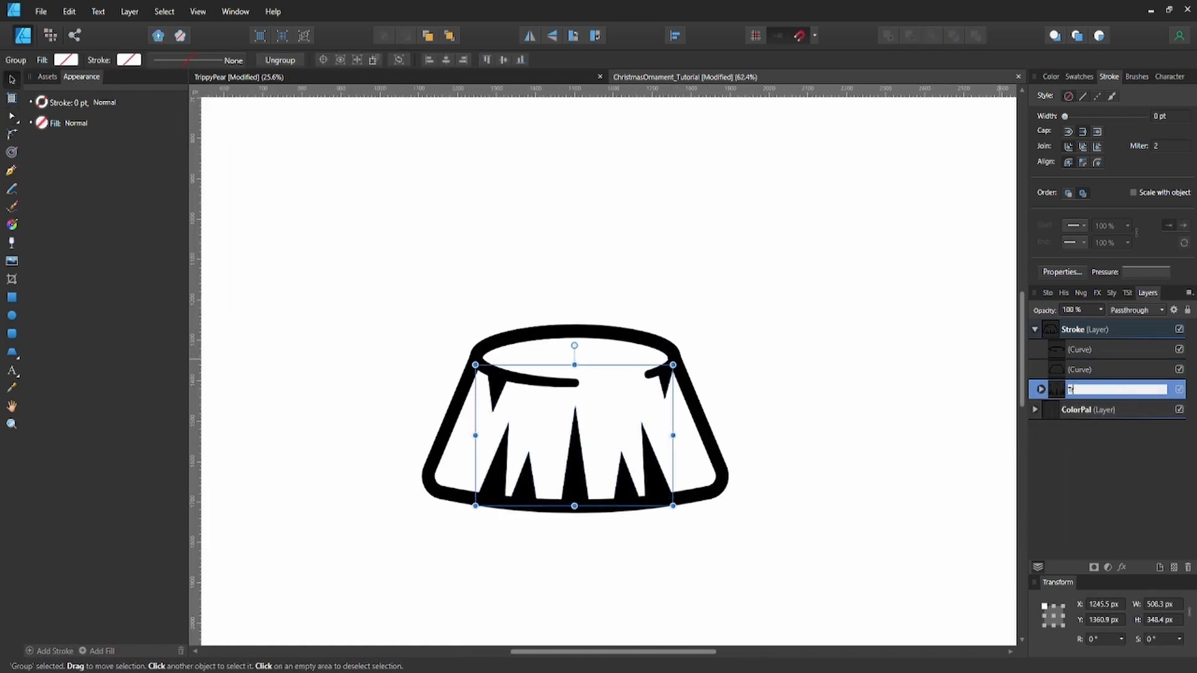
{"action": "type", "text": "riangles"}
{"action": "key", "text": "Return"}
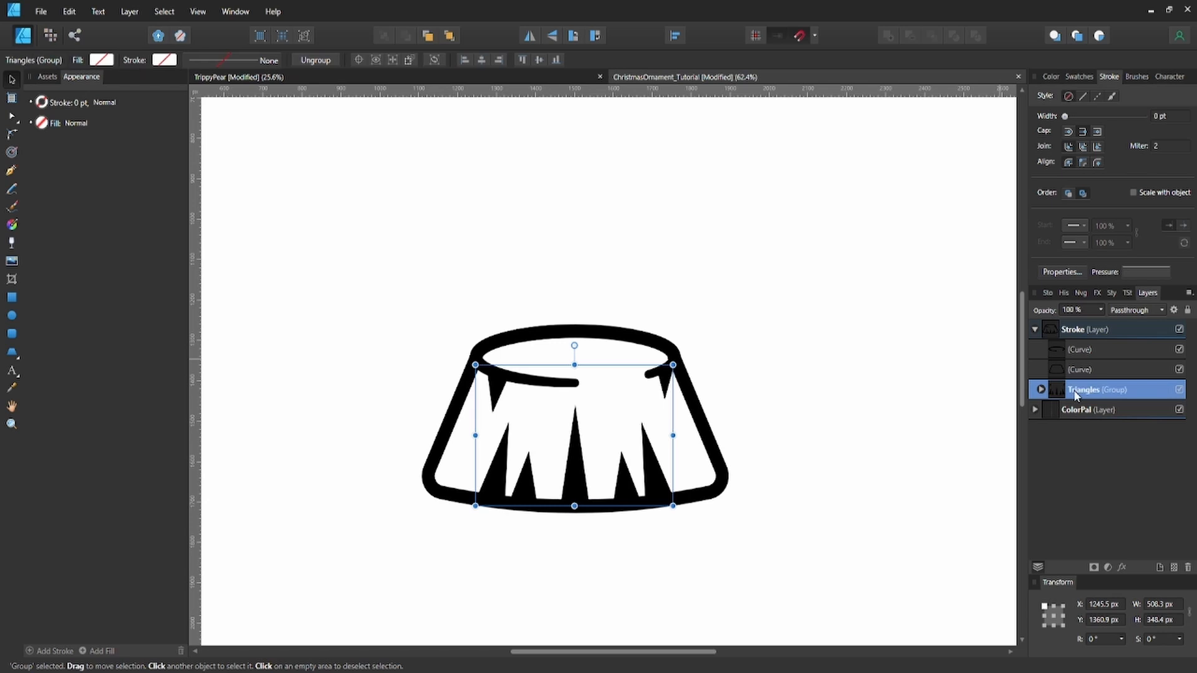
Draw a narrow upright ellipse about 141 × 320 px, rising from inside the cap's rim opening
{"action": "left_click", "coordinate": [1073, 357]}
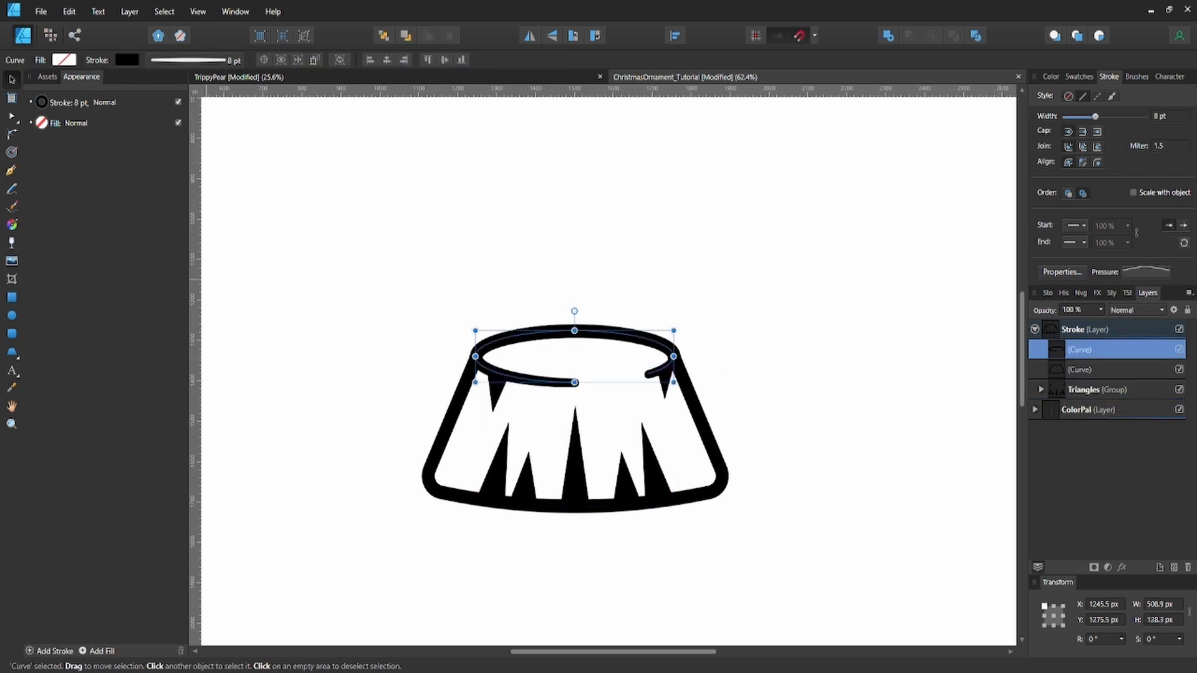
{"action": "left_click", "coordinate": [12, 316]}
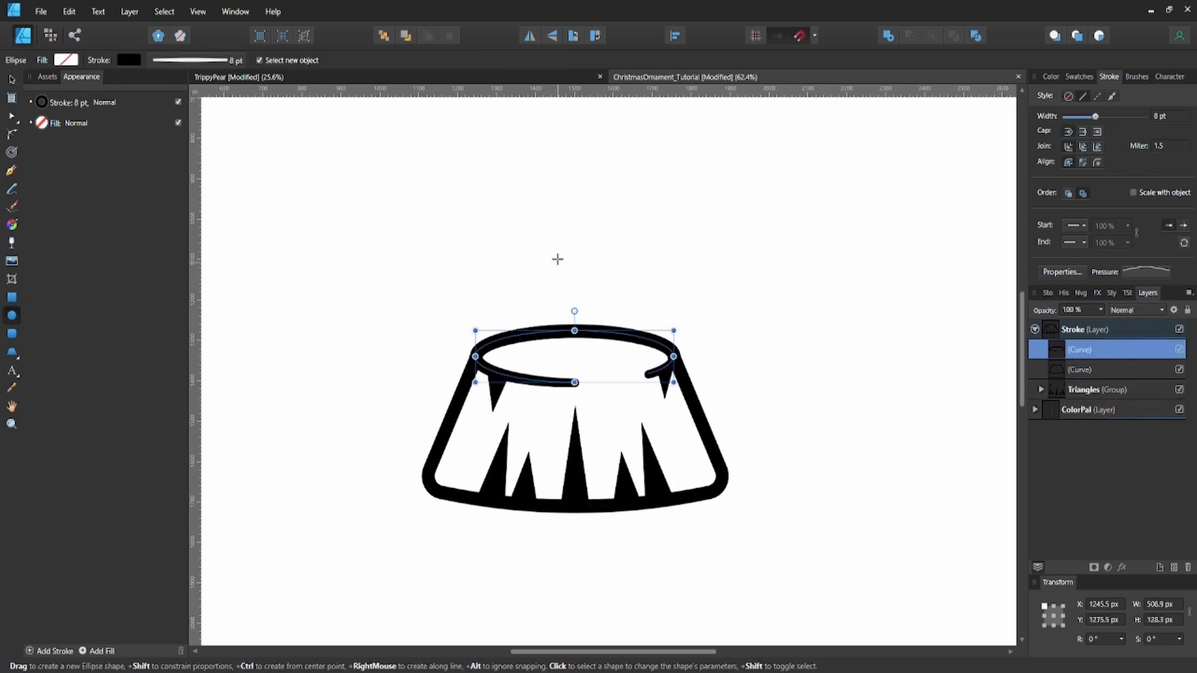
{"action": "left_click_drag", "start_coordinate": [548, 231], "coordinate": [606, 365]}
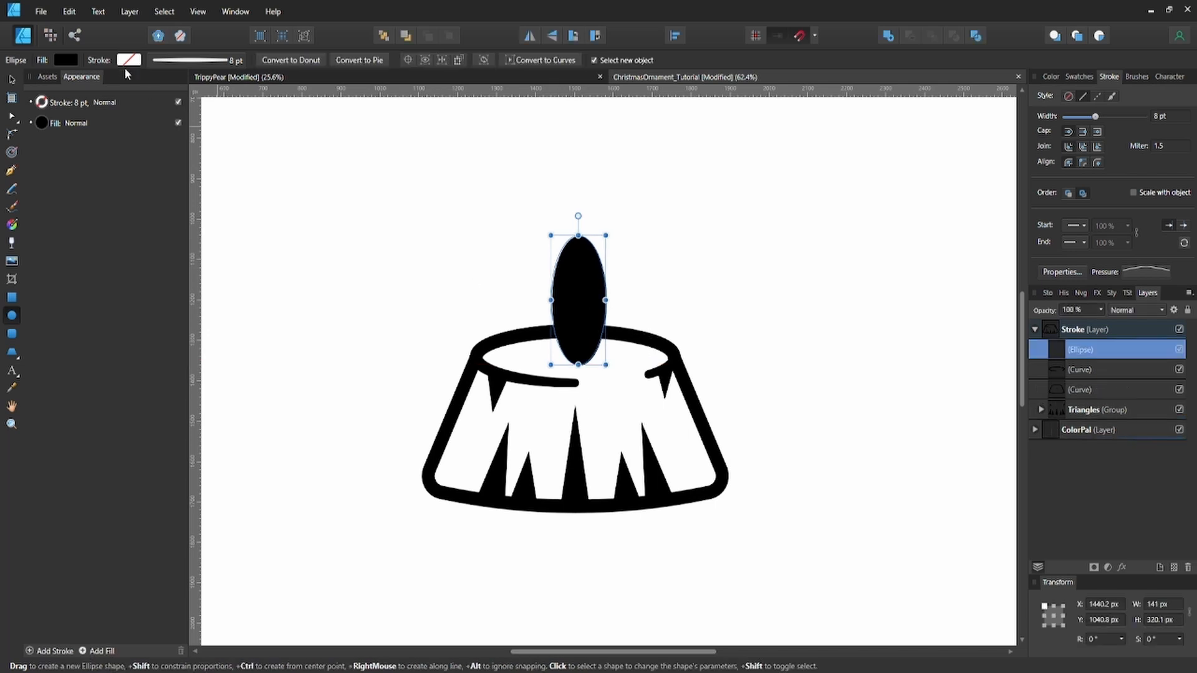
Give the ellipse a black stroke with no fill and reset its pressure profile to a uniform width
{"action": "left_click", "coordinate": [129, 60]}
{"action": "left_click", "coordinate": [63, 104]}
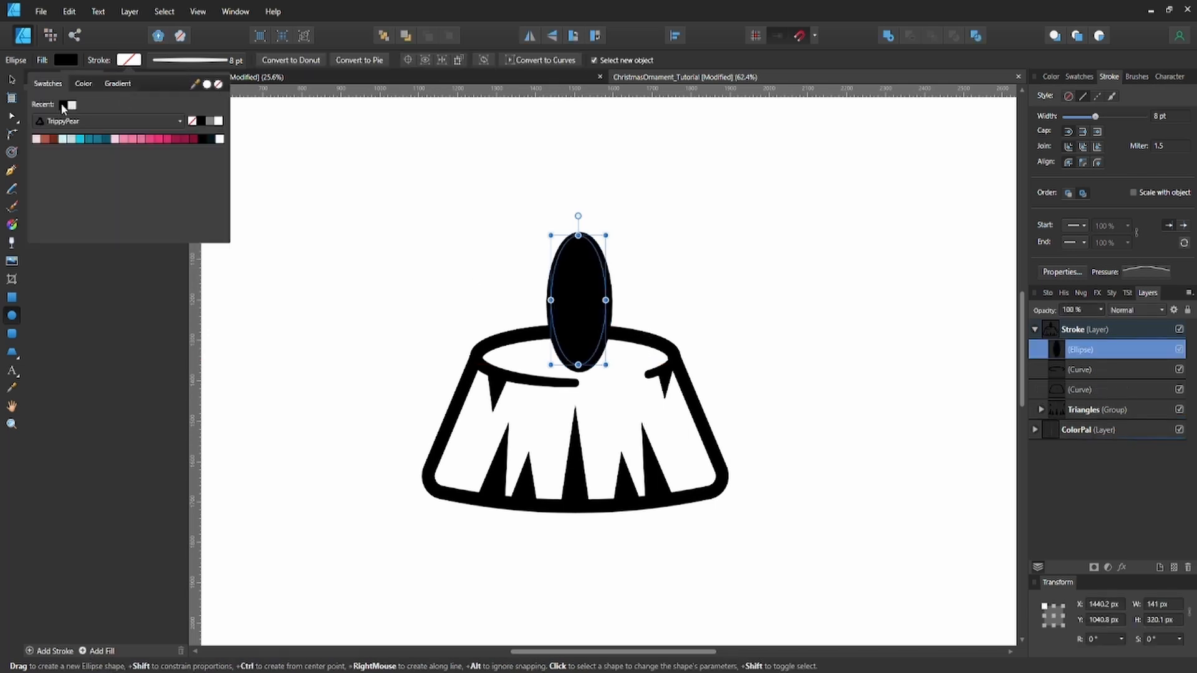
{"action": "left_click", "coordinate": [65, 61]}
{"action": "left_click", "coordinate": [196, 83]}
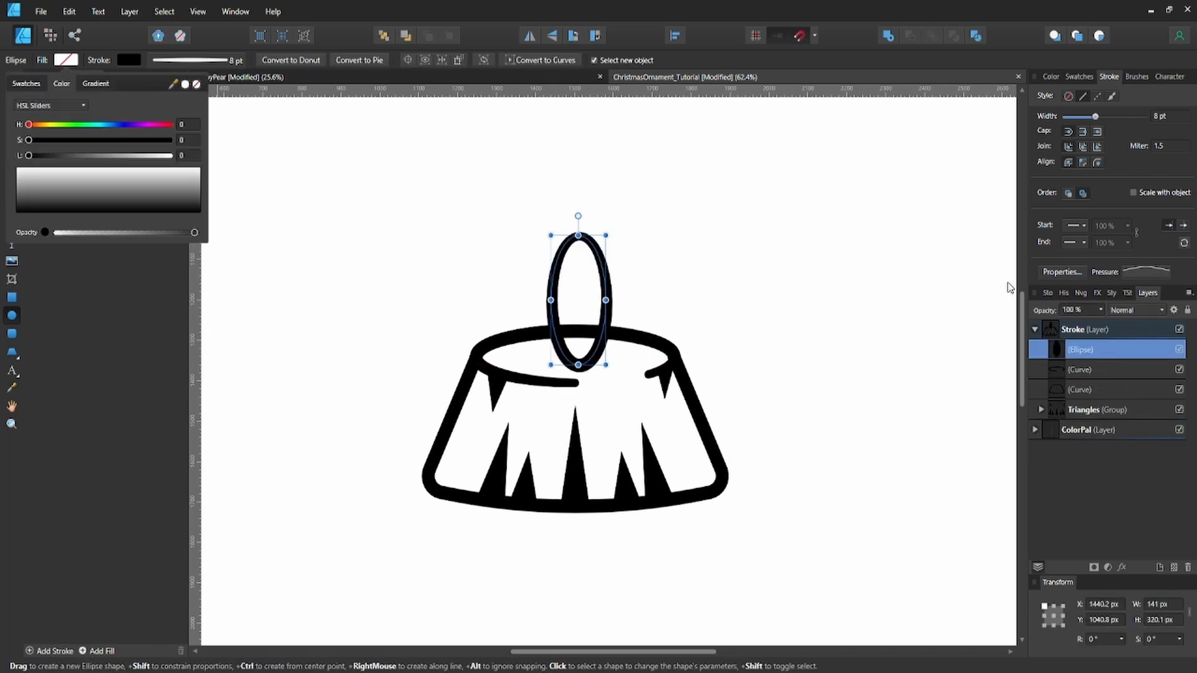
{"action": "left_click", "coordinate": [1149, 274]}
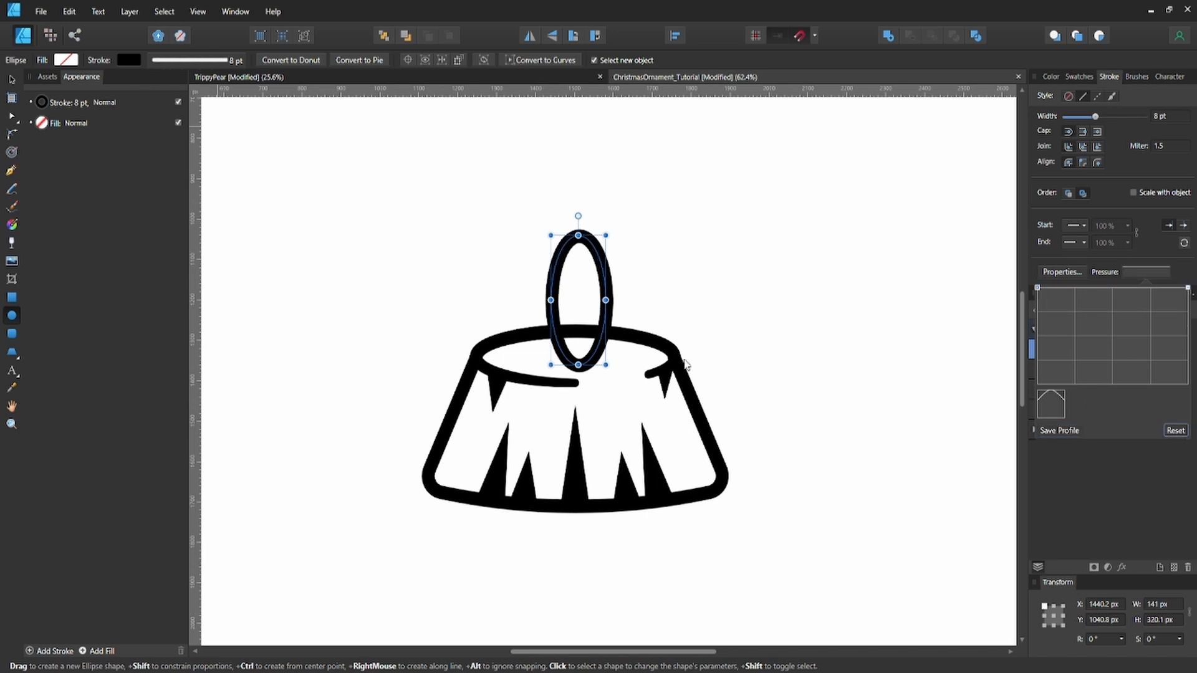
Stretch the ellipse upward to a height of about 437 px and convert it to curves
{"action": "left_click_drag", "start_coordinate": [579, 235], "coordinate": [577, 181]}
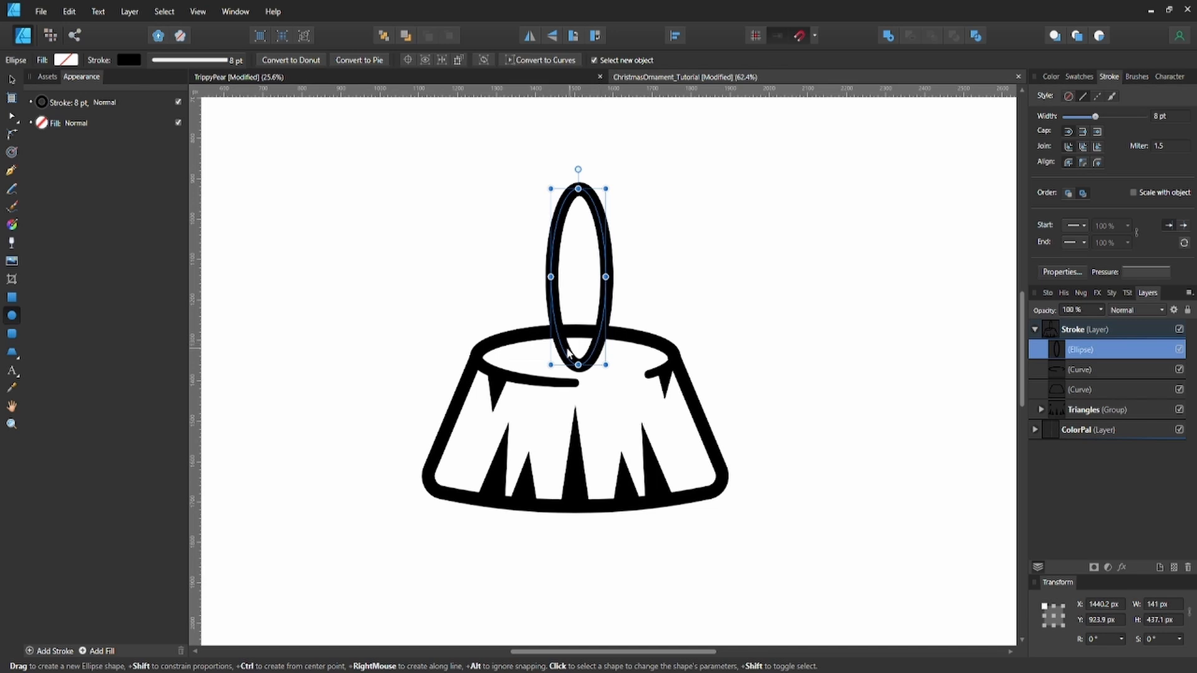
{"action": "key", "text": "ctrl+Return"}
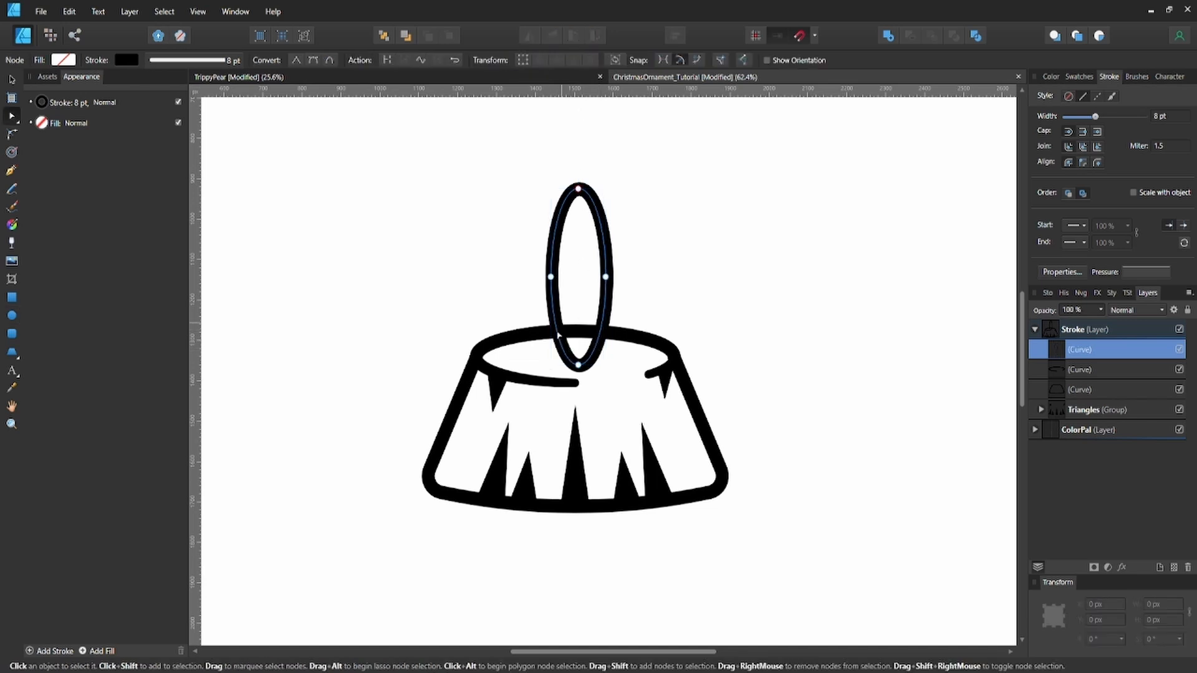
Set the hanging loop's stroke width to 4 pt
{"action": "left_click", "coordinate": [199, 59]}
{"action": "type", "text": "5"}
{"action": "key", "text": "Return"}
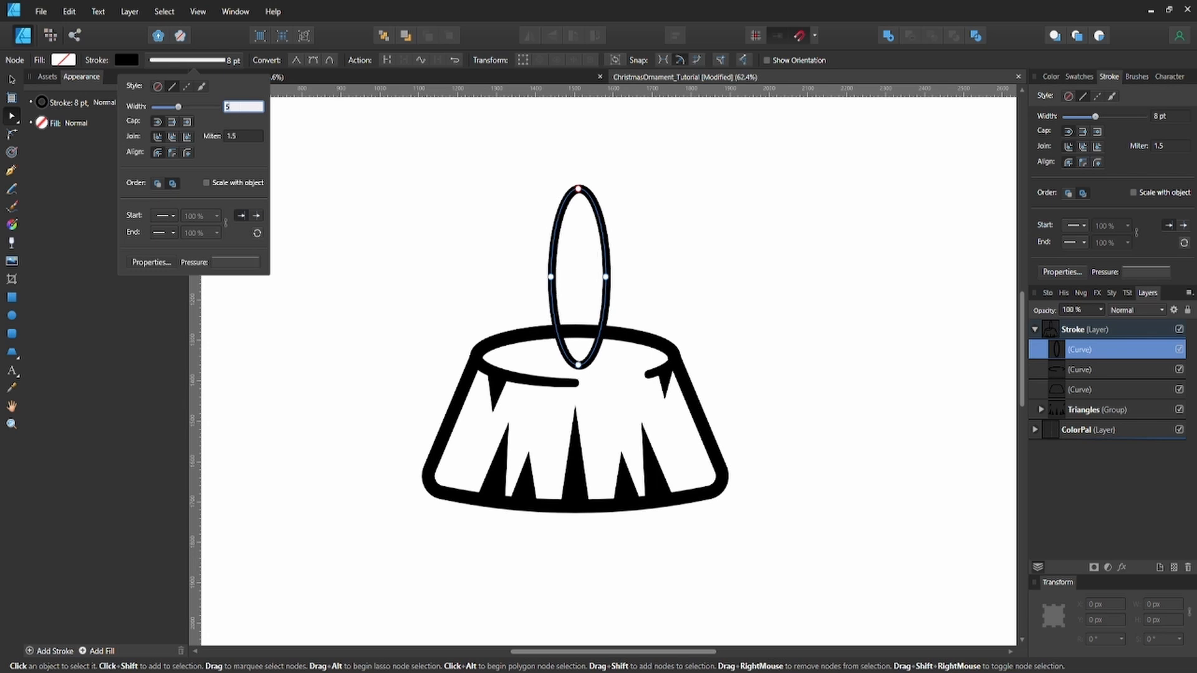
{"action": "type", "text": "4"}
{"action": "key", "text": "Return"}
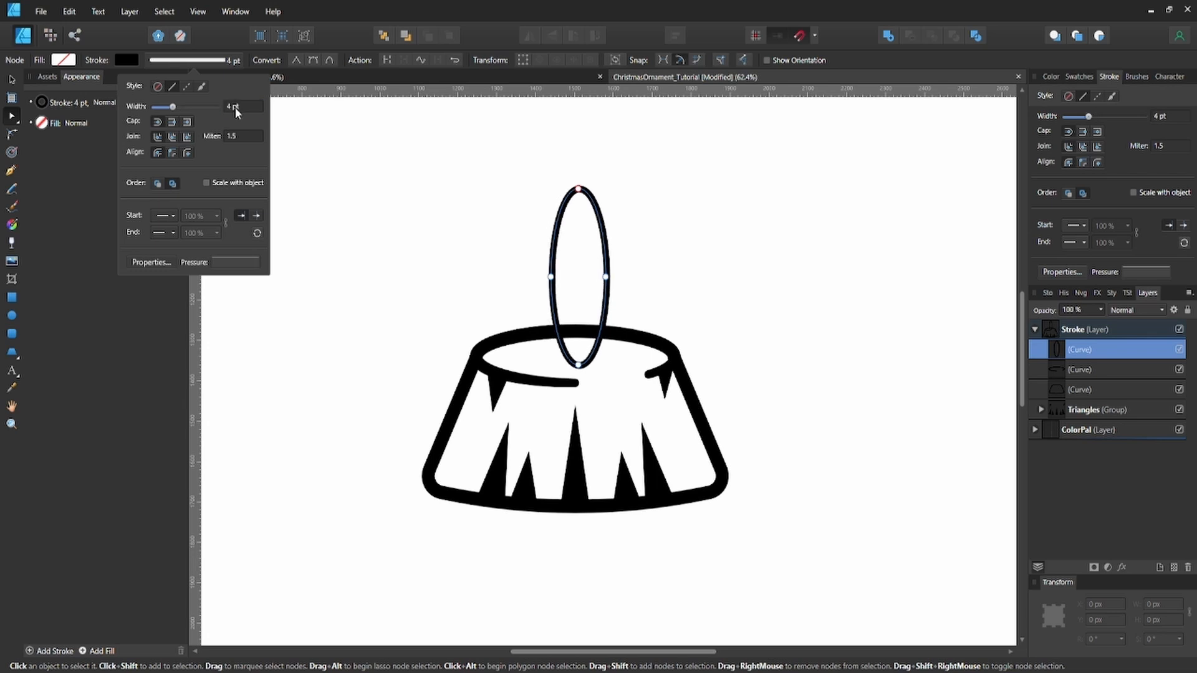
{"action": "left_click", "coordinate": [552, 358]}
Open the hanging loop by removing its bottom segment, ending its left side at the rim and its right side inside the opening
{"action": "key", "text": "v"}
{"action": "left_click", "coordinate": [555, 344]}
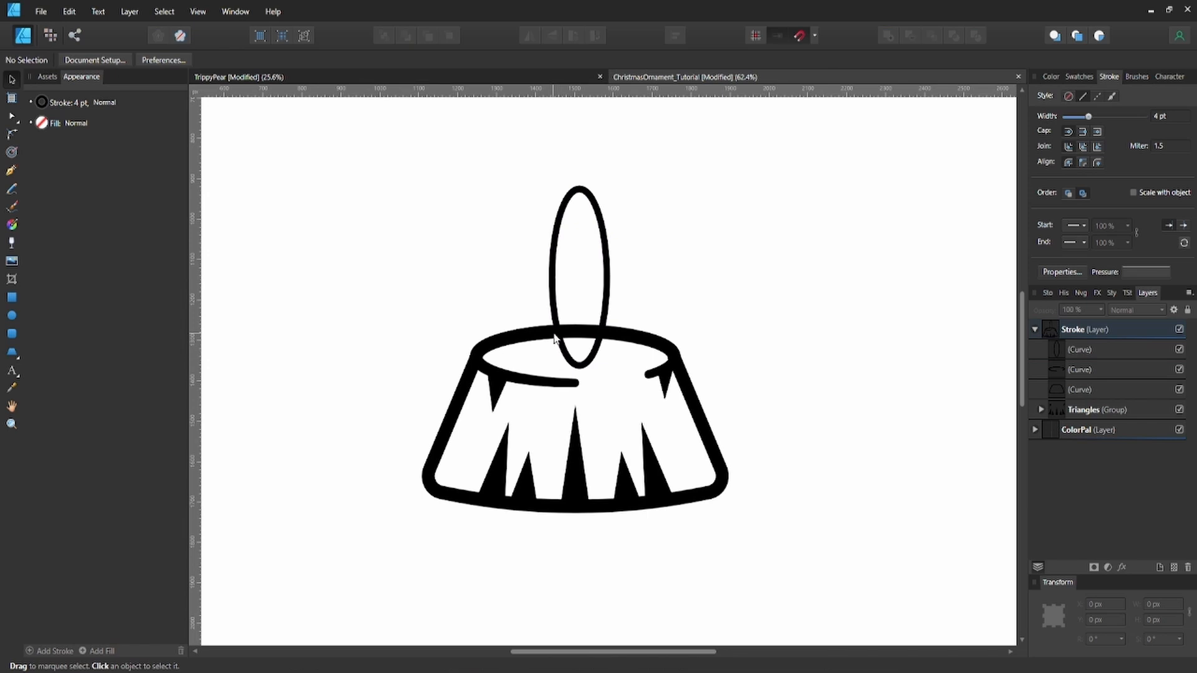
{"action": "left_click", "coordinate": [554, 339]}
{"action": "key", "text": "a"}
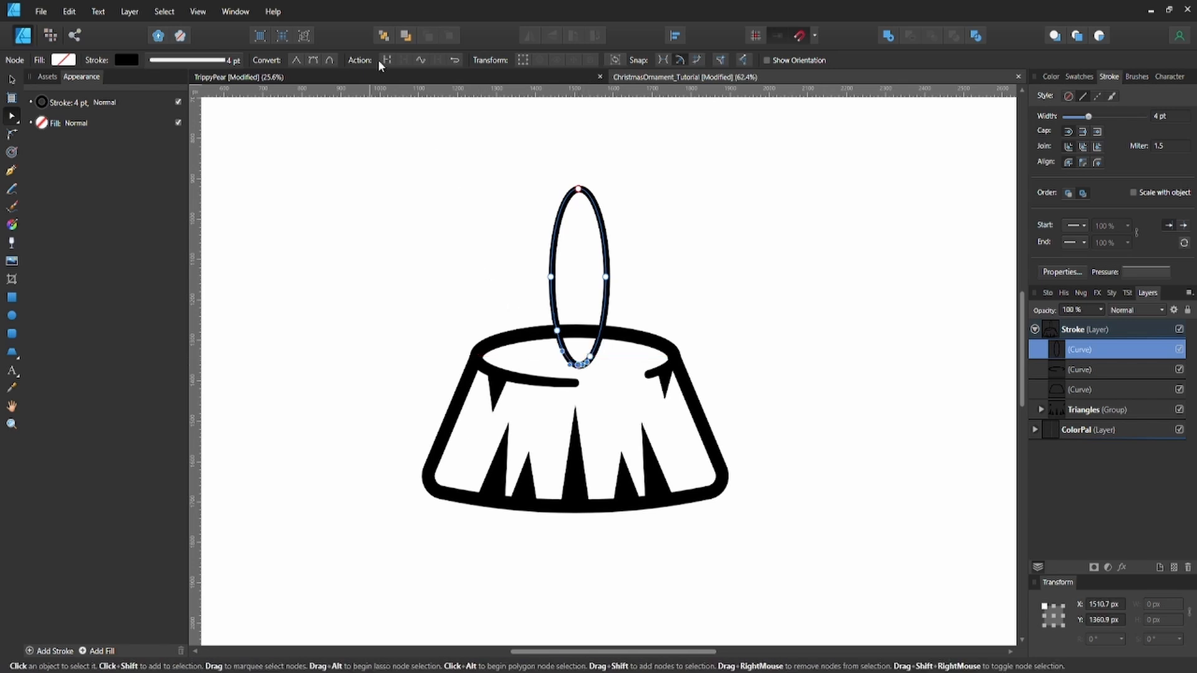
{"action": "left_click", "coordinate": [529, 270]}
{"action": "left_click", "coordinate": [578, 366]}
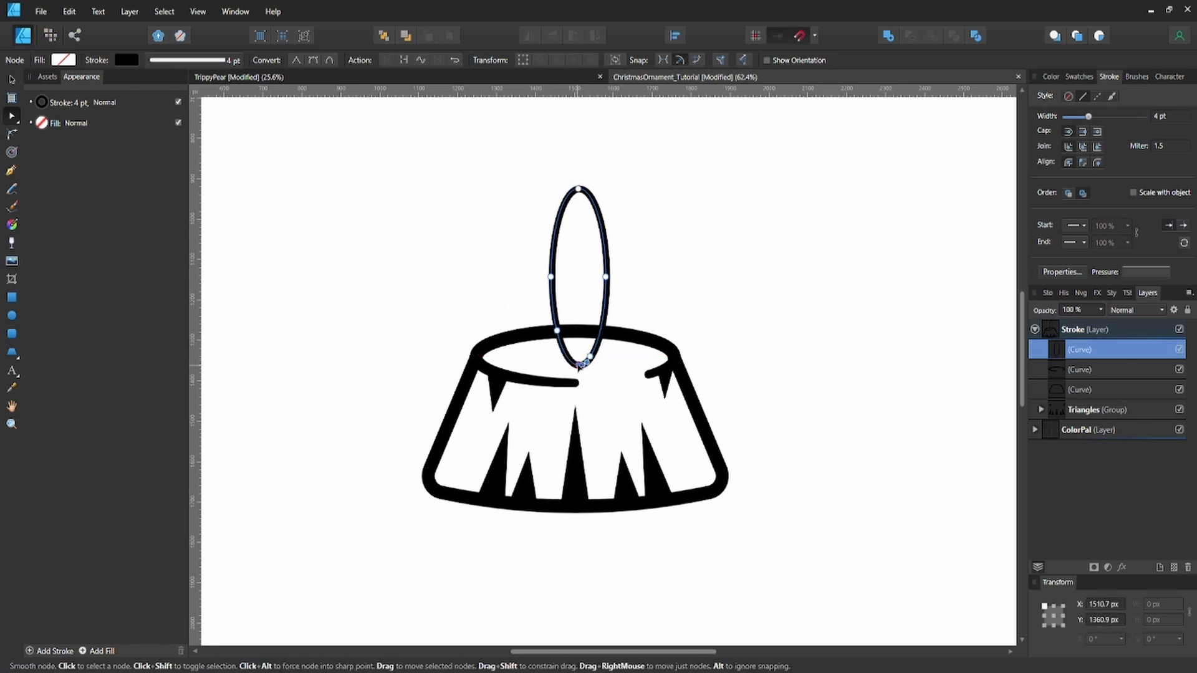
{"action": "key", "text": "Delete"}
{"action": "left_click", "coordinate": [578, 365]}
{"action": "key", "text": "Delete"}
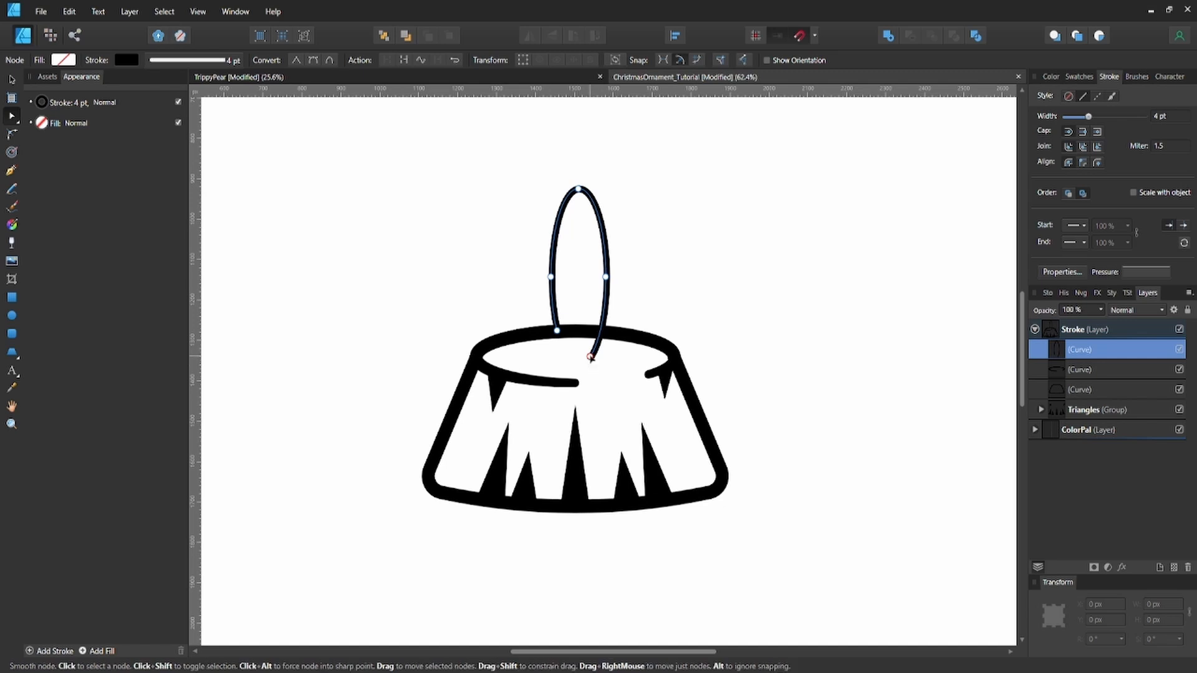
Draw a short curved stroke about 62 × 31 px across the loop's lower end with the Pen tool and nudge it 3 px right
{"action": "key", "text": "p"}
{"action": "scroll", "coordinate": [592, 358], "scroll_direction": "up", "scroll_amount": 5}
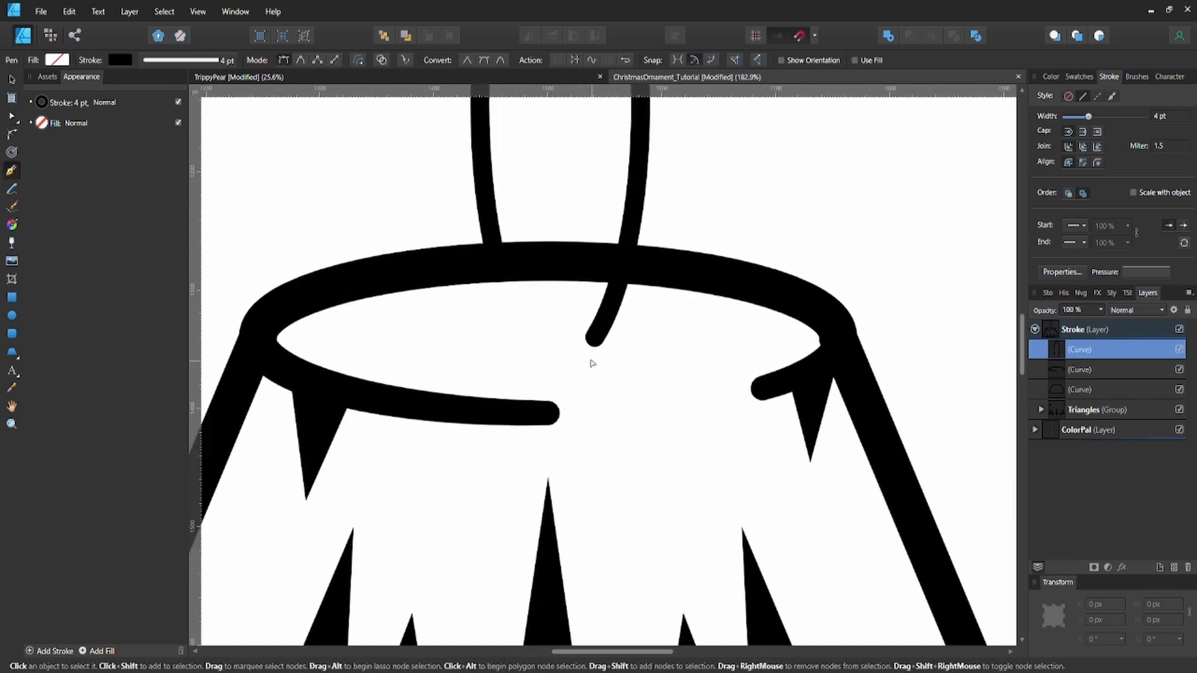
{"action": "left_click", "coordinate": [560, 325]}
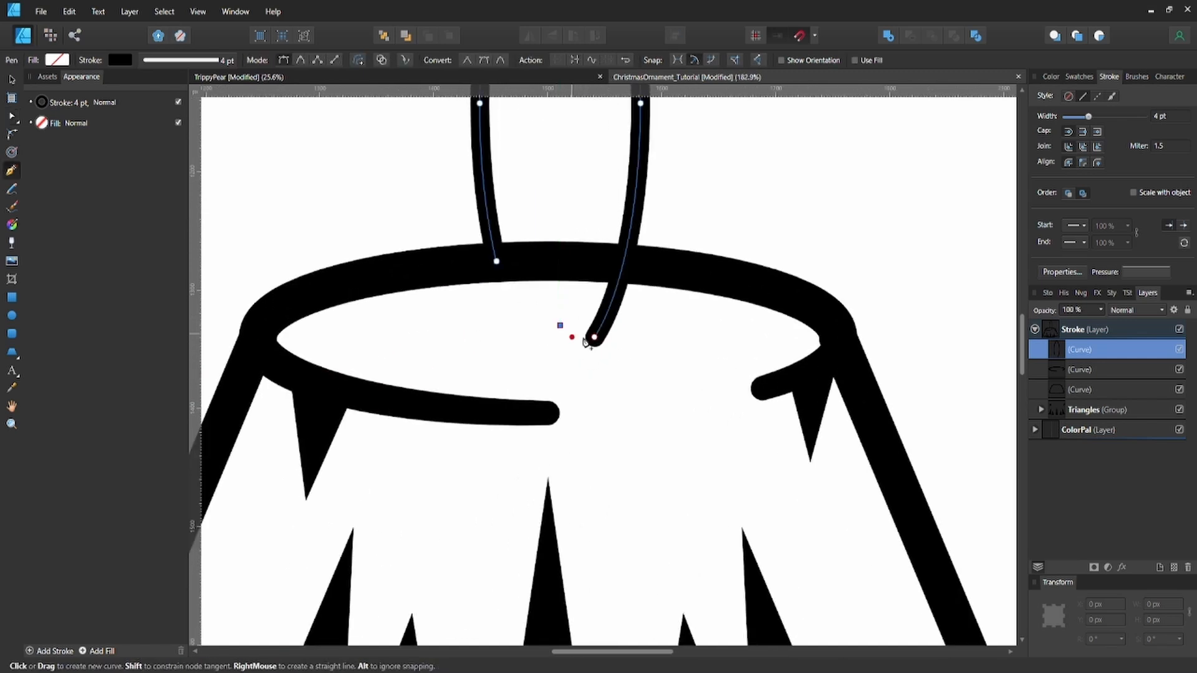
{"action": "mouse_move", "coordinate": [631, 362]}
{"action": "left_mouse_down"}
{"action": "mouse_move", "coordinate": [689, 364]}
{"action": "mouse_move", "coordinate": [628, 362]}
{"action": "left_mouse_up"}
{"action": "key", "text": "v"}
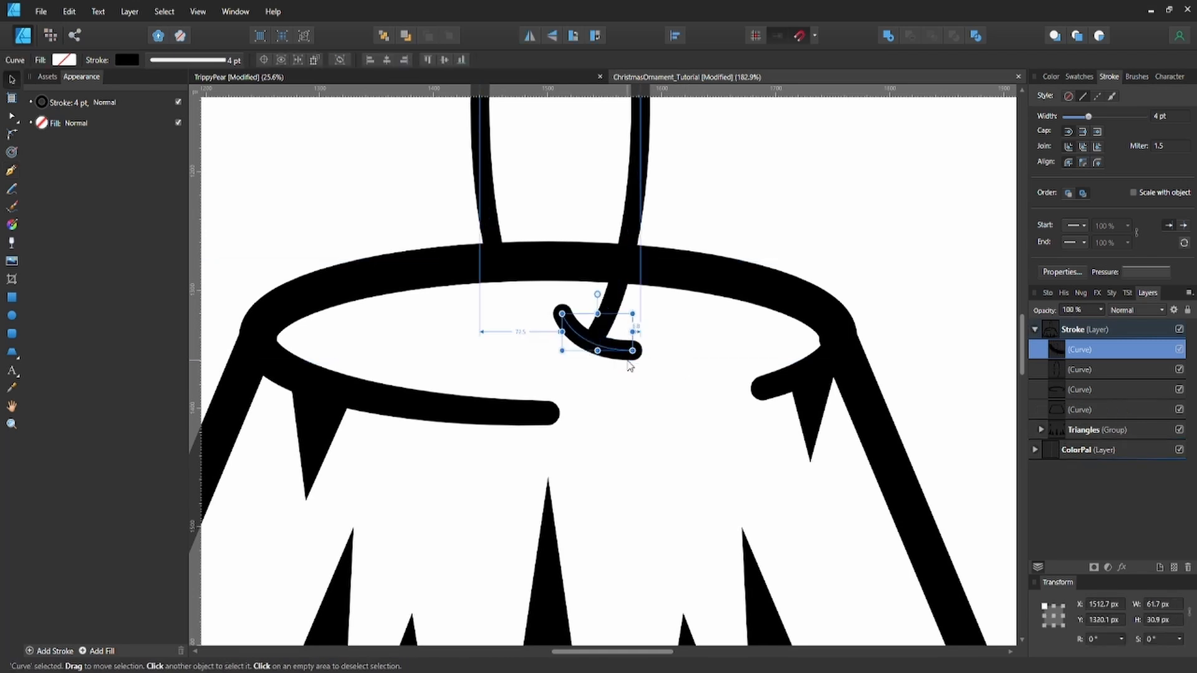
{"action": "key", "text": "Right"}
{"action": "key", "text": "Right"}
{"action": "key", "text": "Right"}
Taper the short curve with the saved pressure profile, thinning its ends and middle, and move it up 2 px
{"action": "left_click", "coordinate": [1132, 272]}
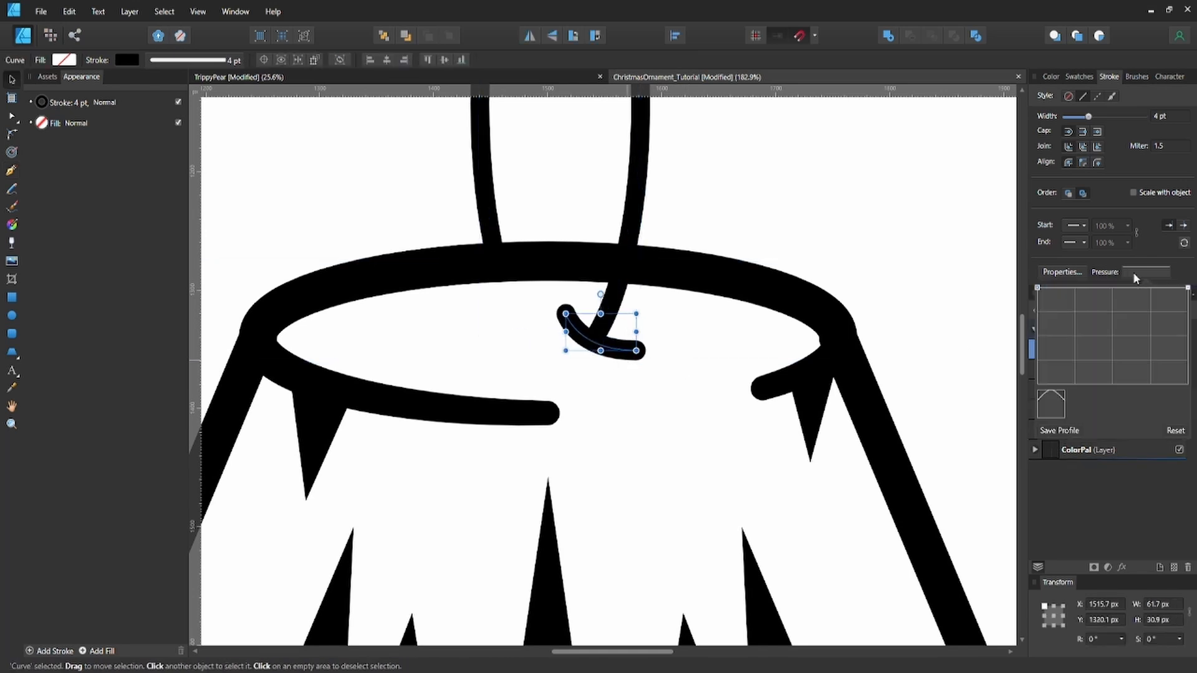
{"action": "left_click", "coordinate": [1051, 408]}
{"action": "left_click_drag", "start_coordinate": [1037, 325], "coordinate": [1042, 359]}
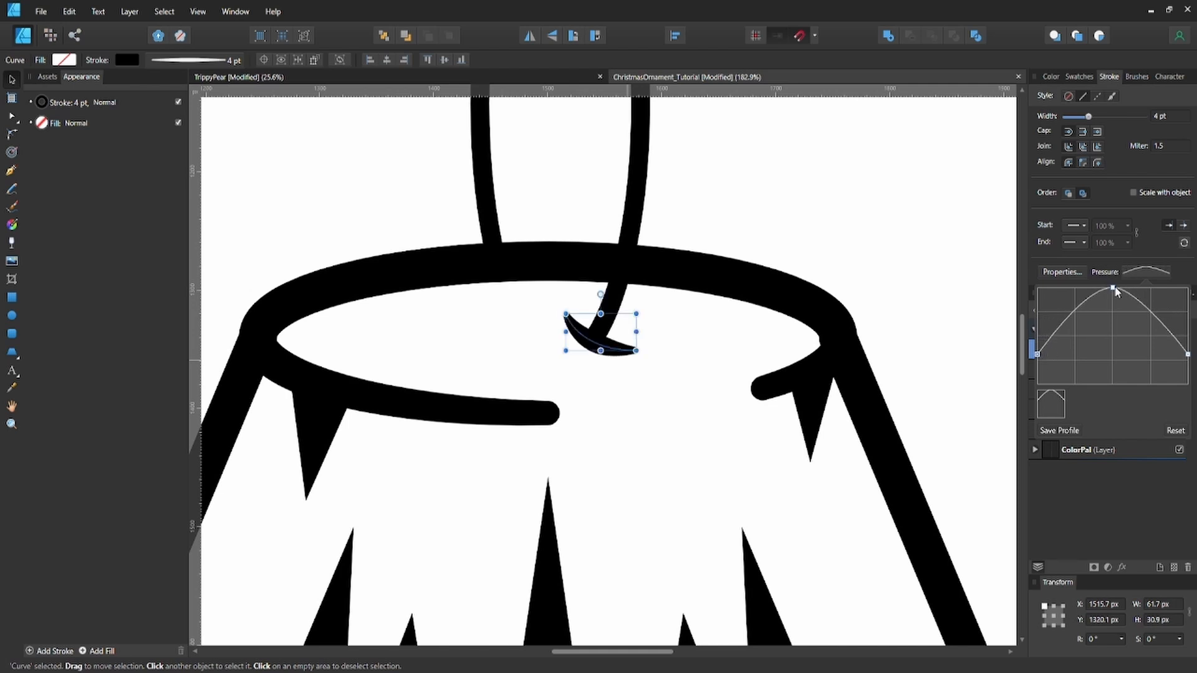
{"action": "left_click_drag", "start_coordinate": [1113, 289], "coordinate": [1112, 311]}
{"action": "left_click", "coordinate": [640, 374]}
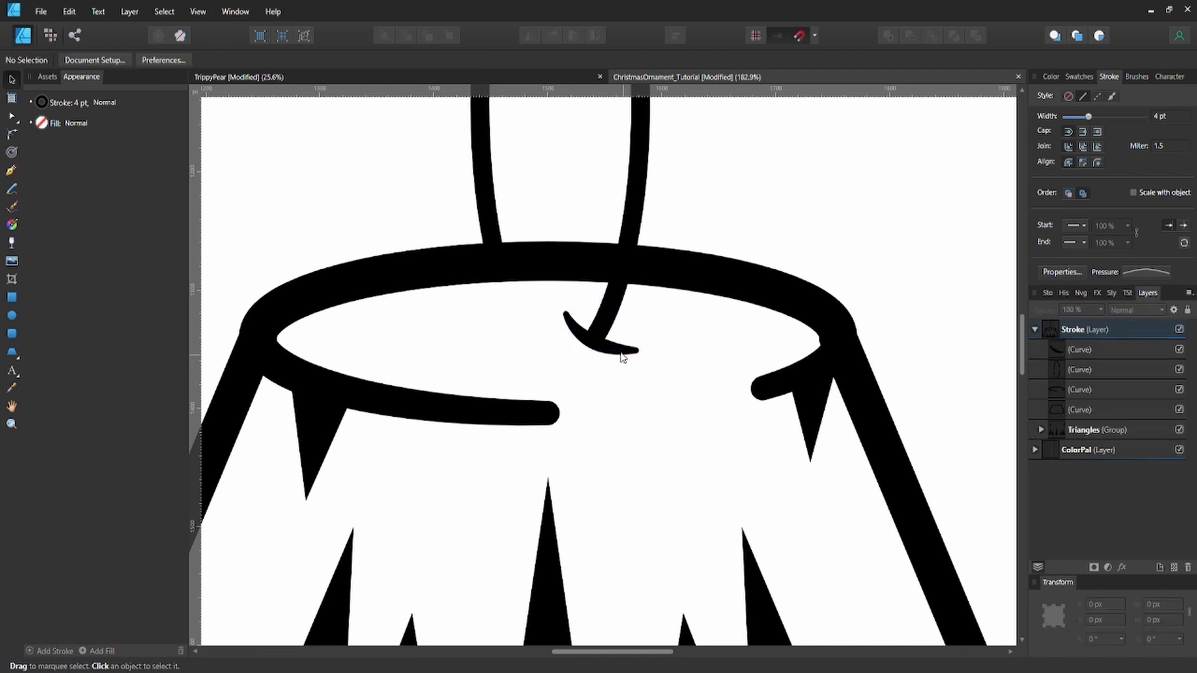
{"action": "left_click_drag", "start_coordinate": [619, 354], "coordinate": [621, 353]}
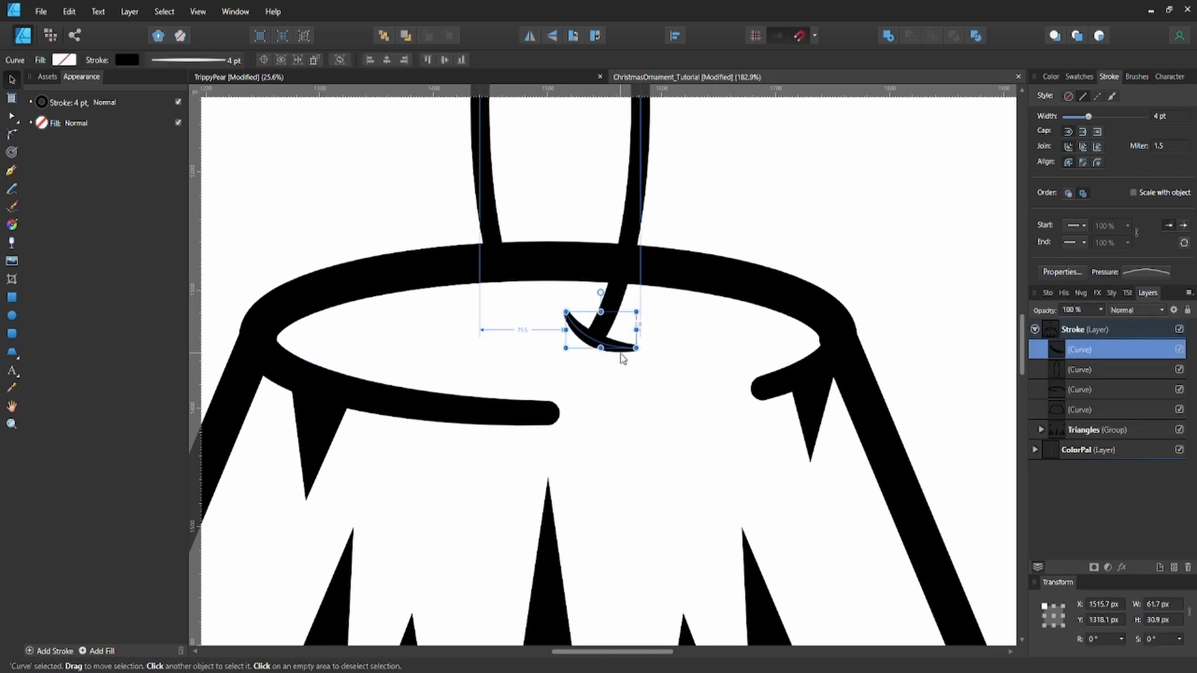
{"action": "left_click", "coordinate": [666, 351]}
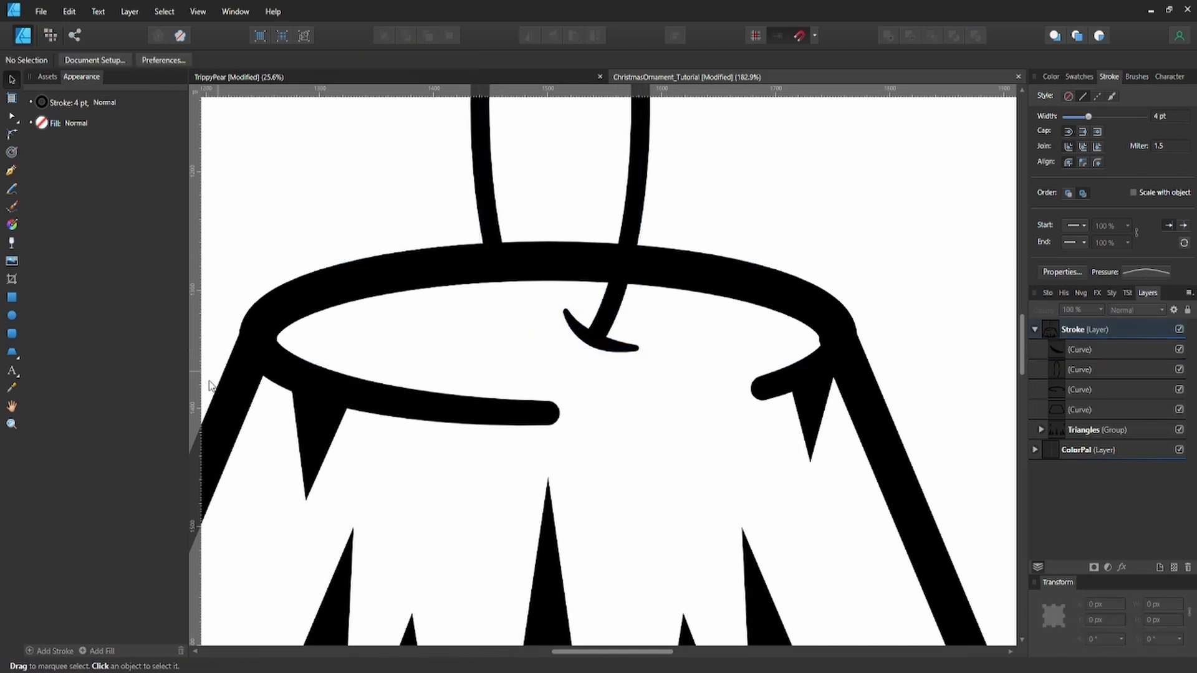
Draw a circle about 1573 px in diameter for the ornament's ball, centred under the cap and overlapping its lower part
{"action": "scroll", "coordinate": [511, 382], "scroll_direction": "down", "scroll_amount": 5}
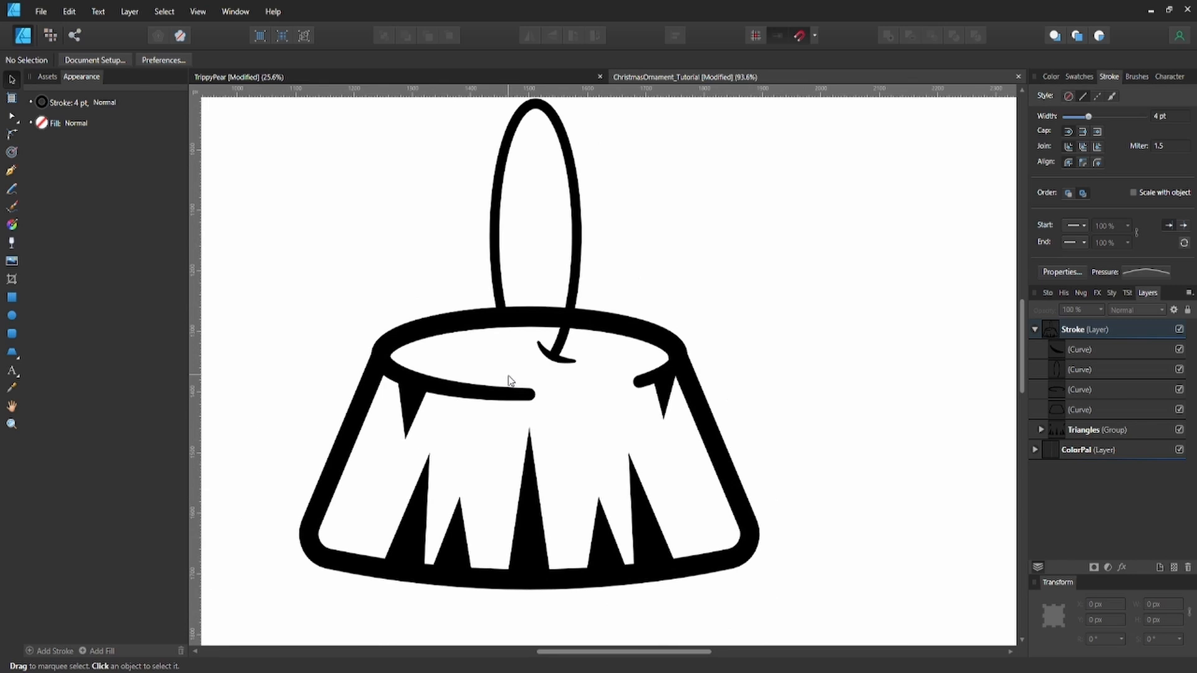
{"action": "scroll", "coordinate": [509, 380], "scroll_direction": "left", "scroll_amount": 2}
{"action": "scroll", "coordinate": [510, 381], "scroll_direction": "down", "scroll_amount": 1}
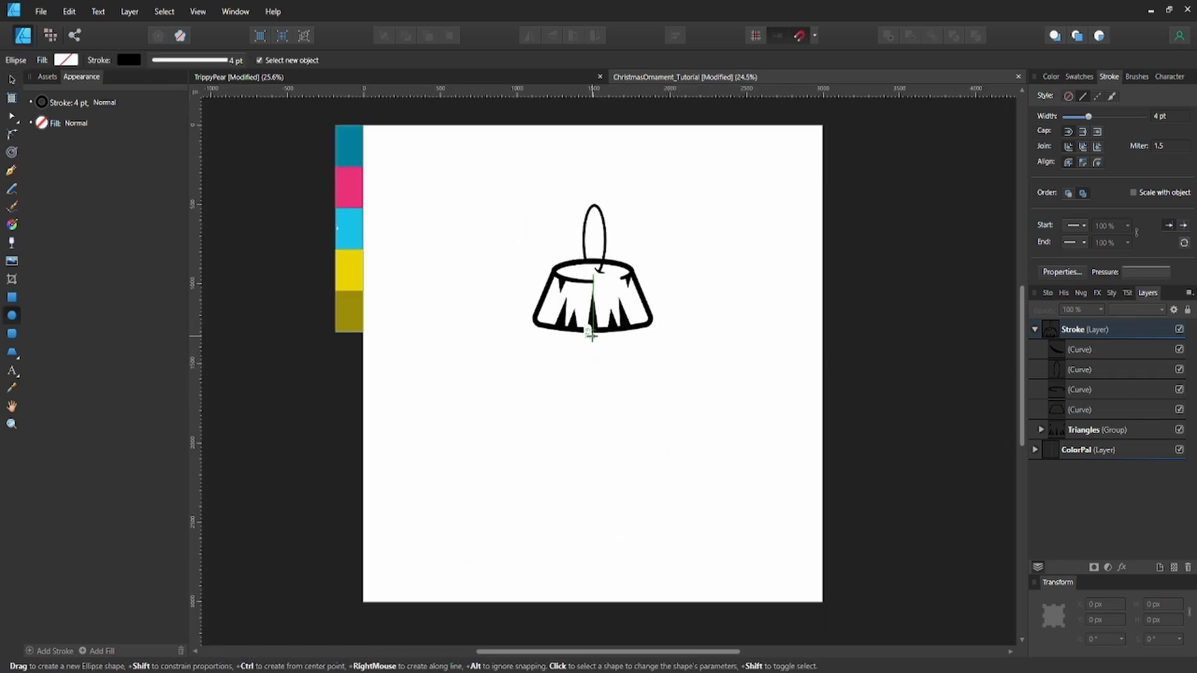
{"action": "left_click_drag", "start_coordinate": [552, 288], "coordinate": [702, 425]}
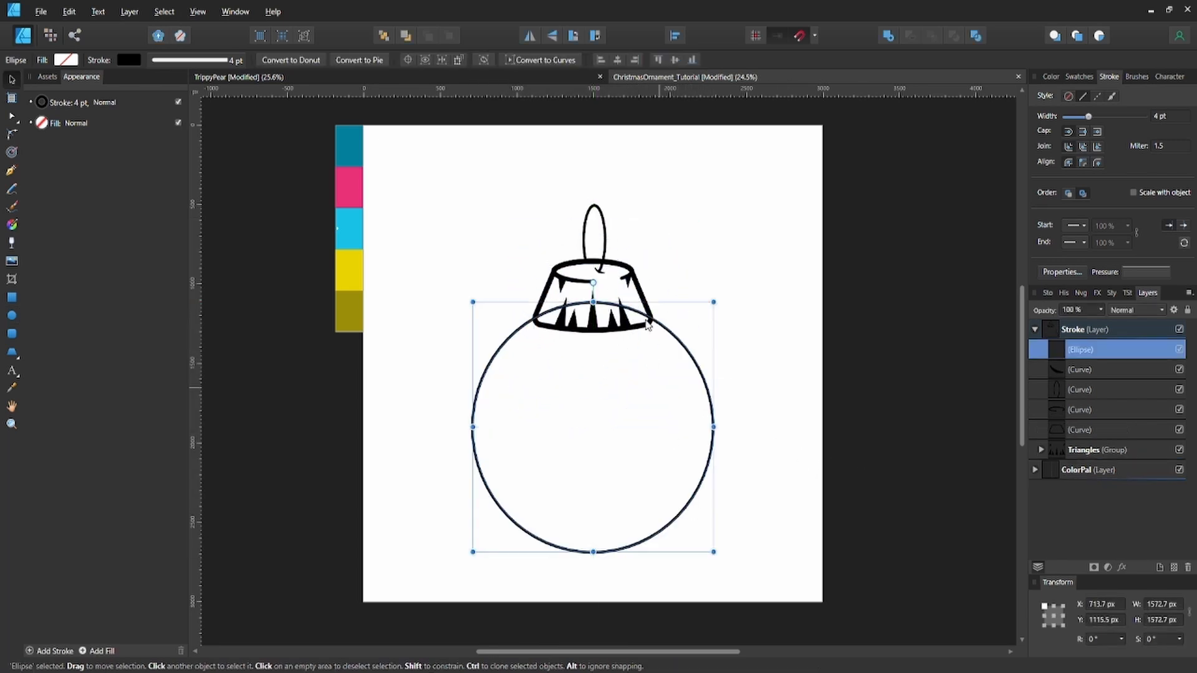
Set the ball circle's stroke width to 10 pt
{"action": "left_click", "coordinate": [1076, 433]}
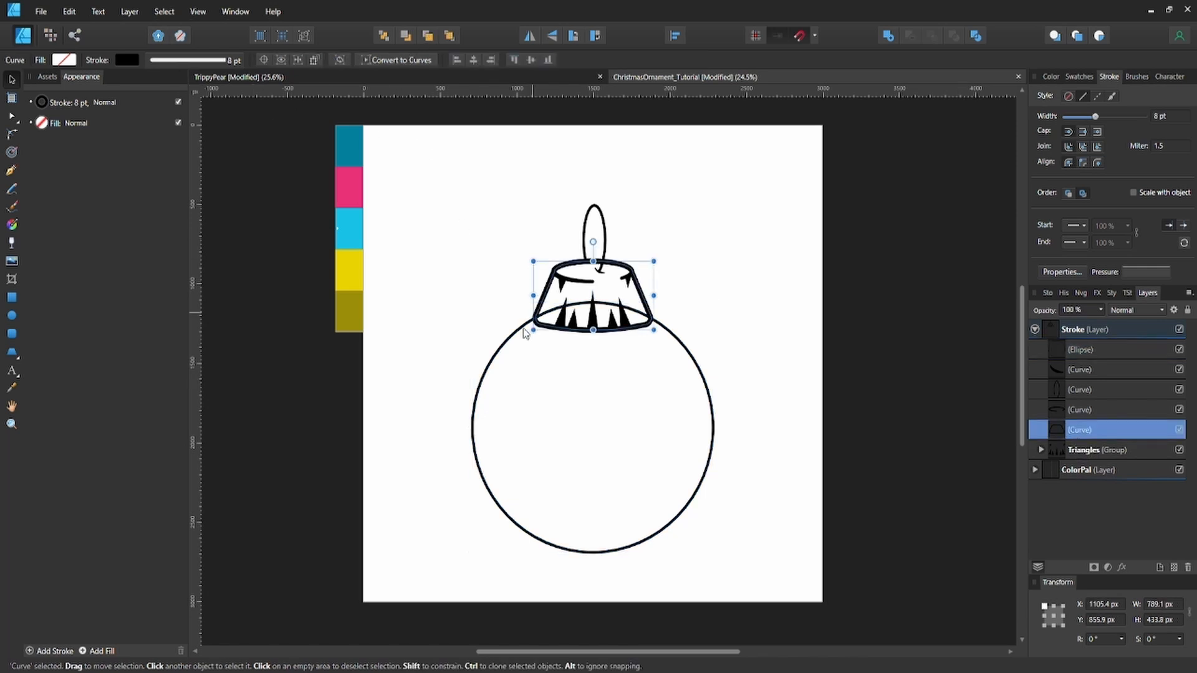
{"action": "left_click", "coordinate": [508, 341]}
{"action": "left_click", "coordinate": [201, 60]}
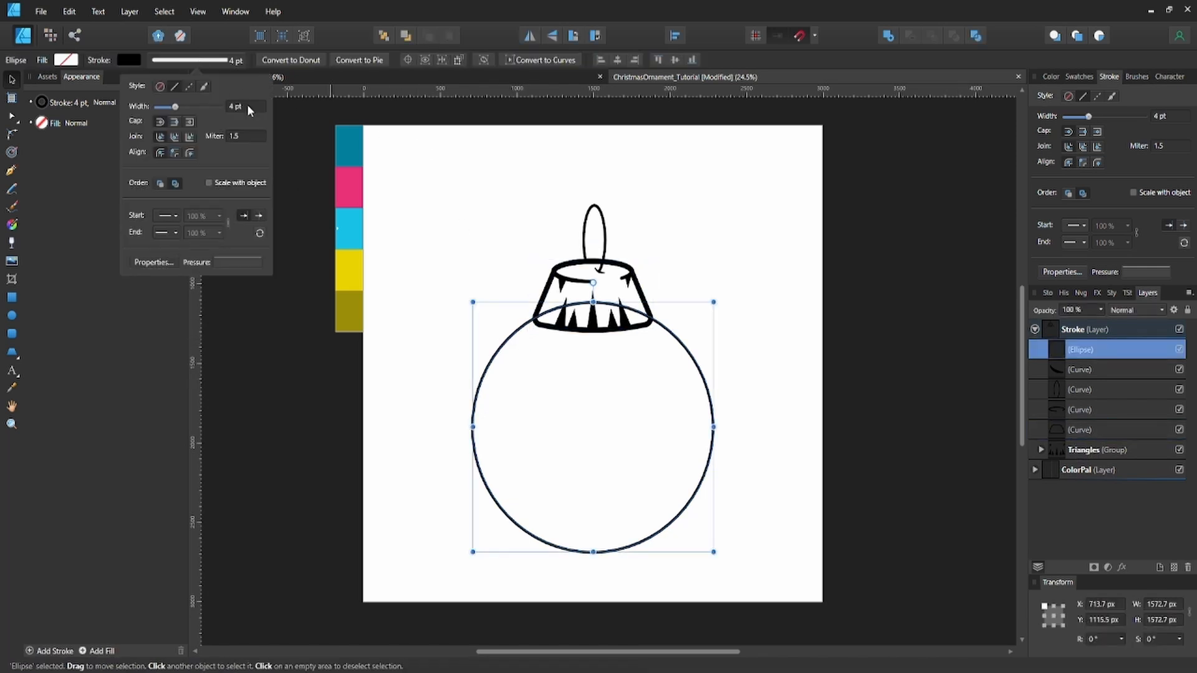
{"action": "type", "text": "8"}
{"action": "key", "text": "Return"}
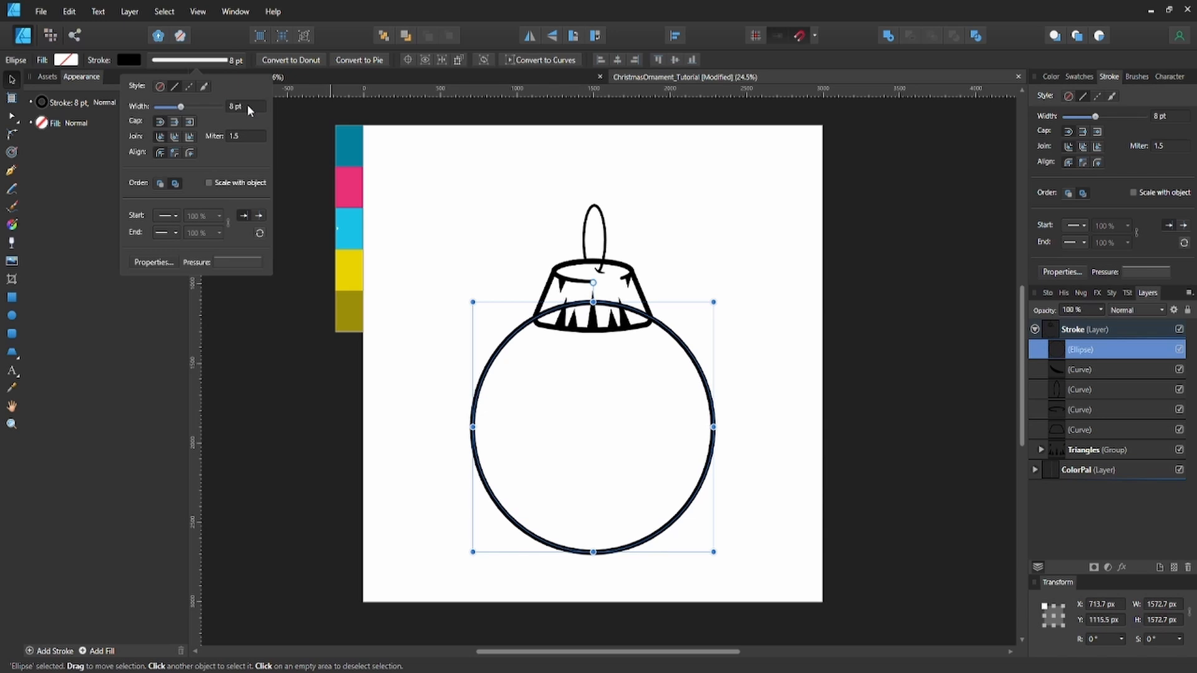
{"action": "type", "text": "10"}
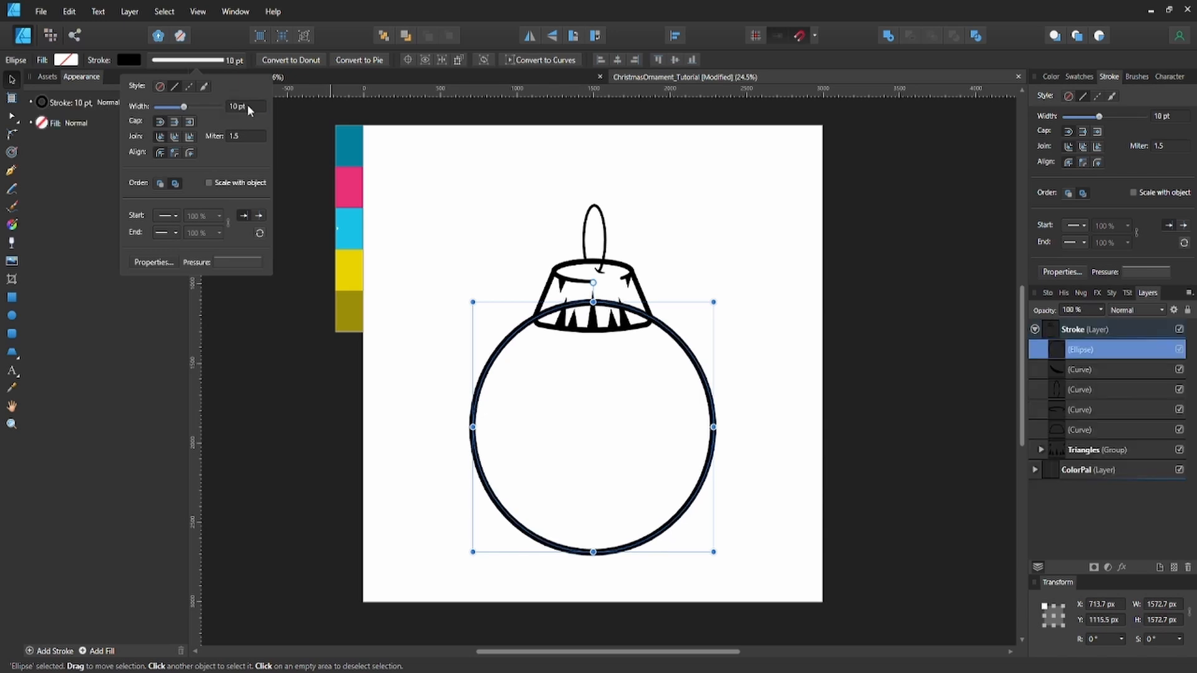
{"action": "left_click", "coordinate": [770, 294]}
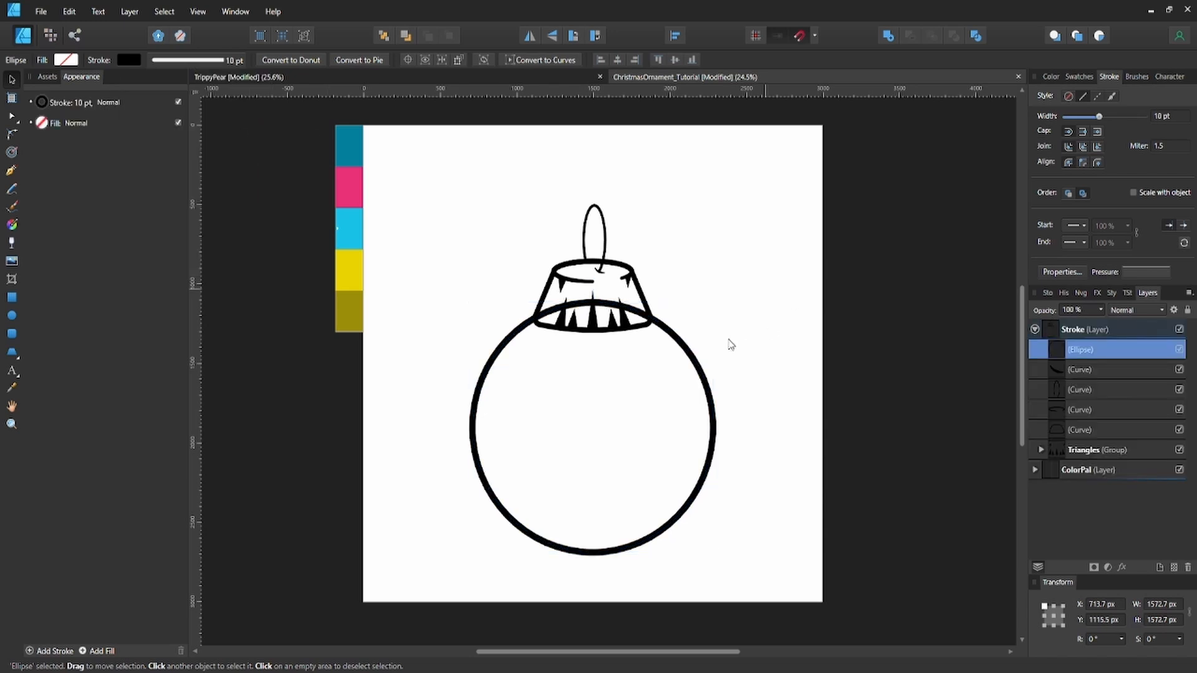
Duplicate the ball circle in place
{"action": "left_click", "coordinate": [704, 369]}
{"action": "key", "text": "ctrl+j"}
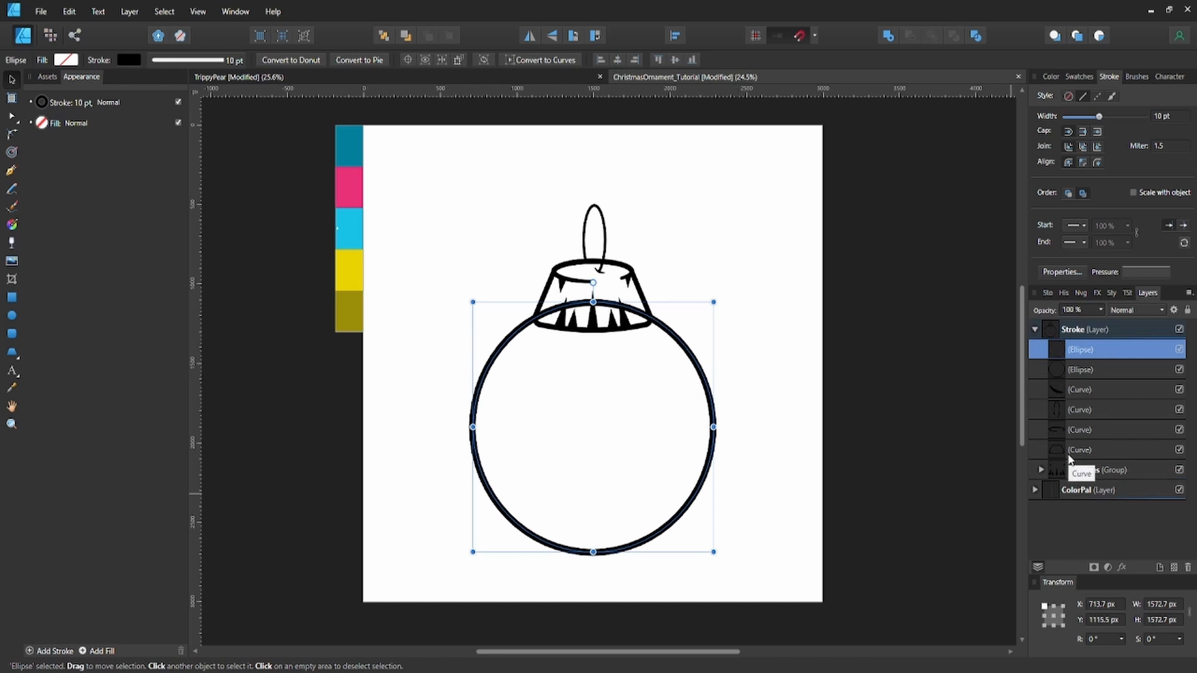
Duplicate the cap outline and move the copy above both ball circles in the Stroke layer
{"action": "left_click", "coordinate": [1069, 459]}
{"action": "key", "text": "ctrl+j"}
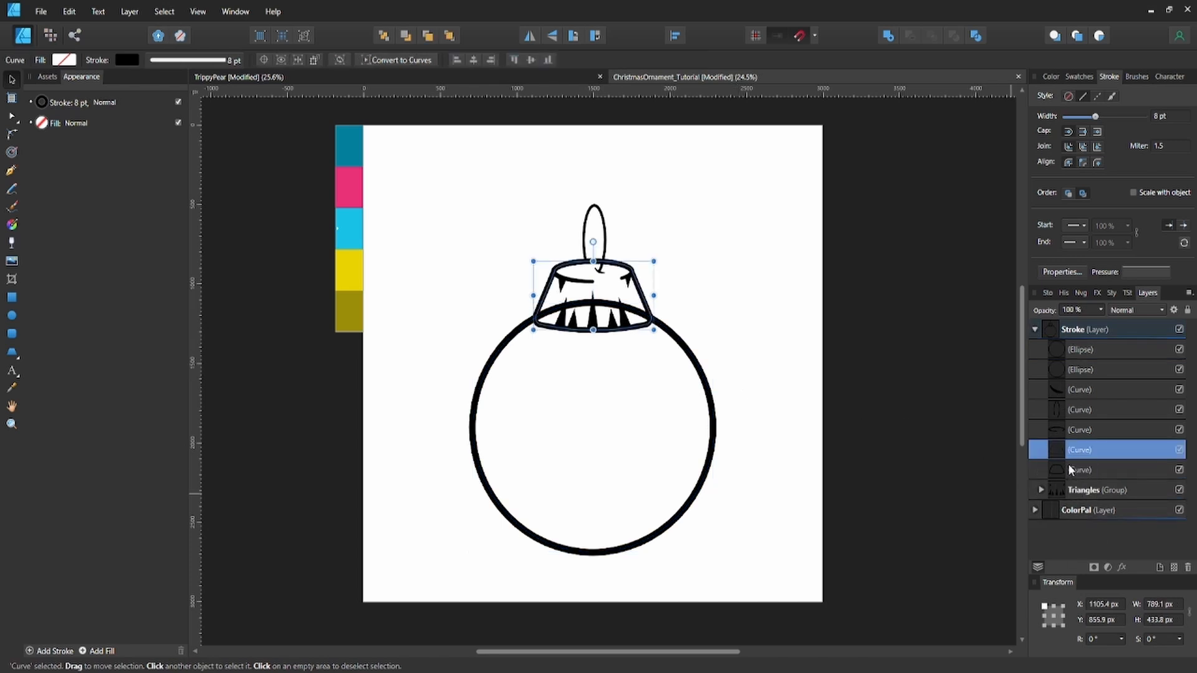
{"action": "left_click_drag", "start_coordinate": [1062, 453], "coordinate": [1078, 355]}
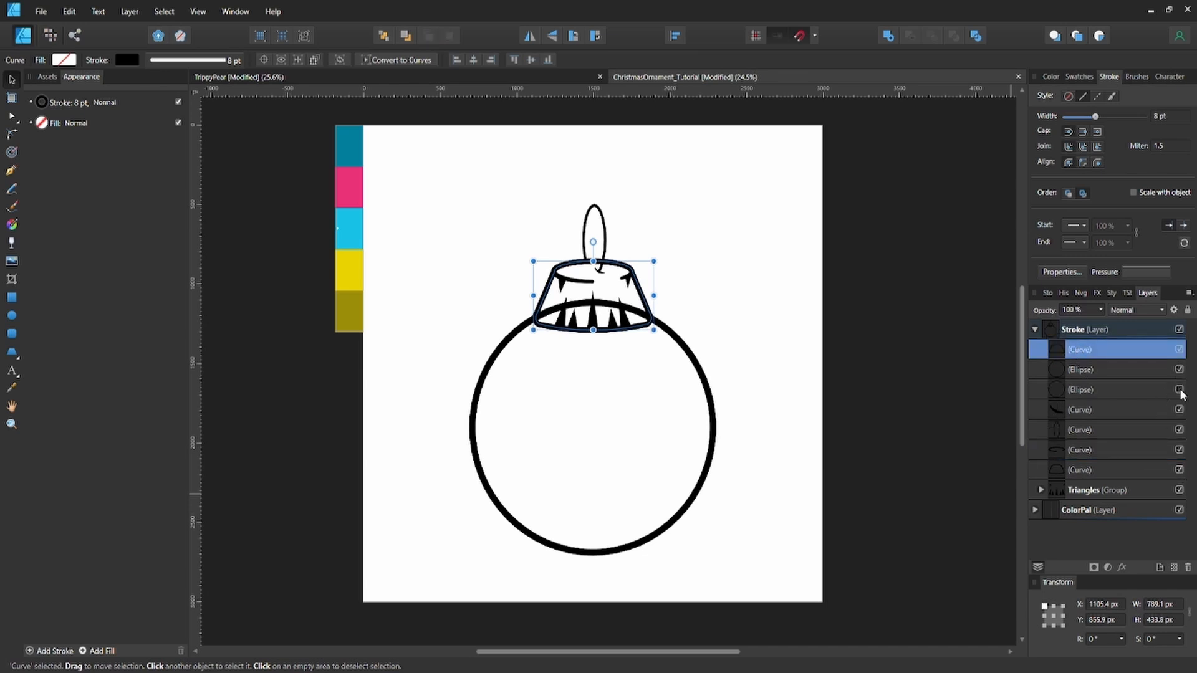
Merge the cap outline copy with the upper ball circle into one silhouette using the Add operation
{"action": "left_click", "coordinate": [1127, 365], "text": "shift"}
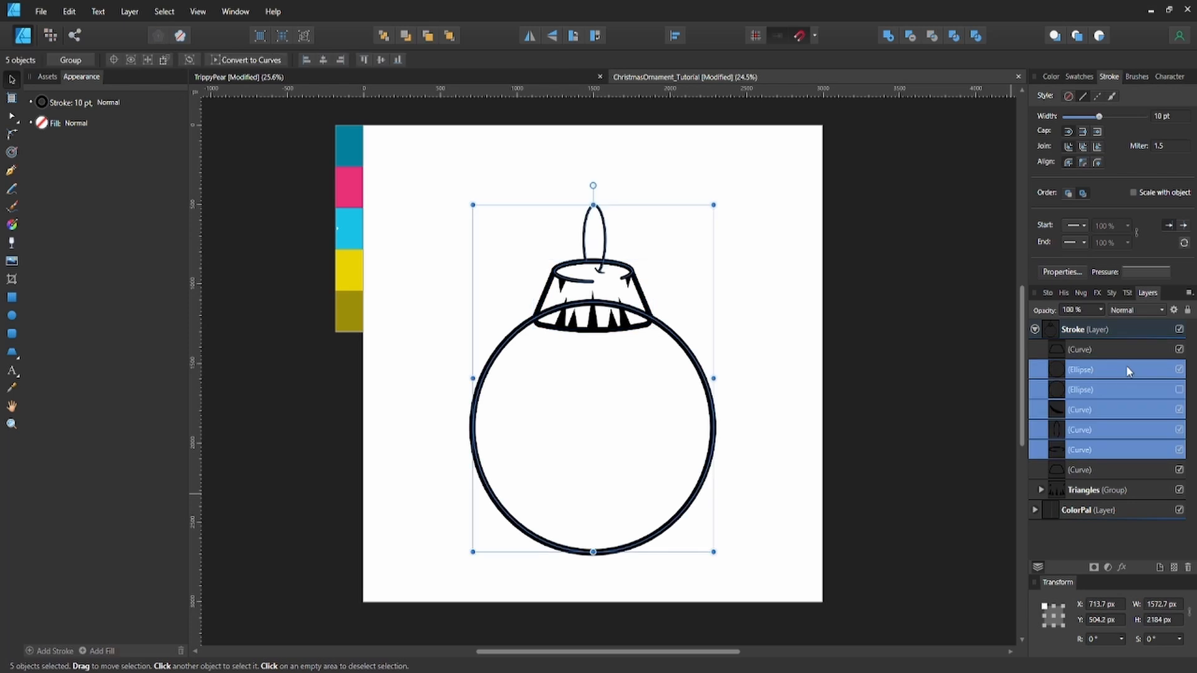
{"action": "left_click", "coordinate": [1116, 349]}
{"action": "left_click", "coordinate": [1102, 368], "text": "shift"}
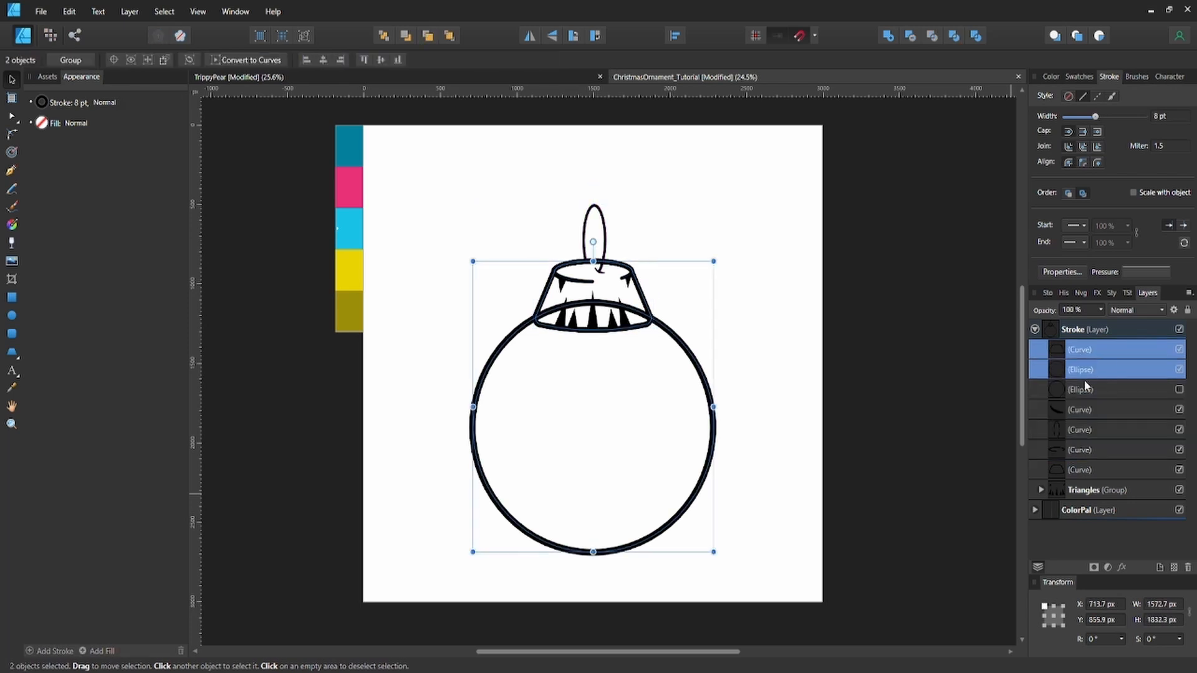
{"action": "left_click", "coordinate": [888, 35]}
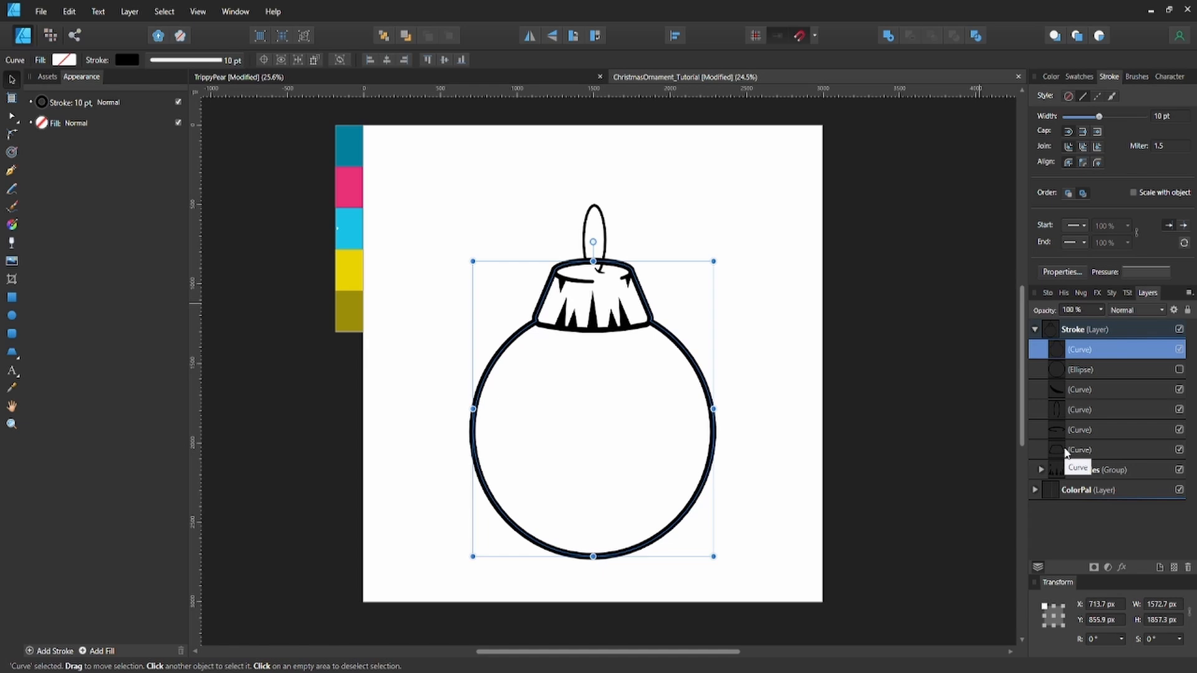
Vary the merged silhouette's line thickness with an uneven pressure curve and save the document
{"action": "left_click", "coordinate": [798, 339]}
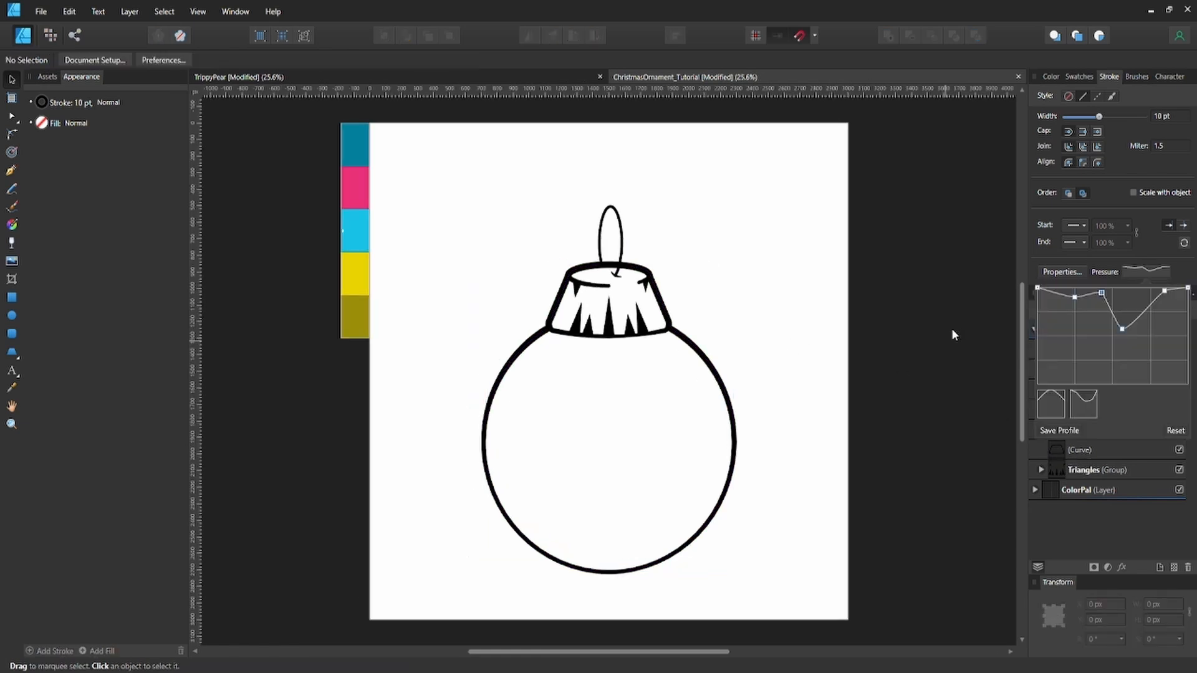
{"action": "left_click", "coordinate": [952, 330]}
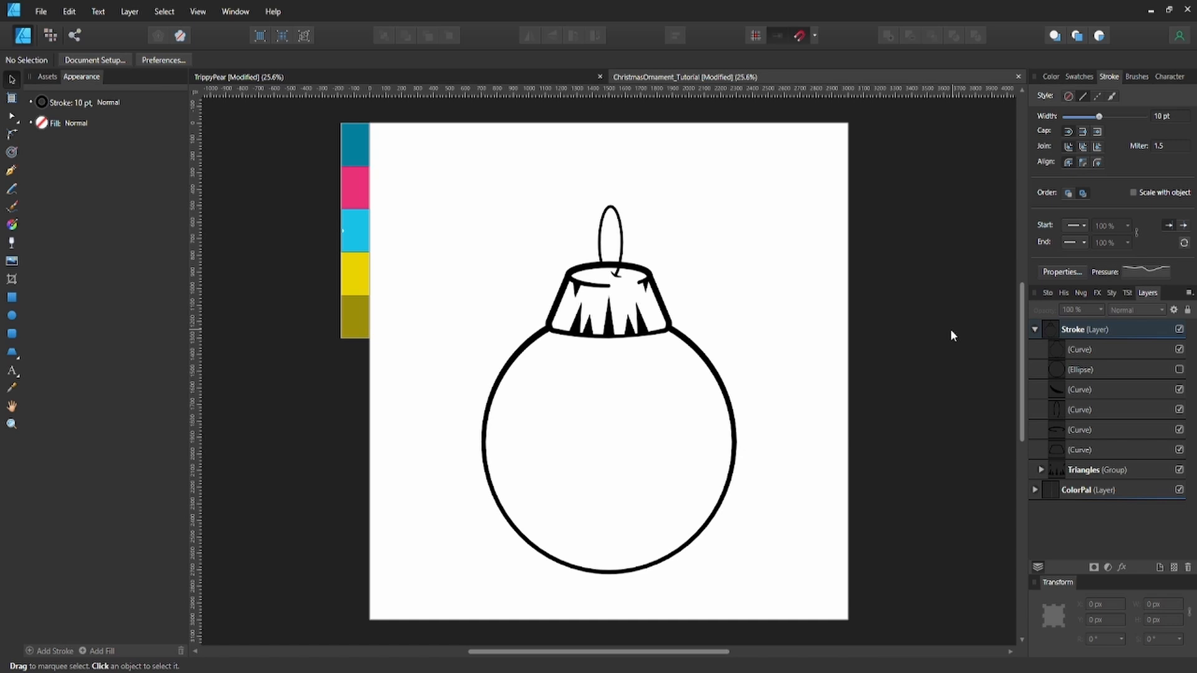
{"action": "key", "text": "ctrl+s"}
Set the merged silhouette's stroke width to 11 pt and save the document
{"action": "left_click", "coordinate": [728, 402]}
{"action": "left_click", "coordinate": [187, 59]}
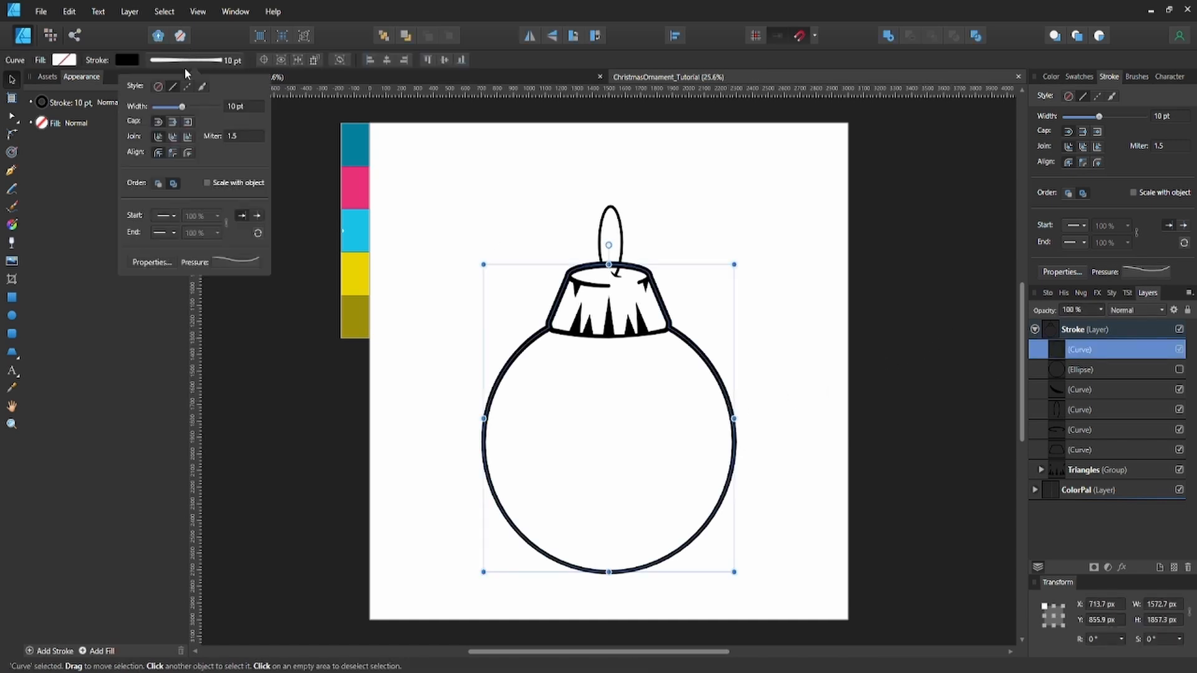
{"action": "left_click", "coordinate": [239, 107]}
{"action": "type", "text": "11"}
{"action": "key", "text": "Return"}
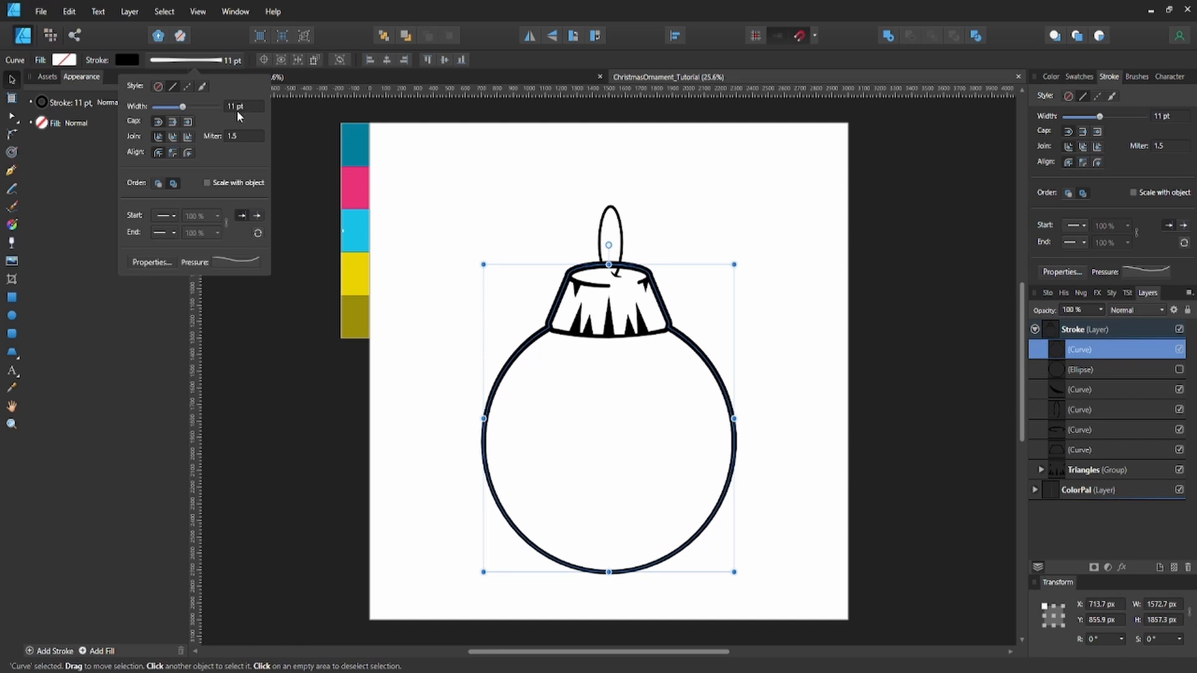
{"action": "left_click", "coordinate": [709, 212]}
{"action": "key", "text": "ctrl+s"}
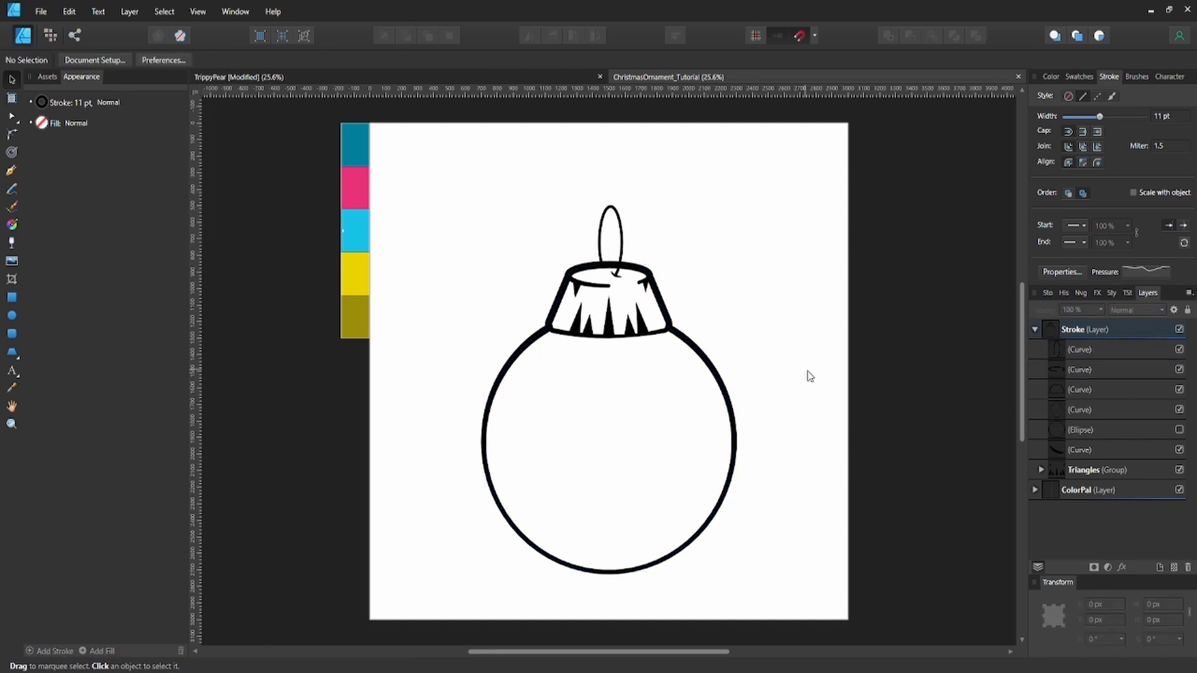
Duplicate the Stroke layer and lock the upper copy
{"action": "left_click", "coordinate": [1035, 329]}
{"action": "left_click", "coordinate": [1048, 324]}
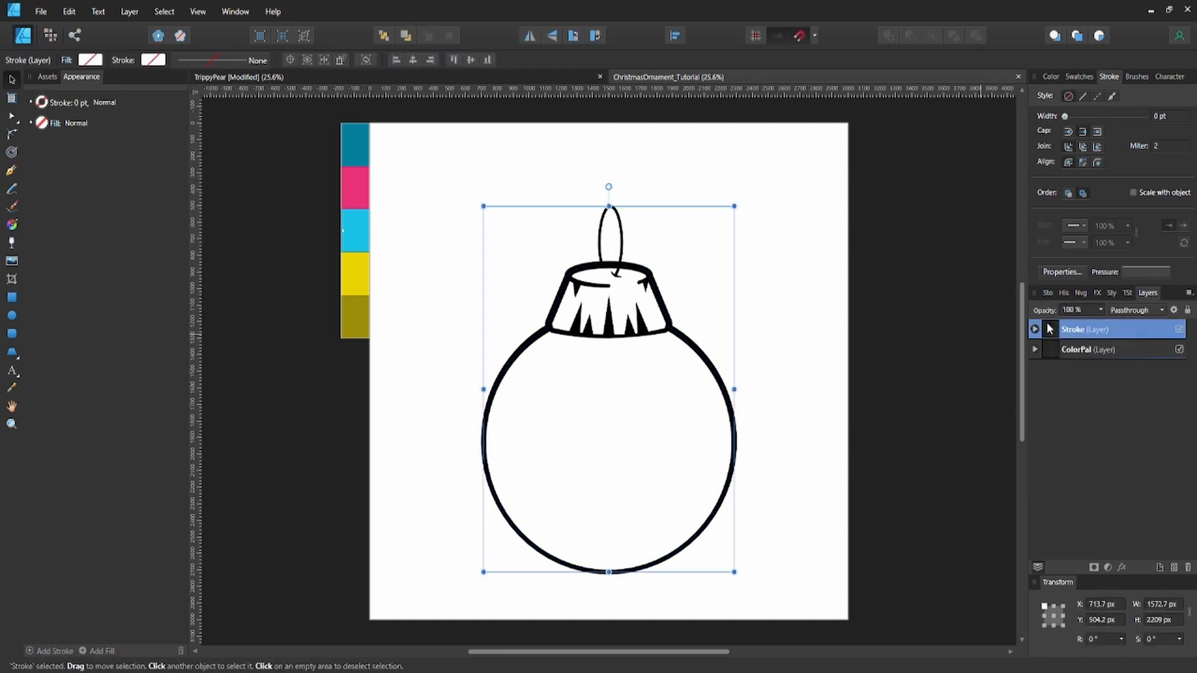
{"action": "key", "text": "ctrl+j"}
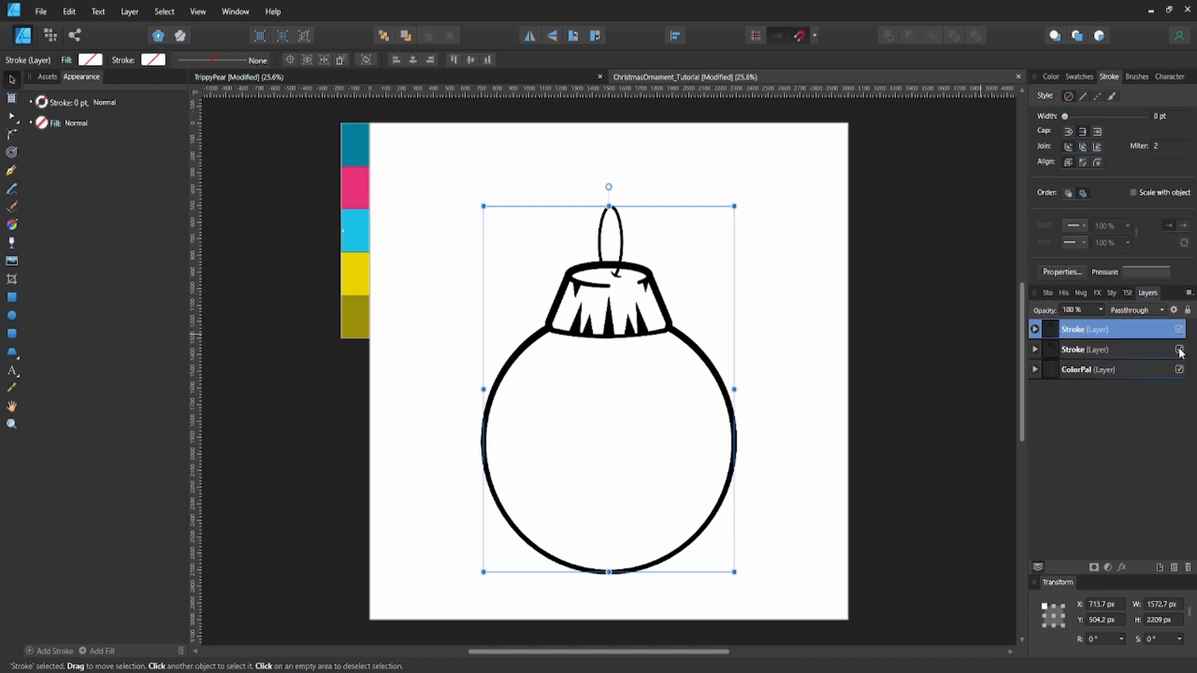
{"action": "left_click", "coordinate": [1142, 347]}
{"action": "left_click", "coordinate": [1139, 336]}
{"action": "key", "text": "ctrl+l"}
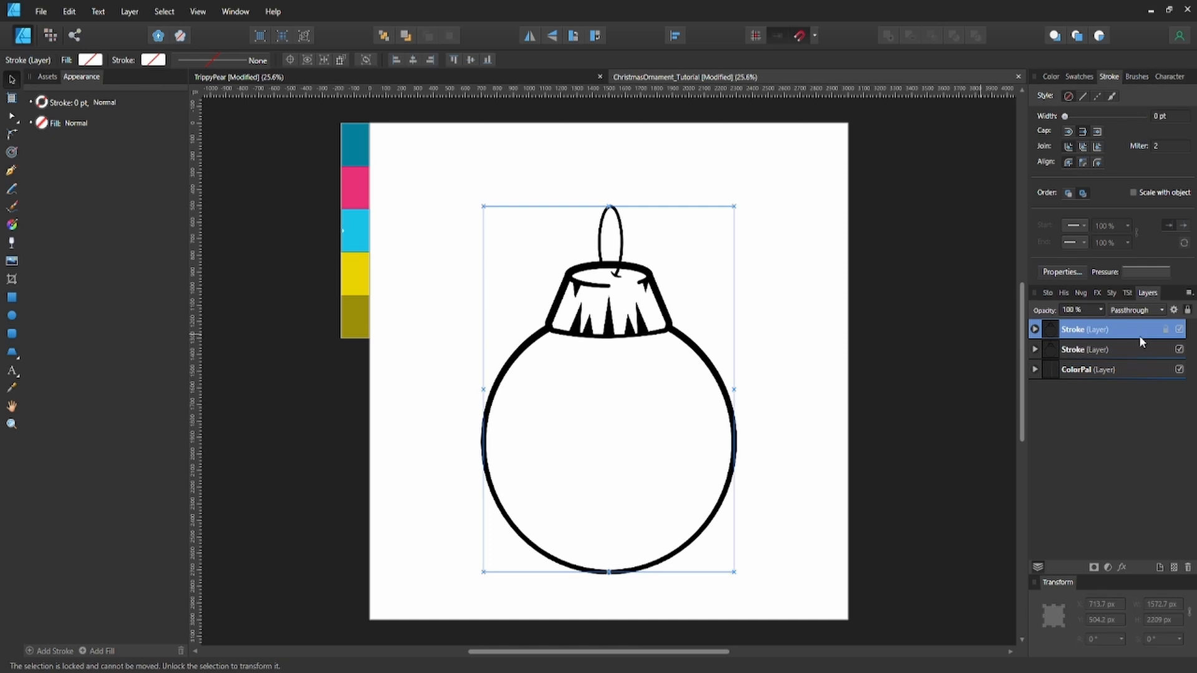
Delete everything from the lower Stroke layer except the cap outline and the merged silhouette, including the loop, rim, short curve, Triangles group and hidden ellipse
{"action": "left_click", "coordinate": [1037, 351]}
{"action": "left_click", "coordinate": [1034, 350]}
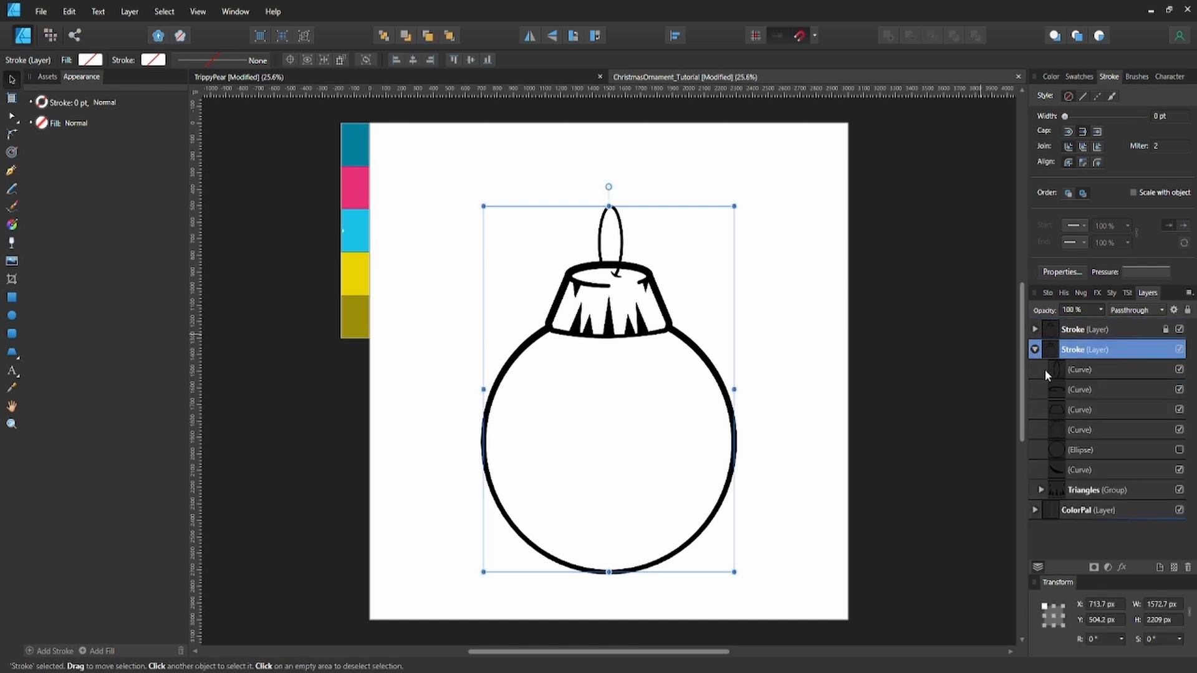
{"action": "left_click", "coordinate": [1050, 370]}
{"action": "key", "text": "Delete"}
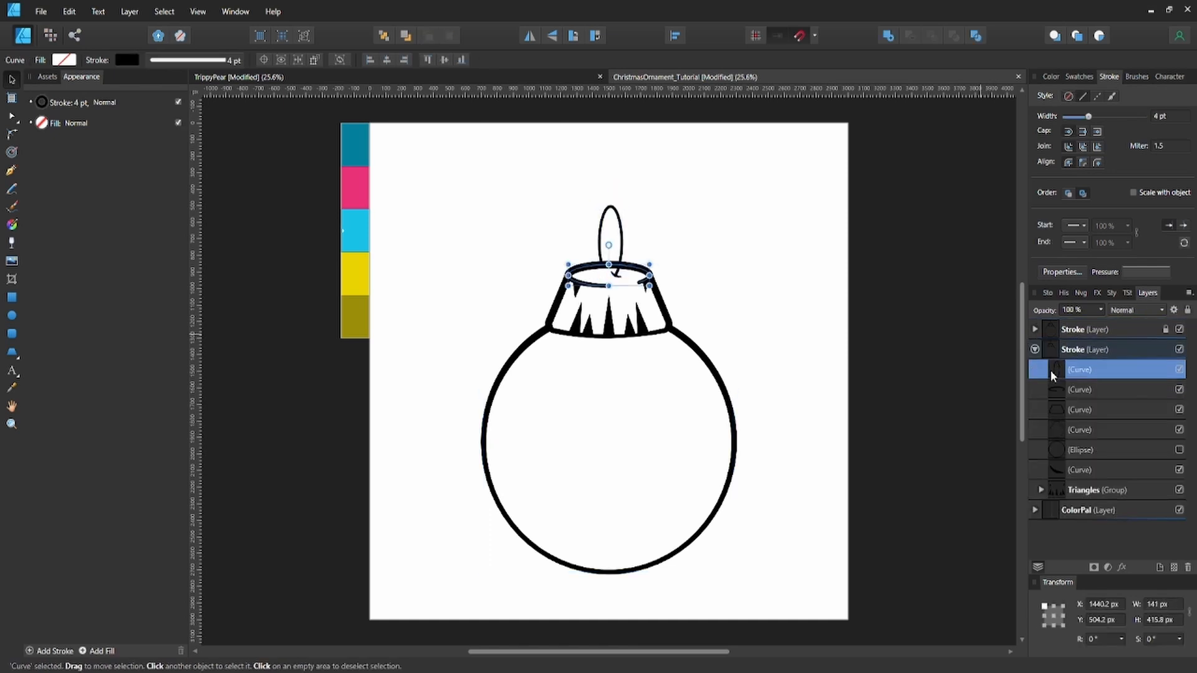
{"action": "key", "text": "Delete"}
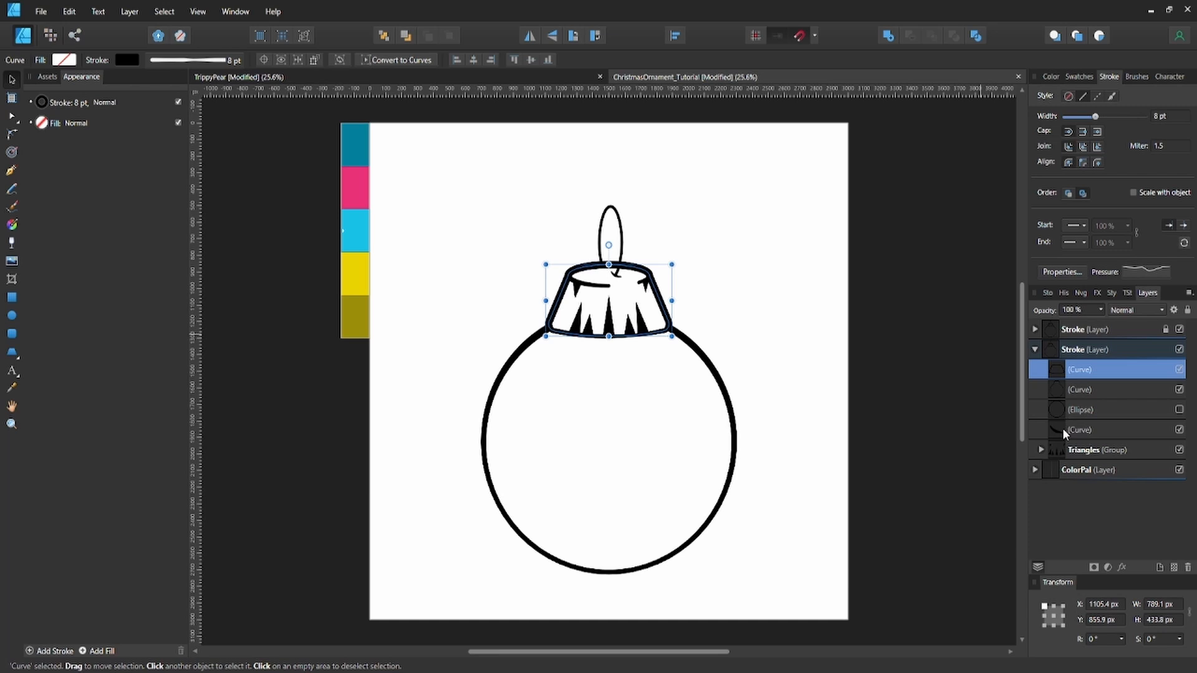
{"action": "left_click", "coordinate": [1063, 430]}
{"action": "key", "text": "Delete"}
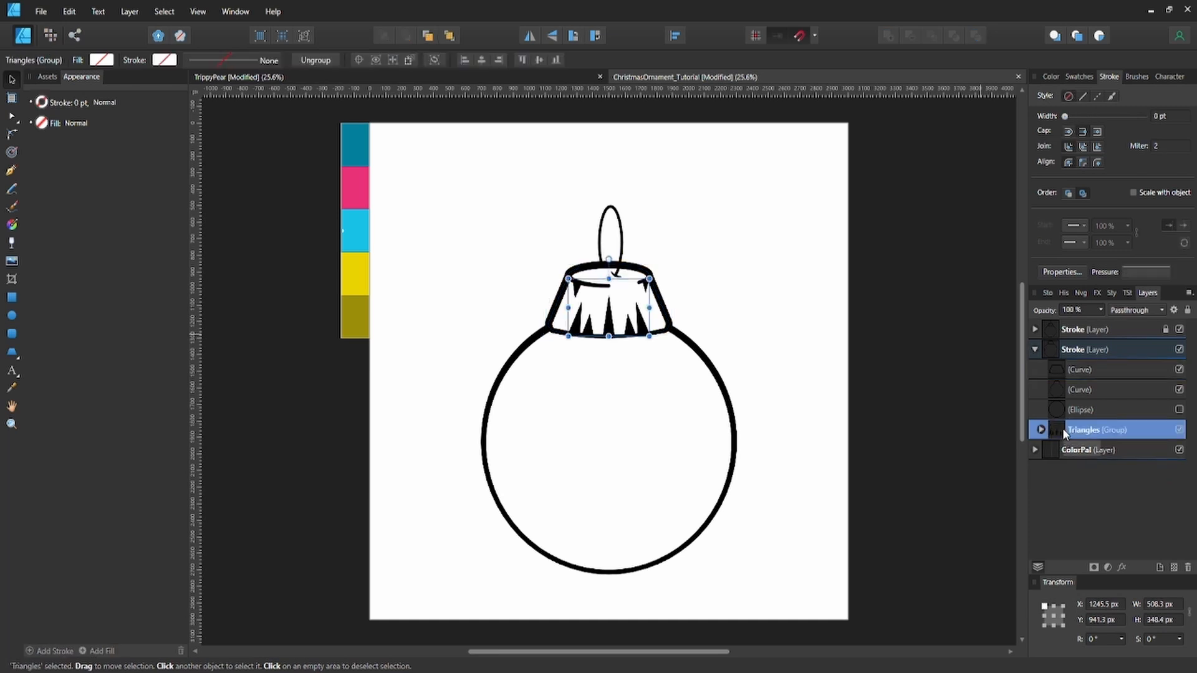
{"action": "key", "text": "Delete"}
{"action": "key", "text": "Delete"}
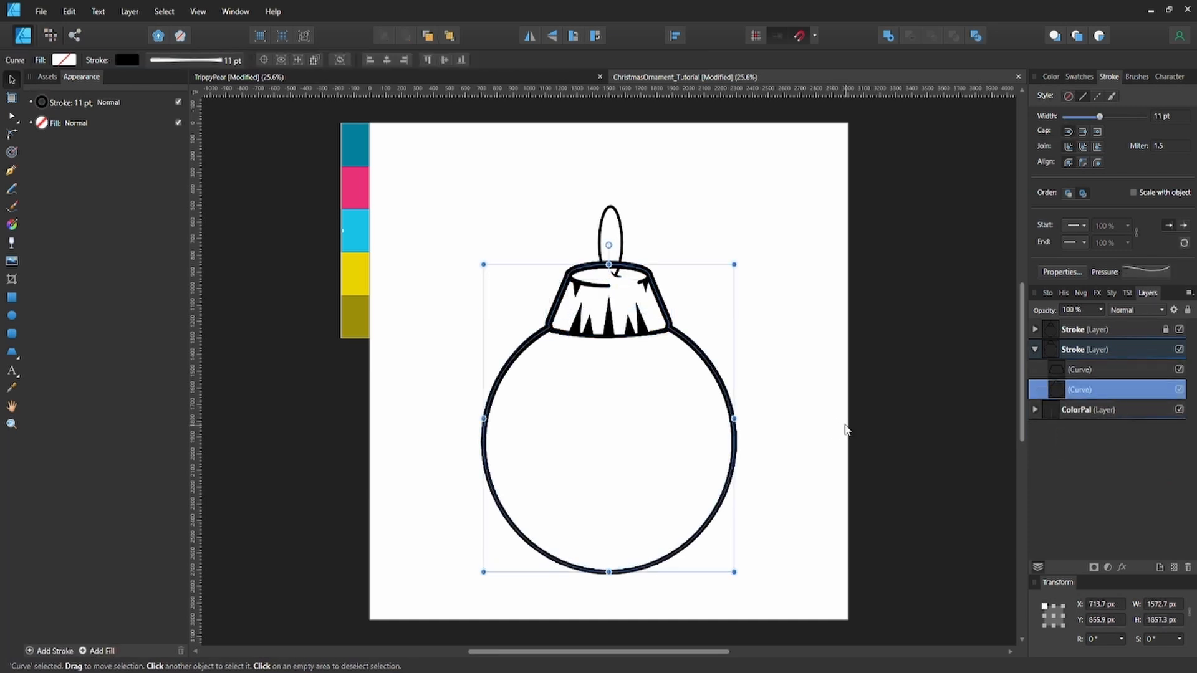
Remove the strokes from the lower layer's two shapes, filling the silhouette with the palette's pink and the cap with its yellow
{"action": "left_click", "coordinate": [131, 61]}
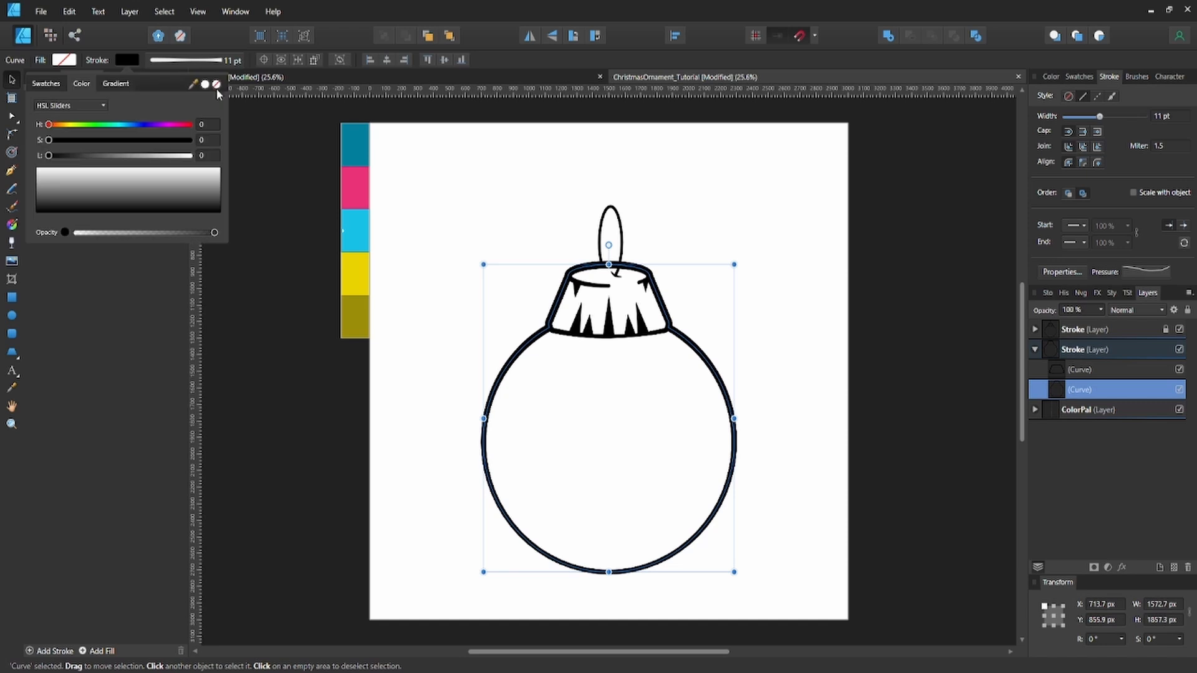
{"action": "left_click", "coordinate": [220, 92]}
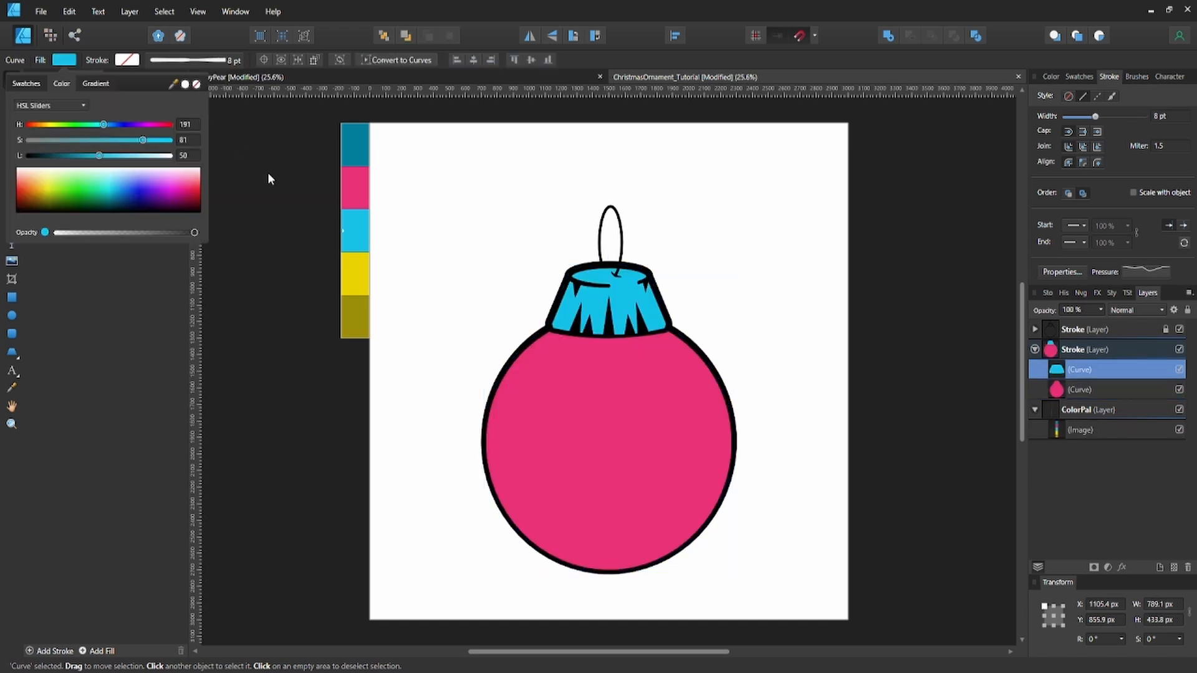
{"action": "left_click_drag", "start_coordinate": [173, 84], "coordinate": [360, 288]}
{"action": "left_click", "coordinate": [185, 85]}
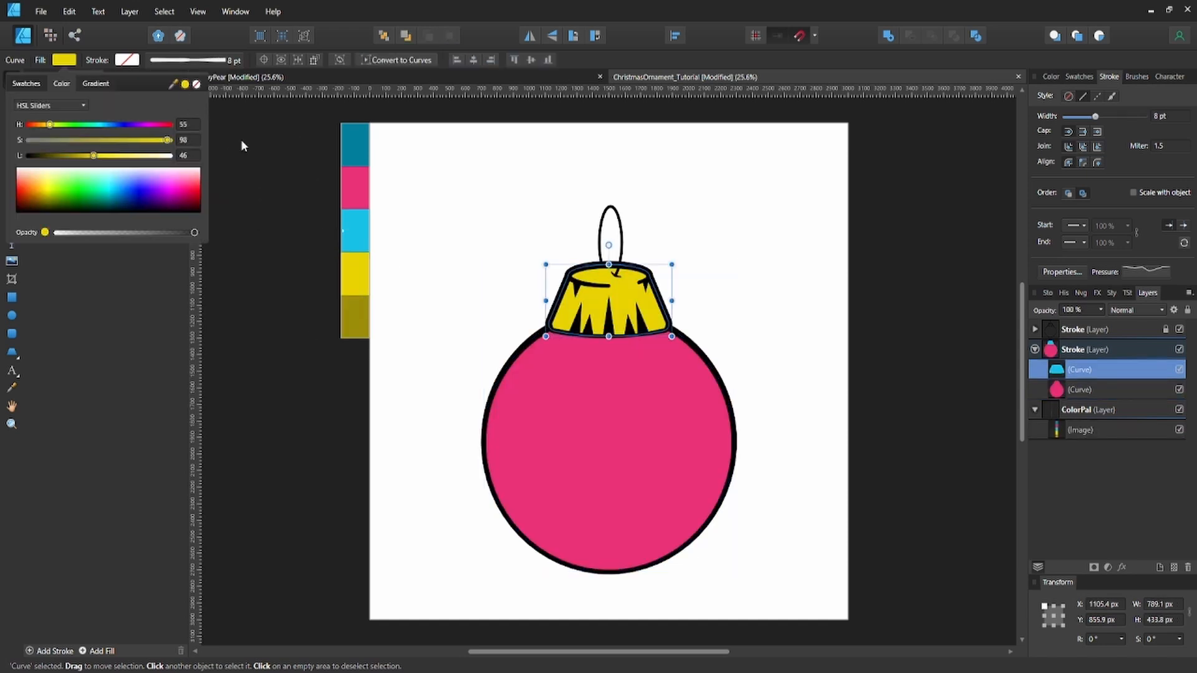
{"action": "left_click", "coordinate": [409, 234]}
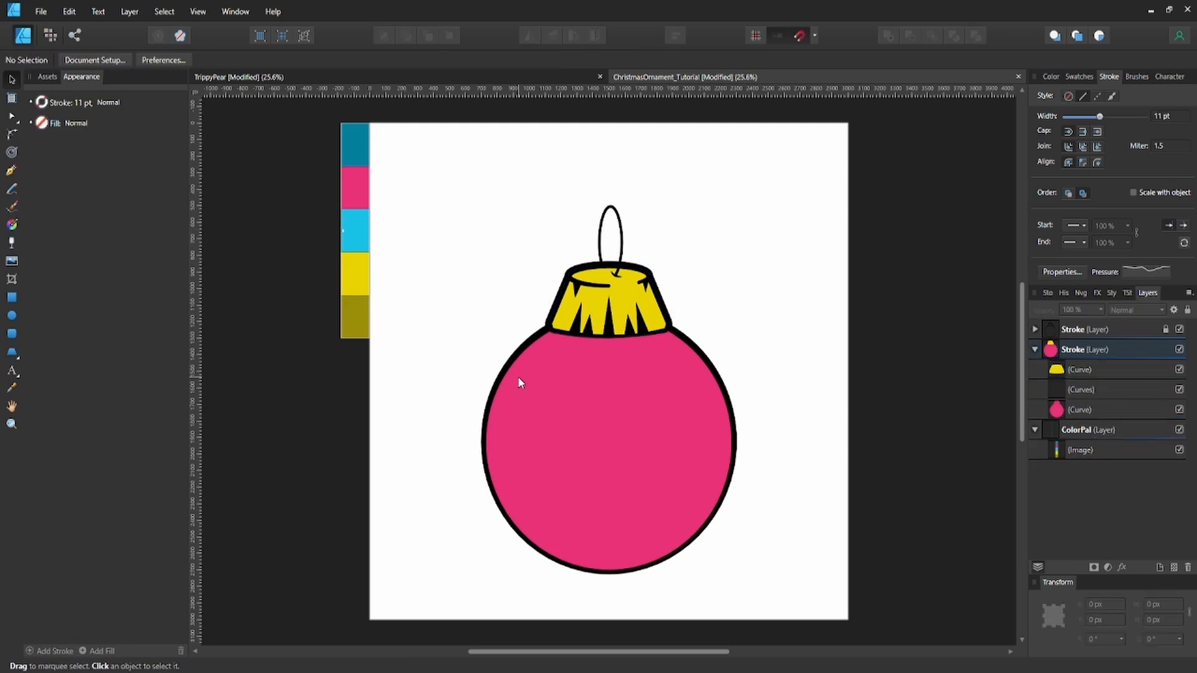
Draw a closed four-cornered stripe shape with the Pen tool from the cap's lower left corner to the ball's lower edge
{"action": "key", "text": "p"}
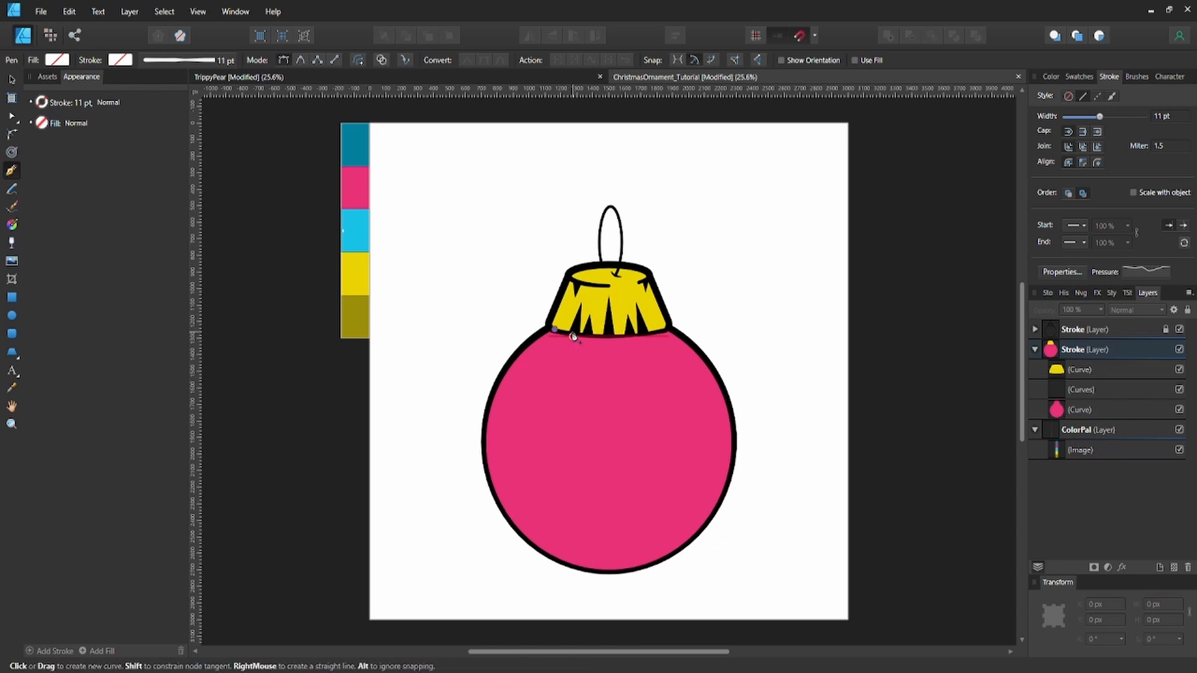
{"action": "left_click", "coordinate": [555, 331]}
{"action": "left_click", "coordinate": [549, 558]}
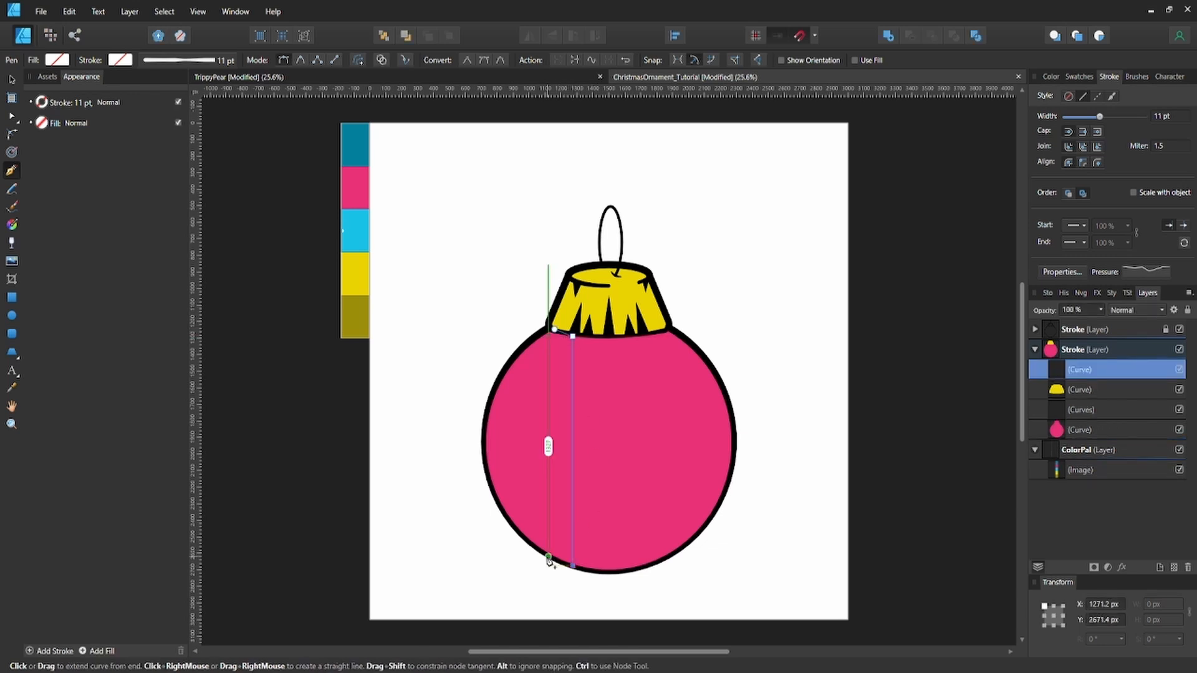
{"action": "left_click", "coordinate": [548, 557]}
{"action": "left_click", "coordinate": [555, 330]}
Bend the stripe's outer edge outward so it follows the left side of the ball
{"action": "key", "text": "a"}
{"action": "left_click_drag", "start_coordinate": [551, 443], "coordinate": [484, 435]}
{"action": "left_click_drag", "start_coordinate": [462, 390], "coordinate": [479, 360]}
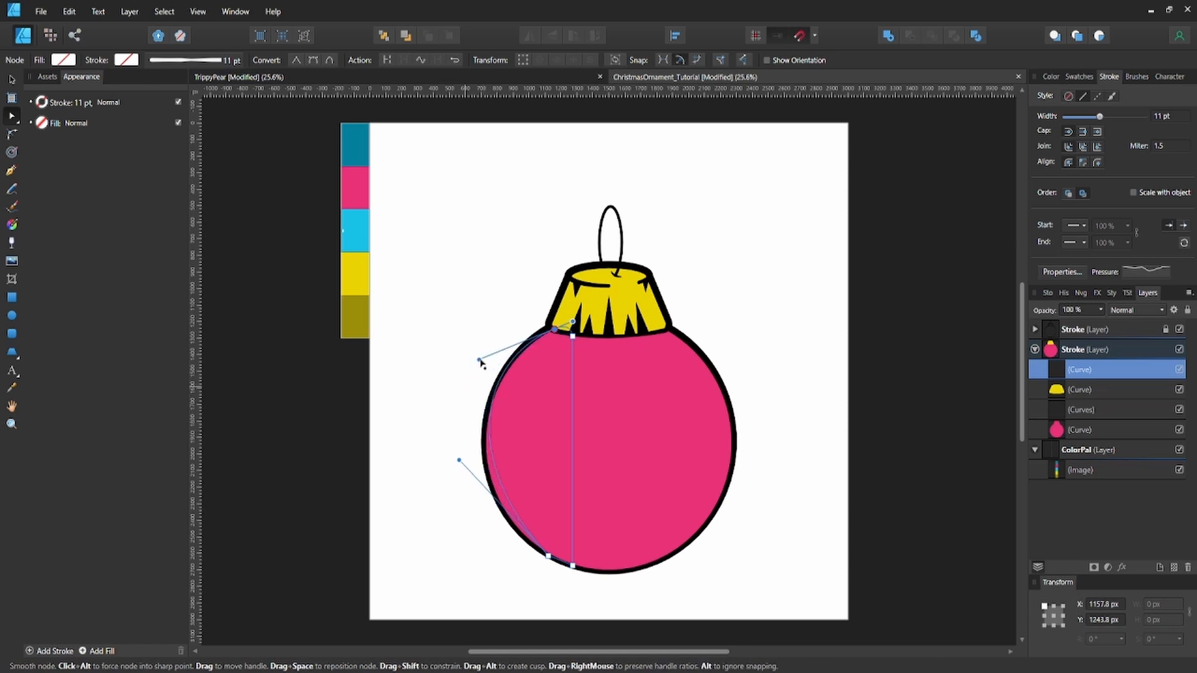
{"action": "left_click_drag", "start_coordinate": [459, 459], "coordinate": [443, 492]}
{"action": "left_click", "coordinate": [296, 62]}
{"action": "left_click_drag", "start_coordinate": [538, 358], "coordinate": [514, 356]}
{"action": "left_click_drag", "start_coordinate": [427, 491], "coordinate": [426, 480]}
Curve the stripe's inner edge to match and shift its corners along the ball's outline to form a narrow crescent
{"action": "left_click_drag", "start_coordinate": [572, 434], "coordinate": [496, 430]}
{"action": "left_click_drag", "start_coordinate": [549, 555], "coordinate": [504, 515]}
{"action": "left_click_drag", "start_coordinate": [383, 438], "coordinate": [443, 441]}
{"action": "left_click_drag", "start_coordinate": [573, 565], "coordinate": [527, 540]}
{"action": "left_click_drag", "start_coordinate": [474, 439], "coordinate": [501, 436]}
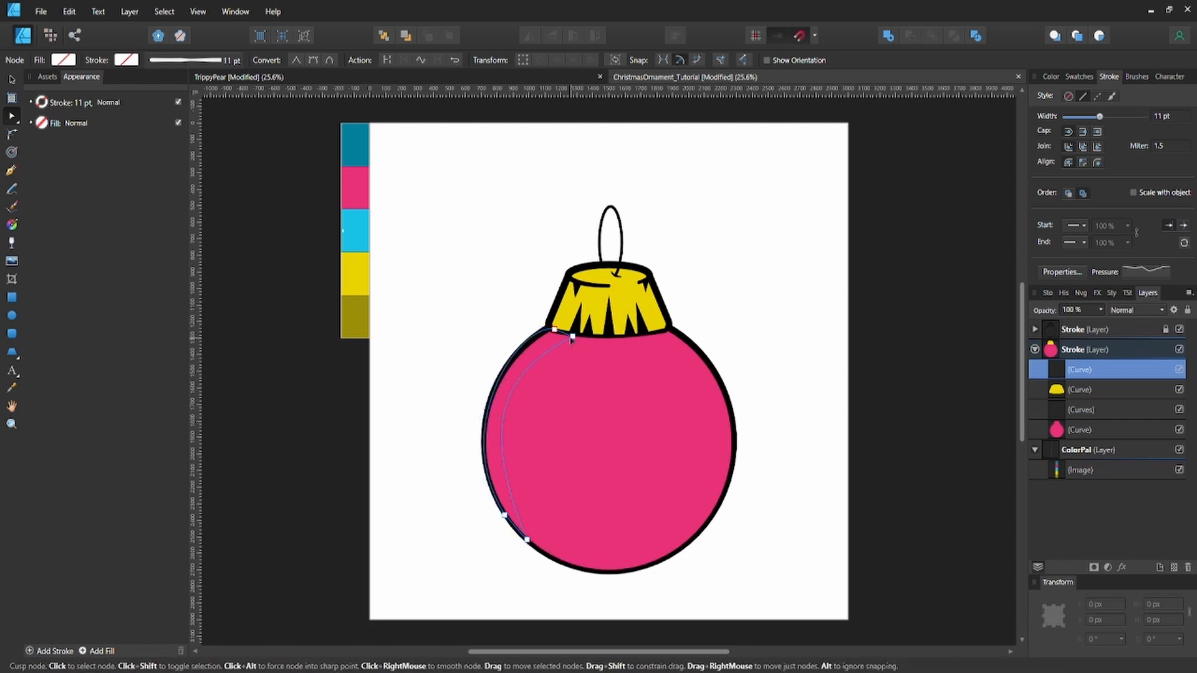
{"action": "left_click_drag", "start_coordinate": [571, 337], "coordinate": [567, 334]}
{"action": "left_click_drag", "start_coordinate": [527, 539], "coordinate": [520, 534]}
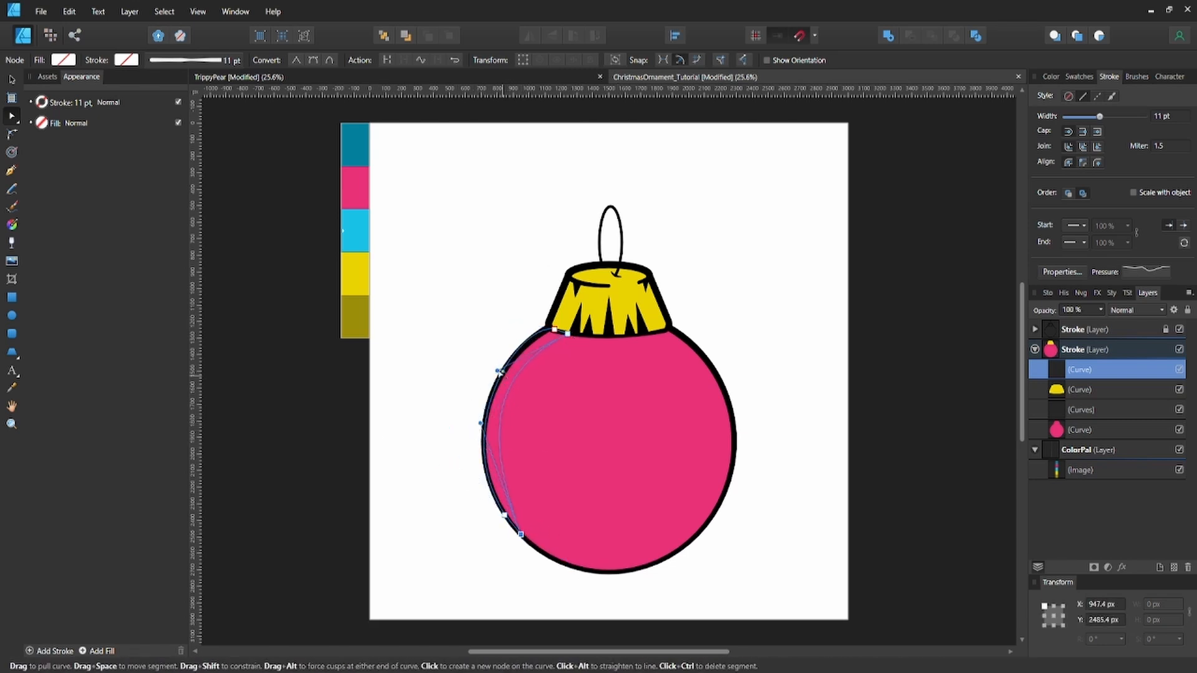
Fill the crescent stripe on the ball's left side with the light blue
{"action": "left_click", "coordinate": [64, 59]}
{"action": "left_click", "coordinate": [57, 107]}
{"action": "left_click", "coordinate": [525, 300]}
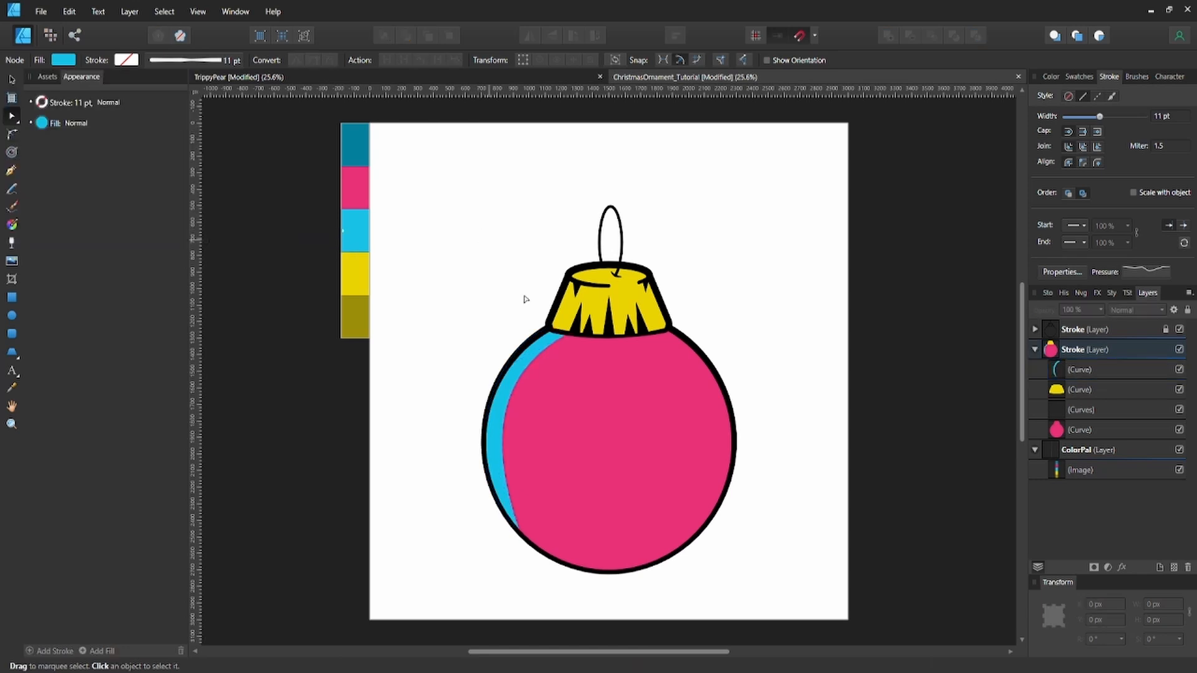
Draw a second curved stripe from the cap to the ball's lower edge, right of the first, and fill it light blue
{"action": "left_click", "coordinate": [531, 366]}
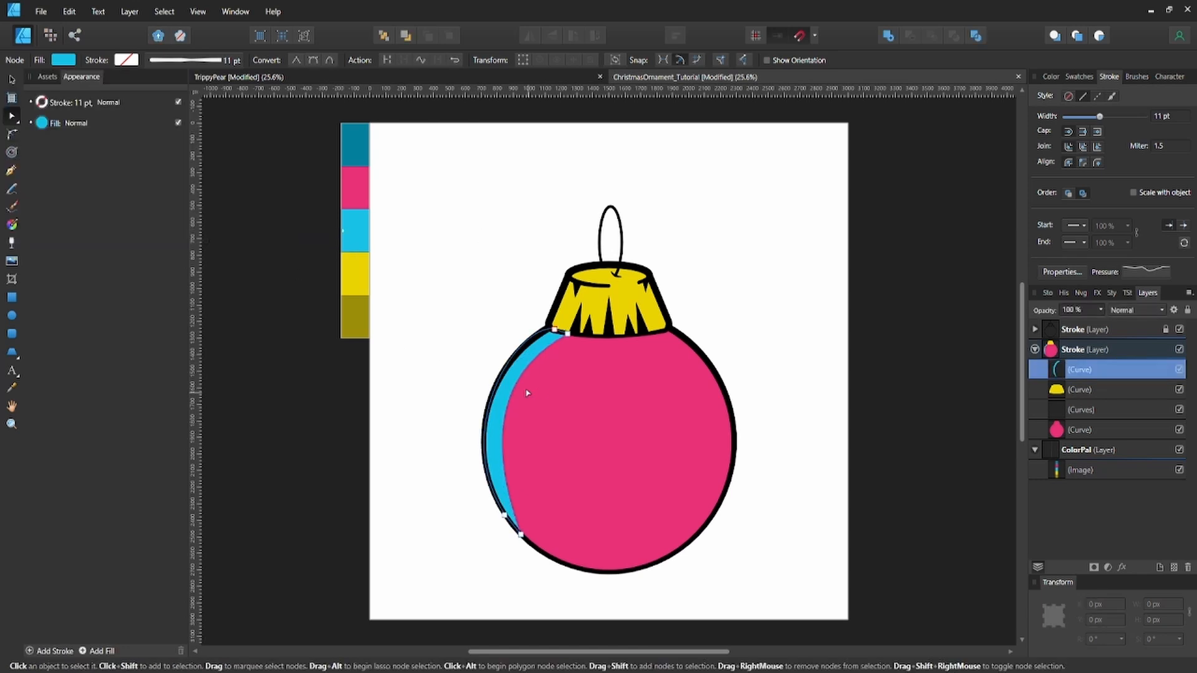
{"action": "key", "text": "v"}
{"action": "key", "text": "p"}
{"action": "left_click_drag", "start_coordinate": [579, 337], "coordinate": [597, 336]}
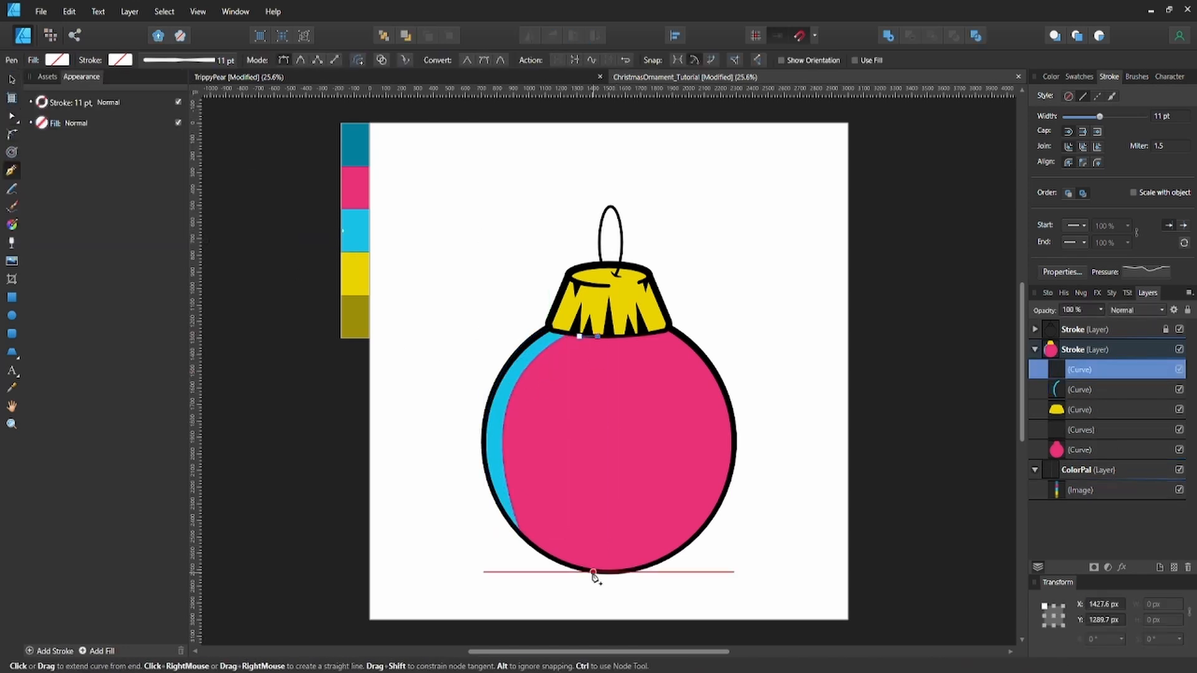
{"action": "left_click_drag", "start_coordinate": [592, 572], "coordinate": [571, 559]}
{"action": "key", "text": "a"}
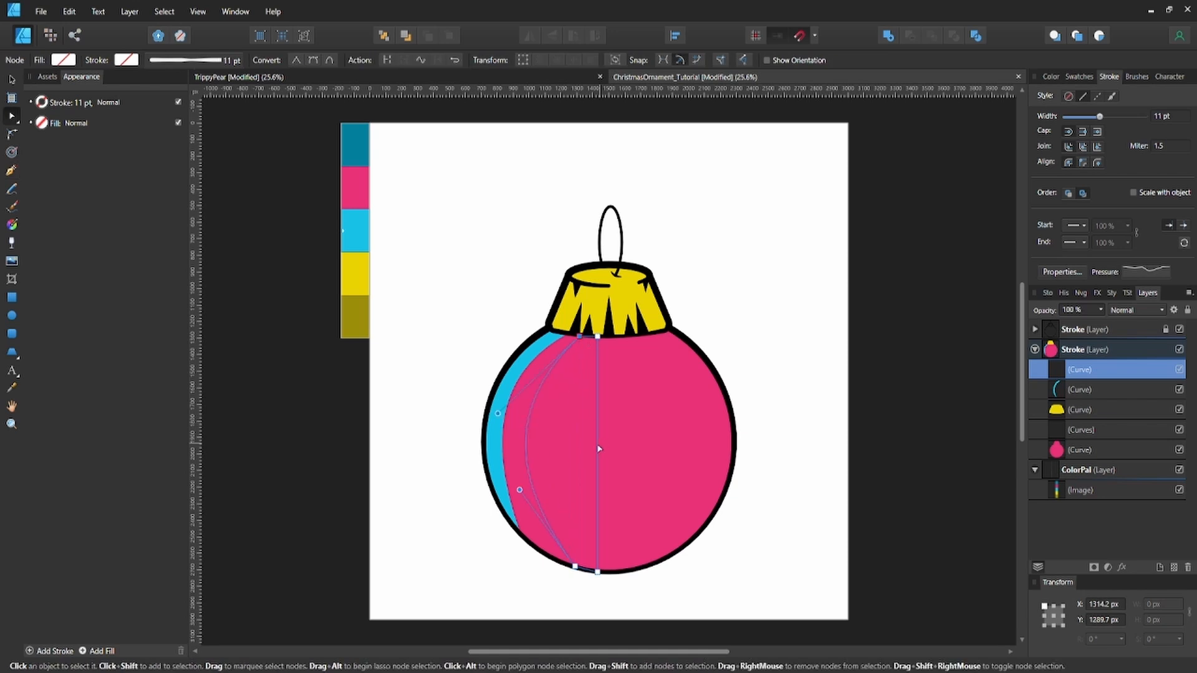
{"action": "left_click", "coordinate": [63, 59]}
{"action": "left_click", "coordinate": [67, 142]}
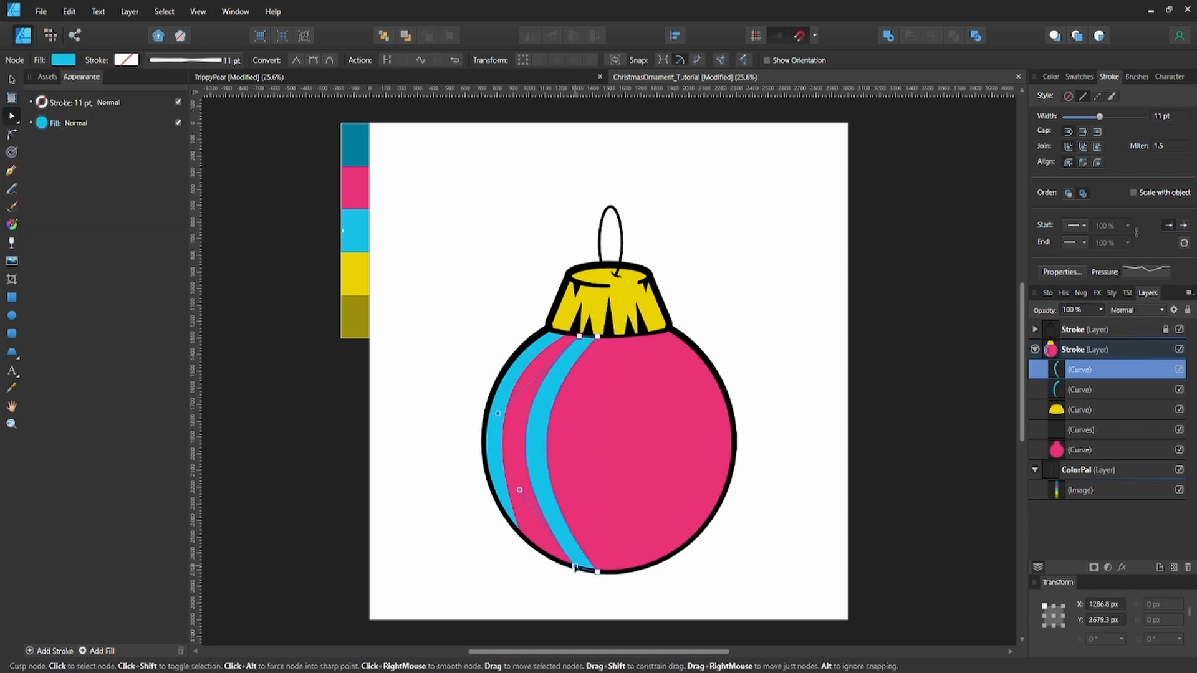
Shift both ends of the second stripe slightly left and rebend its outer edge for a rounder curve
{"action": "left_click_drag", "start_coordinate": [575, 567], "coordinate": [592, 572]}
{"action": "left_click", "coordinate": [579, 336]}
{"action": "left_click", "coordinate": [597, 337], "text": "shift"}
{"action": "left_click_drag", "start_coordinate": [597, 336], "coordinate": [593, 336]}
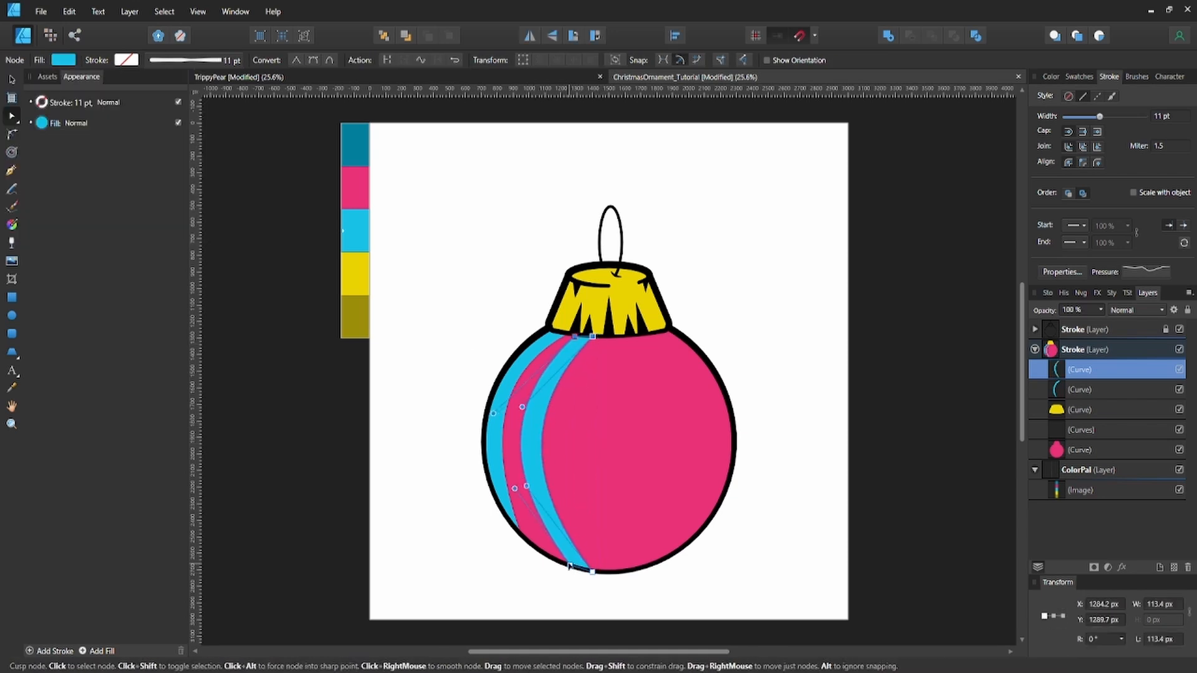
{"action": "left_click", "coordinate": [569, 566]}
{"action": "left_click", "coordinate": [592, 572], "text": "shift"}
{"action": "left_click_drag", "start_coordinate": [592, 572], "coordinate": [581, 568]}
{"action": "left_click_drag", "start_coordinate": [493, 414], "coordinate": [510, 382]}
{"action": "left_click_drag", "start_coordinate": [503, 486], "coordinate": [494, 492]}
Draw a third curved stripe from the cap's centre to the bottom of the ball and fill it light blue
{"action": "key", "text": "p"}
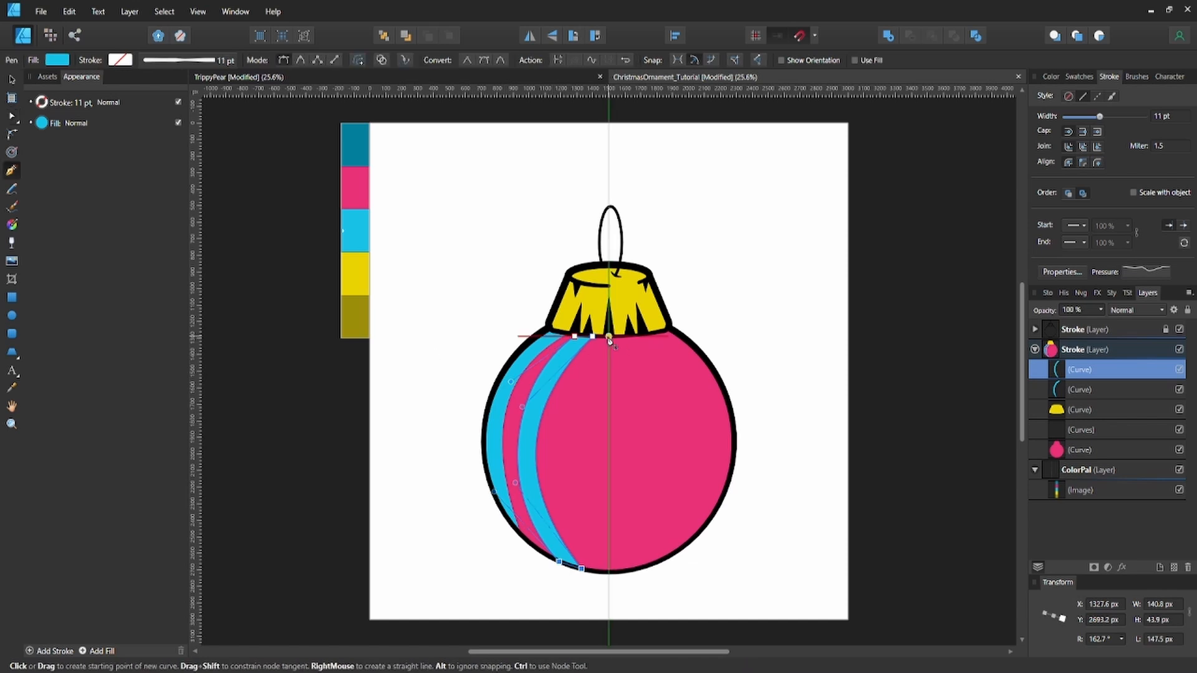
{"action": "left_click", "coordinate": [609, 337]}
{"action": "left_click", "coordinate": [609, 572]}
{"action": "left_click", "coordinate": [592, 572]}
{"action": "left_click", "coordinate": [601, 337]}
{"action": "left_click", "coordinate": [608, 336]}
{"action": "key", "text": "a"}
{"action": "left_click", "coordinate": [63, 60]}
{"action": "mouse_move", "coordinate": [598, 447]}
{"action": "left_mouse_down"}
{"action": "mouse_move", "coordinate": [559, 446]}
{"action": "mouse_move", "coordinate": [608, 449]}
{"action": "mouse_move", "coordinate": [539, 438]}
{"action": "left_mouse_up"}
{"action": "left_click", "coordinate": [60, 104]}
Move the upper inner corner of the leftmost stripe slightly left along the cap's edge
{"action": "left_click", "coordinate": [531, 438]}
{"action": "left_click", "coordinate": [503, 406]}
{"action": "left_click_drag", "start_coordinate": [569, 336], "coordinate": [565, 337]}
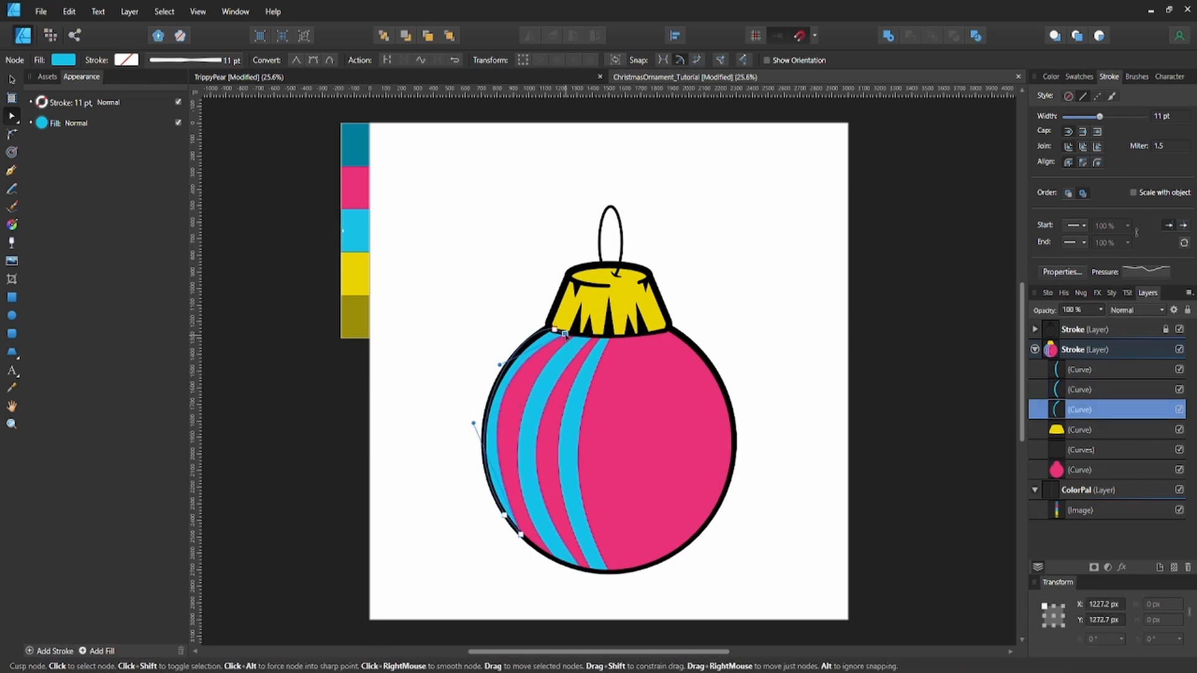
Shift the ends of the middle stripe on the ball slightly left and rebend both its edges for a rounder curve
{"action": "left_click", "coordinate": [559, 372]}
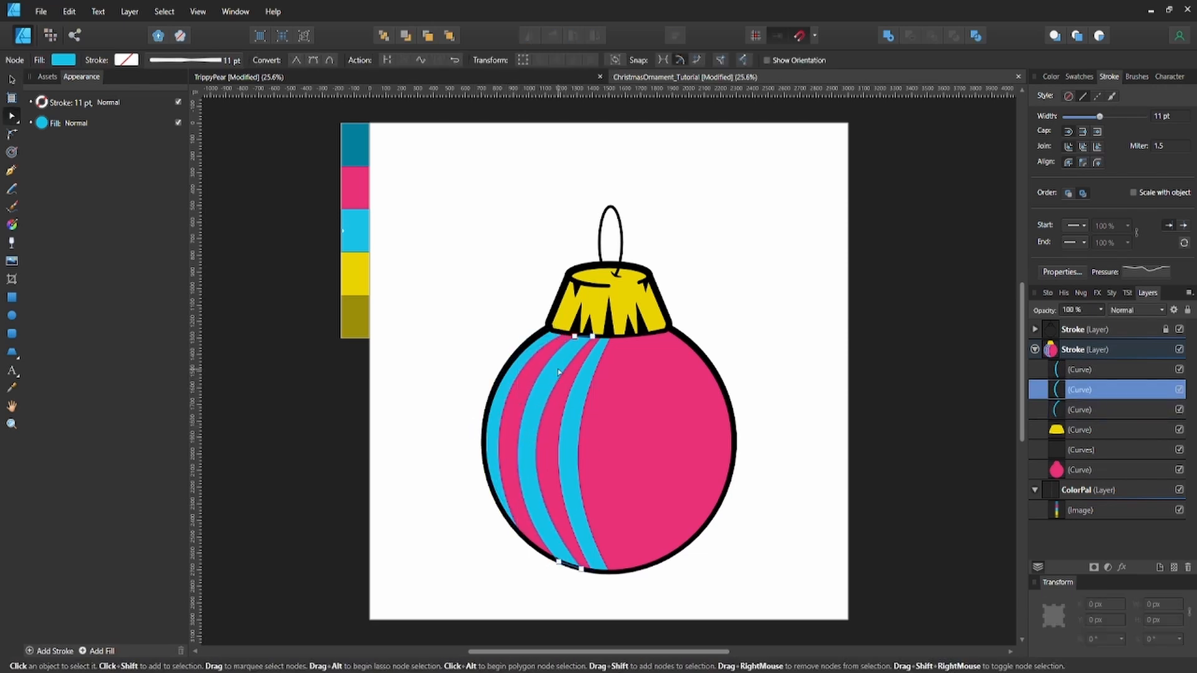
{"action": "left_click", "coordinate": [579, 568]}
{"action": "left_click_drag", "start_coordinate": [579, 569], "coordinate": [567, 566]}
{"action": "left_click", "coordinate": [554, 562]}
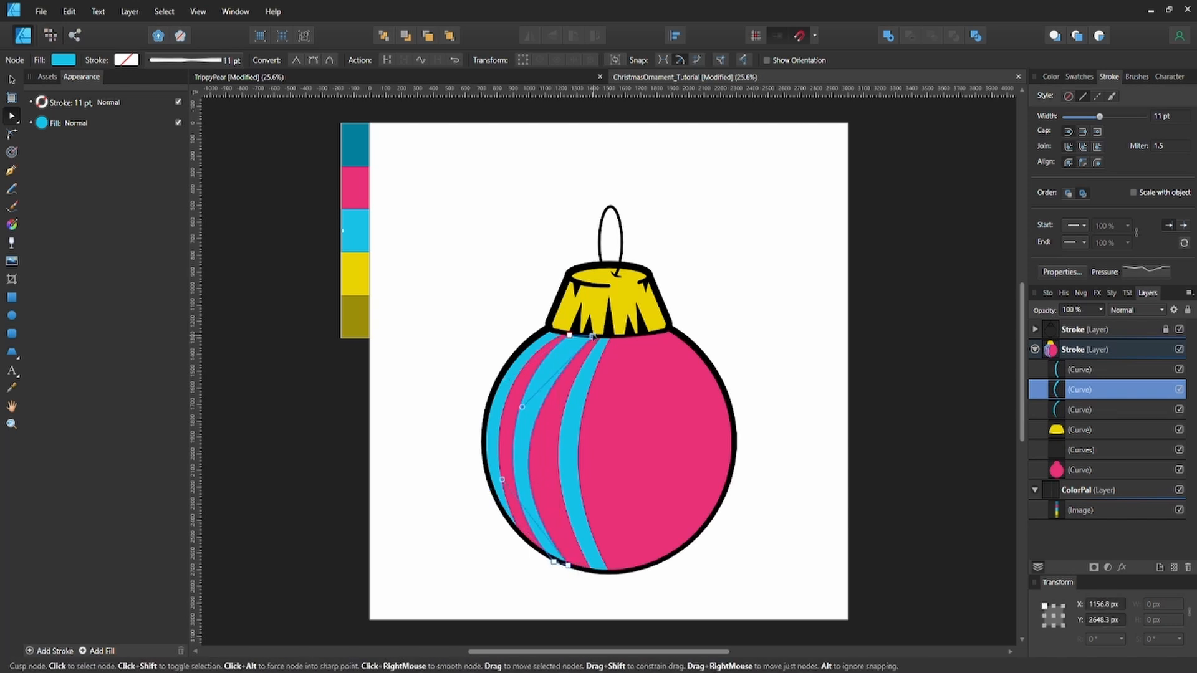
{"action": "left_click_drag", "start_coordinate": [592, 337], "coordinate": [586, 336]}
{"action": "left_click_drag", "start_coordinate": [502, 480], "coordinate": [517, 483]}
{"action": "left_click_drag", "start_coordinate": [553, 562], "coordinate": [557, 561]}
{"action": "mouse_move", "coordinate": [491, 480]}
{"action": "left_mouse_down"}
{"action": "mouse_move", "coordinate": [478, 471]}
{"action": "mouse_move", "coordinate": [497, 481]}
{"action": "left_mouse_up"}
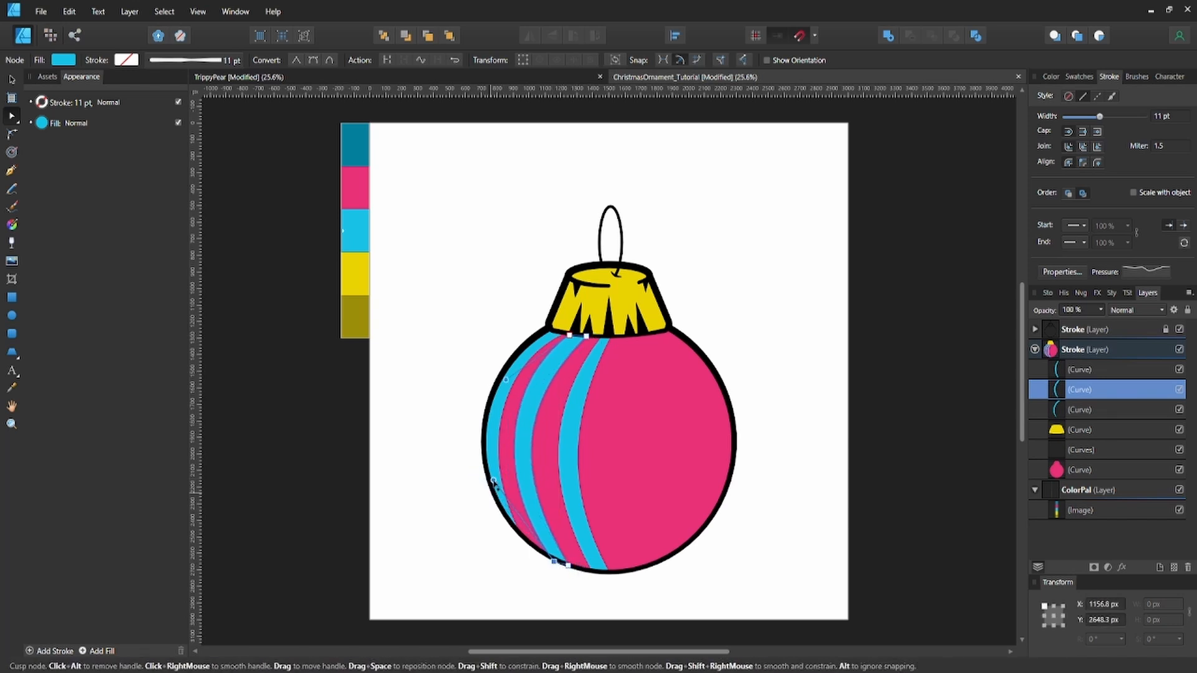
Adjust the lower end of the innermost stripe and bend its edge further outward to the left
{"action": "left_click", "coordinate": [592, 564]}
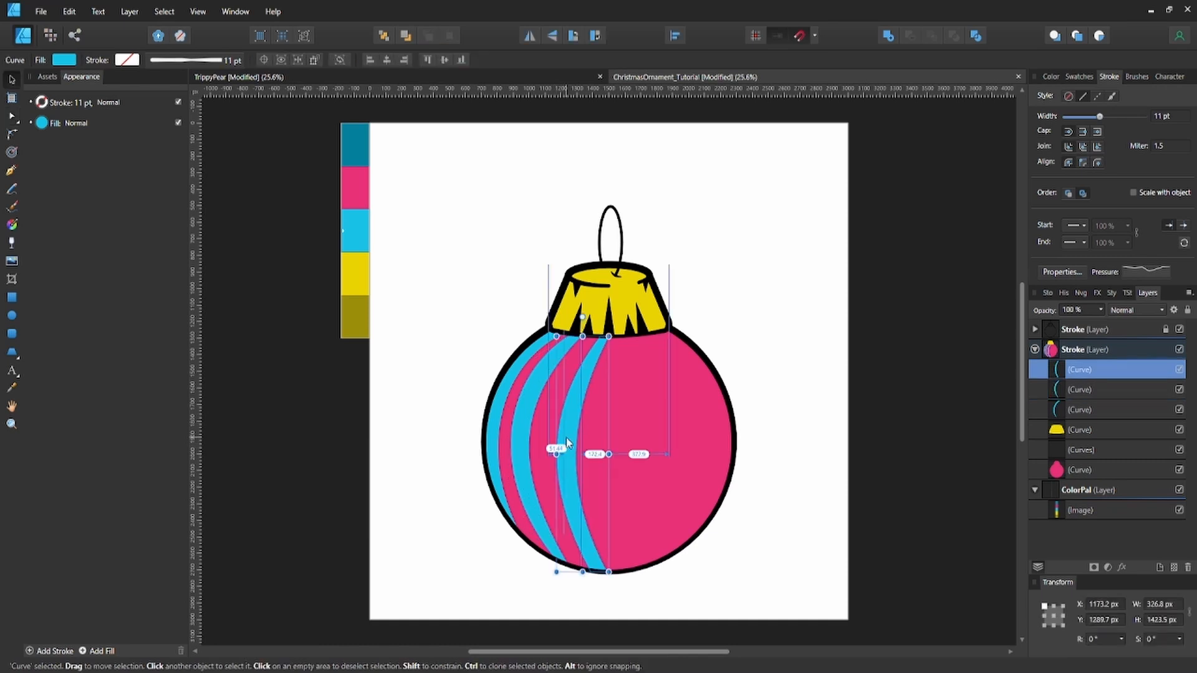
{"action": "left_click_drag", "start_coordinate": [592, 572], "coordinate": [599, 572]}
{"action": "left_click_drag", "start_coordinate": [551, 485], "coordinate": [516, 472]}
Duplicate the three stripes, flip the copies horizontally and place them mirrored on the right half of the ball
{"action": "left_click_drag", "start_coordinate": [545, 405], "coordinate": [724, 436]}
{"action": "key", "text": "v"}
{"action": "left_click", "coordinate": [1079, 409], "text": "shift"}
{"action": "key", "text": "ctrl+j"}
{"action": "left_click", "coordinate": [529, 35]}
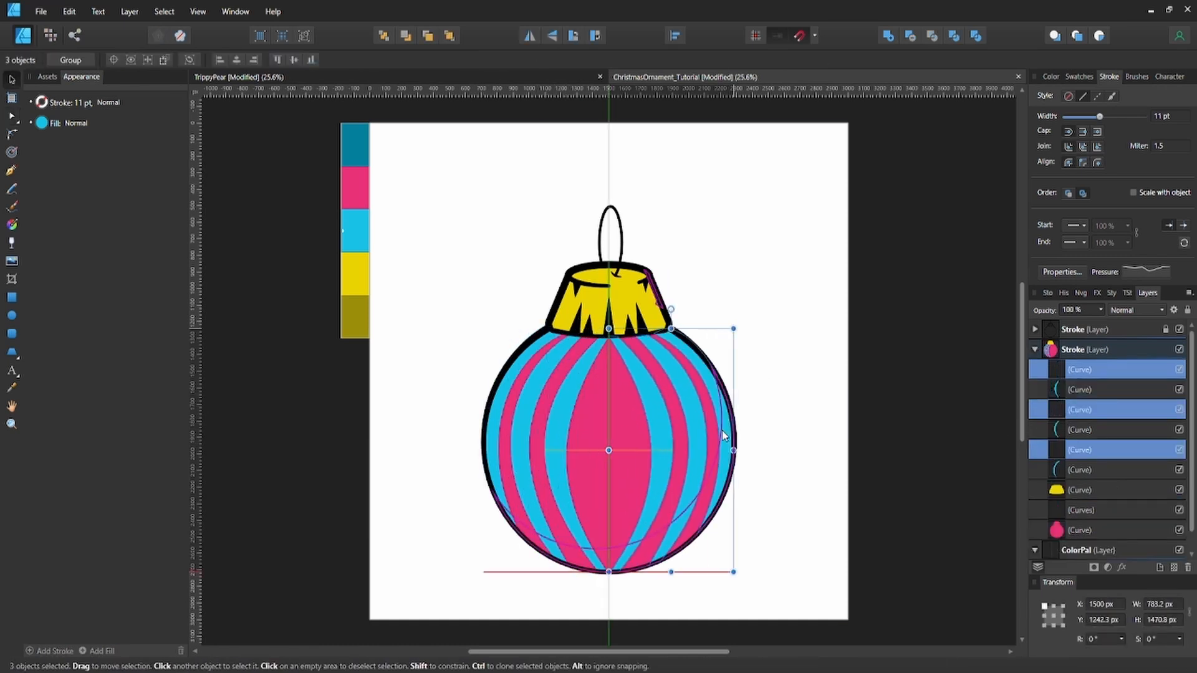
{"action": "left_click", "coordinate": [764, 365]}
Group all six stripe curves together and save the document
{"action": "left_click", "coordinate": [1078, 369]}
{"action": "left_click", "coordinate": [1059, 471], "text": "shift"}
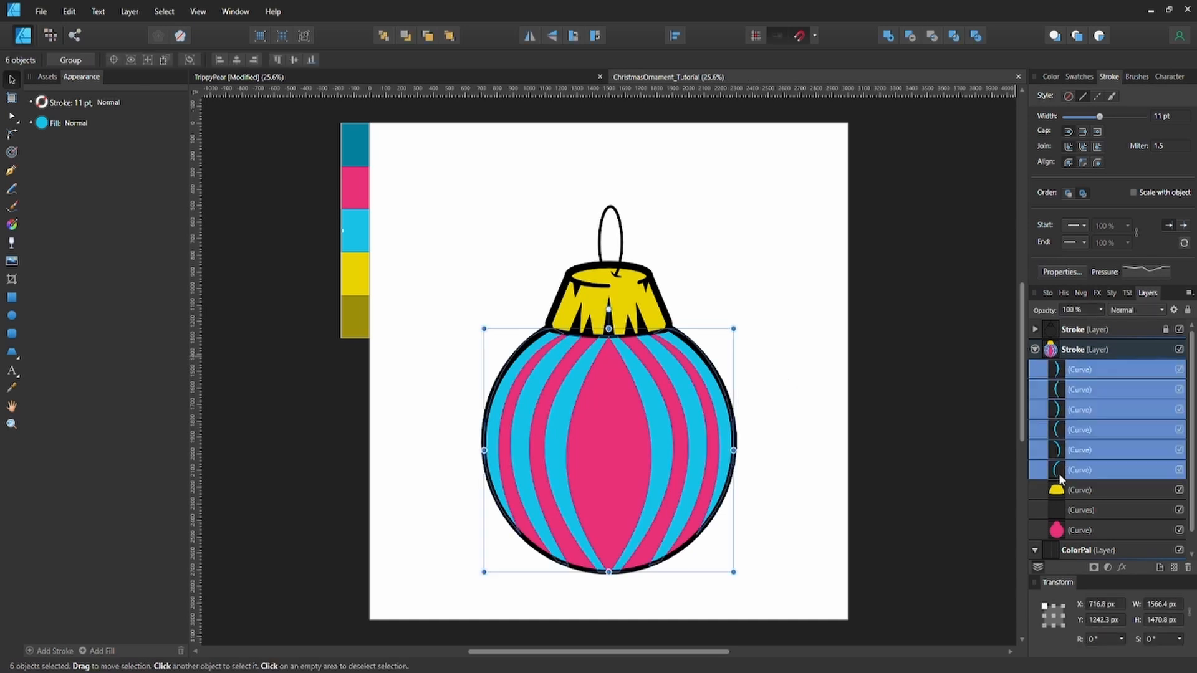
{"action": "key", "text": "ctrl+g"}
{"action": "left_click", "coordinate": [794, 472]}
{"action": "key", "text": "ctrl+s"}
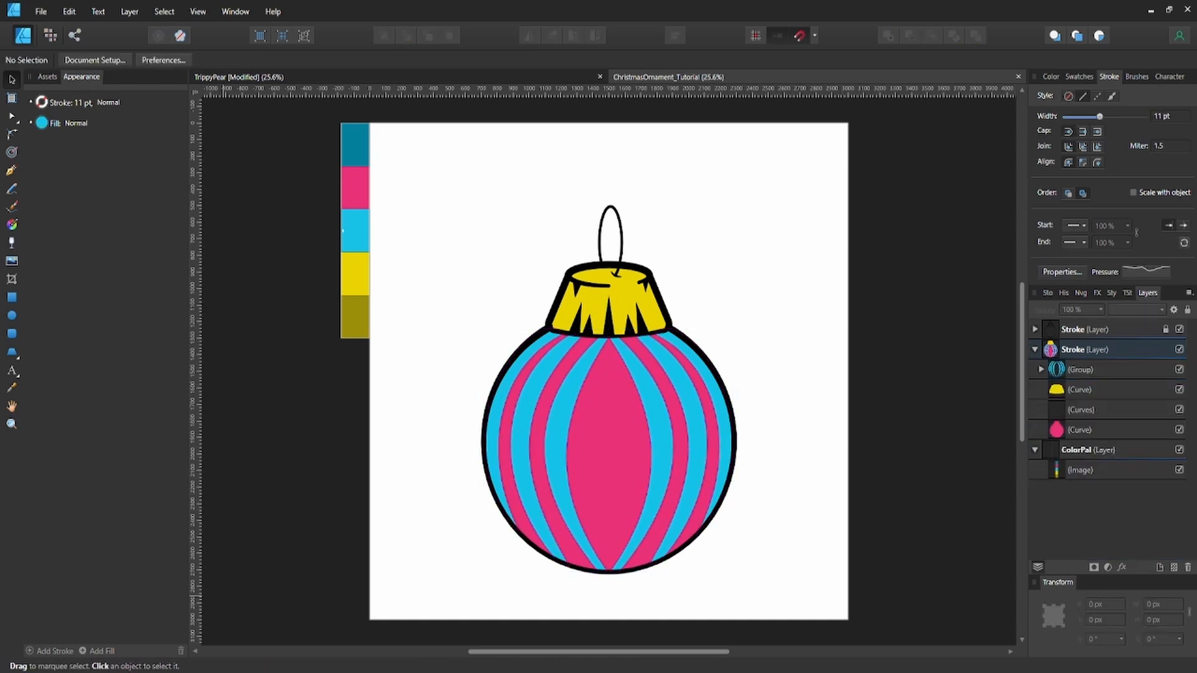
Rename the layer holding the coloured shapes to Color
{"action": "double_click", "coordinate": [1072, 350]}
{"action": "type", "text": "Color"}
{"action": "key", "text": "Return"}
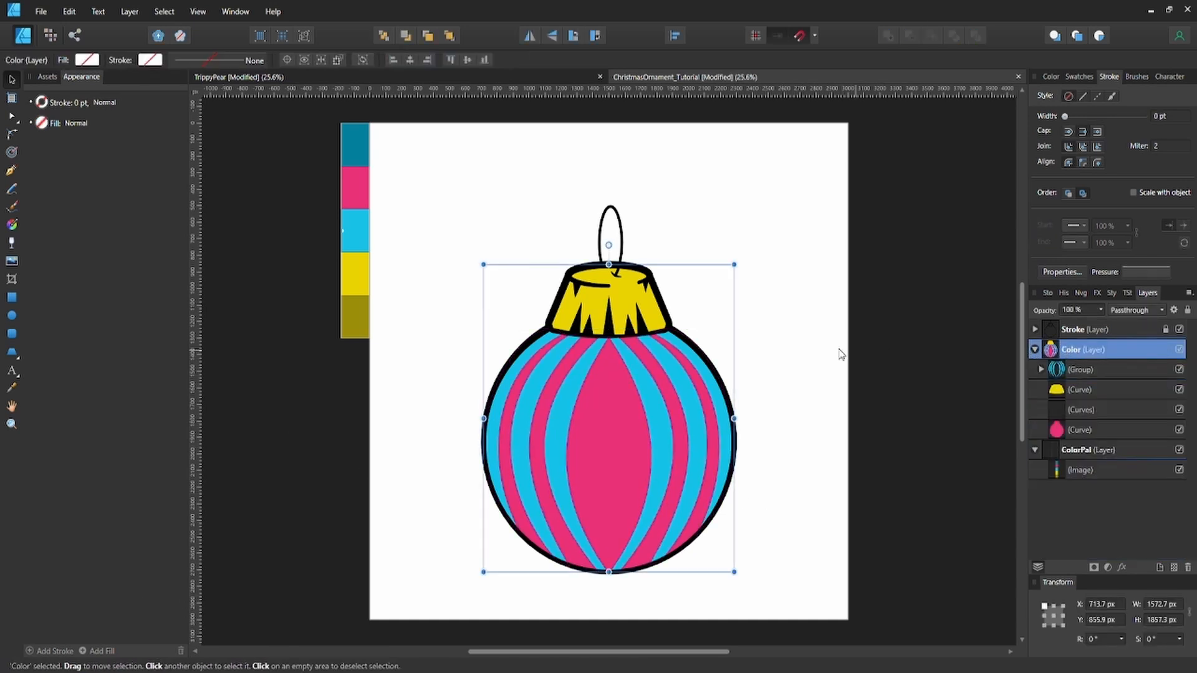
Recolour the cap's fill to a warmer golden yellow with a hue of 46 and raise its lightness slightly
{"action": "left_click", "coordinate": [605, 303]}
{"action": "left_click", "coordinate": [65, 60]}
{"action": "left_click_drag", "start_coordinate": [50, 125], "coordinate": [47, 126]}
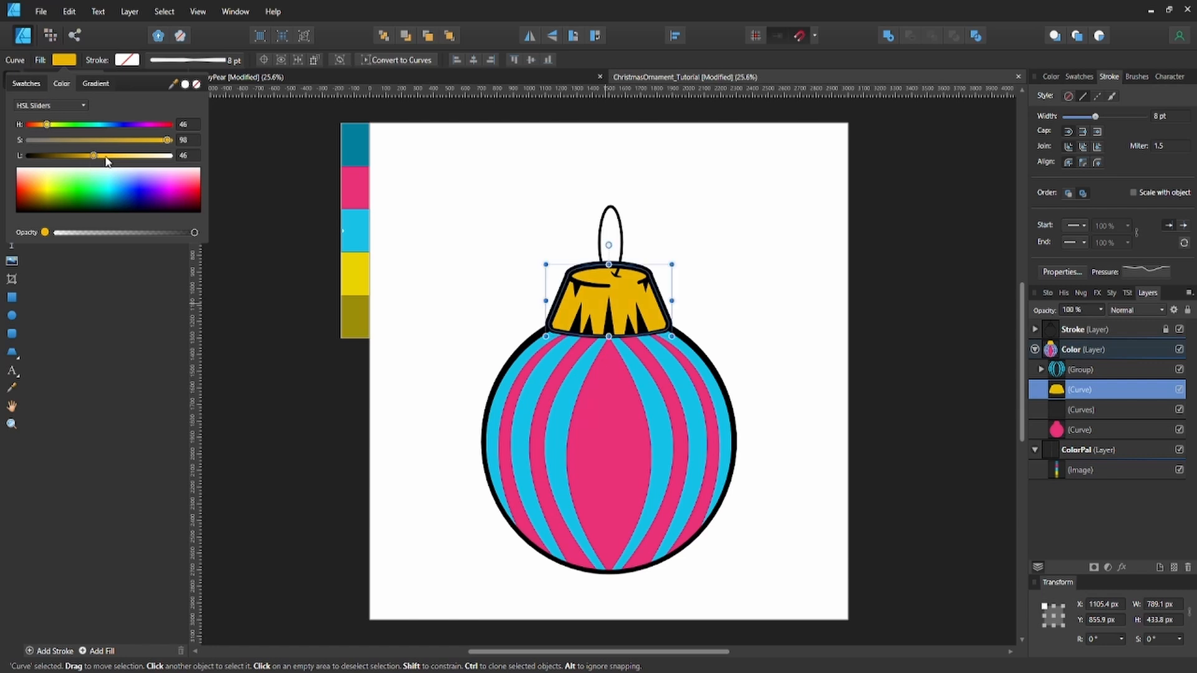
{"action": "left_click_drag", "start_coordinate": [106, 160], "coordinate": [116, 160]}
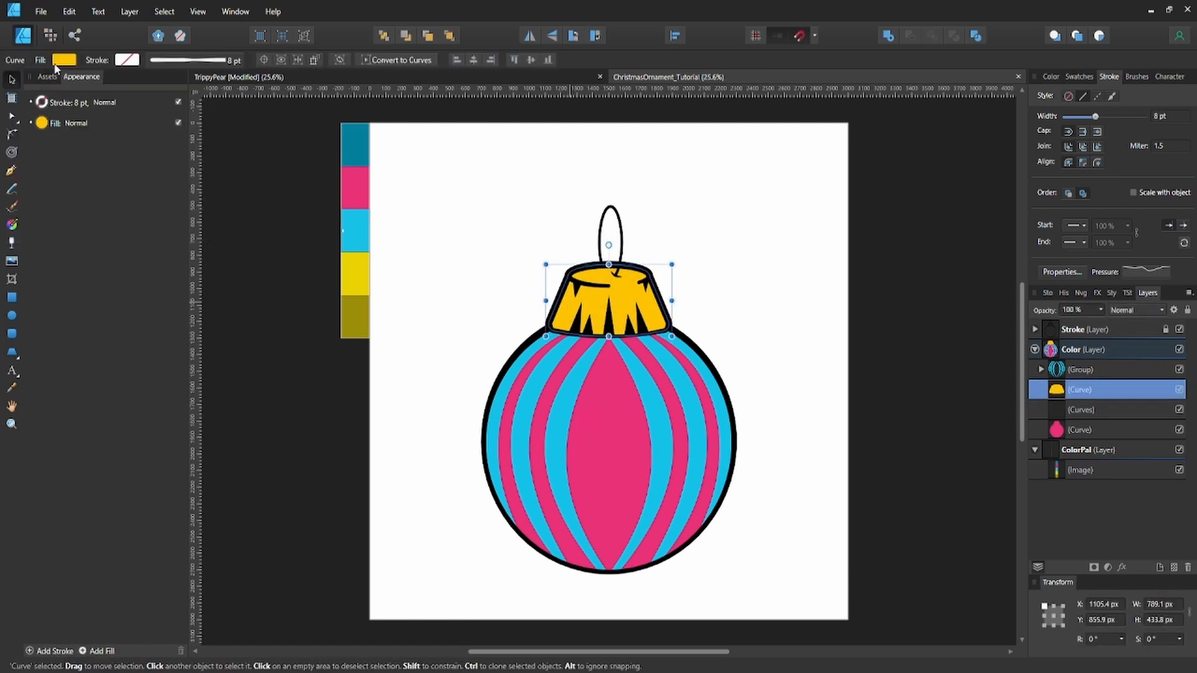
{"action": "left_click", "coordinate": [56, 64]}
{"action": "left_click", "coordinate": [435, 264]}
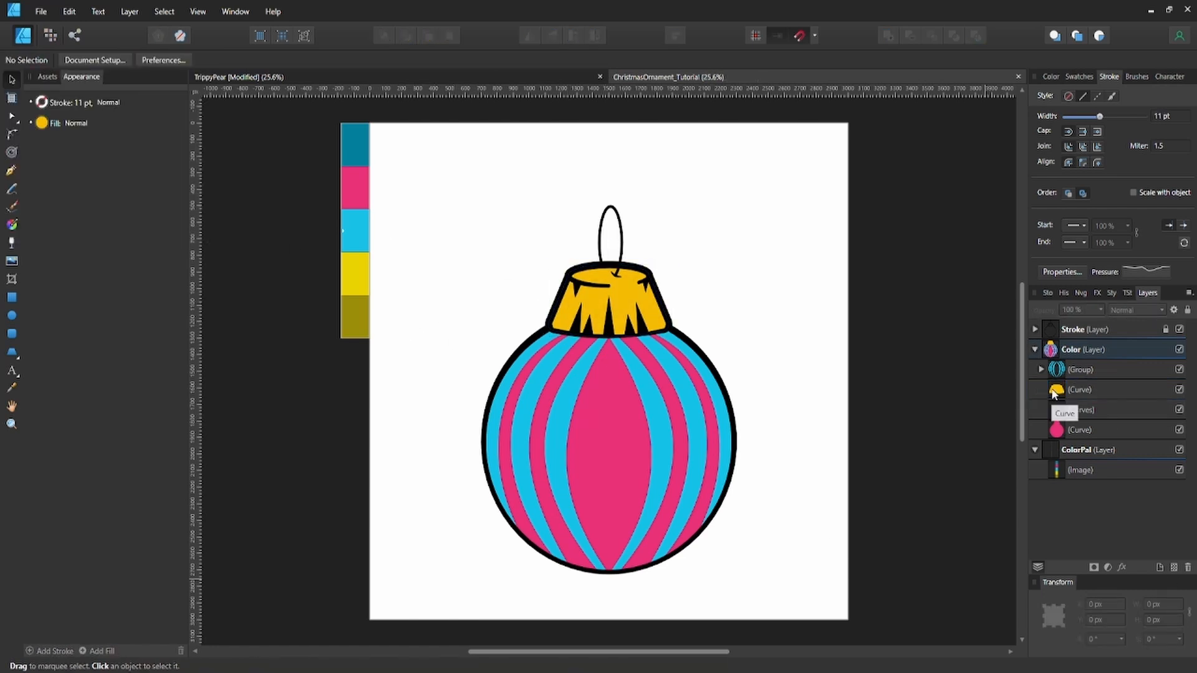
Add a new layer above the Color layer and name it Shadows
{"action": "left_click", "coordinate": [1035, 350]}
{"action": "left_click", "coordinate": [1159, 567]}
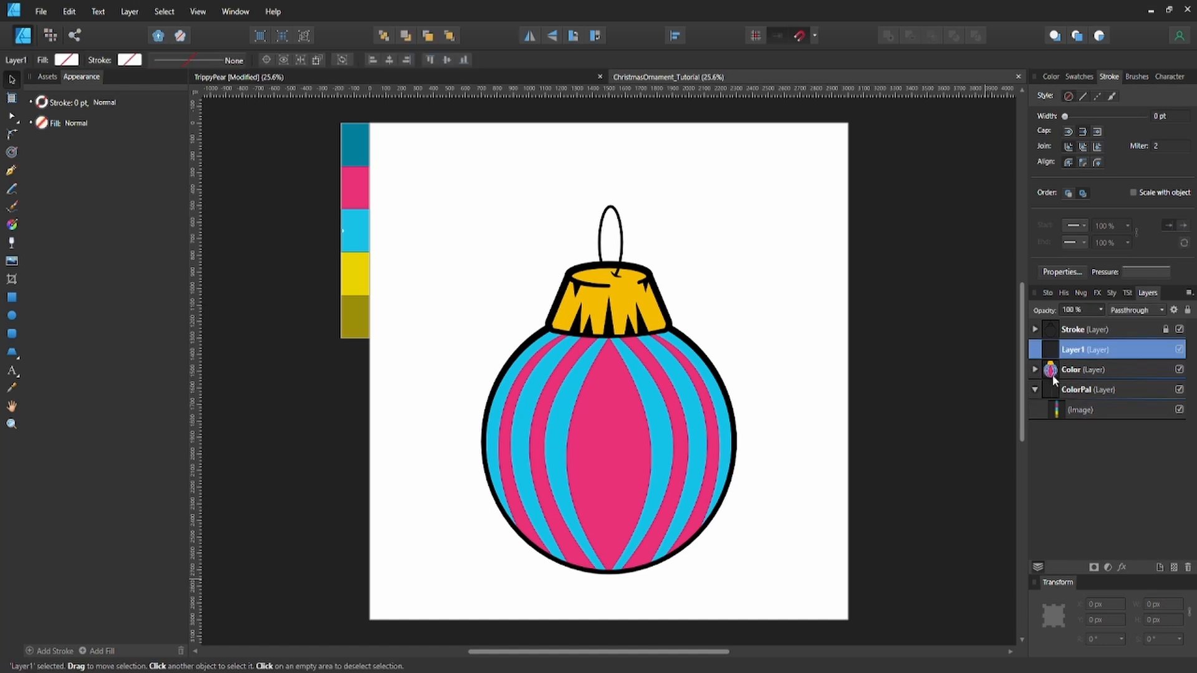
{"action": "double_click", "coordinate": [1073, 350]}
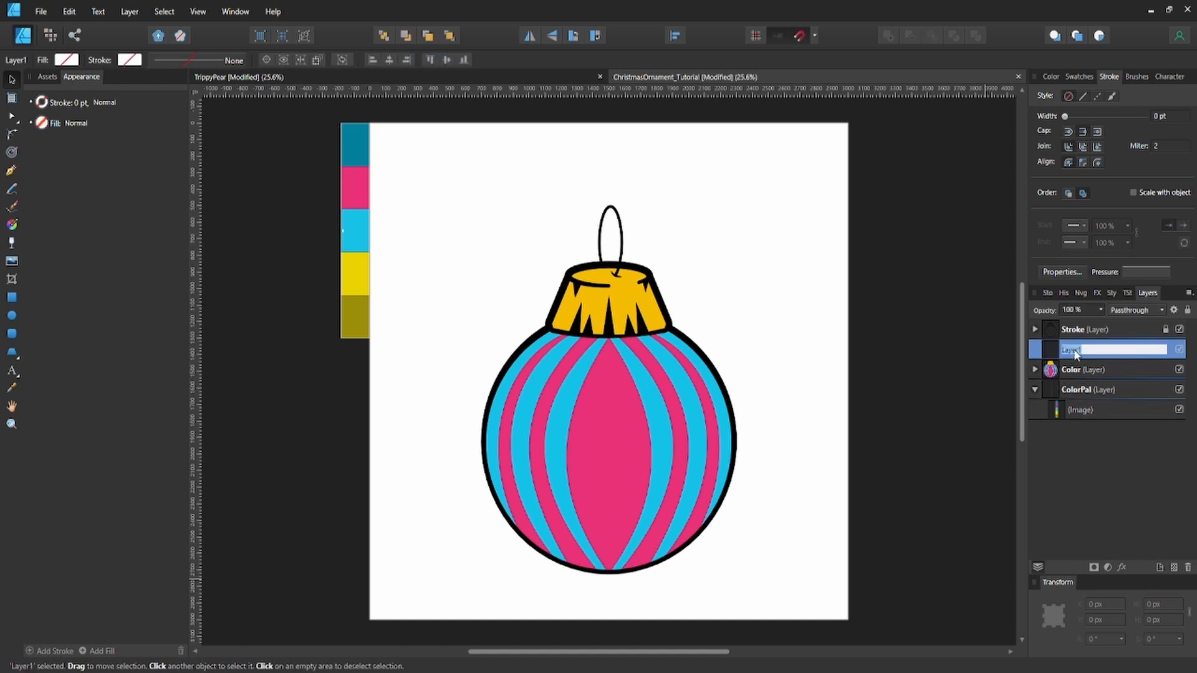
{"action": "type", "text": "St"}
{"action": "type", "text": "adows"}
{"action": "key", "text": "Return"}
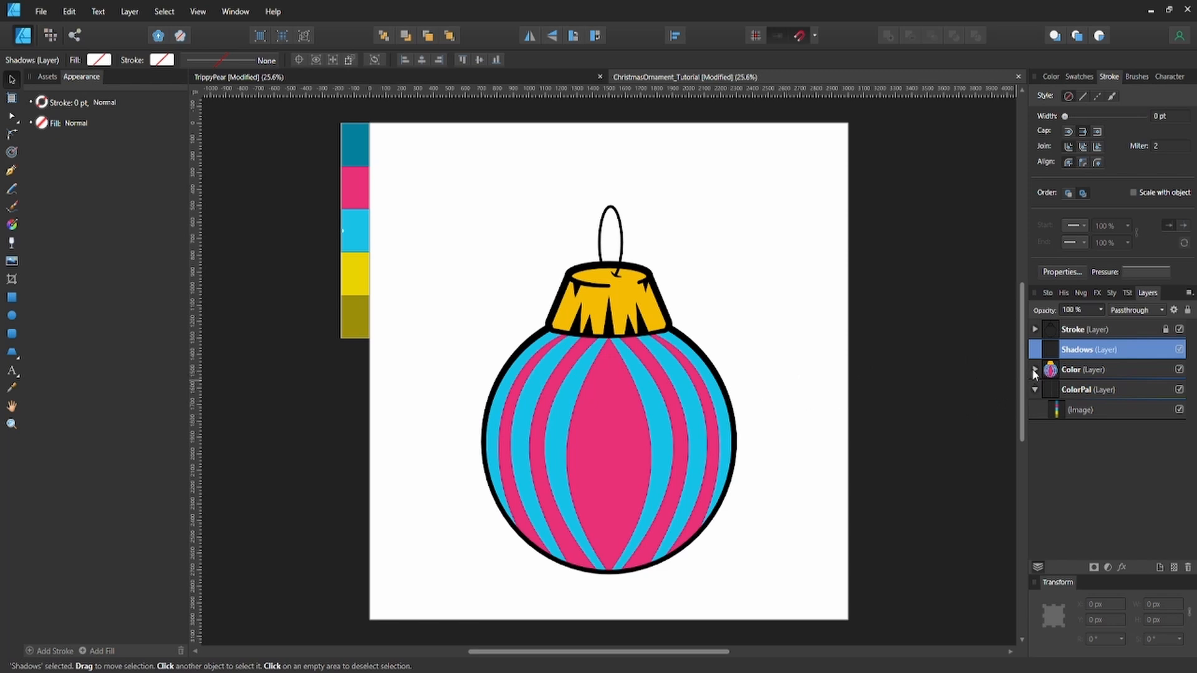
Copy the hidden ball ellipse from the Stroke layer and paste it into the Shadows layer
{"action": "left_click", "coordinate": [1034, 370]}
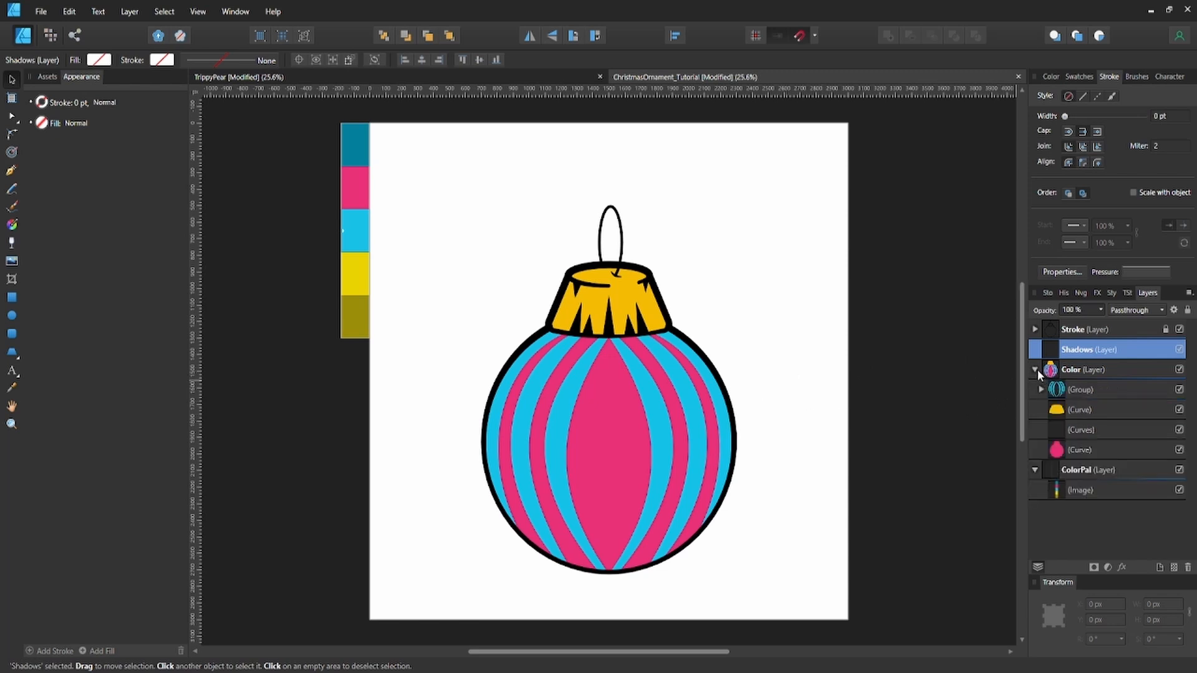
{"action": "left_click", "coordinate": [1035, 370]}
{"action": "left_click", "coordinate": [1035, 328]}
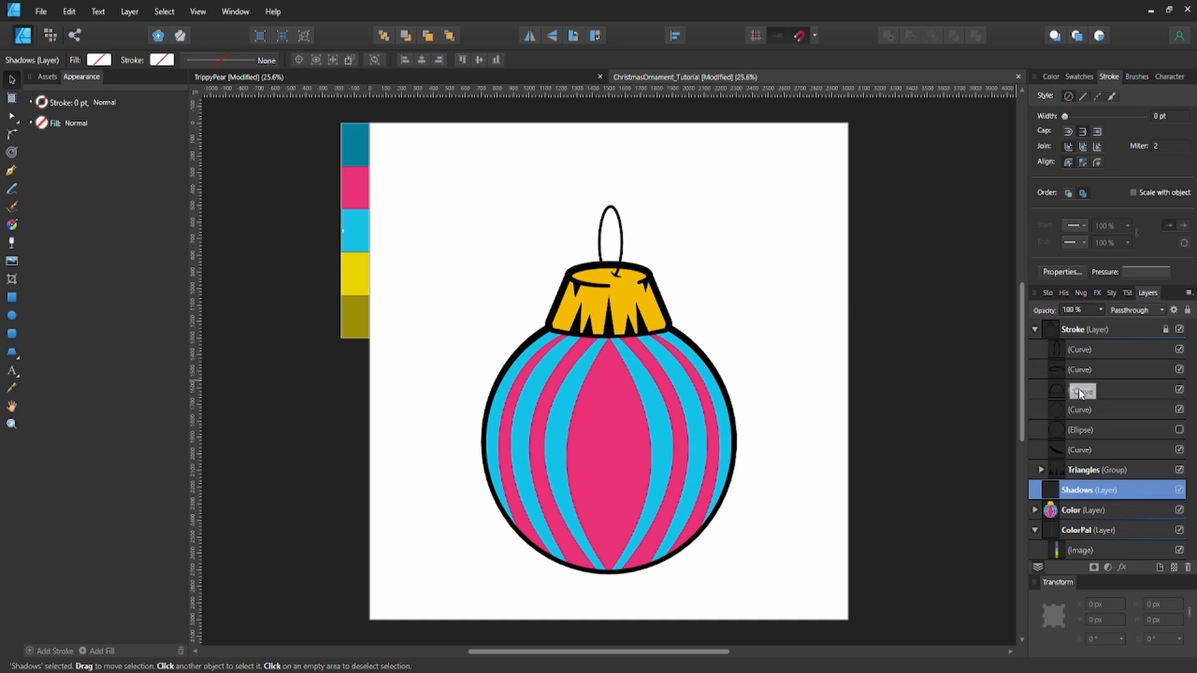
{"action": "left_click", "coordinate": [1068, 430]}
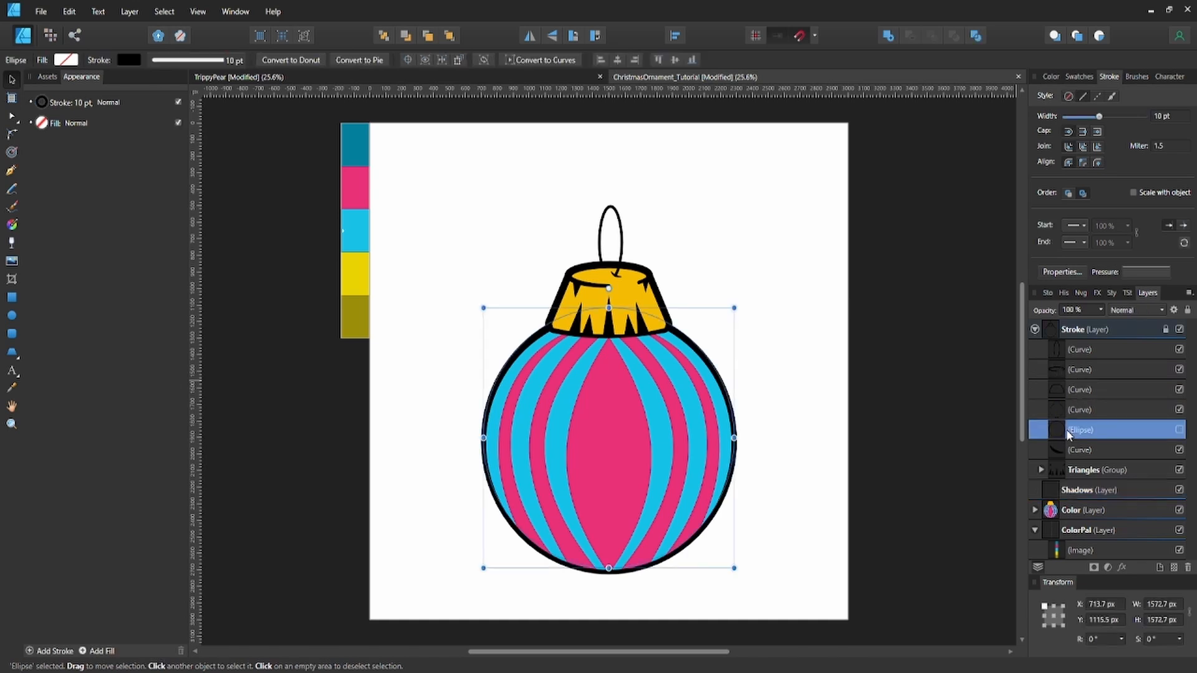
{"action": "left_click", "coordinate": [1035, 330]}
{"action": "left_click", "coordinate": [1052, 351]}
{"action": "key", "text": "ctrl+v"}
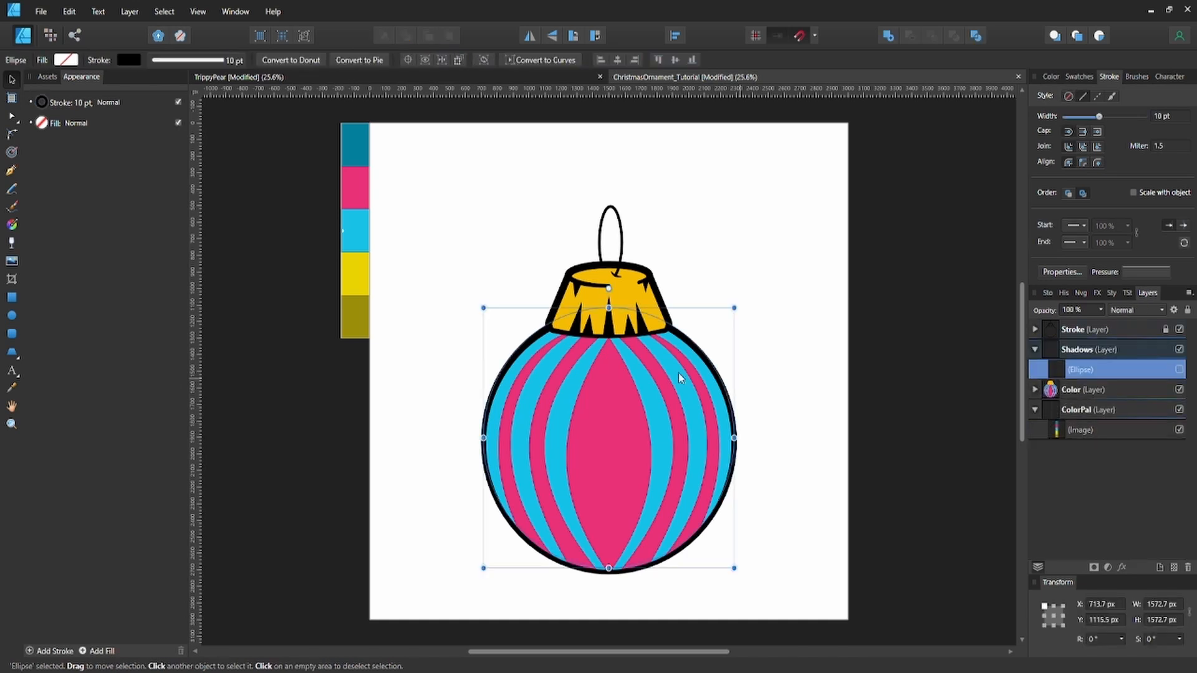
Remove the pasted ellipse's stroke, fill it with the dark maroon swatch from the TrippyPear palette and make it visible
{"action": "left_click", "coordinate": [134, 61]}
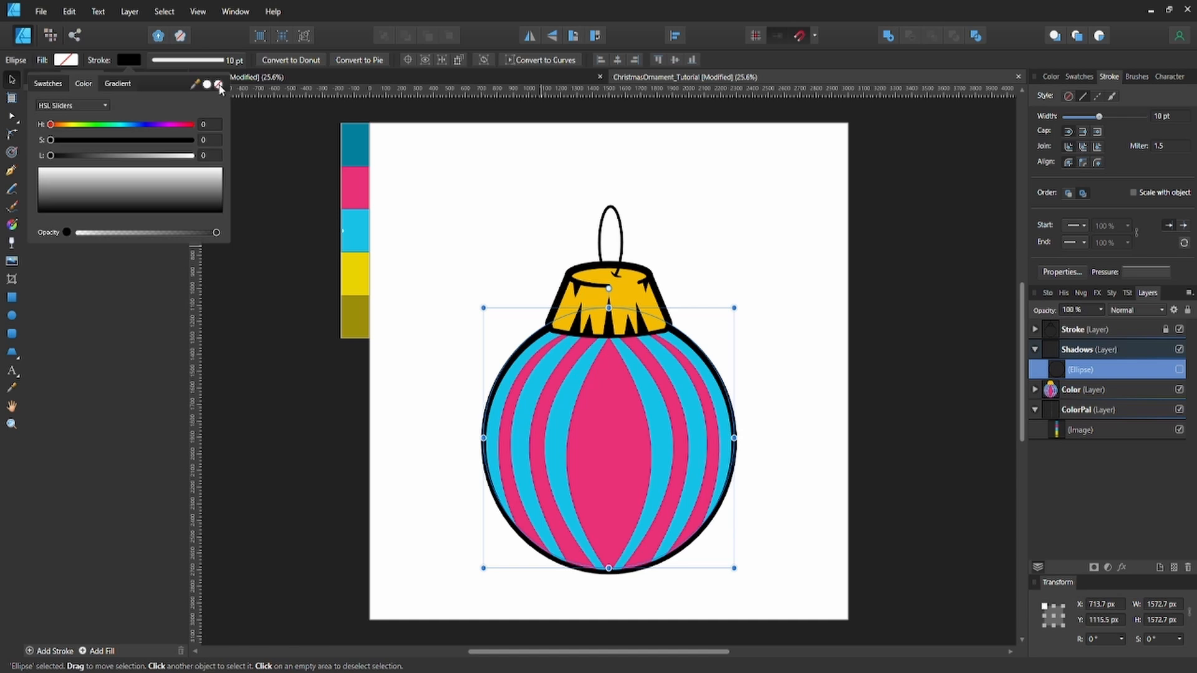
{"action": "left_click", "coordinate": [218, 88]}
{"action": "left_click", "coordinate": [66, 60]}
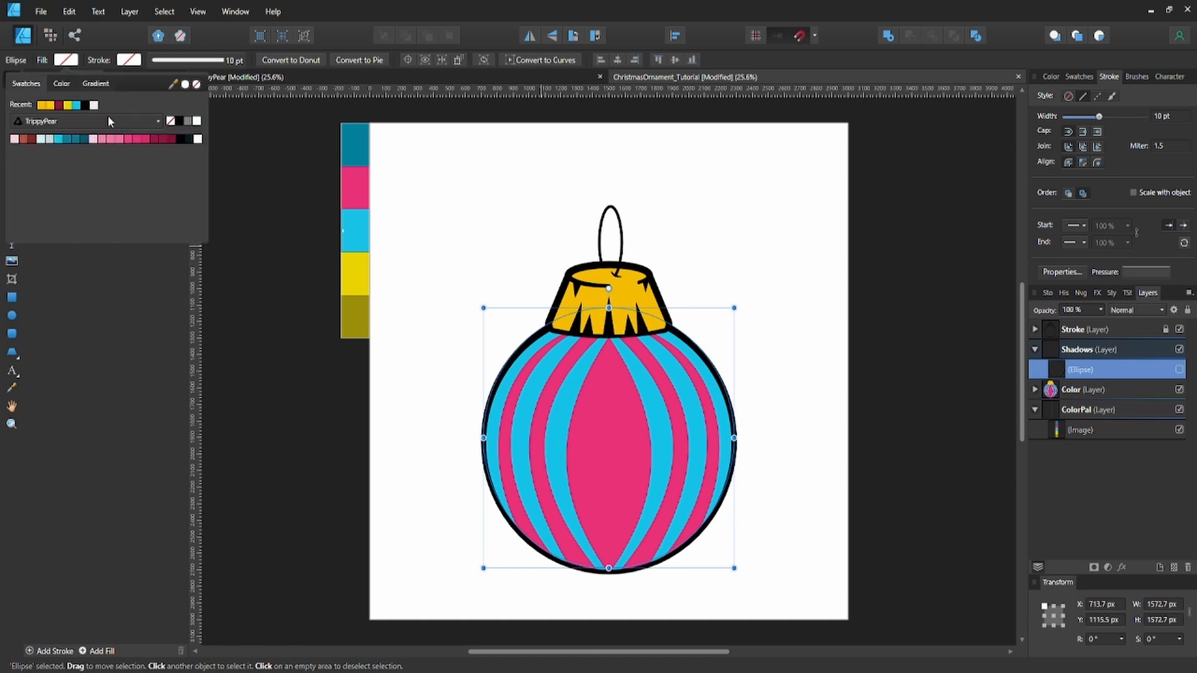
{"action": "left_click", "coordinate": [174, 140]}
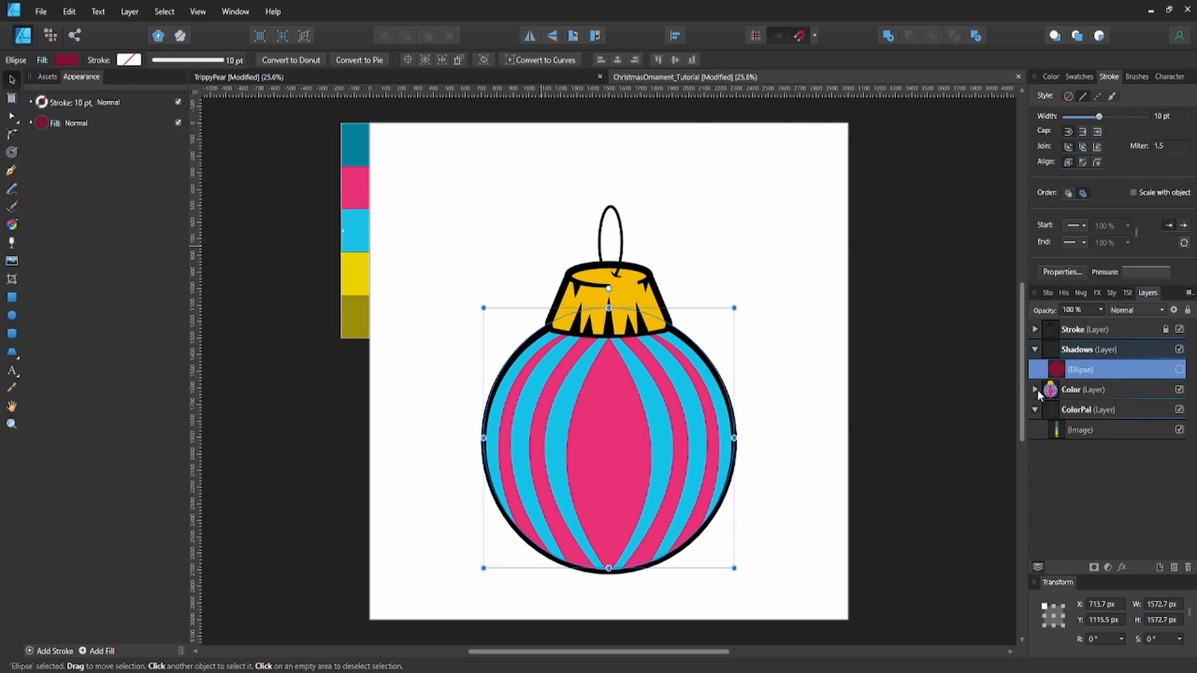
{"action": "left_click", "coordinate": [1179, 369]}
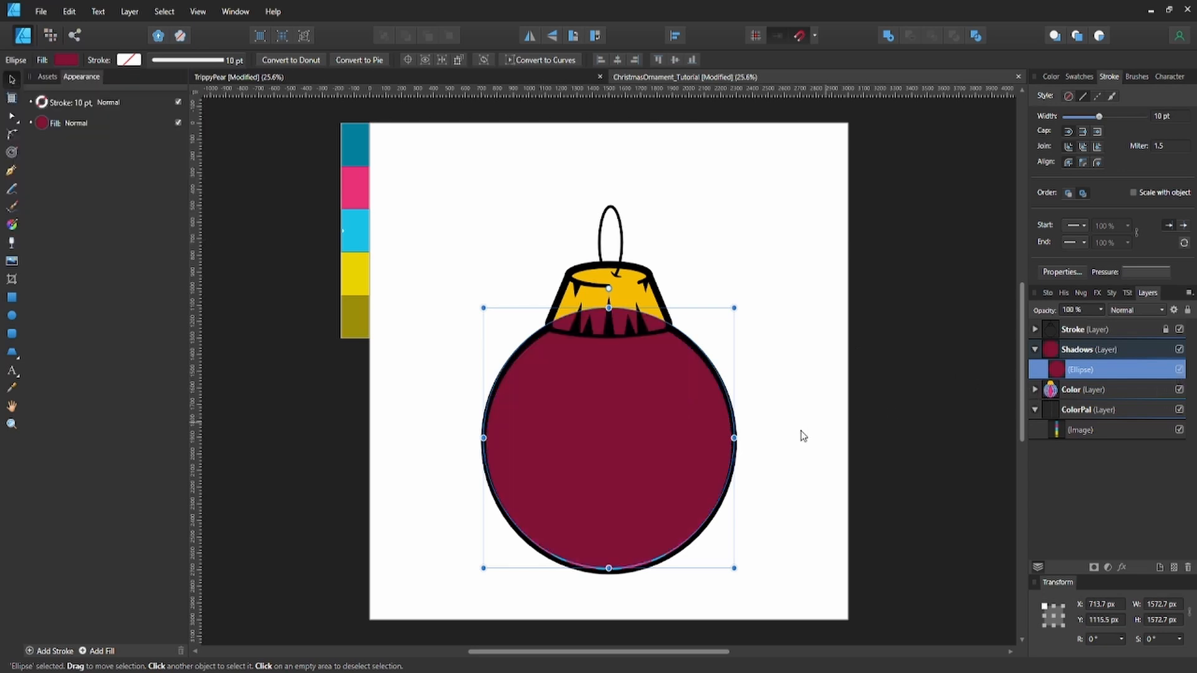
Nudge the maroon ellipse 20 px down to line it up with the bottom of the ball's outline
{"action": "key", "text": "shift+Down"}
{"action": "key", "text": "shift+Down"}
{"action": "key", "text": "shift+Down"}
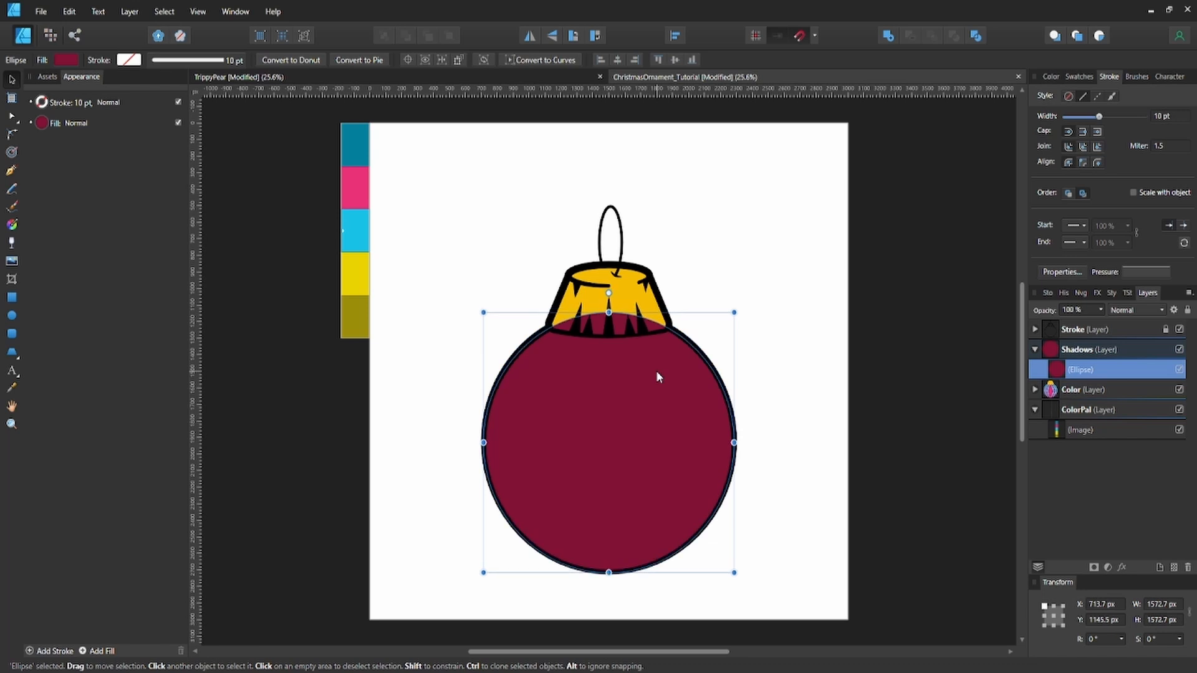
{"action": "key", "text": "shift+Up"}
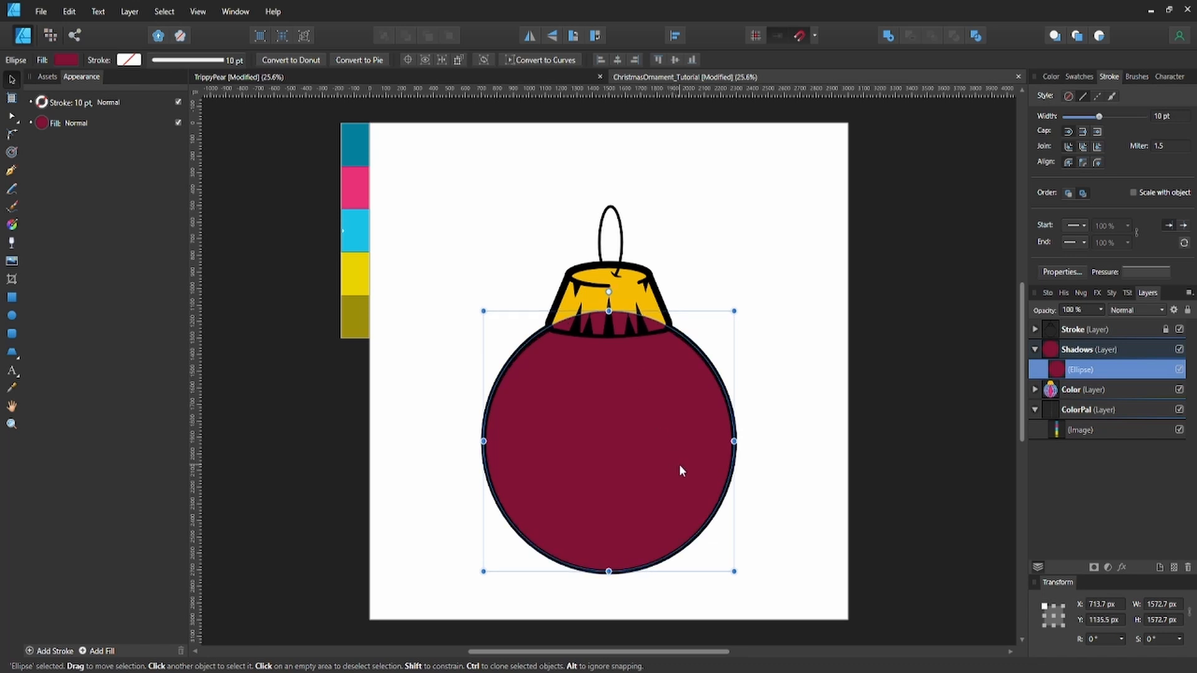
Subtract an ellipse copy offset up and left from a second copy, leaving a crescent at the ball's lower right, and hide the original ellipse
{"action": "key", "text": "ctrl+j"}
{"action": "mouse_move", "coordinate": [677, 474]}
{"action": "left_mouse_down"}
{"action": "mouse_move", "coordinate": [654, 449]}
{"action": "mouse_move", "coordinate": [664, 459]}
{"action": "left_mouse_up"}
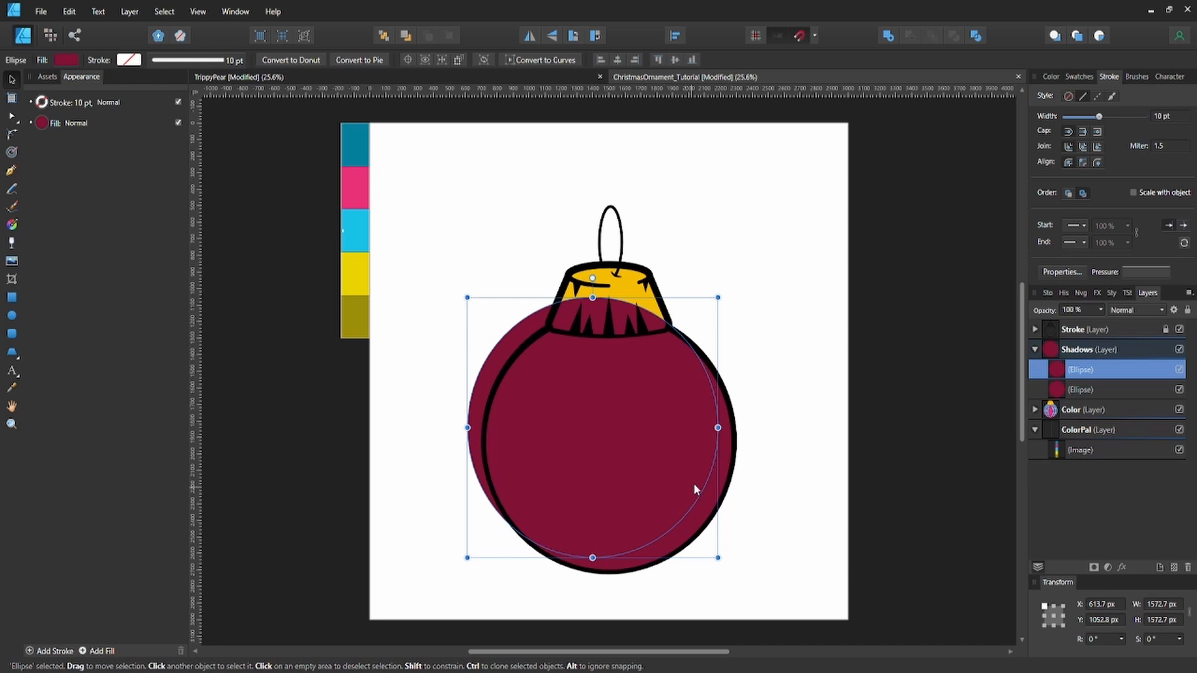
{"action": "left_click", "coordinate": [1060, 392]}
{"action": "key", "text": "ctrl+j"}
{"action": "left_click", "coordinate": [1079, 371], "text": "shift"}
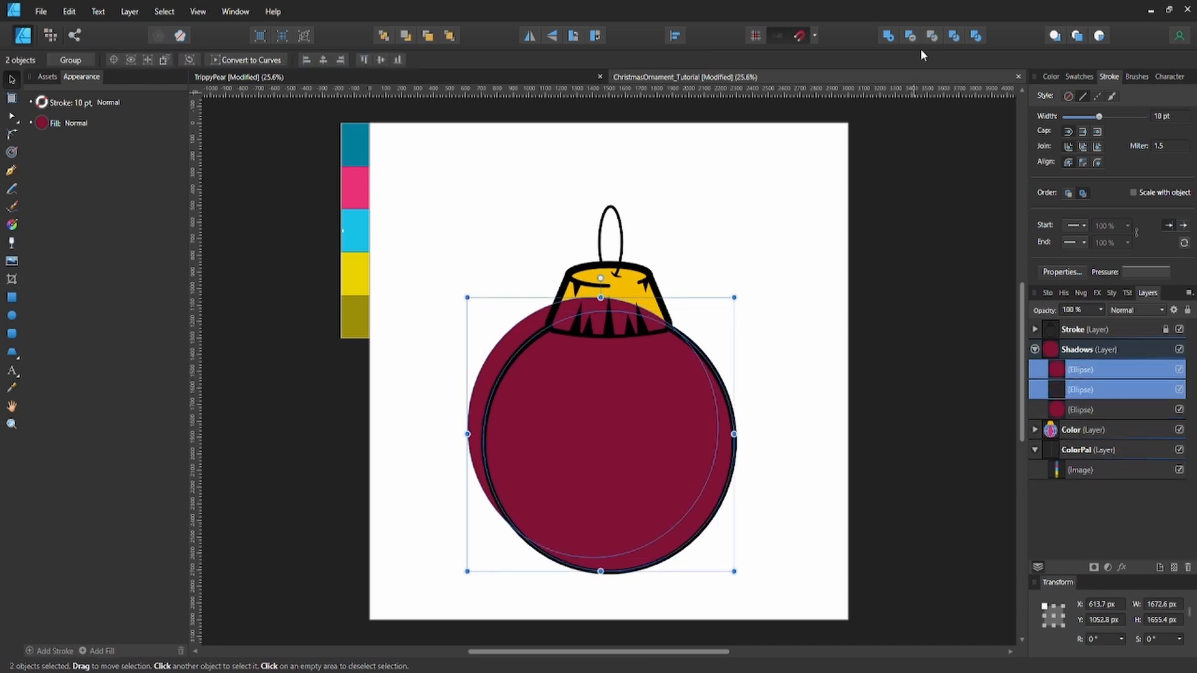
{"action": "left_click", "coordinate": [918, 36]}
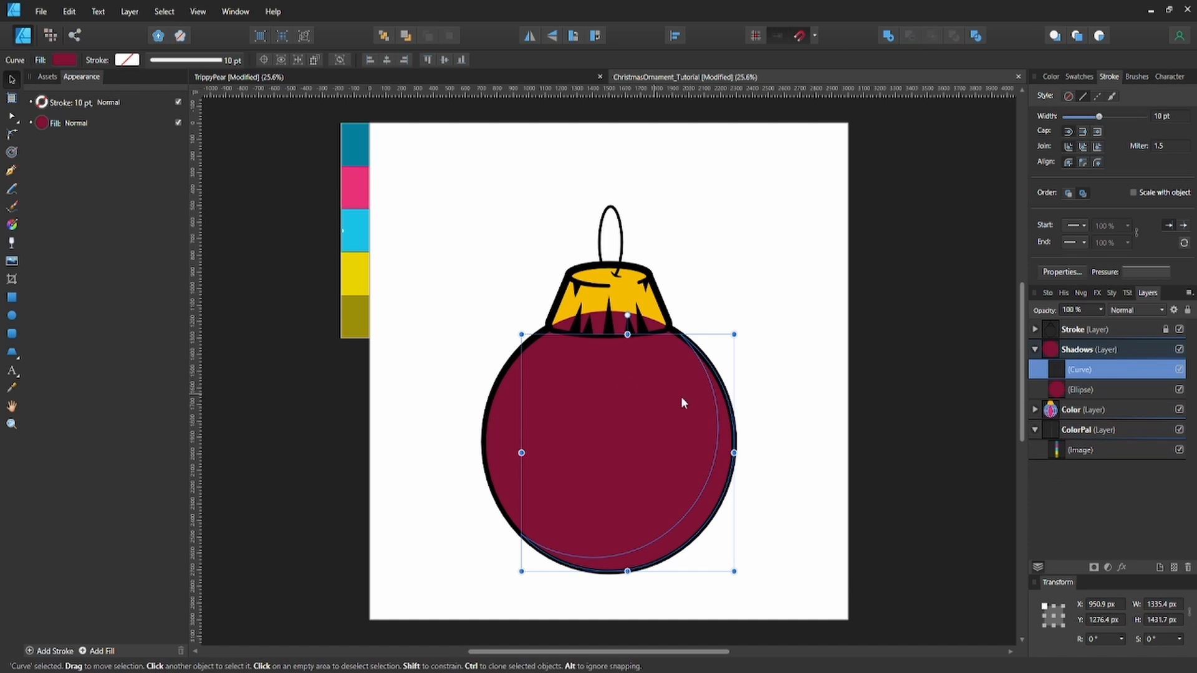
{"action": "left_click", "coordinate": [1178, 390]}
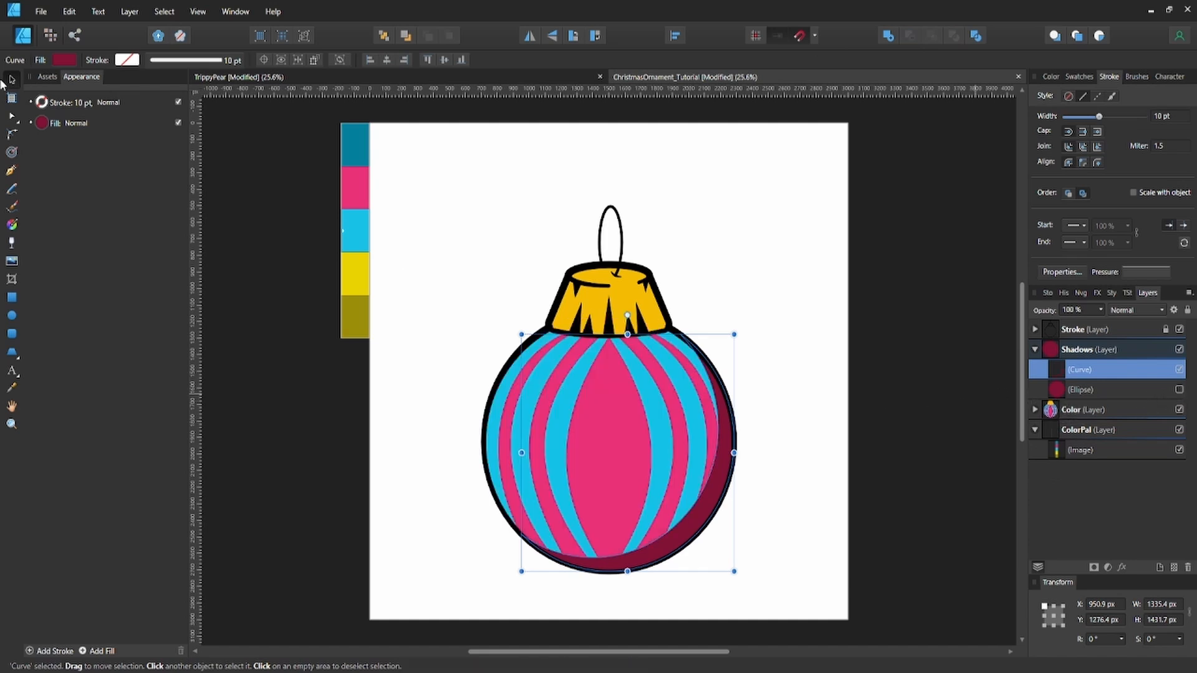
Darken the crescent's fill to a lightness of 7 and reduce its opacity to about 50%
{"action": "left_click", "coordinate": [65, 59]}
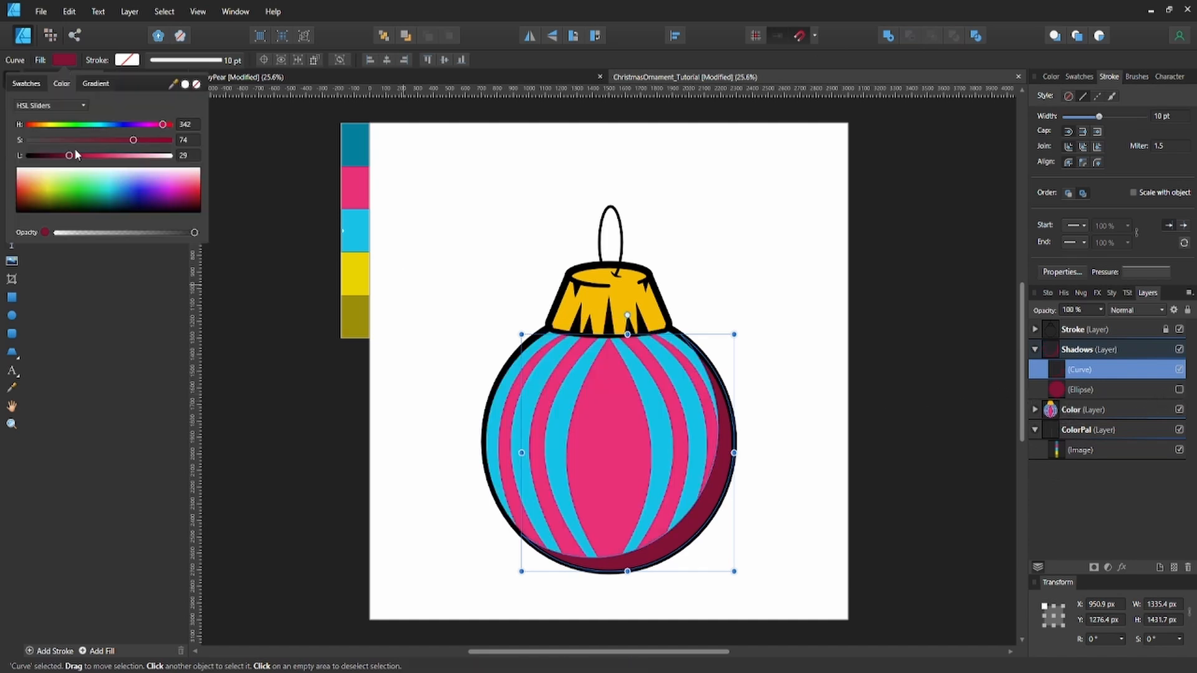
{"action": "left_click", "coordinate": [39, 154]}
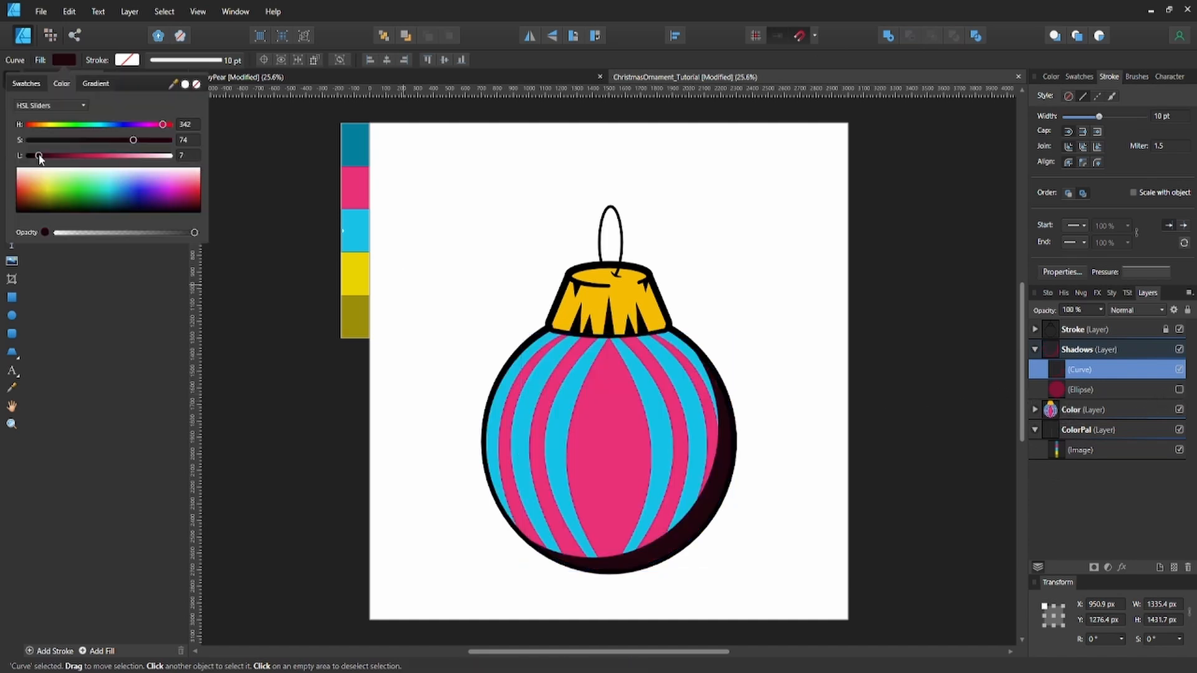
{"action": "left_click", "coordinate": [124, 233]}
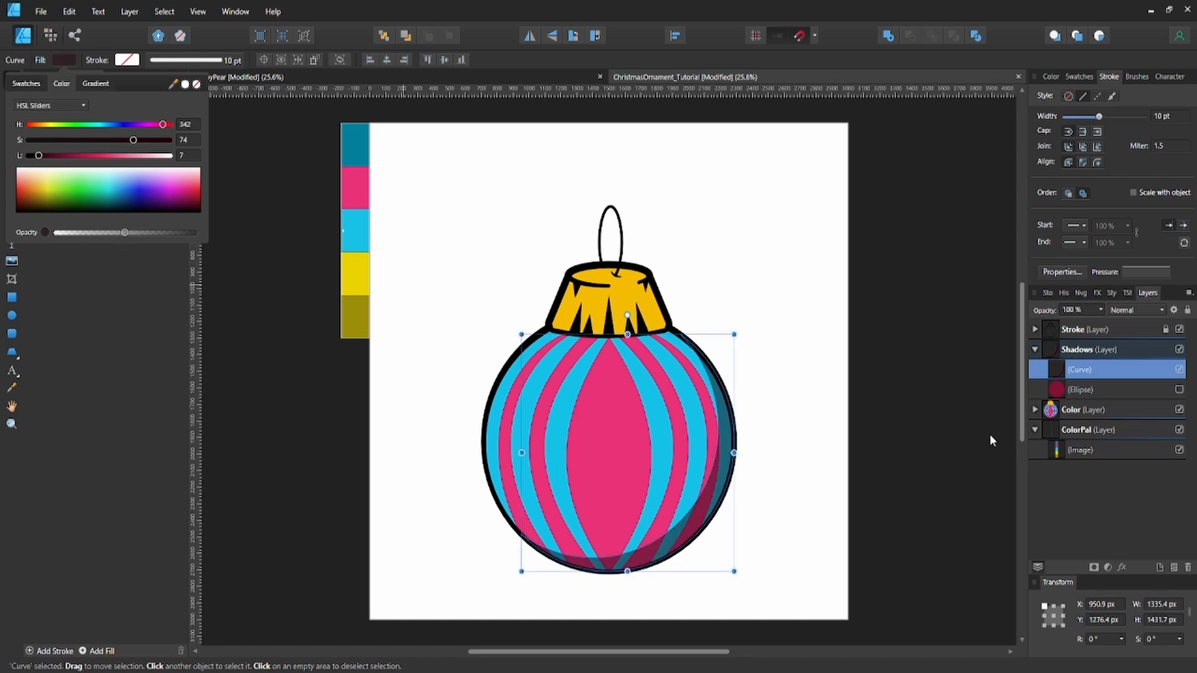
{"action": "left_click", "coordinate": [1183, 394]}
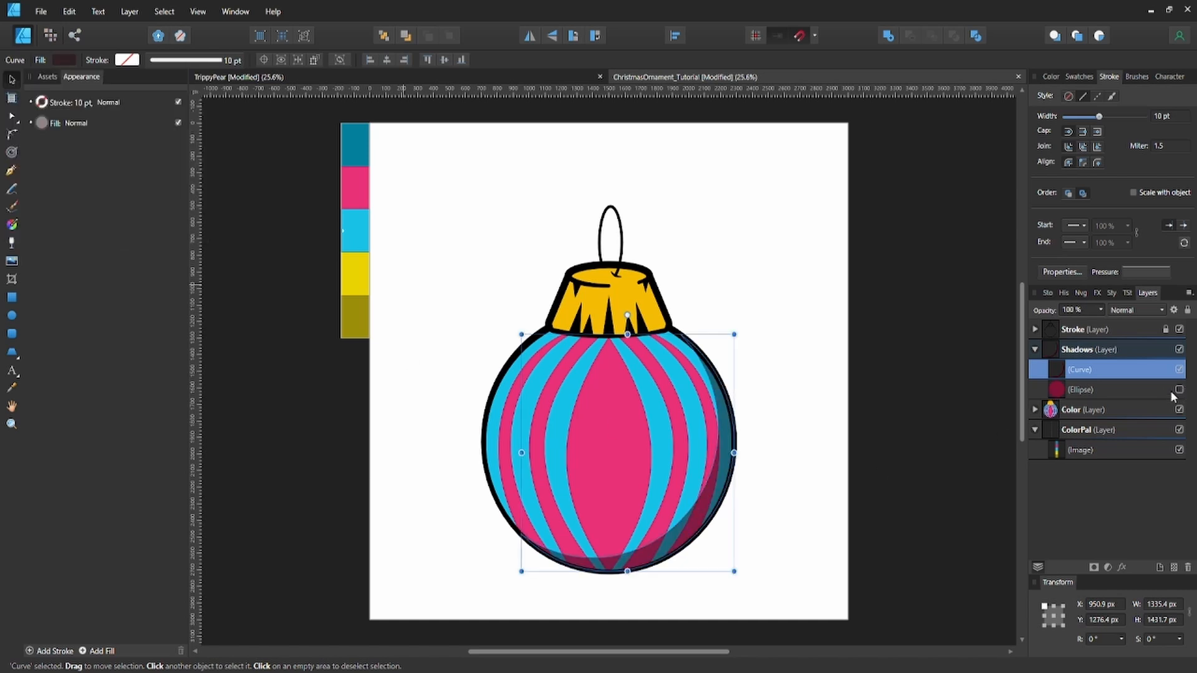
Subtract an ellipse copy offset further up and left from a second copy to form a wider crescent shadow, keeping the original ellipse hidden
{"action": "left_click", "coordinate": [1179, 389]}
{"action": "left_click", "coordinate": [1124, 391]}
{"action": "key", "text": "ctrl+j"}
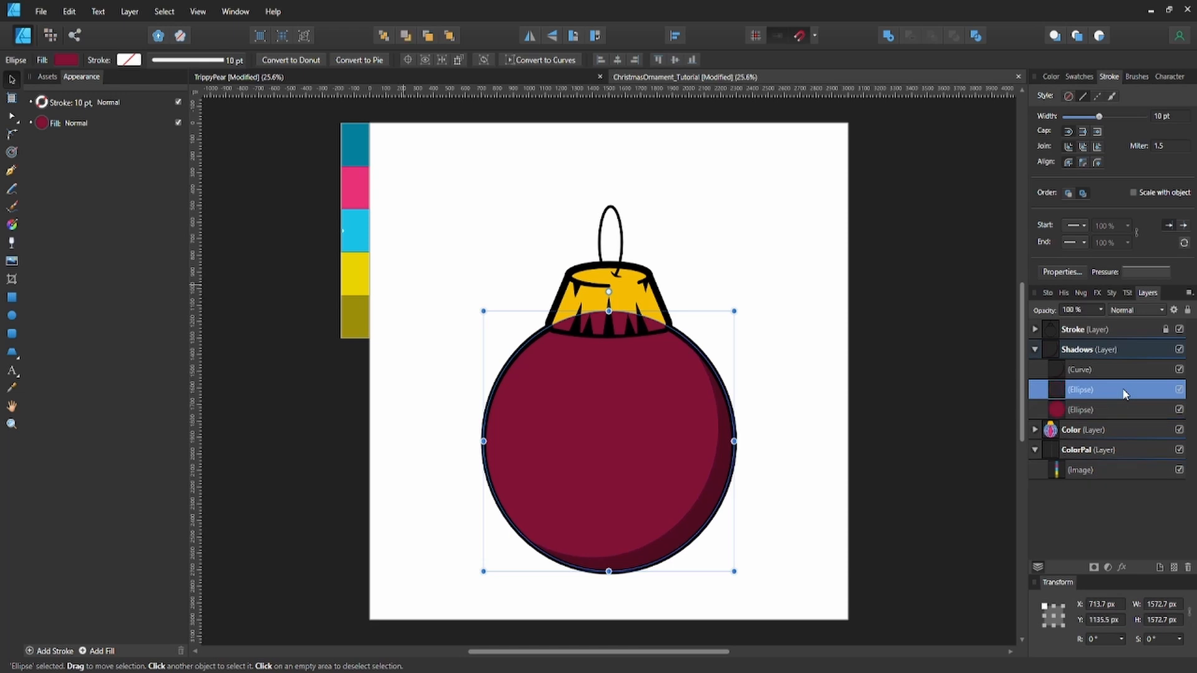
{"action": "key", "text": "ctrl+j"}
{"action": "left_click", "coordinate": [1178, 429]}
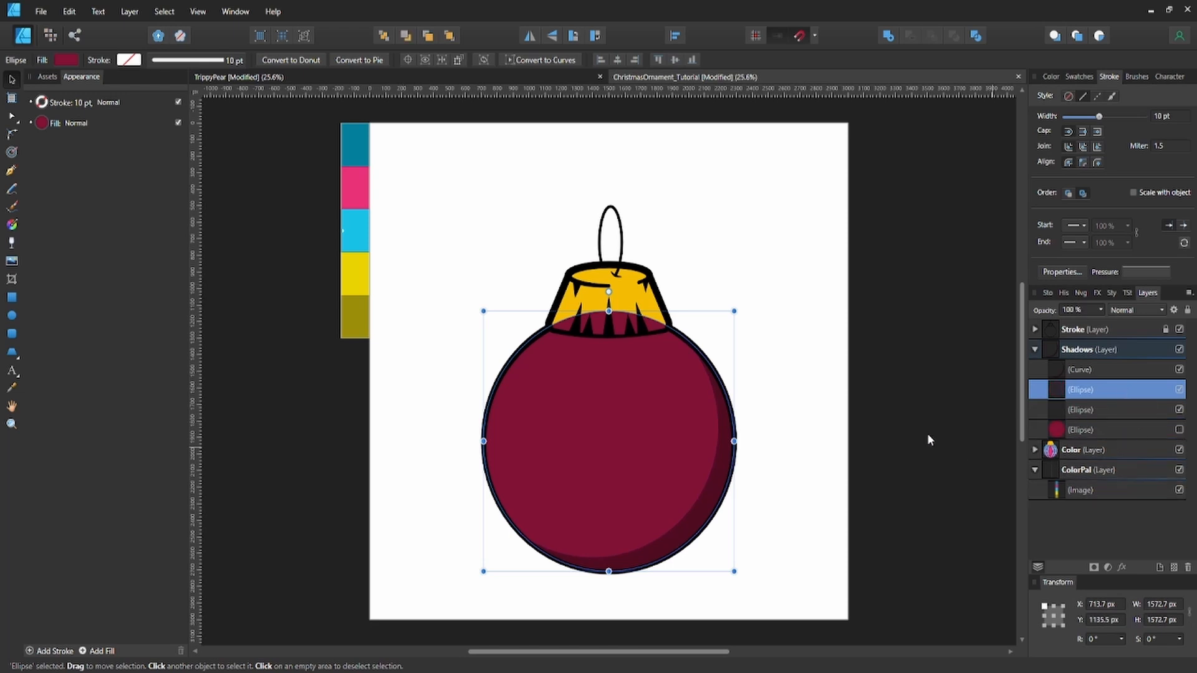
{"action": "left_click_drag", "start_coordinate": [642, 450], "coordinate": [608, 422]}
{"action": "left_click", "coordinate": [1077, 409], "text": "shift"}
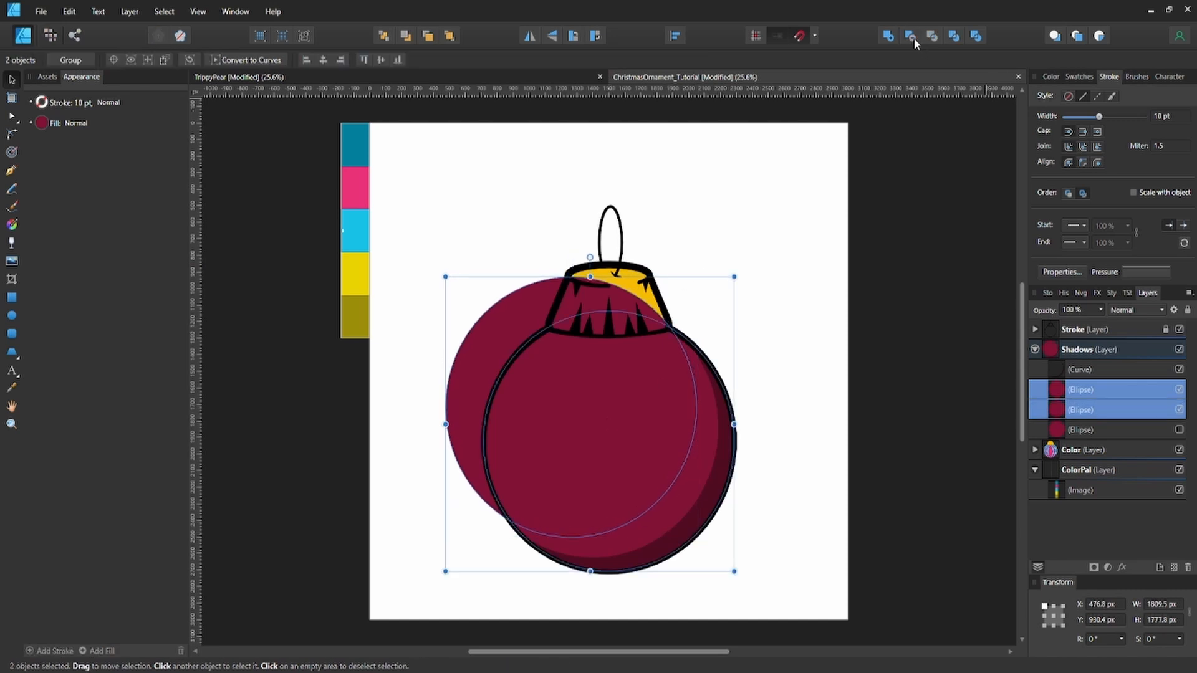
{"action": "left_click", "coordinate": [912, 37]}
Reduce the wider crescent's fill opacity to about 30% and move it above the narrower crescent in the Shadows layer
{"action": "left_click", "coordinate": [65, 60]}
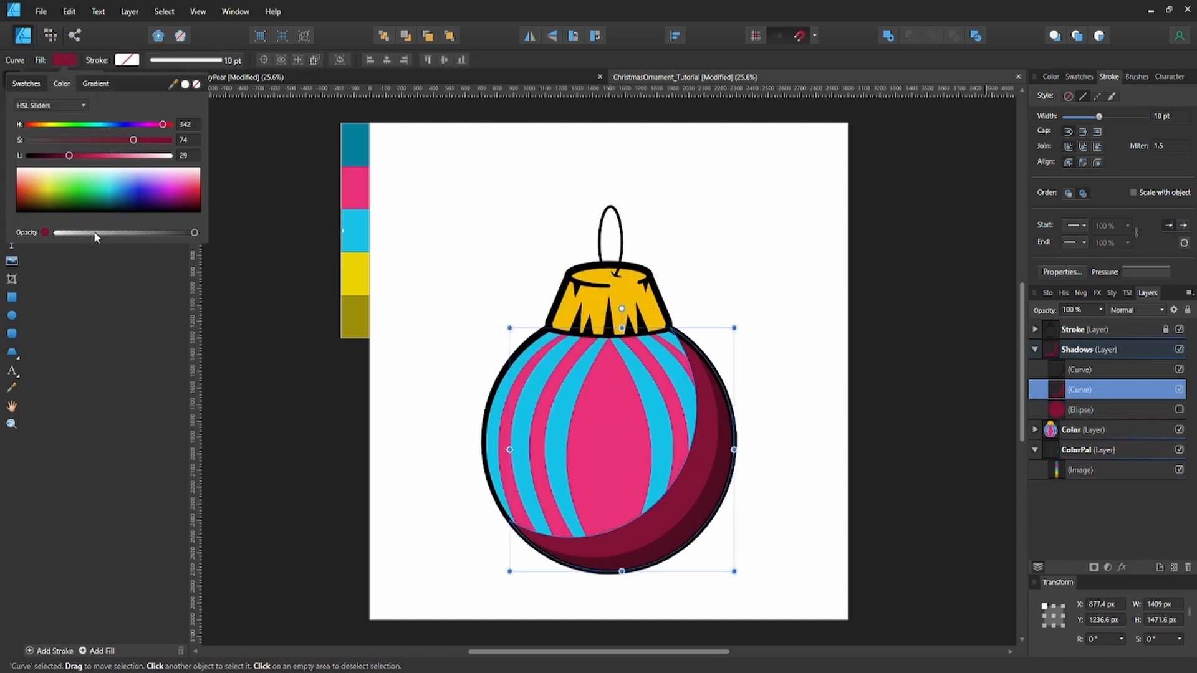
{"action": "left_click", "coordinate": [95, 233]}
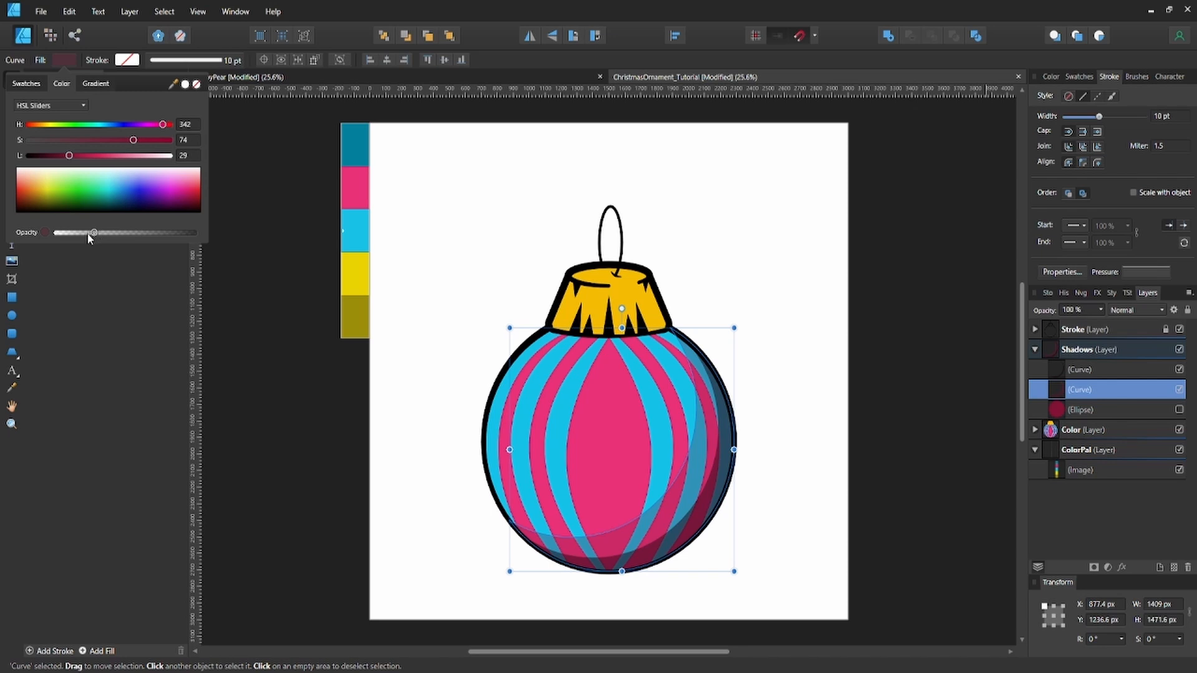
{"action": "left_click", "coordinate": [1061, 390]}
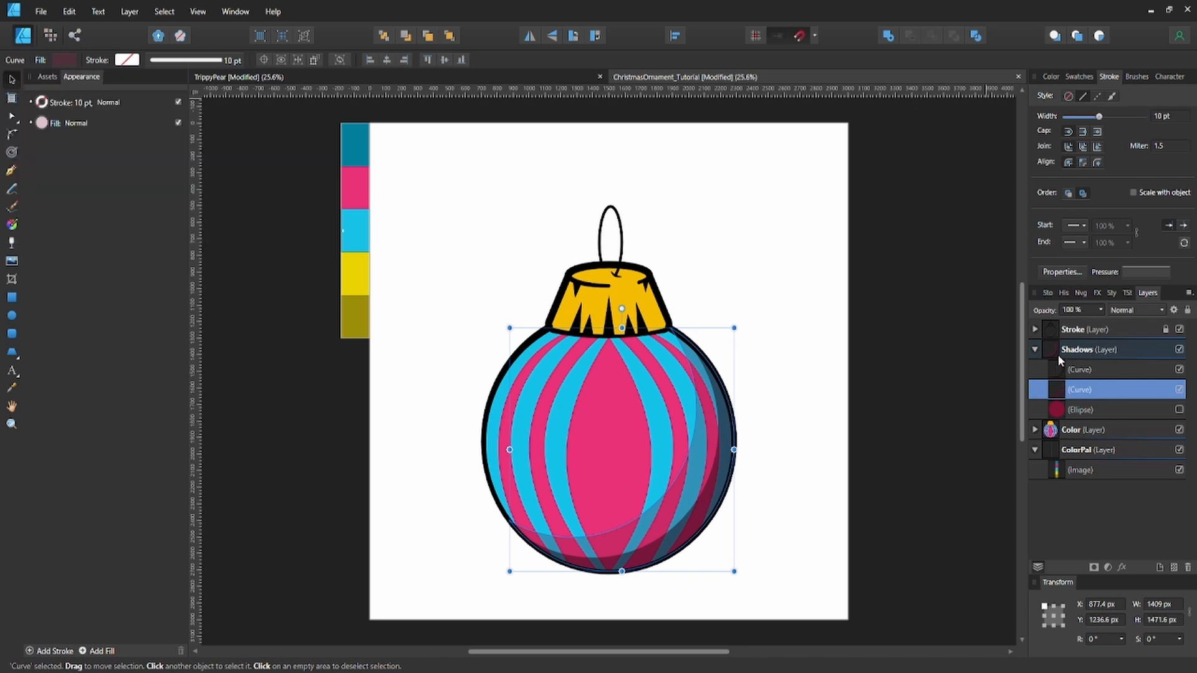
{"action": "left_click_drag", "start_coordinate": [1098, 392], "coordinate": [1090, 366]}
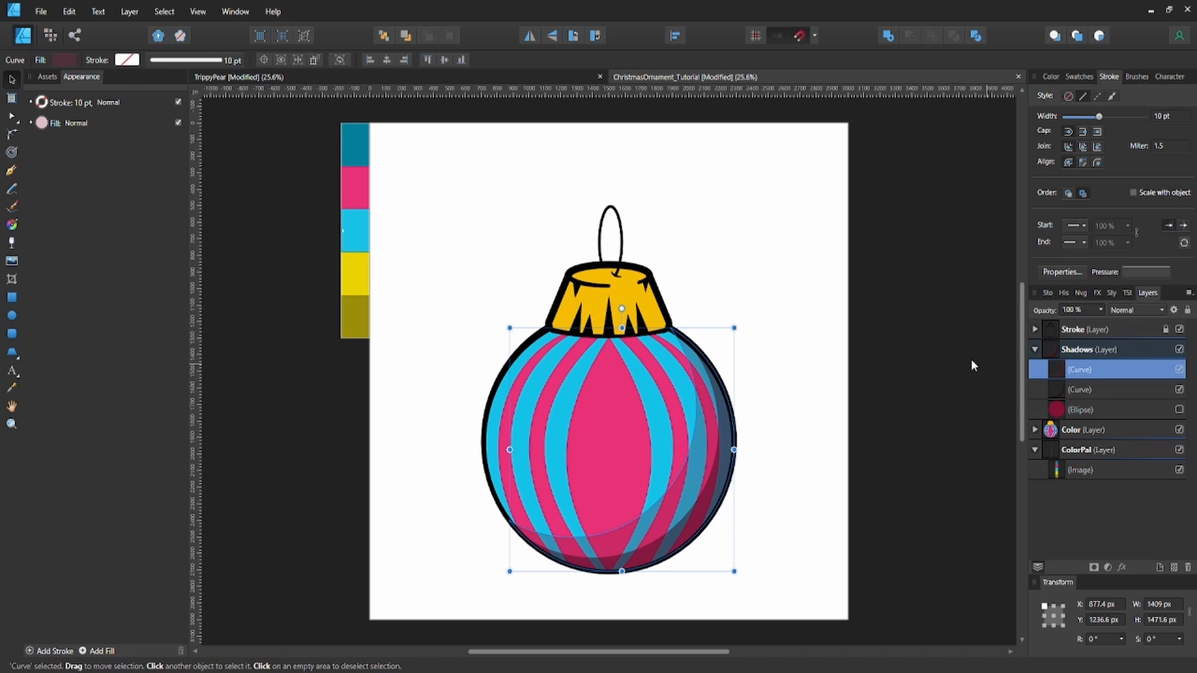
Slightly lower the wider crescent's fill opacity, deselect it and save the document
{"action": "left_click", "coordinate": [64, 60]}
{"action": "left_click_drag", "start_coordinate": [85, 235], "coordinate": [91, 235]}
{"action": "left_click", "coordinate": [408, 436]}
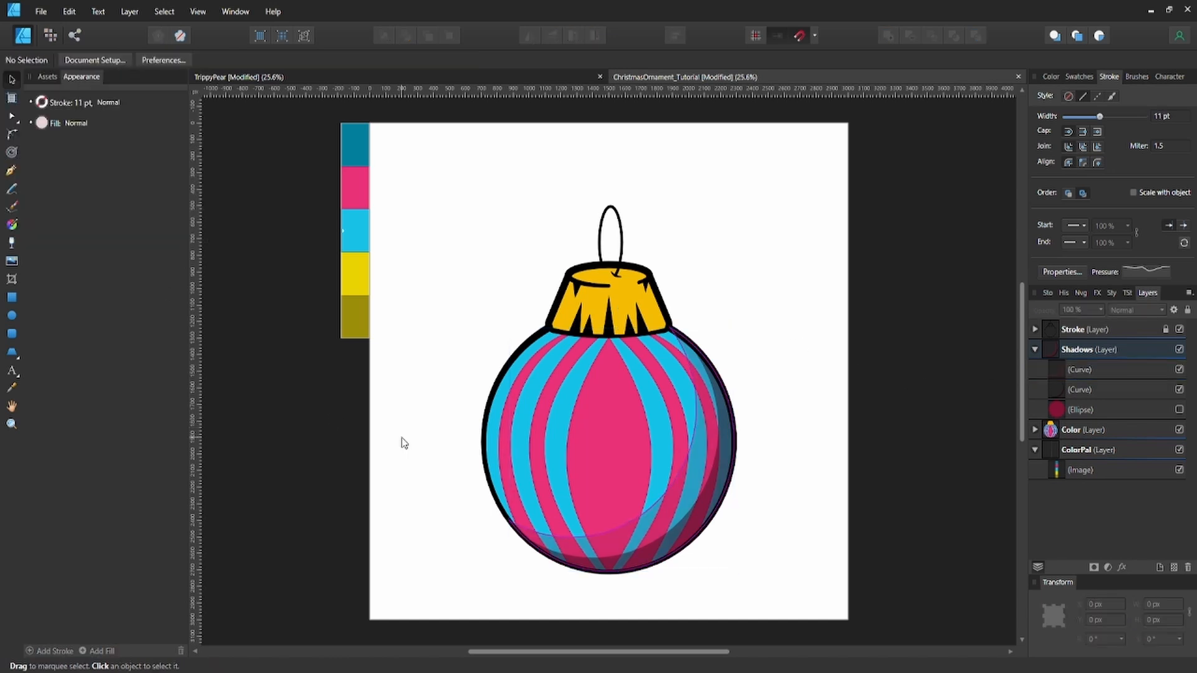
{"action": "key", "text": "ctrl+s"}
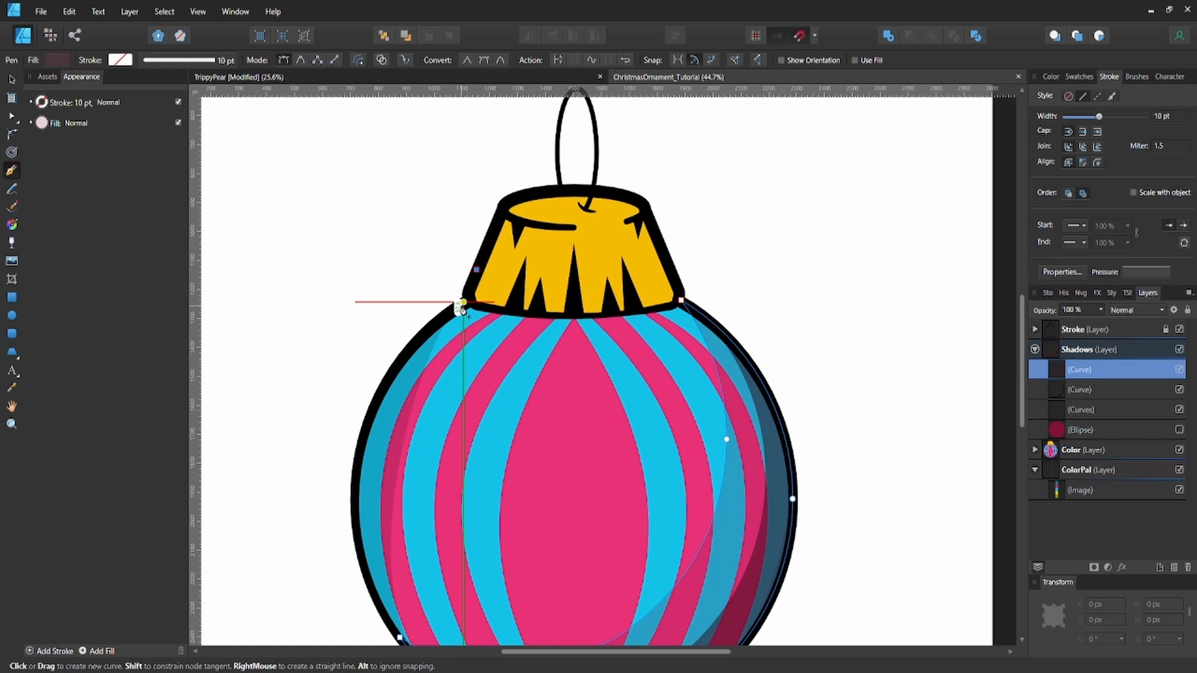
Draw a closed four-point Pen shape across the top of the ball, just beneath the cap, with its corners on the ball's outline
{"action": "left_click", "coordinate": [463, 302]}
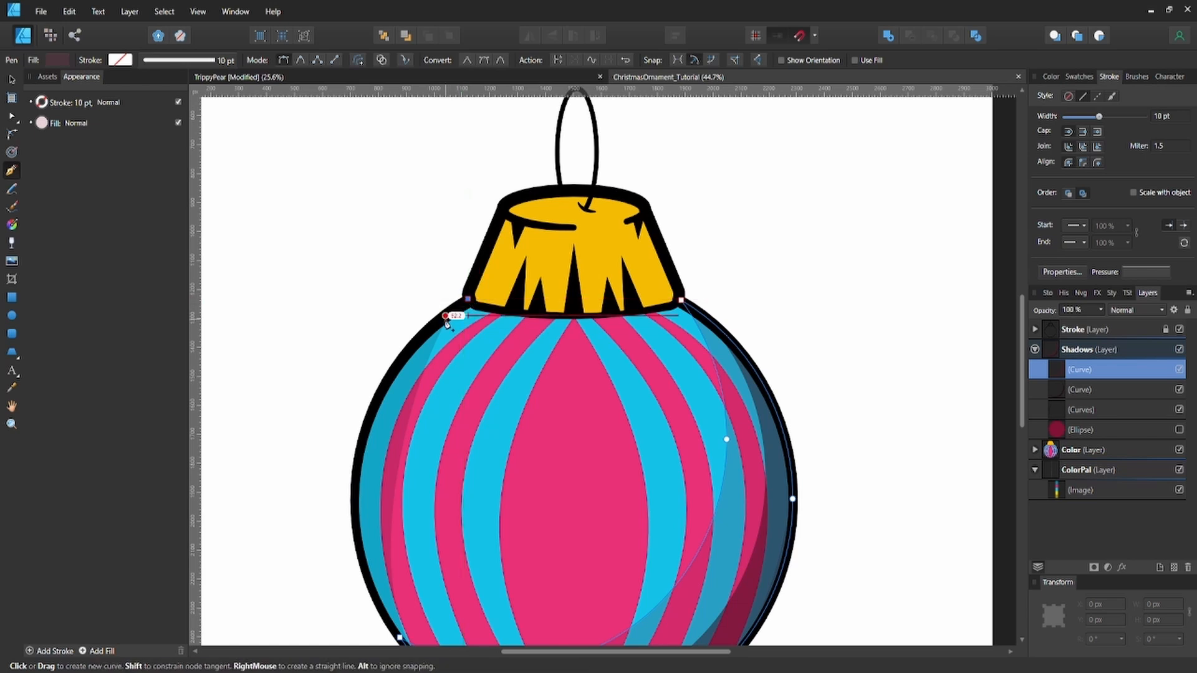
{"action": "left_click", "coordinate": [445, 316]}
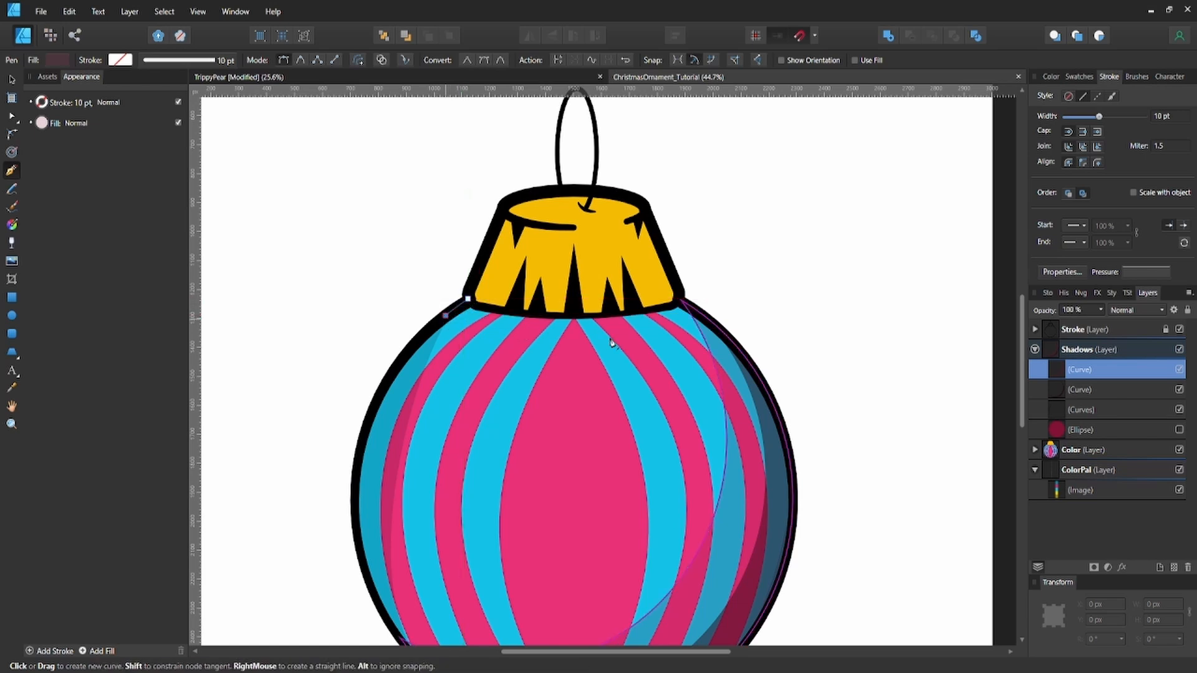
{"action": "left_click", "coordinate": [698, 316]}
{"action": "left_click", "coordinate": [678, 300]}
{"action": "left_click", "coordinate": [468, 299]}
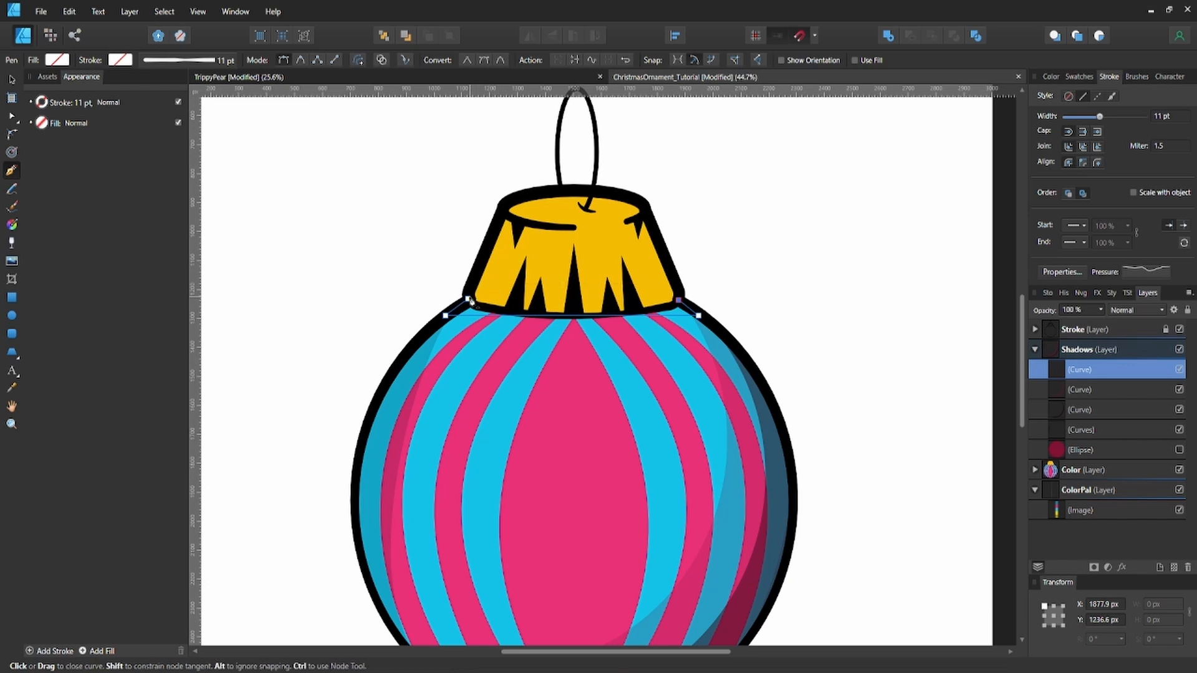
Fill the shape under the cap with the recent near-black maroon of lightness 7 and reduce its opacity to about 50%
{"action": "left_click", "coordinate": [57, 59]}
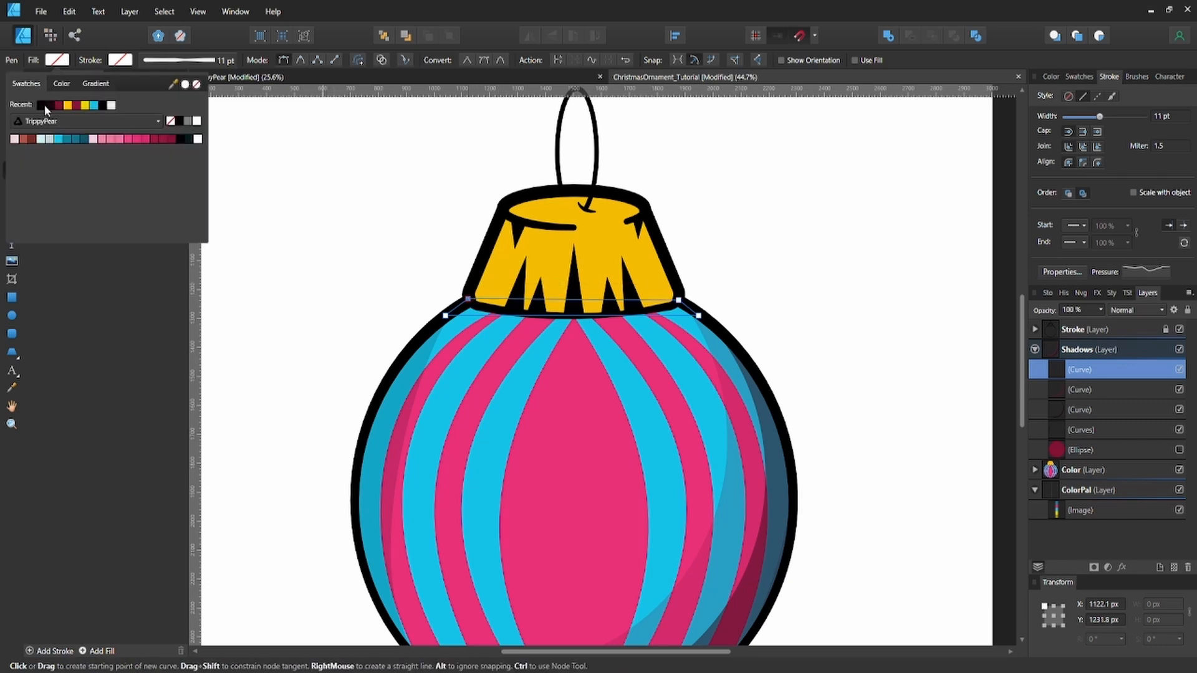
{"action": "left_click", "coordinate": [44, 104]}
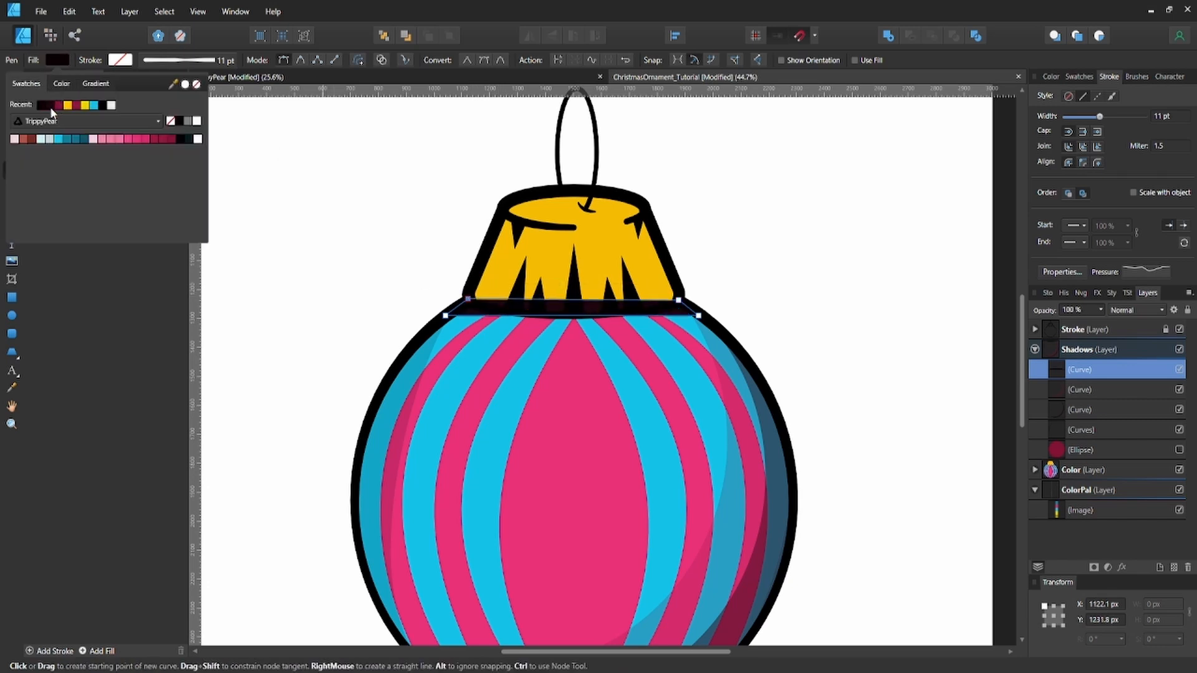
{"action": "left_click", "coordinate": [61, 82]}
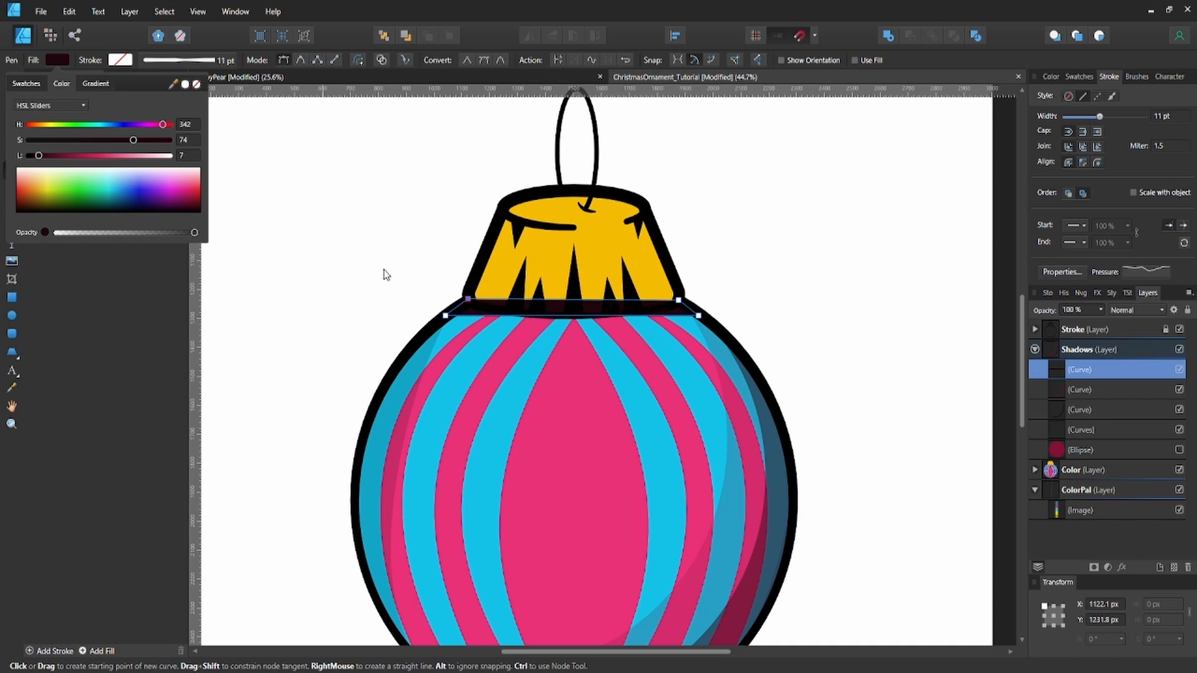
{"action": "left_click", "coordinate": [123, 232]}
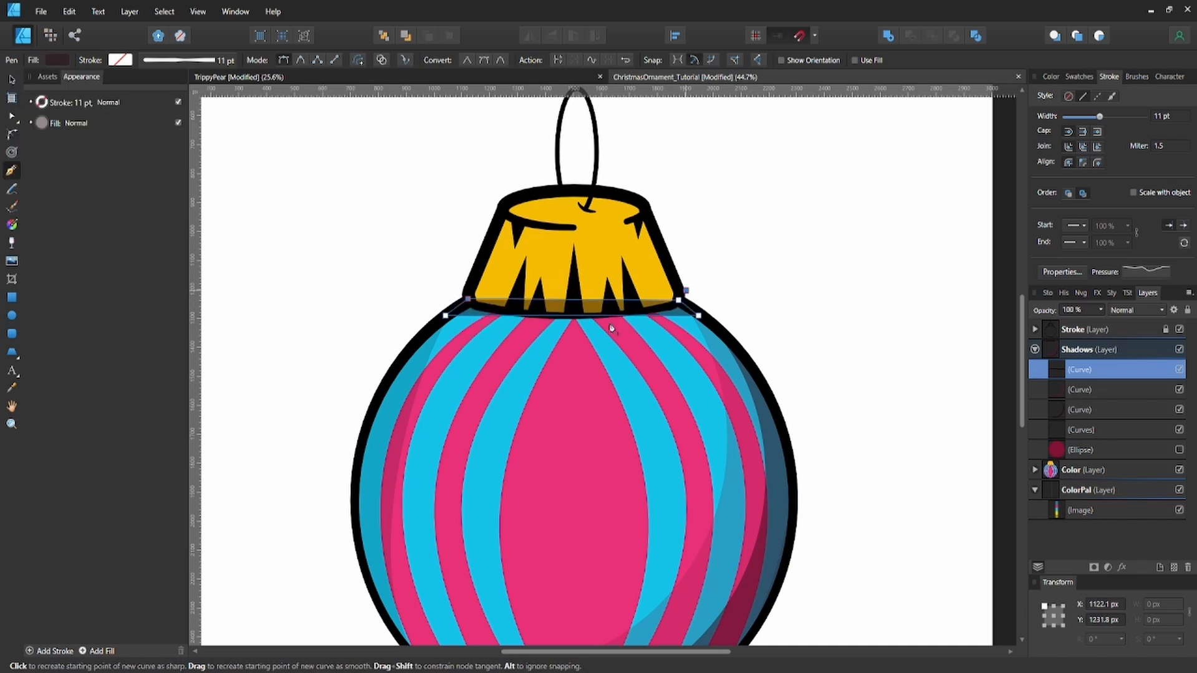
Bend the lower and upper edges of the shadow under the cap downward so they follow the curve of the cap's rim
{"action": "key", "text": "a"}
{"action": "left_click_drag", "start_coordinate": [572, 315], "coordinate": [571, 346]}
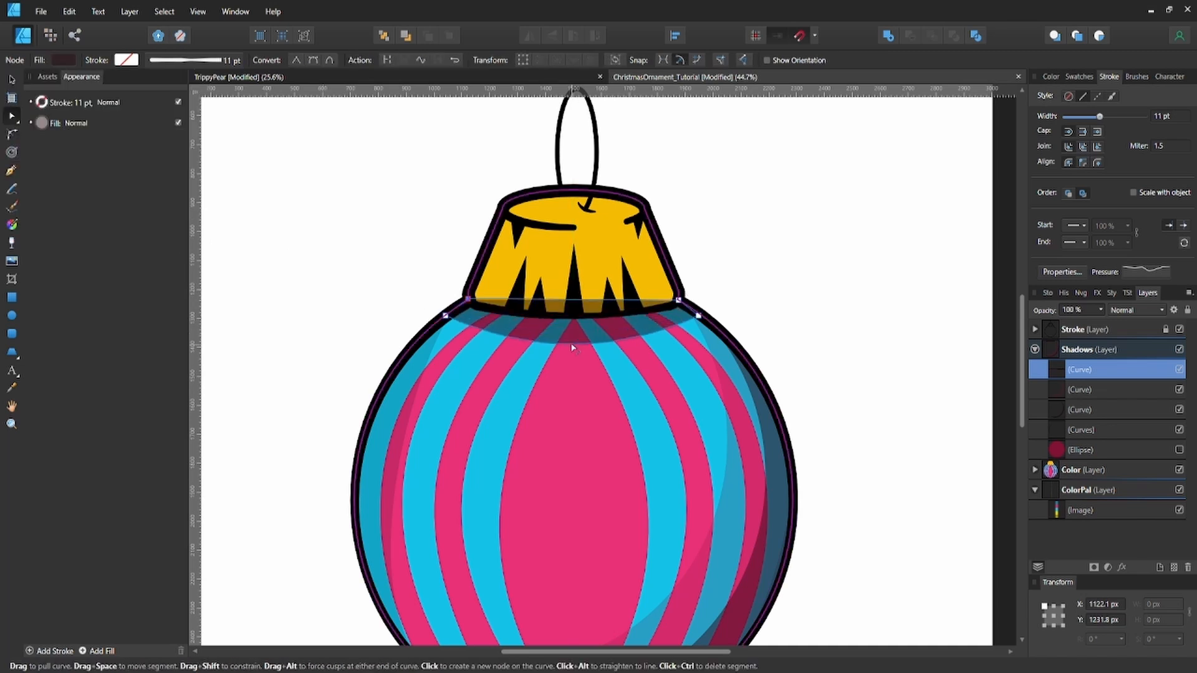
{"action": "left_click_drag", "start_coordinate": [566, 300], "coordinate": [565, 320]}
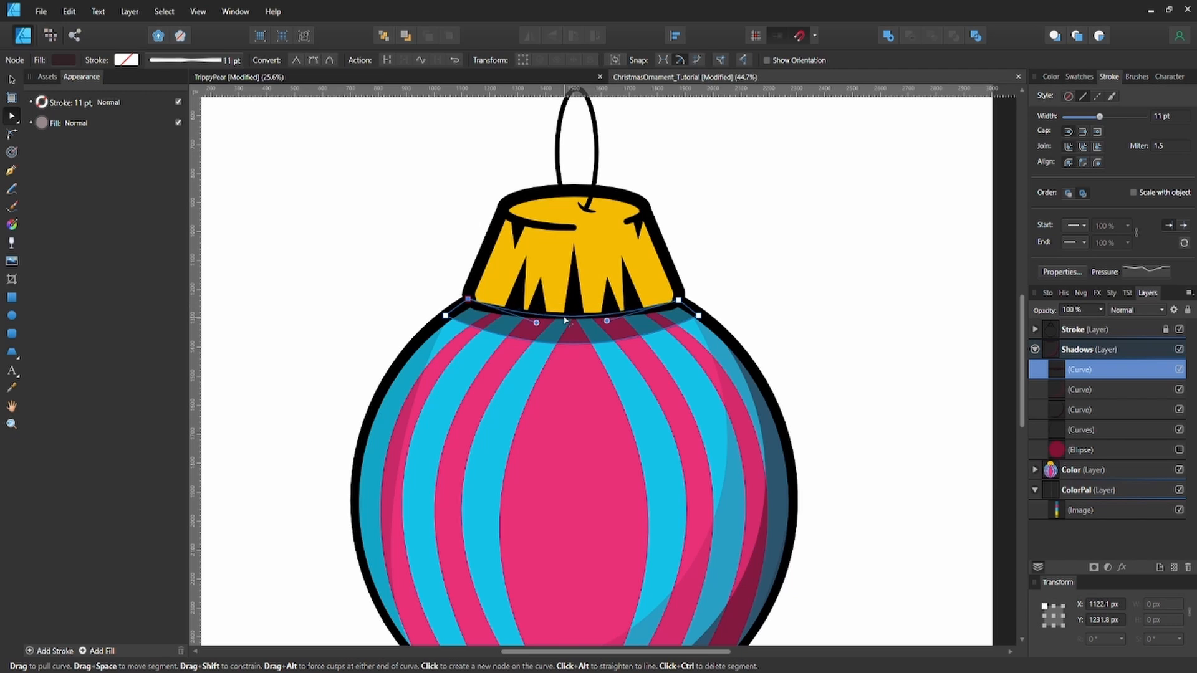
{"action": "left_click", "coordinate": [711, 267]}
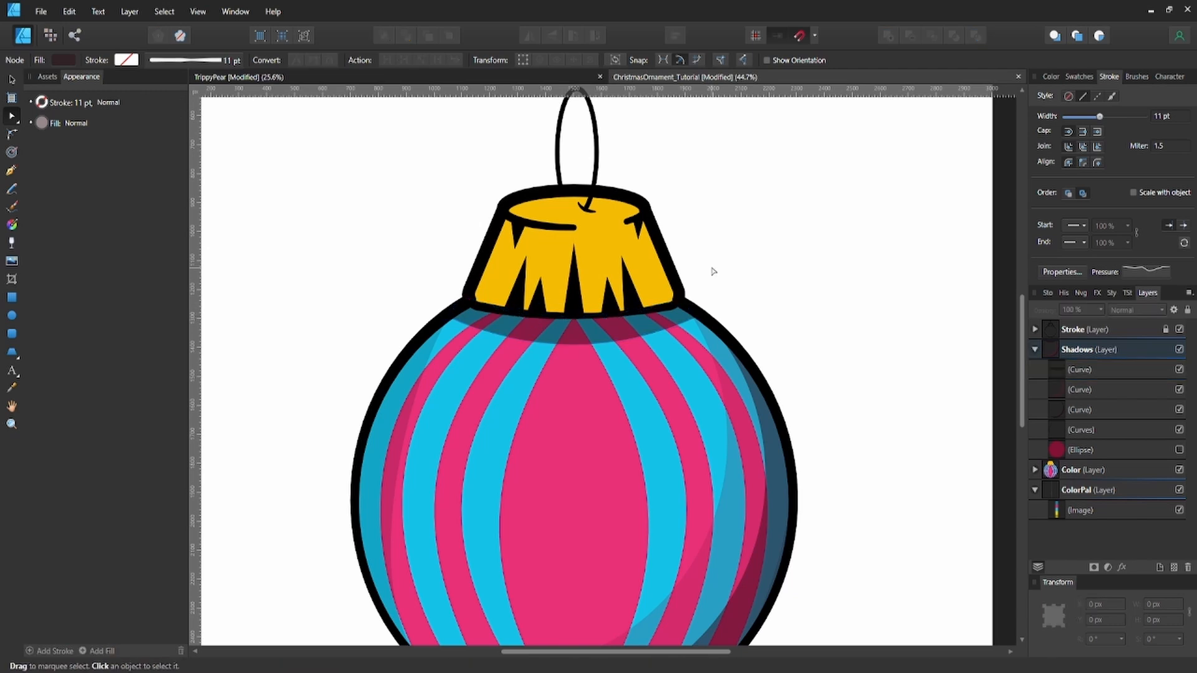
Reduce the fill opacity of the curved shadow under the cap to slightly over 25% and deselect it
{"action": "scroll", "coordinate": [669, 322], "scroll_direction": "down", "scroll_amount": 2}
{"action": "left_click", "coordinate": [592, 338]}
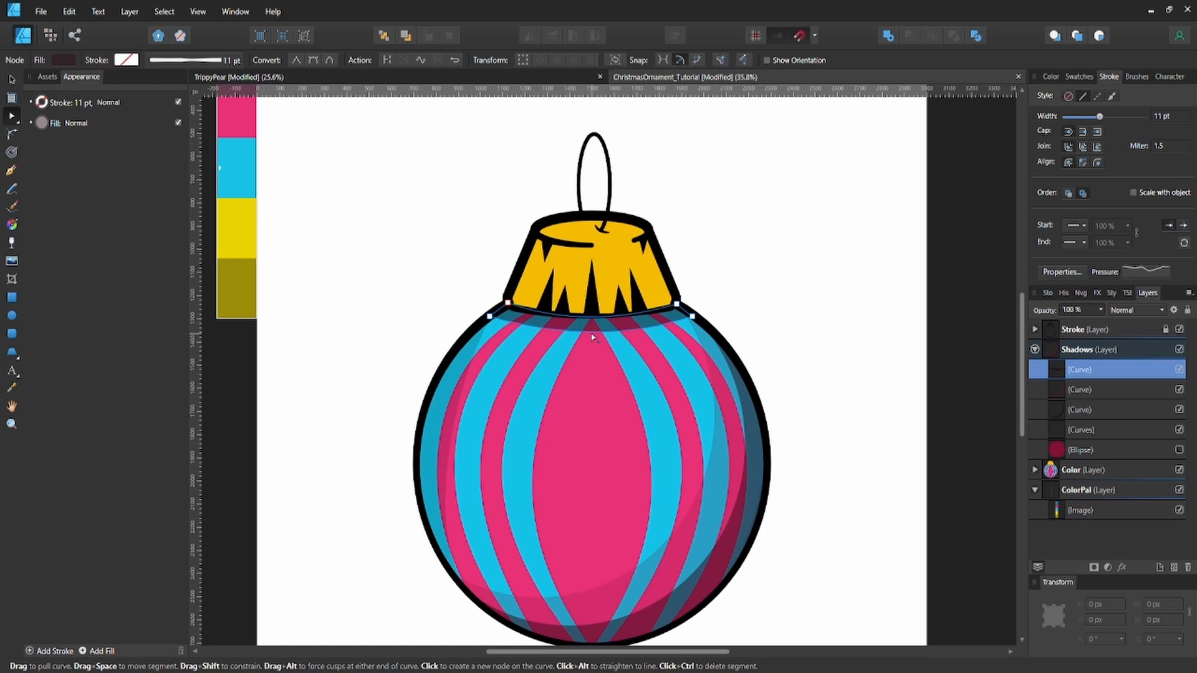
{"action": "left_click", "coordinate": [62, 60]}
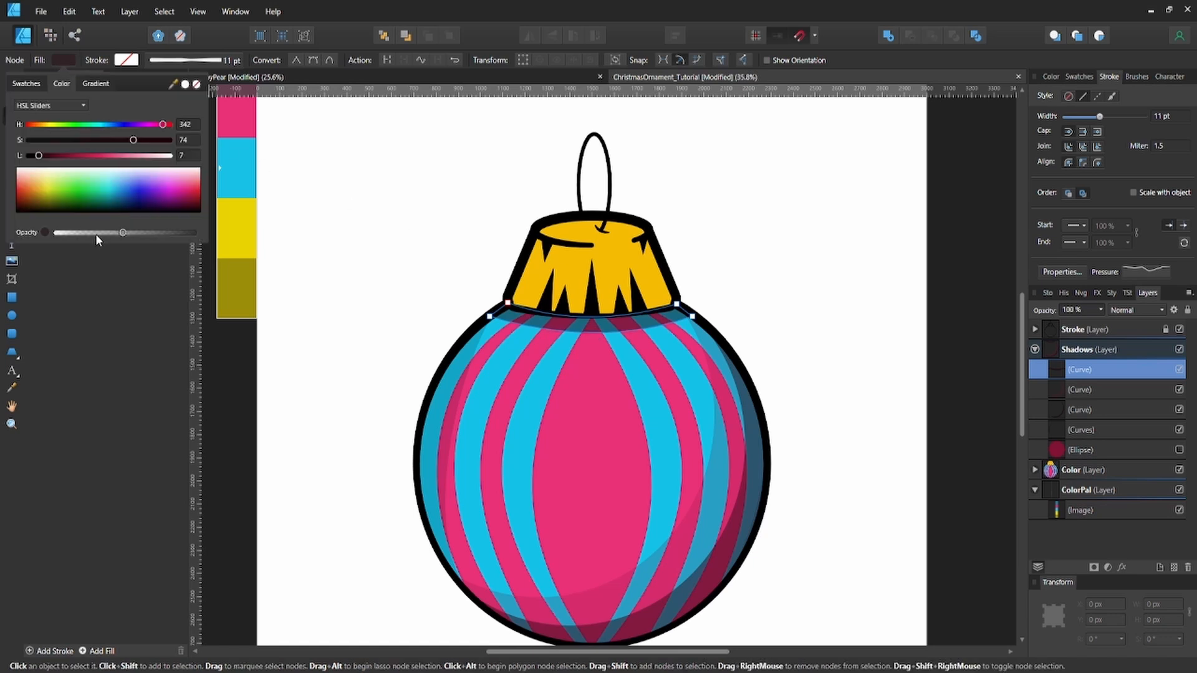
{"action": "left_click_drag", "start_coordinate": [95, 233], "coordinate": [90, 233]}
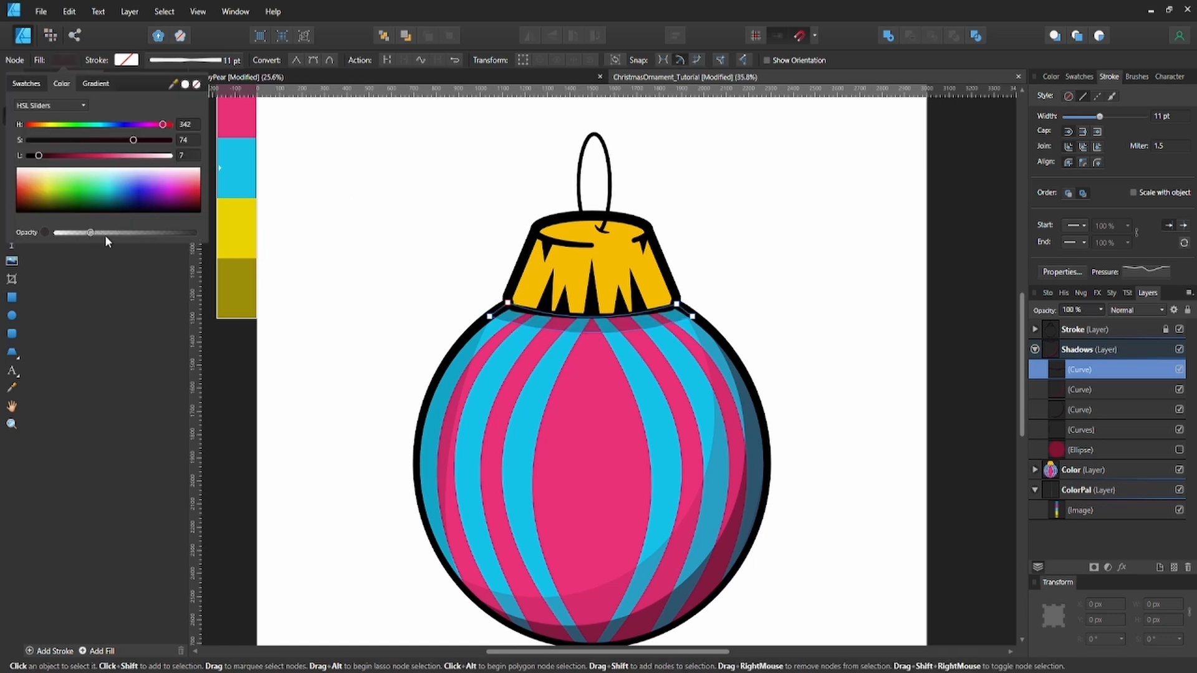
{"action": "left_click", "coordinate": [712, 268]}
{"action": "left_click", "coordinate": [712, 268]}
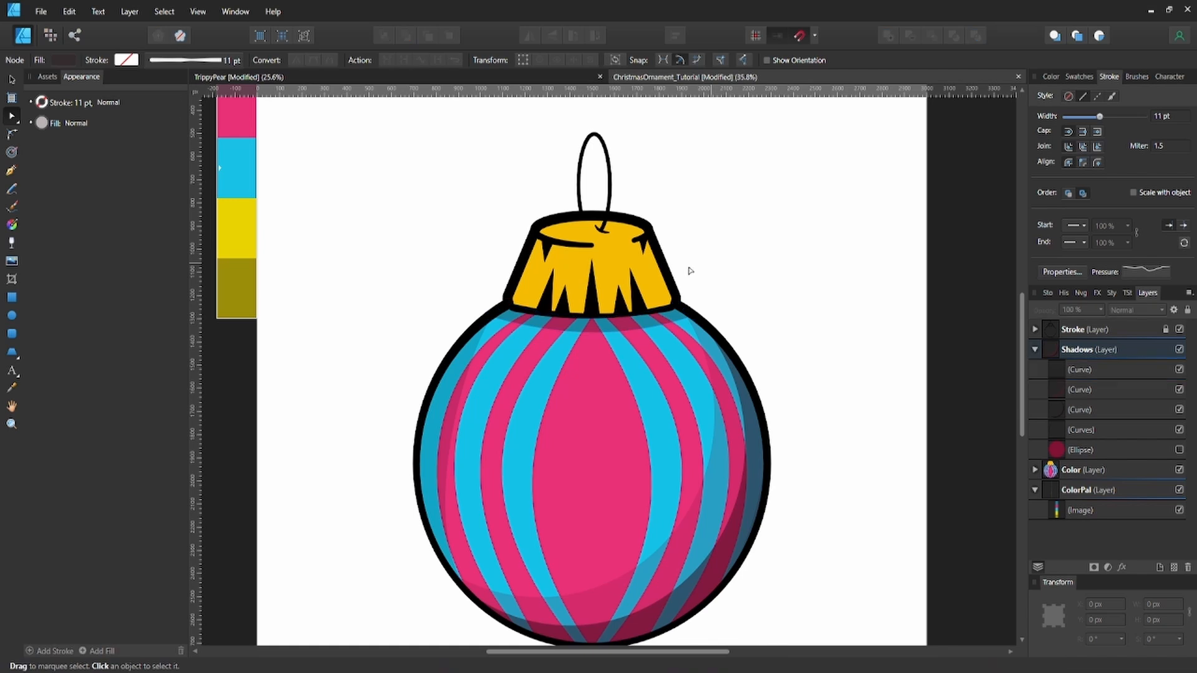
Draw a closed four-point Pen shape as a band across the lower part of the golden cap, with corners on the cap's outline
{"action": "left_click", "coordinate": [1050, 367]}
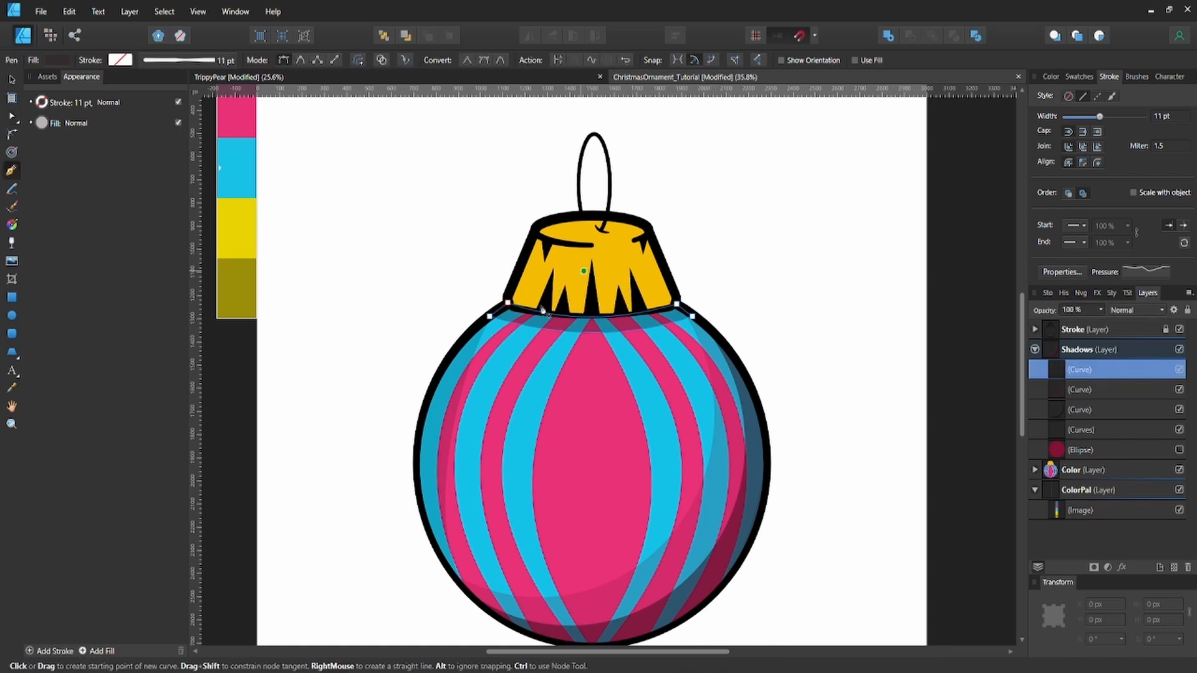
{"action": "key", "text": "p"}
{"action": "key", "text": "a"}
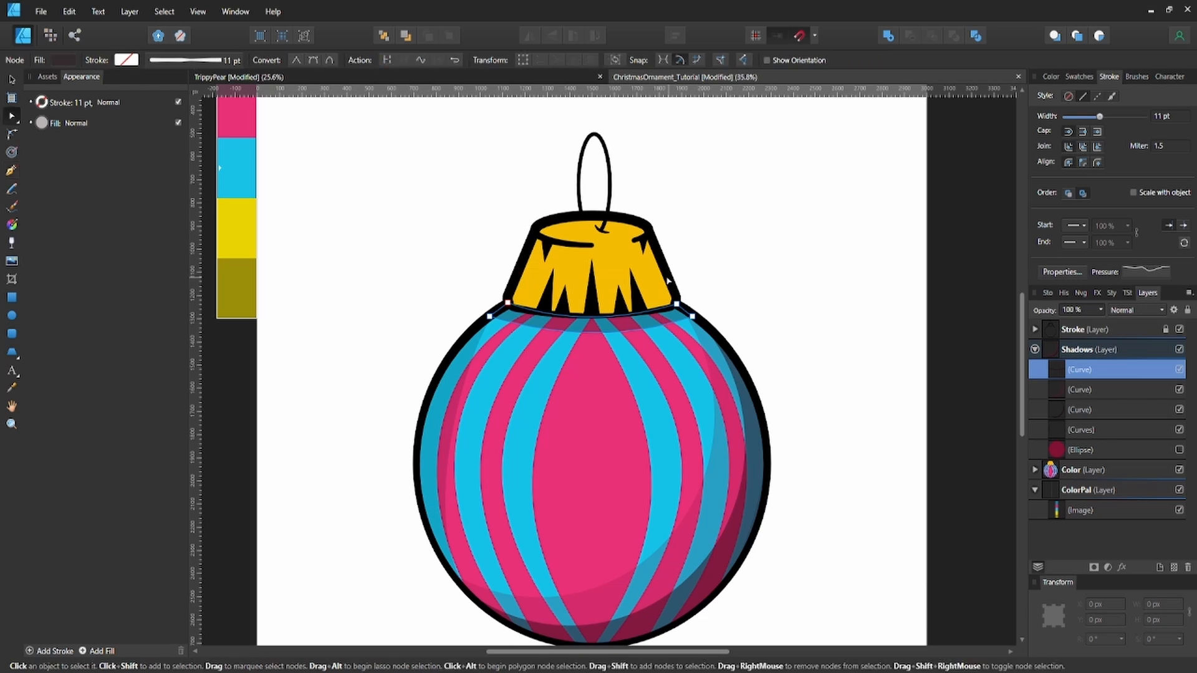
{"action": "key", "text": "p"}
{"action": "left_click", "coordinate": [513, 282]}
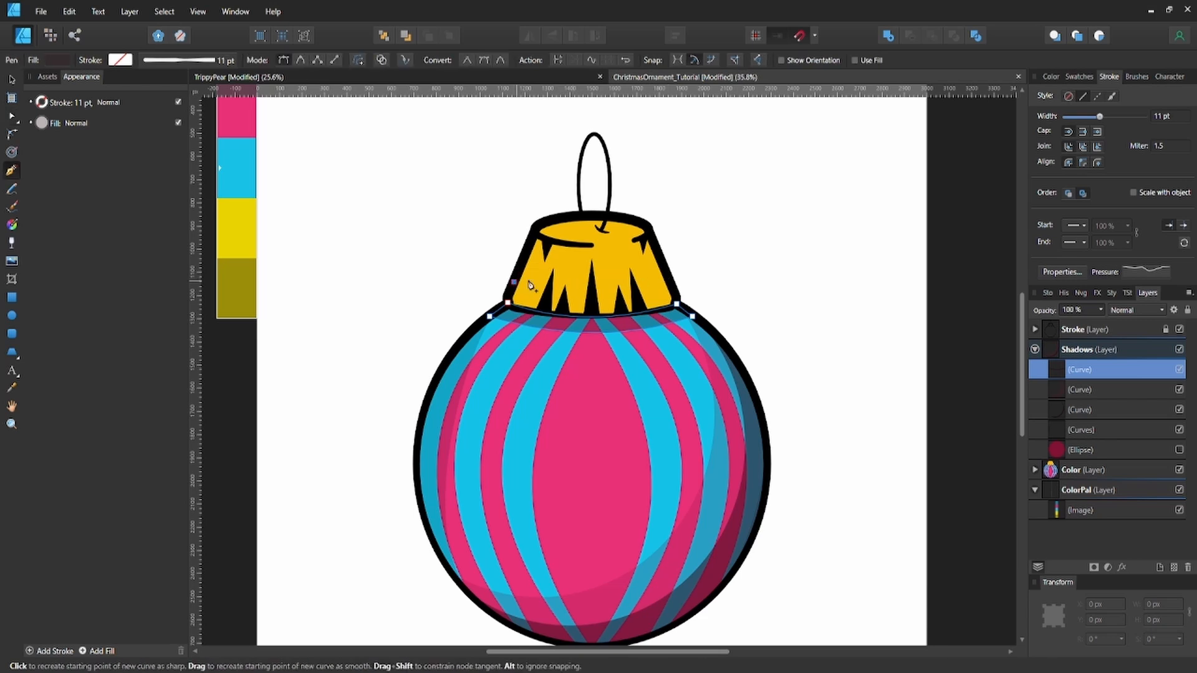
{"action": "left_click", "coordinate": [671, 286]}
{"action": "left_click", "coordinate": [676, 303]}
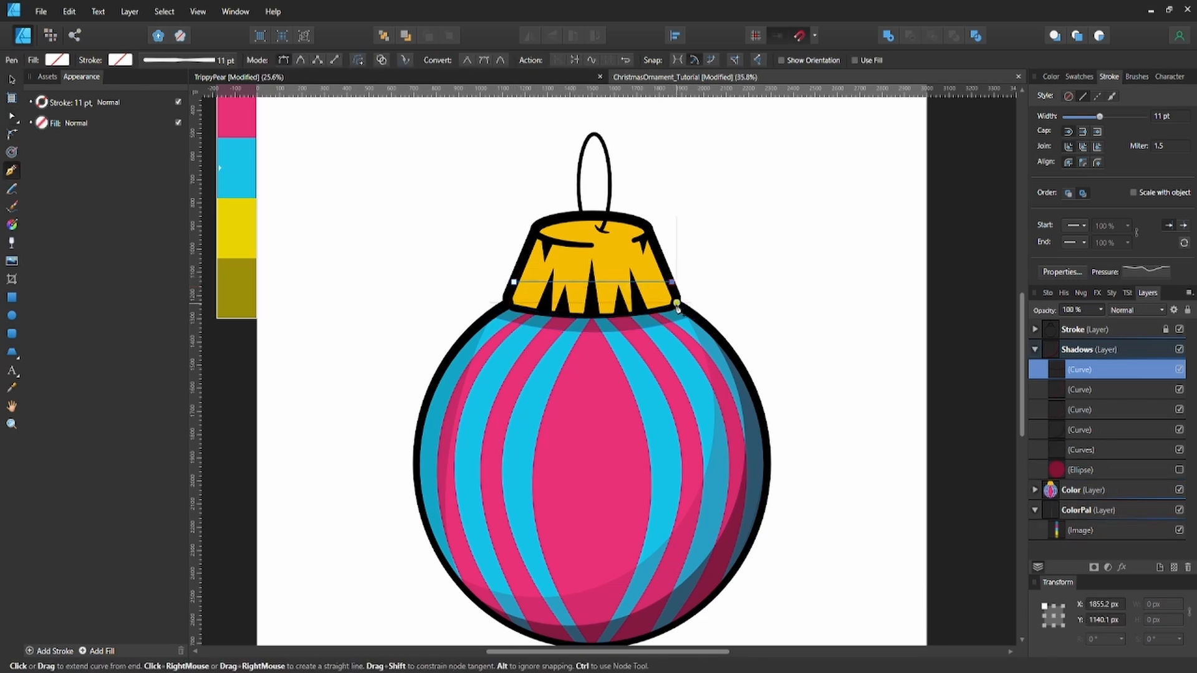
{"action": "left_click", "coordinate": [508, 303]}
{"action": "left_click", "coordinate": [514, 282]}
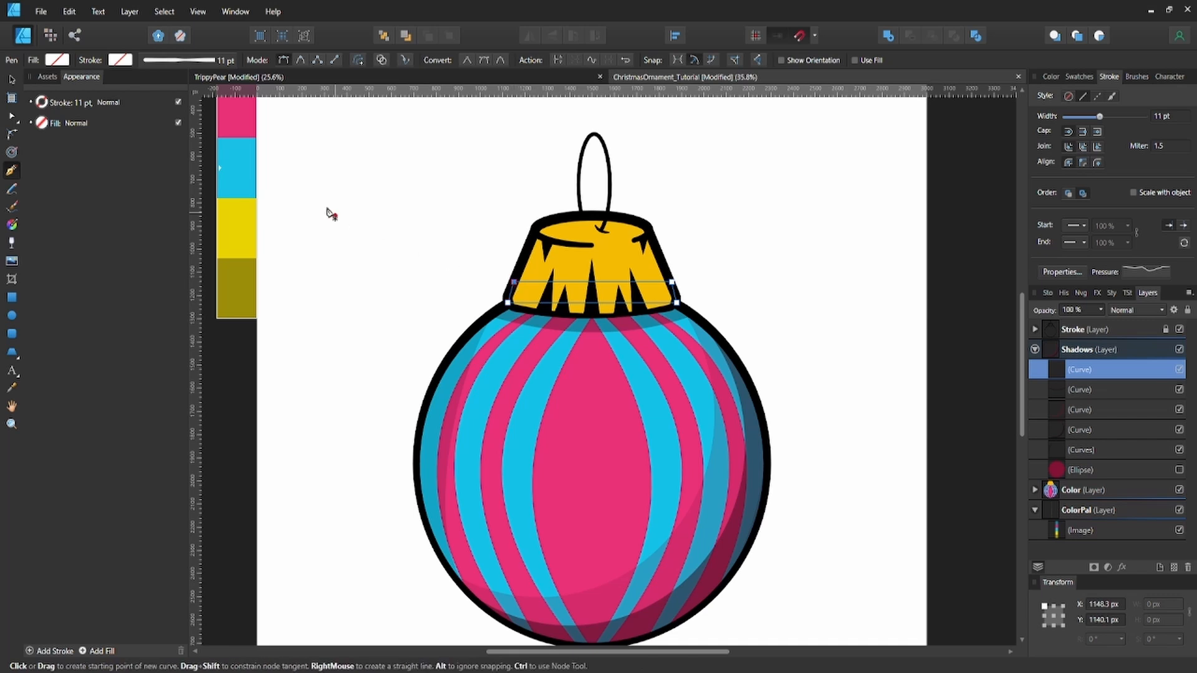
Fill the cap band with the recent golden yellow darkened to a lightness of 9, and bend its edges downward to follow the cap's rim
{"action": "left_click", "coordinate": [57, 60]}
{"action": "left_click", "coordinate": [68, 105]}
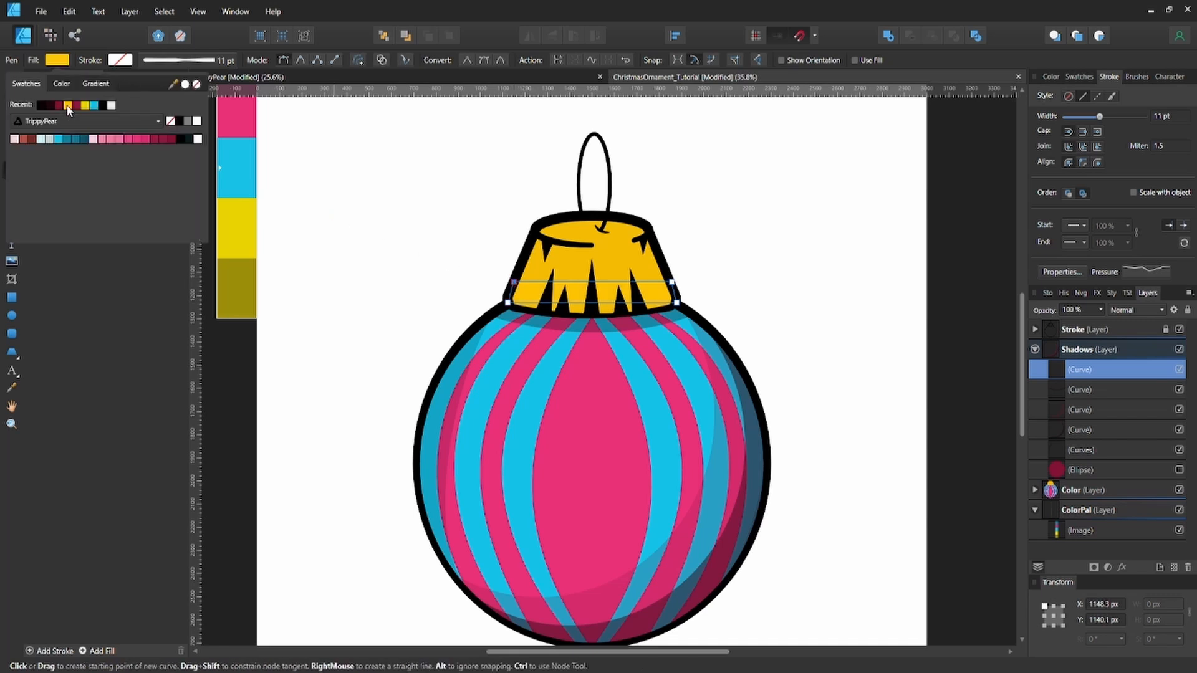
{"action": "left_click", "coordinate": [62, 84]}
{"action": "left_click", "coordinate": [40, 155]}
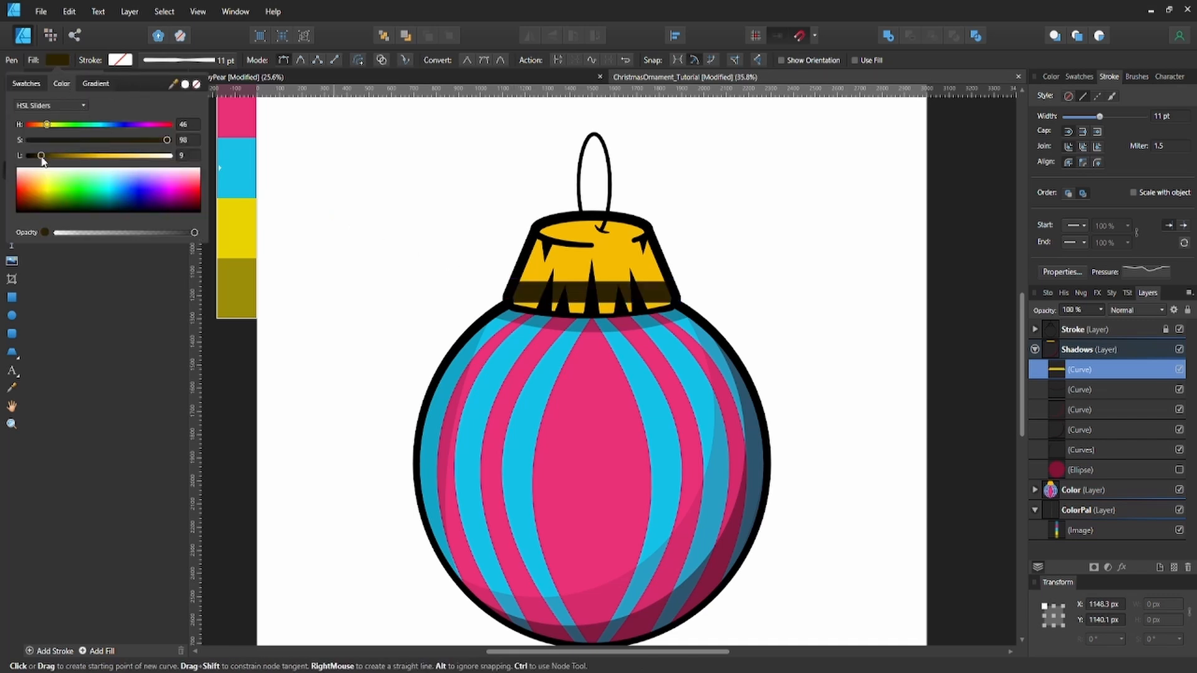
{"action": "key", "text": "a"}
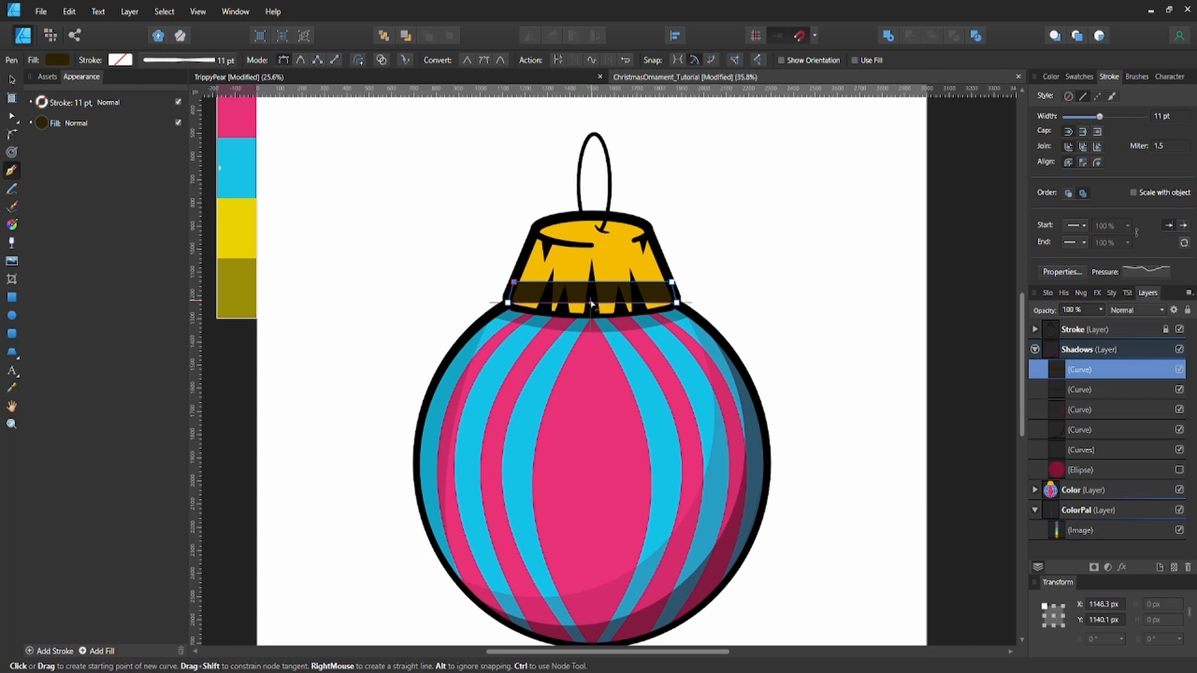
{"action": "mouse_move", "coordinate": [593, 304]}
{"action": "left_mouse_down"}
{"action": "mouse_move", "coordinate": [591, 319]}
{"action": "mouse_move", "coordinate": [591, 305]}
{"action": "left_mouse_up"}
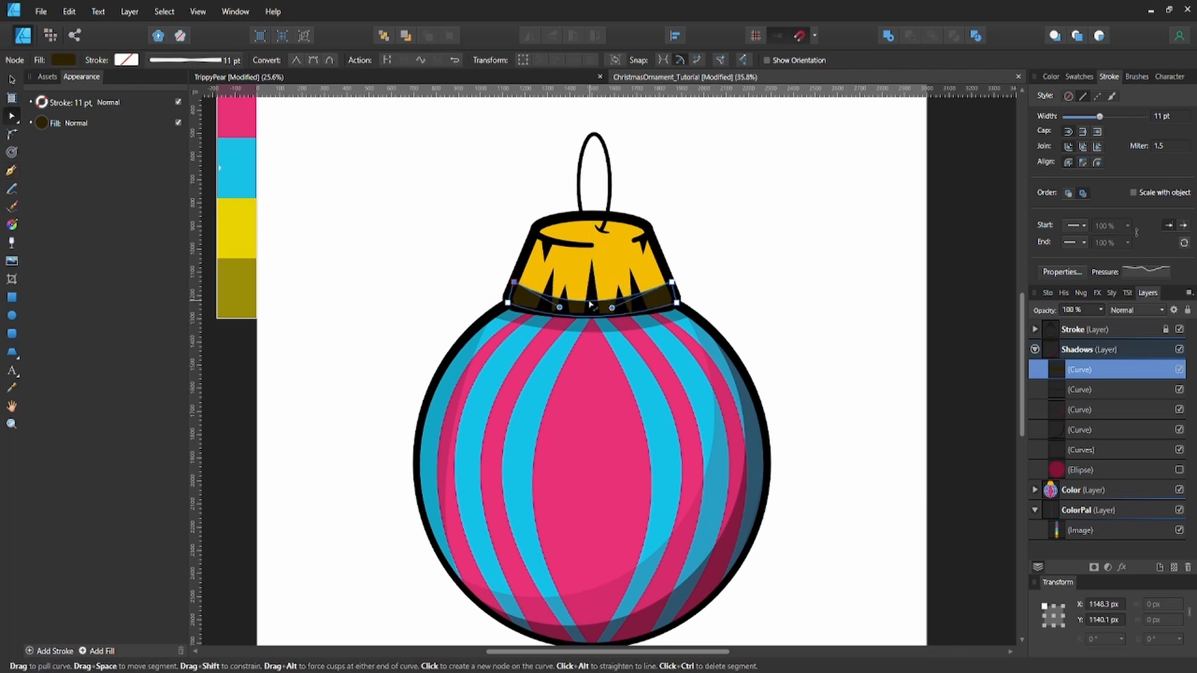
Reduce the cap shadow's fill opacity to about 20%, deselect it and save the document
{"action": "left_click", "coordinate": [69, 62]}
{"action": "left_click_drag", "start_coordinate": [75, 236], "coordinate": [80, 233]}
{"action": "left_click", "coordinate": [90, 233]}
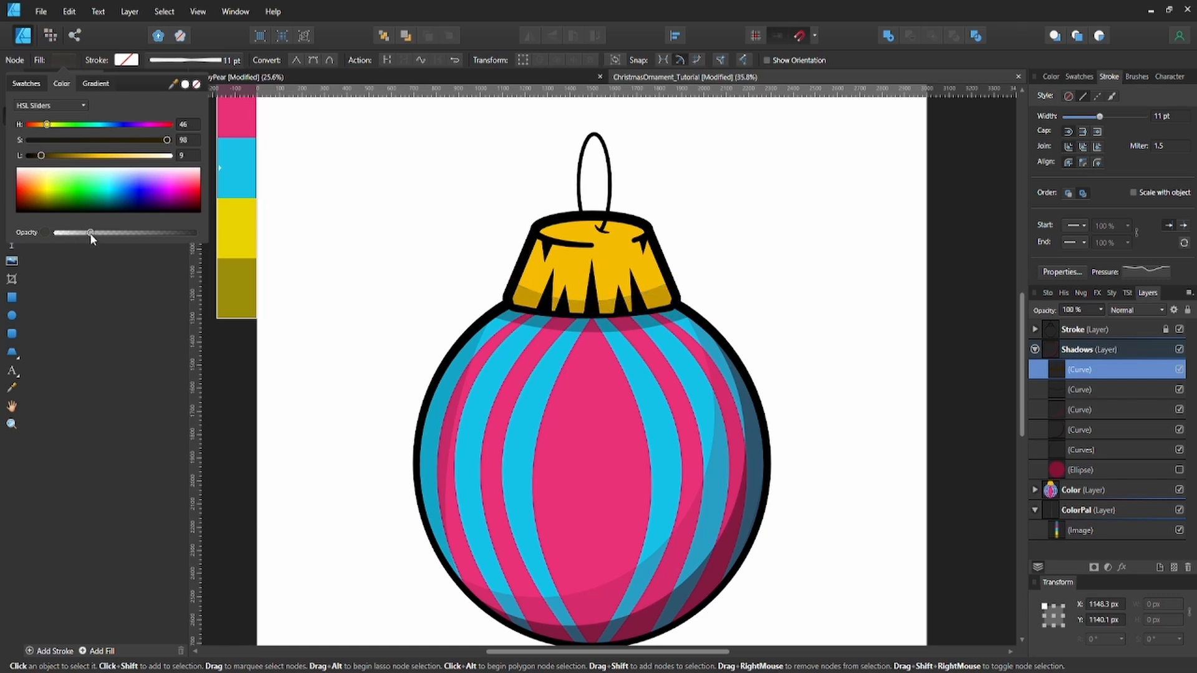
{"action": "left_click", "coordinate": [79, 232]}
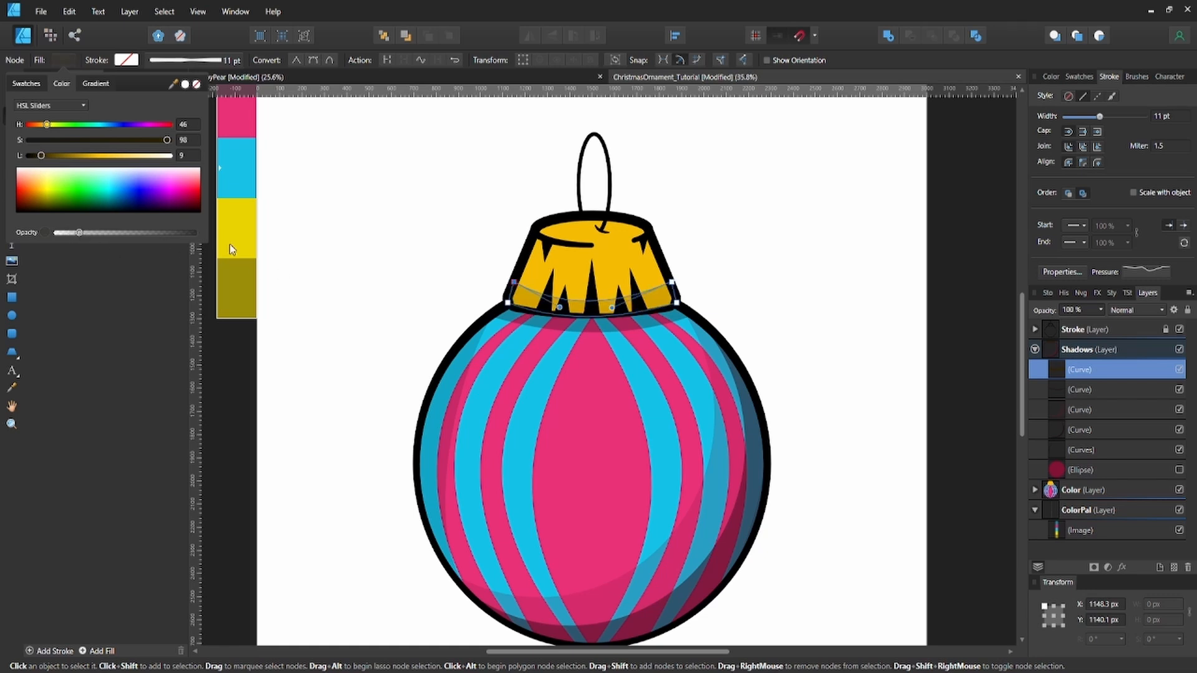
{"action": "left_click", "coordinate": [347, 265]}
{"action": "key", "text": "ctrl+s"}
{"action": "key", "text": "ctrl+0"}
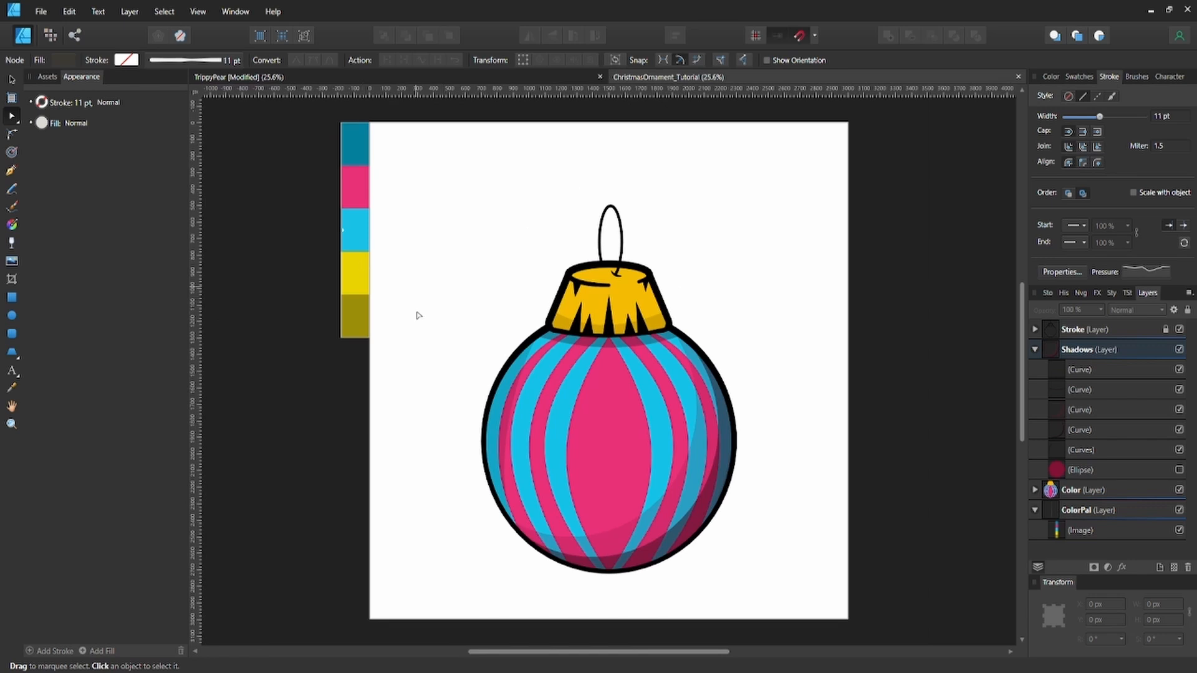
On a new Highlights layer above Color, draw a slanted four-point Pen stripe across the left part of the golden cap
{"action": "scroll", "coordinate": [600, 373], "scroll_direction": "down", "scroll_amount": 1}
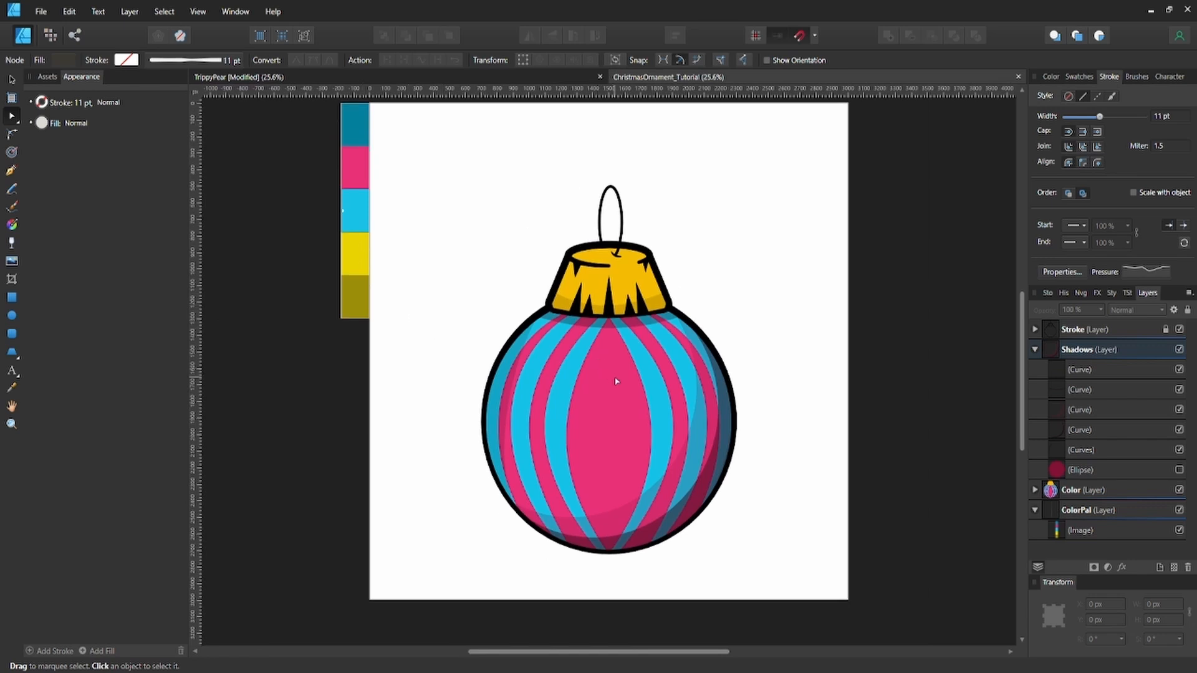
{"action": "left_click", "coordinate": [678, 471]}
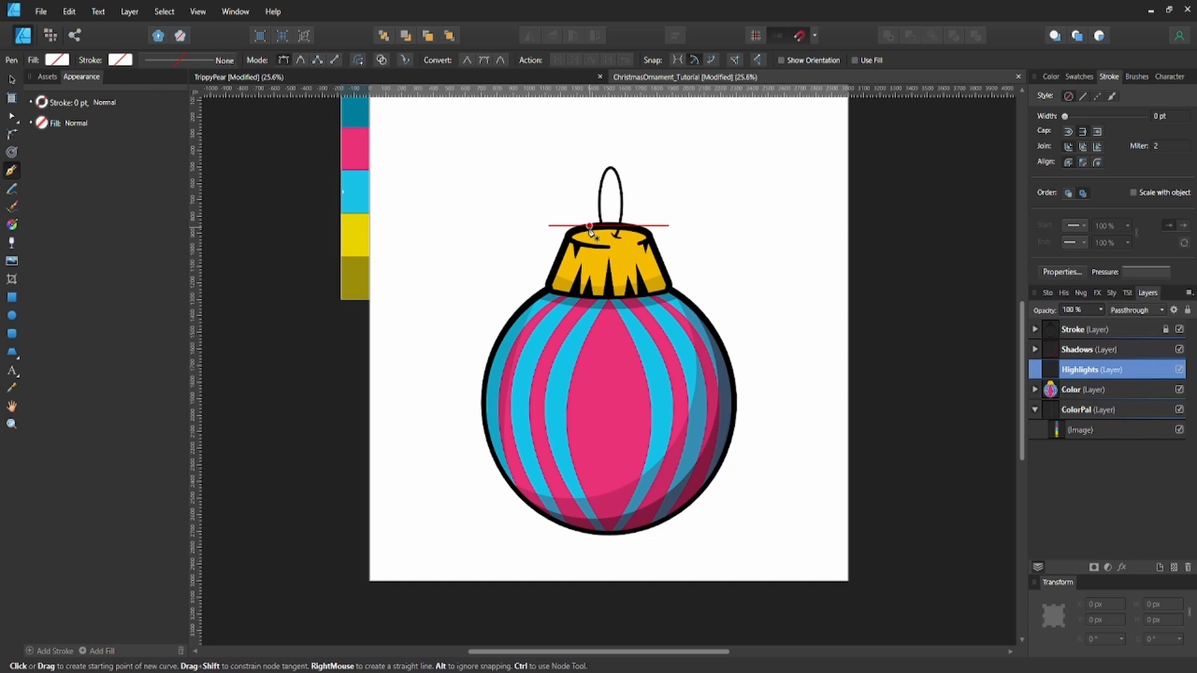
{"action": "left_click", "coordinate": [589, 227]}
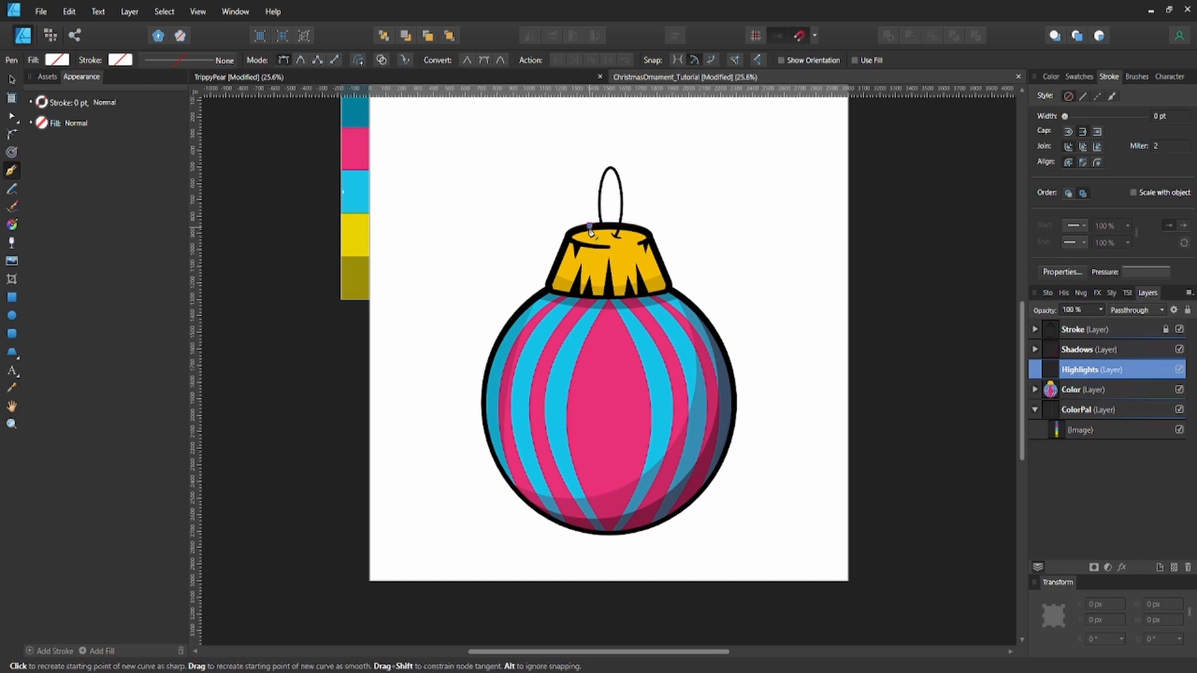
{"action": "scroll", "coordinate": [558, 297], "scroll_direction": "up", "scroll_amount": 3}
{"action": "left_click", "coordinate": [558, 294]}
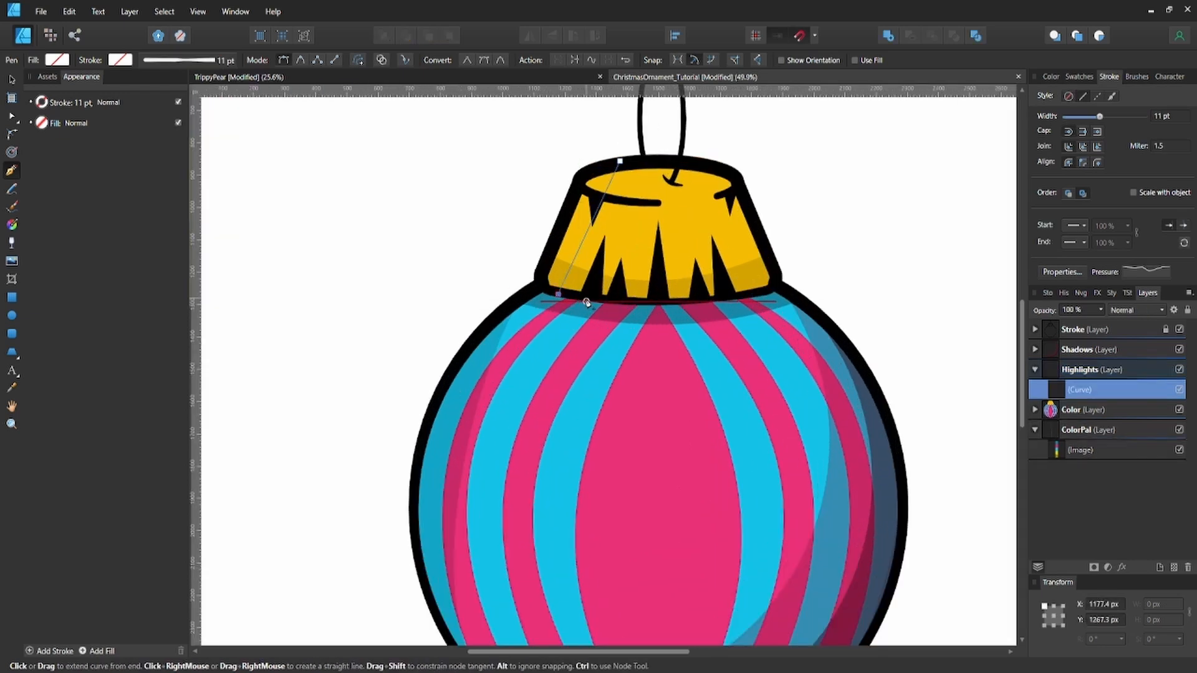
{"action": "left_click", "coordinate": [586, 302]}
{"action": "left_click", "coordinate": [642, 160]}
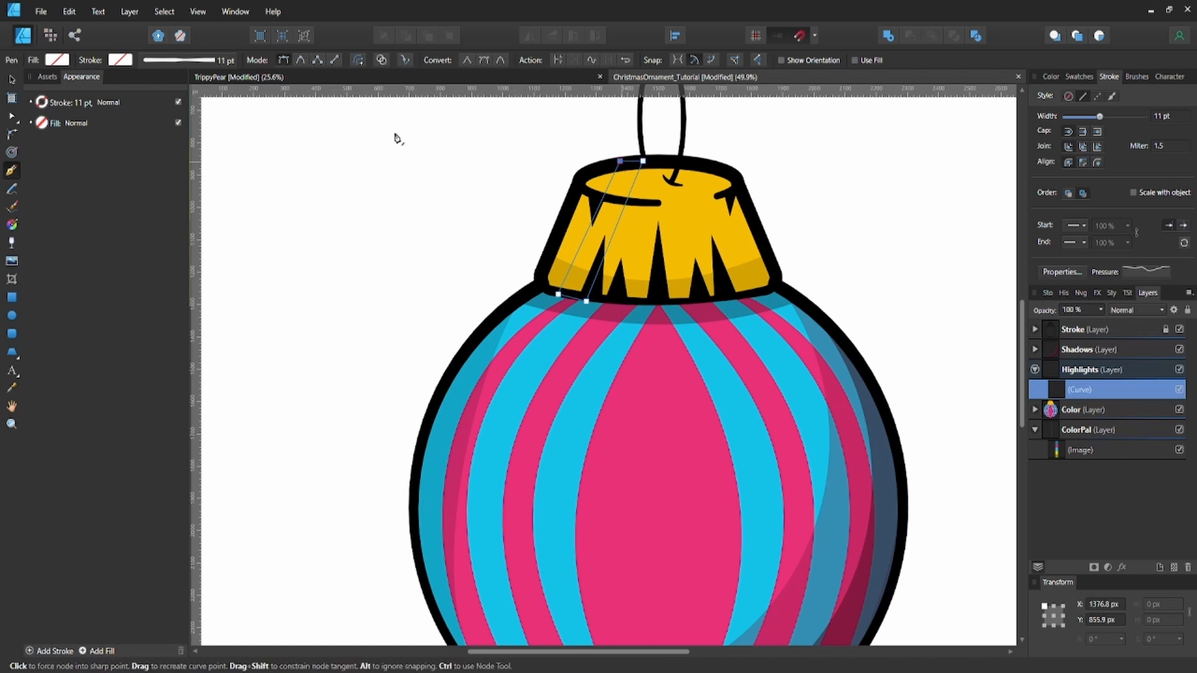
Fill the slanted cap stripe with the recent golden yellow, lightened to a lightness of 94
{"action": "left_click", "coordinate": [59, 60]}
{"action": "left_click", "coordinate": [67, 104]}
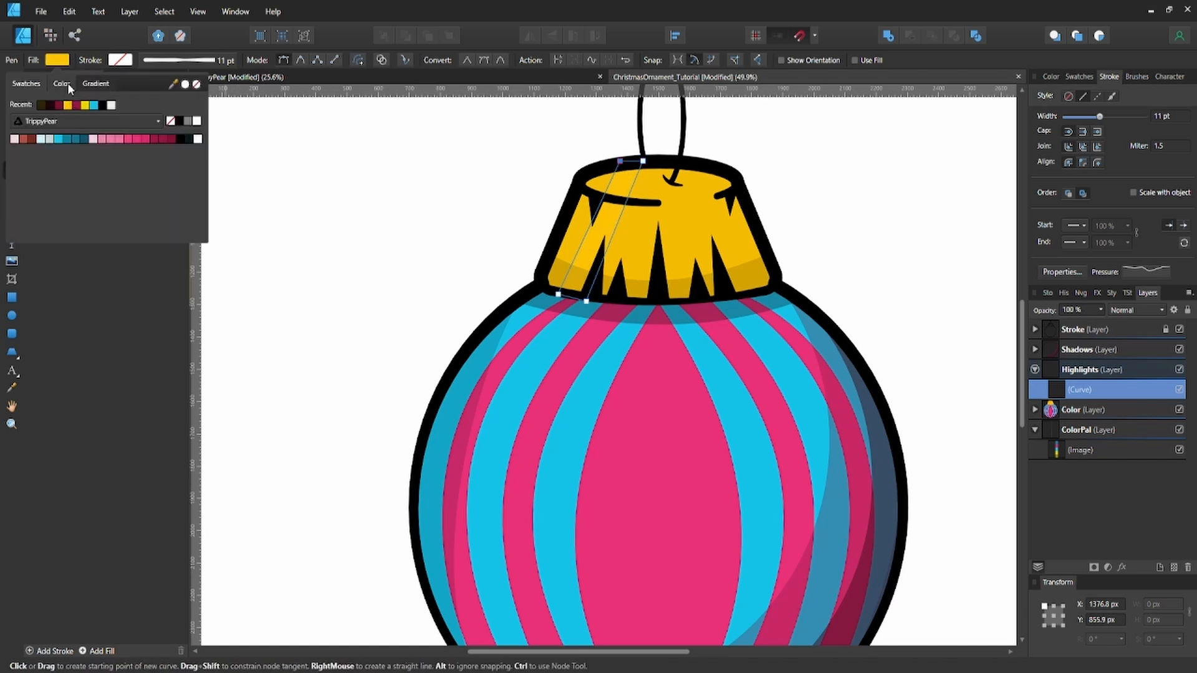
{"action": "left_click", "coordinate": [67, 84]}
{"action": "left_click_drag", "start_coordinate": [141, 156], "coordinate": [161, 156]}
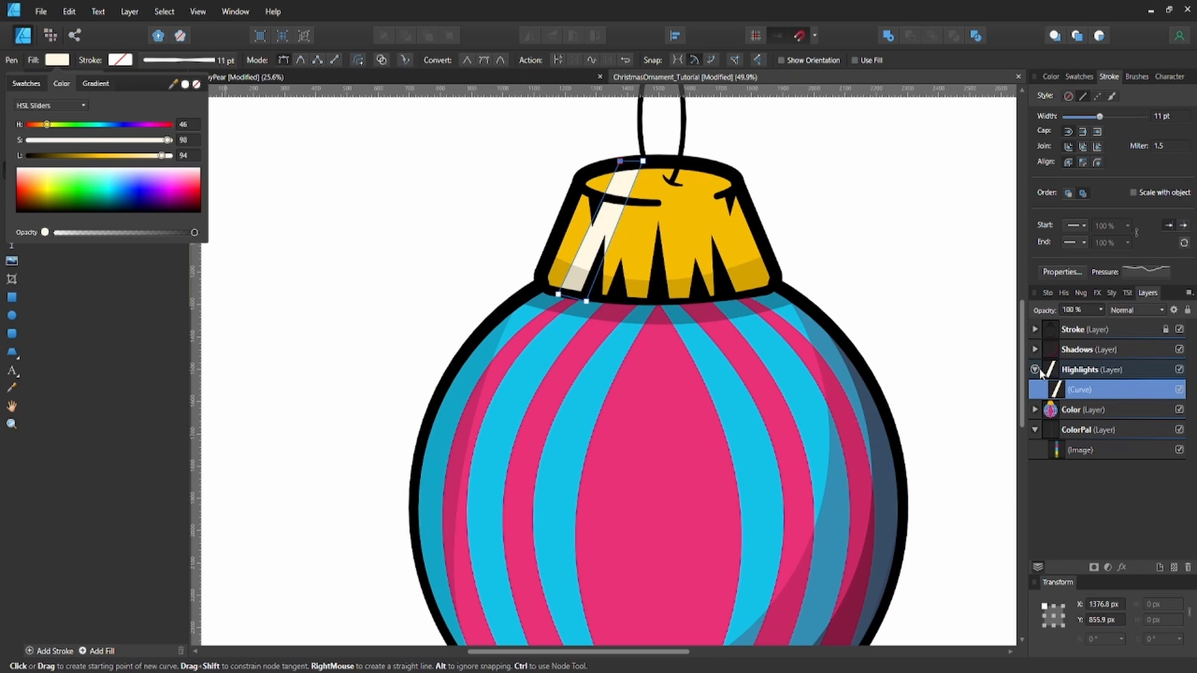
Move the Highlights layer above the Shadows layer
{"action": "left_click", "coordinate": [1090, 376]}
{"action": "left_click", "coordinate": [1088, 373]}
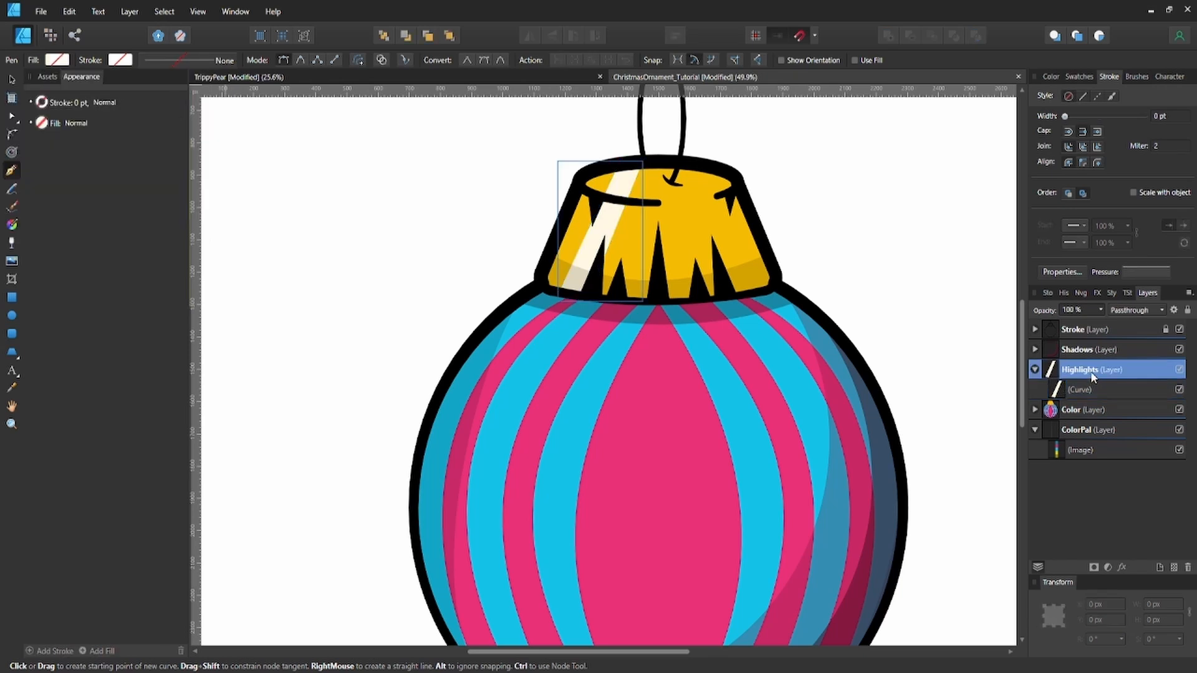
{"action": "left_click_drag", "start_coordinate": [1088, 350], "coordinate": [1089, 340]}
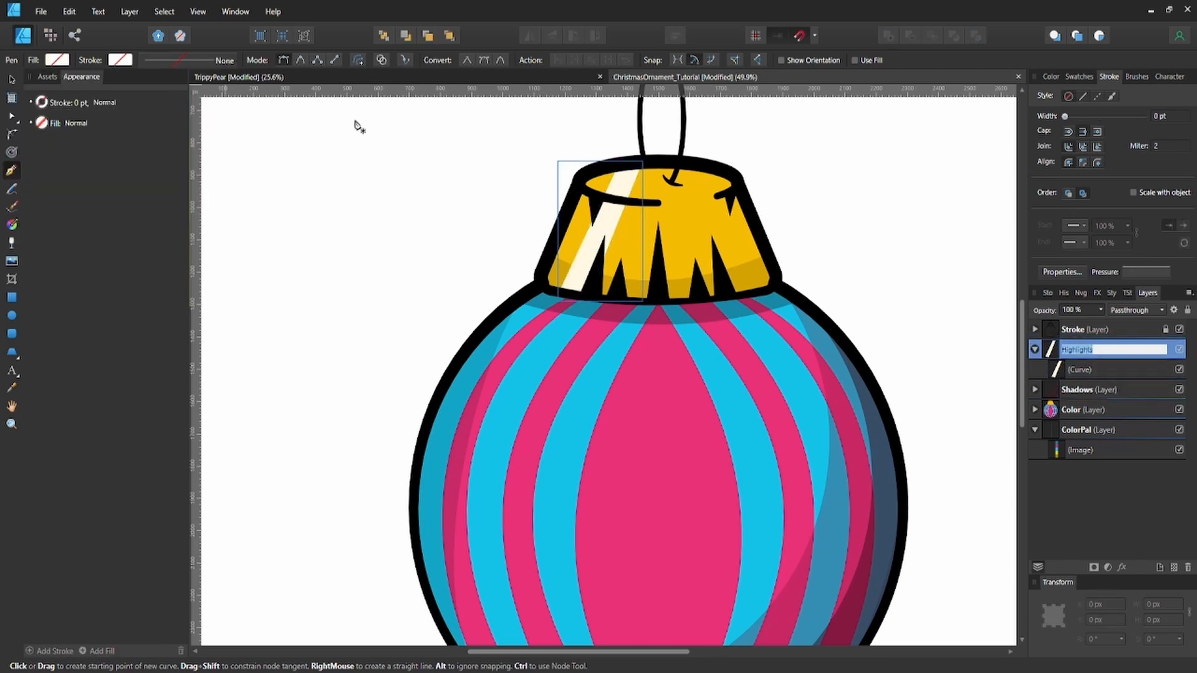
Reduce the cap highlight stripe's fill opacity to about 85%
{"action": "left_click", "coordinate": [1097, 368]}
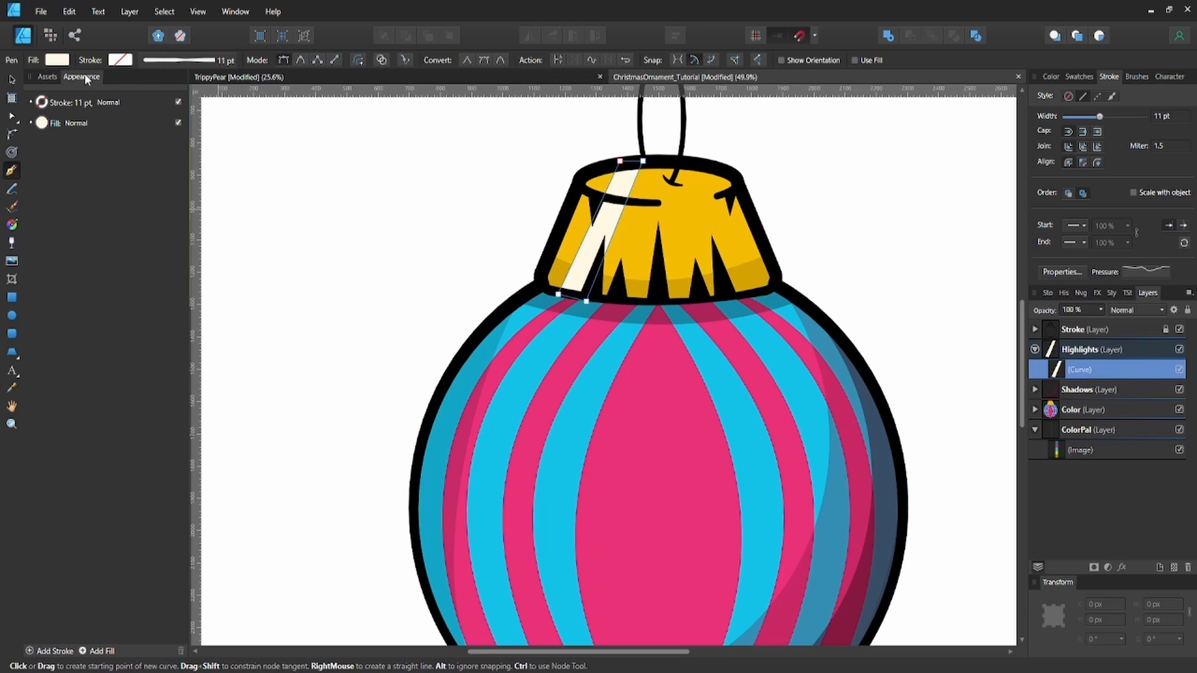
{"action": "left_click", "coordinate": [57, 60]}
{"action": "left_click_drag", "start_coordinate": [130, 232], "coordinate": [175, 231]}
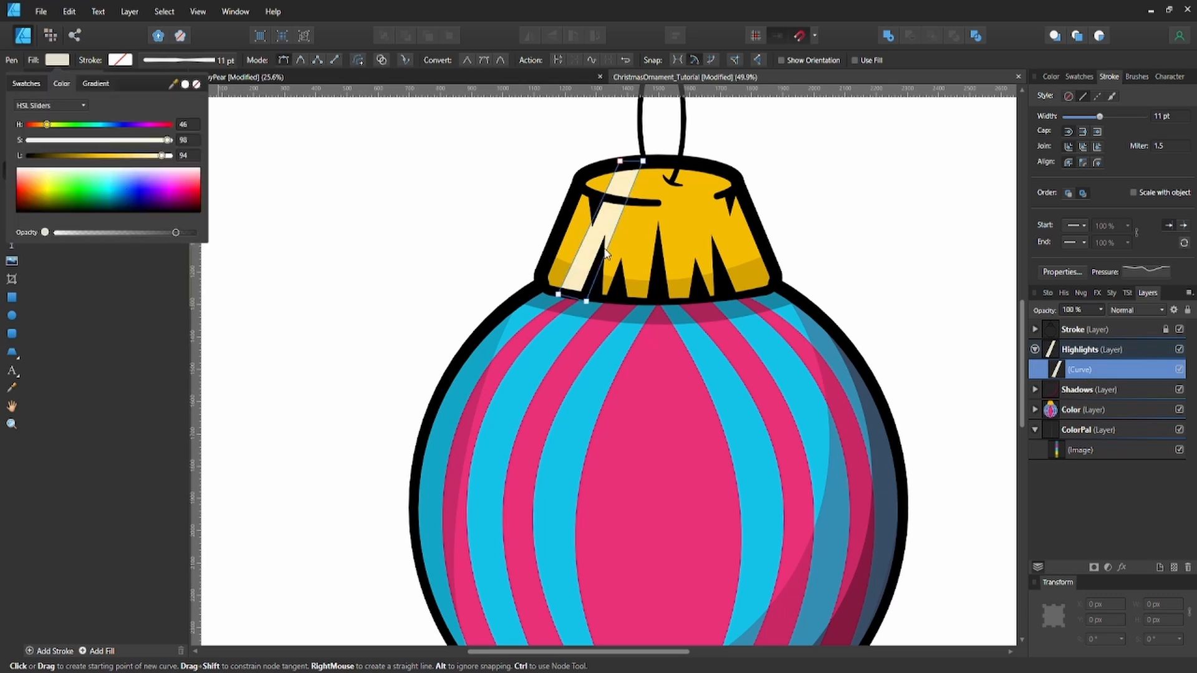
Duplicate the highlight stripe a short distance to its right on the cap and select the copy for node editing
{"action": "key", "text": "v"}
{"action": "left_click_drag", "start_coordinate": [620, 242], "coordinate": [670, 241]}
{"action": "key", "text": "a"}
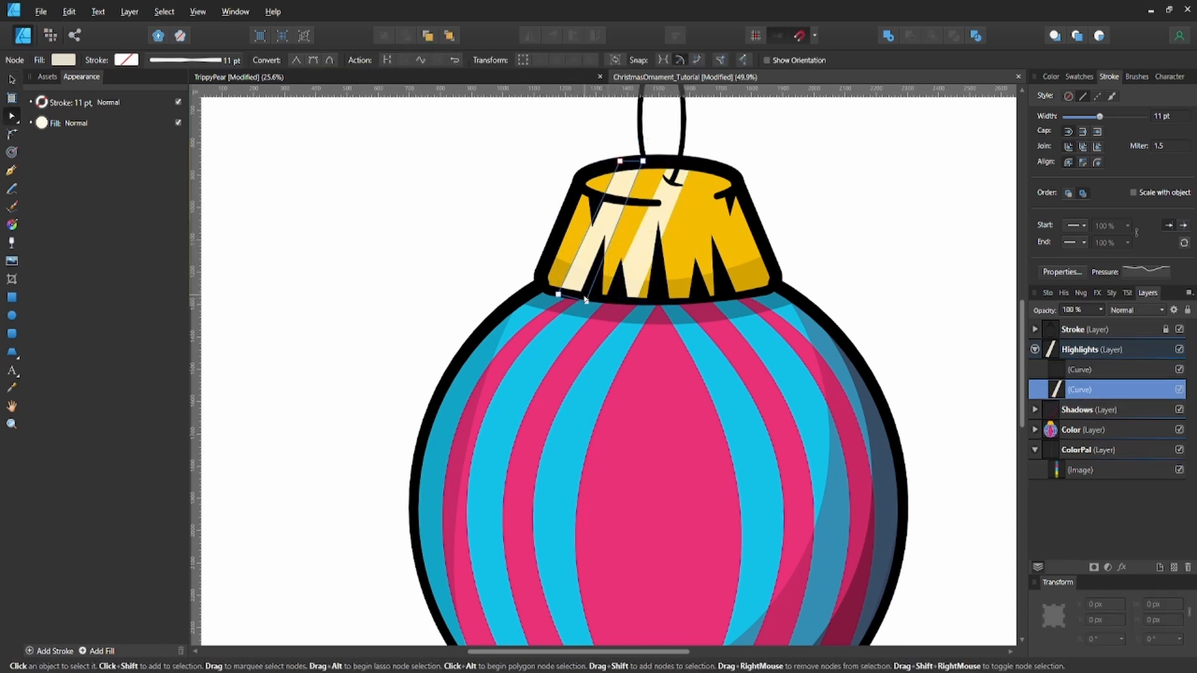
{"action": "left_click", "coordinate": [583, 288]}
{"action": "left_click", "coordinate": [633, 271]}
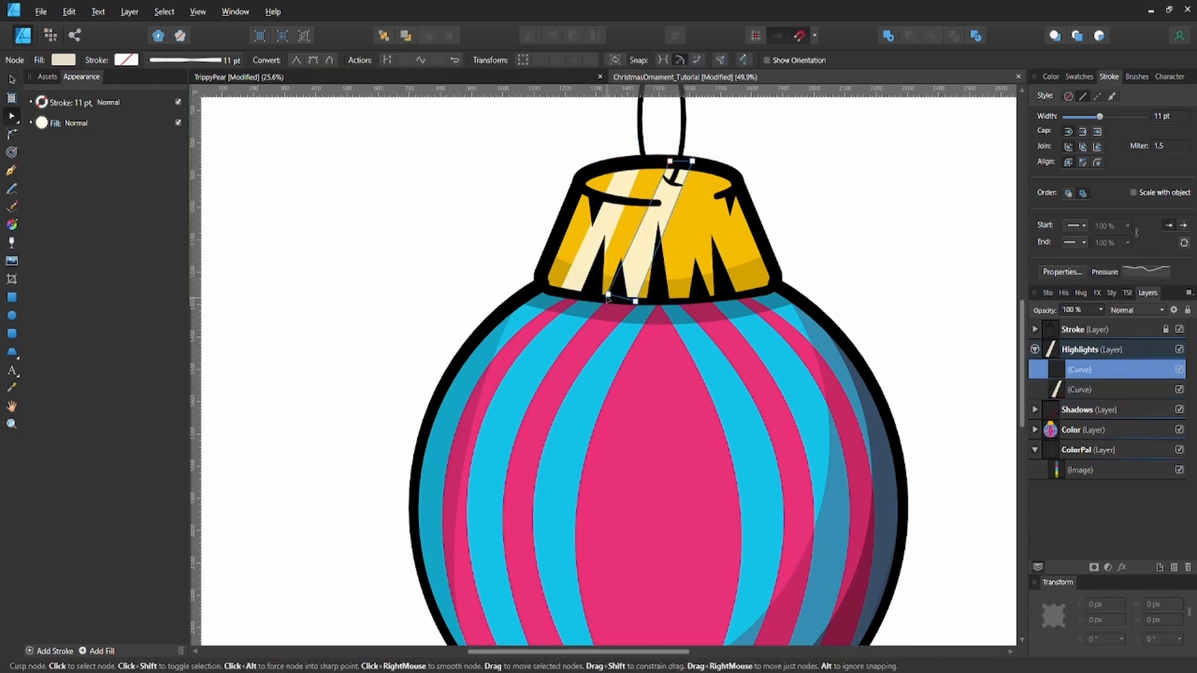
Narrow the duplicated stripe by nudging its upper-right and lower-right corner nodes leftward
{"action": "left_click", "coordinate": [635, 302]}
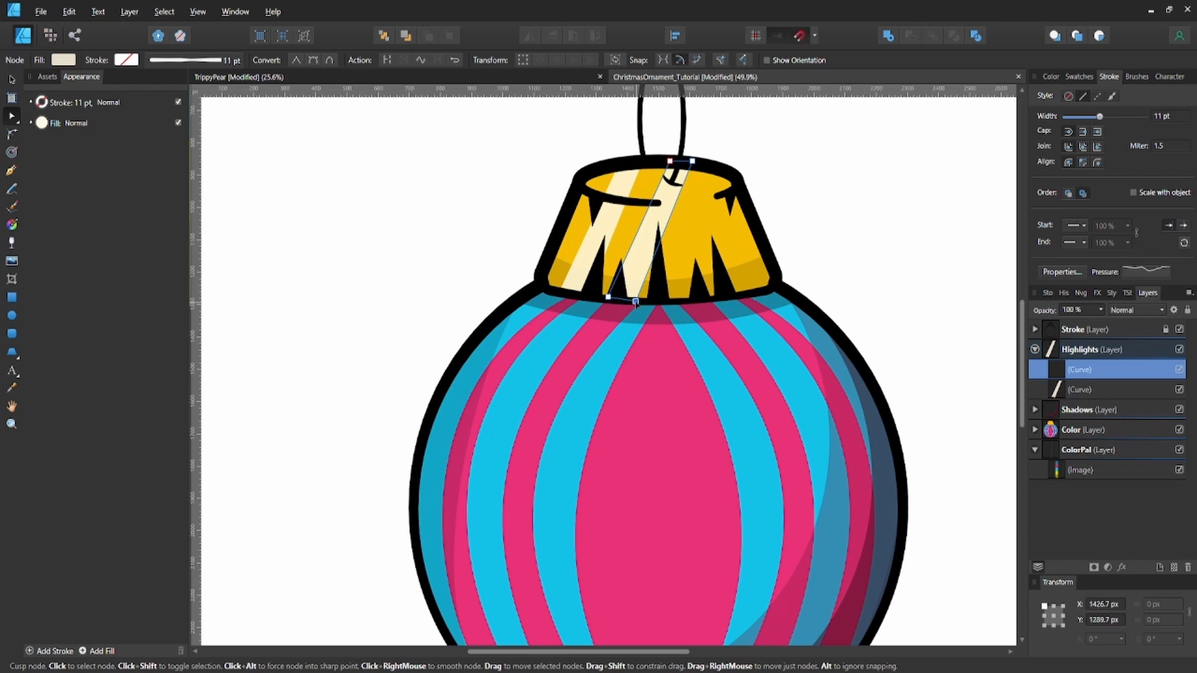
{"action": "key", "text": "Left"}
{"action": "key", "text": "Left"}
{"action": "key", "text": "Left"}
{"action": "key", "text": "Left"}
{"action": "key", "text": "Left"}
{"action": "key", "text": "Left"}
{"action": "key", "text": "Left"}
{"action": "key", "text": "Left"}
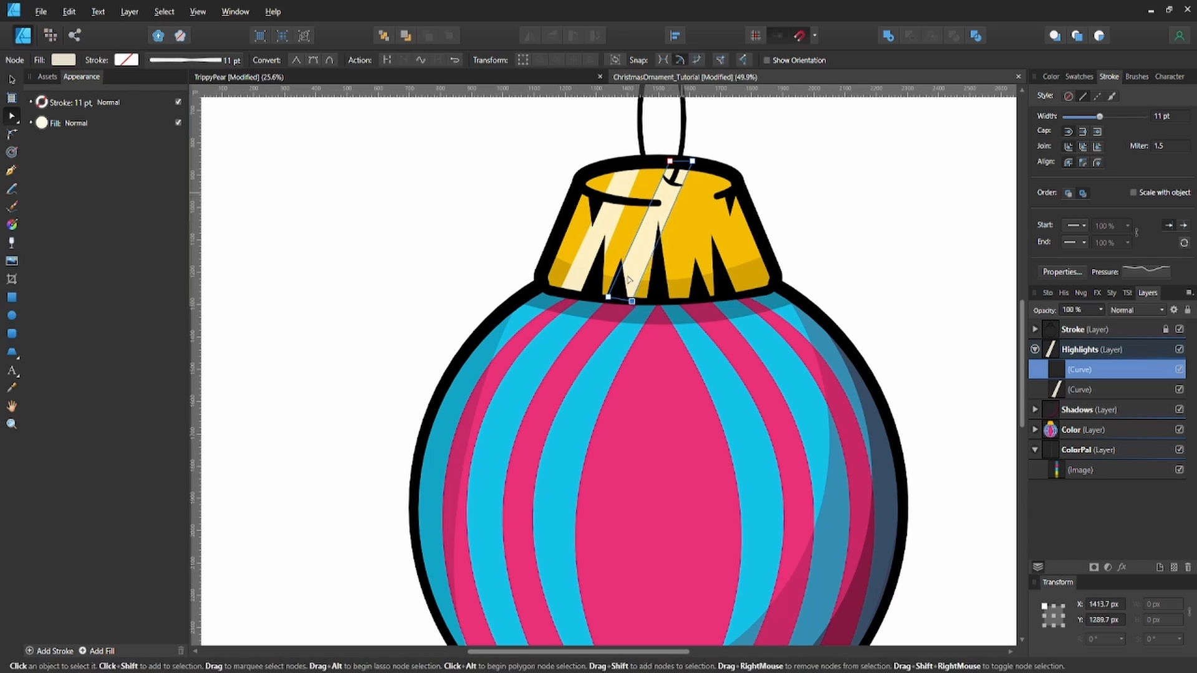
{"action": "key", "text": "Left"}
{"action": "key", "text": "Left"}
{"action": "key", "text": "Left"}
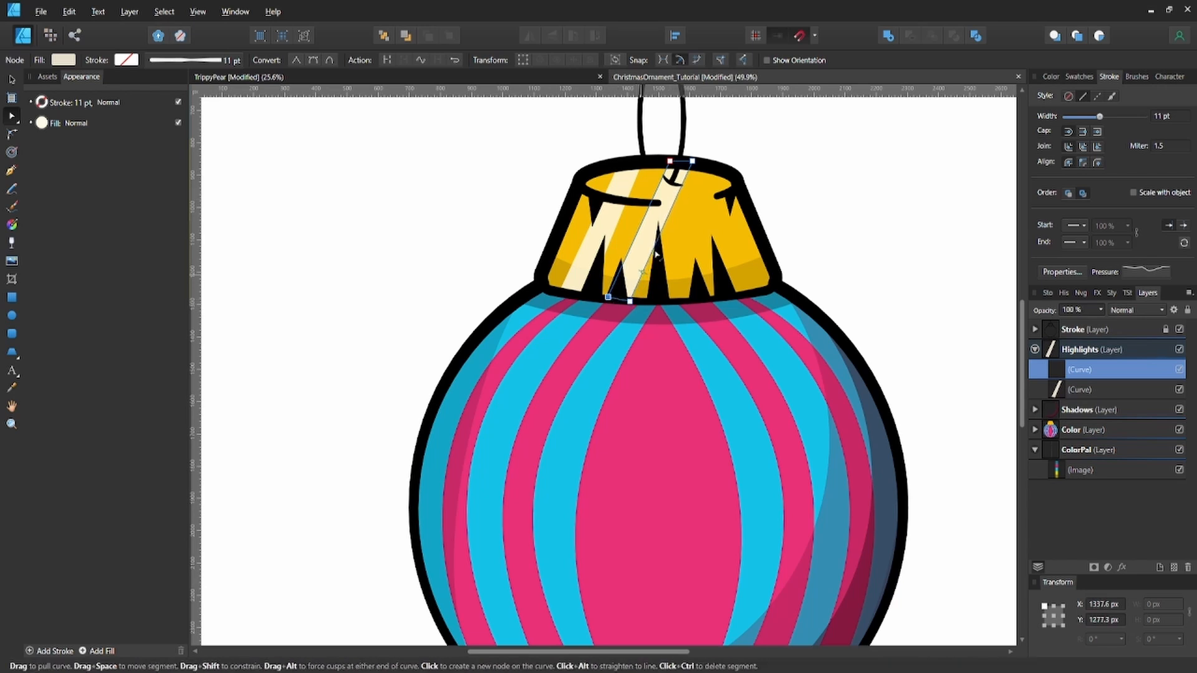
{"action": "left_click", "coordinate": [691, 161]}
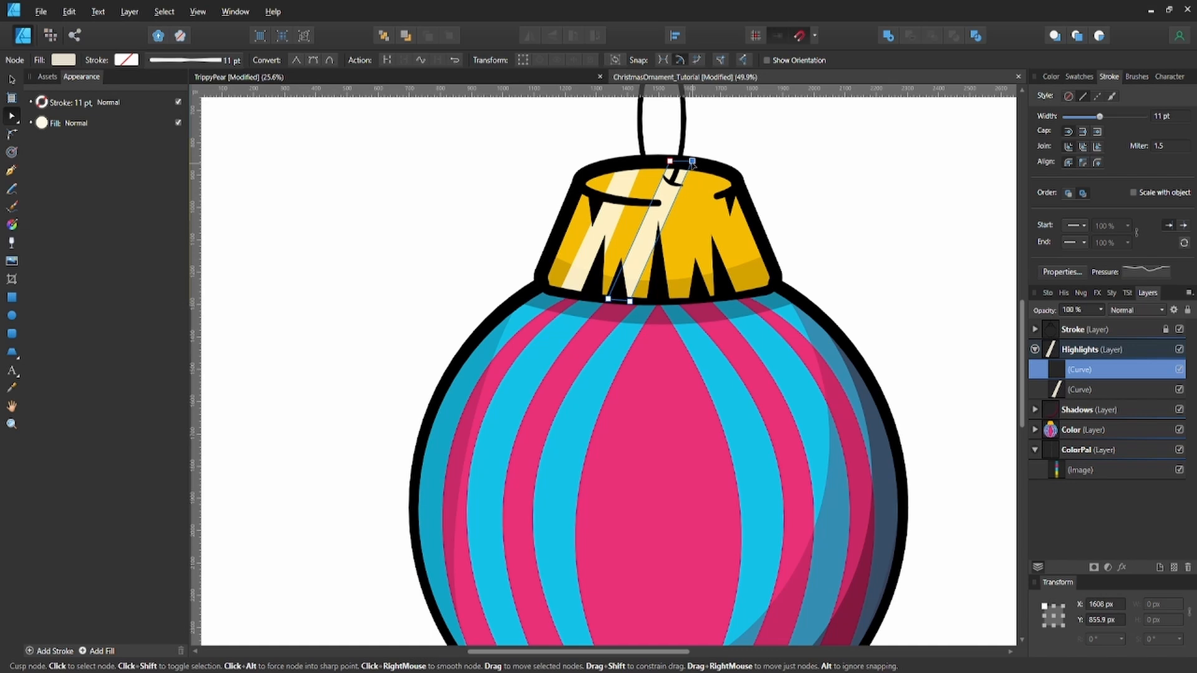
{"action": "key", "text": "Left"}
{"action": "key", "text": "Left"}
{"action": "key", "text": "Left"}
{"action": "key", "text": "Left"}
{"action": "key", "text": "Left"}
{"action": "key", "text": "Left"}
{"action": "key", "text": "Left"}
{"action": "key", "text": "Left"}
{"action": "key", "text": "Left"}
{"action": "key", "text": "Left"}
{"action": "left_click", "coordinate": [629, 301]}
{"action": "key", "text": "Left"}
{"action": "key", "text": "Left"}
{"action": "key", "text": "Left"}
{"action": "key", "text": "Left"}
{"action": "key", "text": "Left"}
{"action": "key", "text": "Left"}
{"action": "key", "text": "Left"}
{"action": "key", "text": "Left"}
{"action": "key", "text": "Left"}
{"action": "key", "text": "Left"}
{"action": "key", "text": "Left"}
{"action": "key", "text": "Left"}
{"action": "key", "text": "Left"}
{"action": "left_click", "coordinate": [688, 162]}
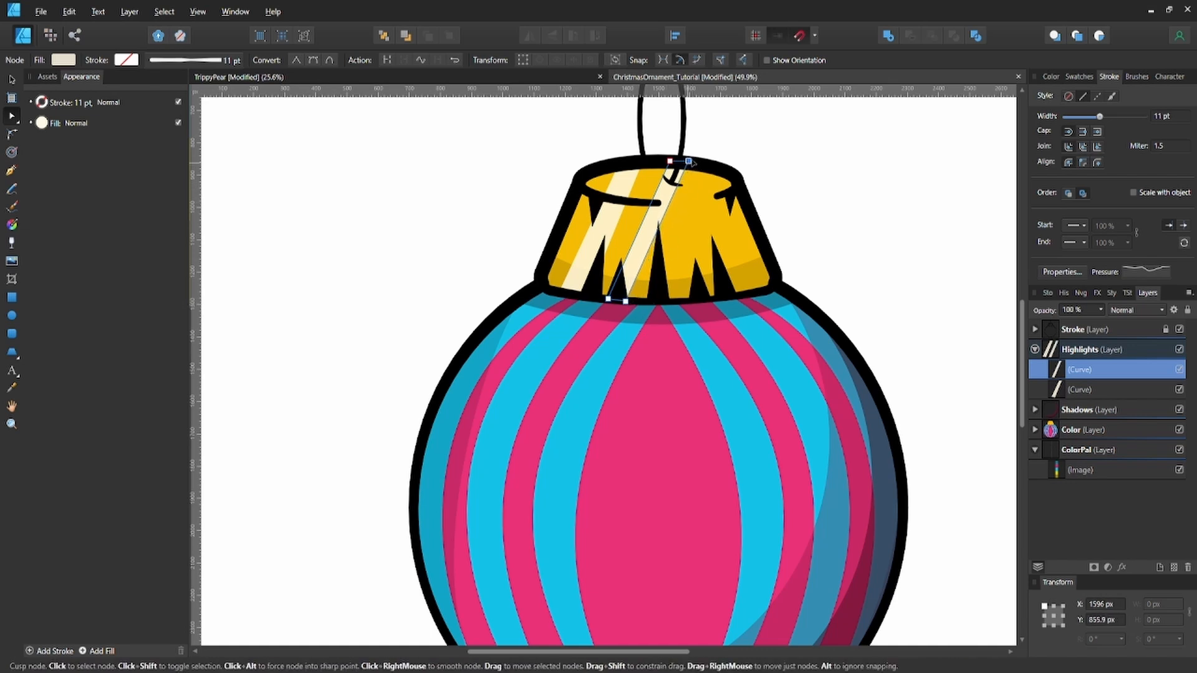
{"action": "key", "text": "Left"}
{"action": "key", "text": "Left"}
{"action": "key", "text": "Left"}
{"action": "key", "text": "Left"}
{"action": "key", "text": "Left"}
{"action": "key", "text": "Left"}
{"action": "key", "text": "Left"}
{"action": "key", "text": "Left"}
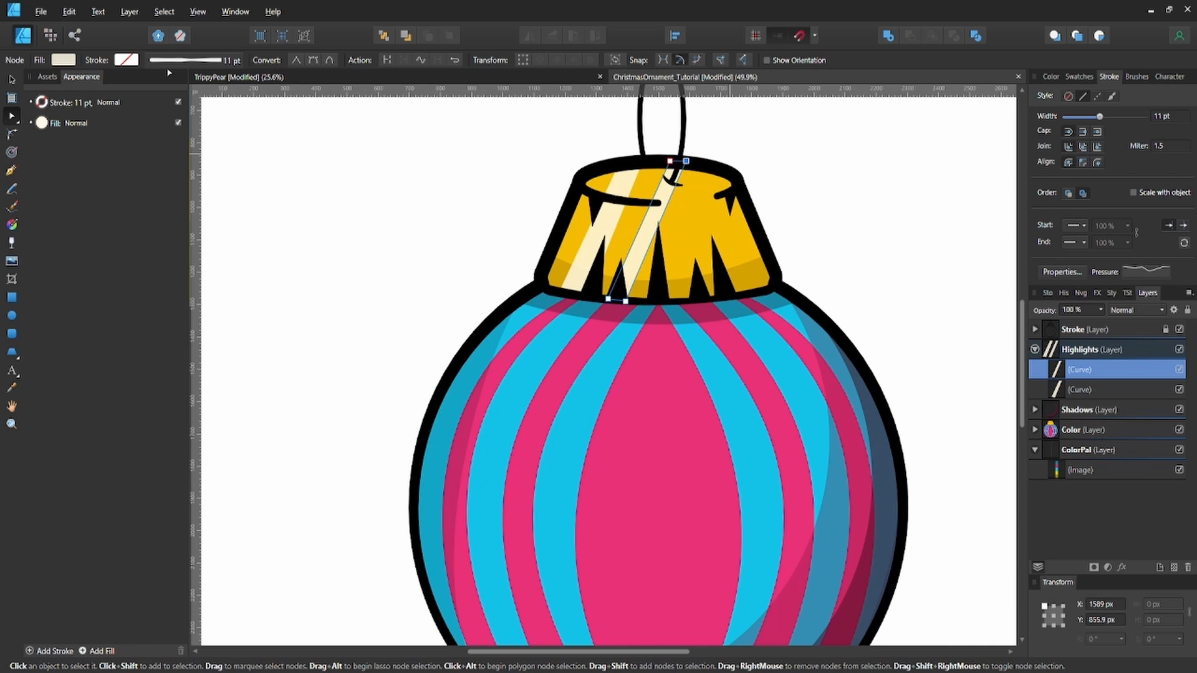
Reduce the narrower stripe's fill opacity to about 70% and deselect it
{"action": "left_click", "coordinate": [63, 59]}
{"action": "left_click", "coordinate": [114, 234]}
{"action": "left_click_drag", "start_coordinate": [123, 234], "coordinate": [150, 232]}
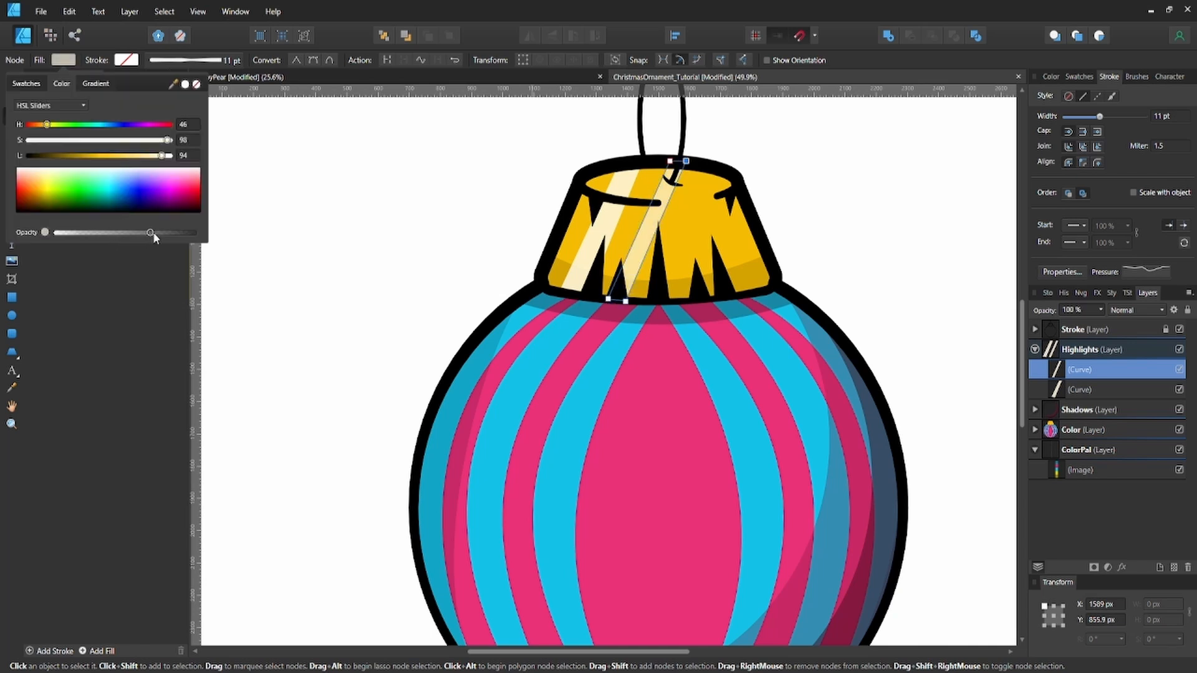
{"action": "left_click", "coordinate": [304, 215]}
{"action": "left_click", "coordinate": [305, 217]}
{"action": "scroll", "coordinate": [398, 244], "scroll_direction": "down", "scroll_amount": 3}
{"action": "scroll", "coordinate": [397, 244], "scroll_direction": "down", "scroll_amount": 1}
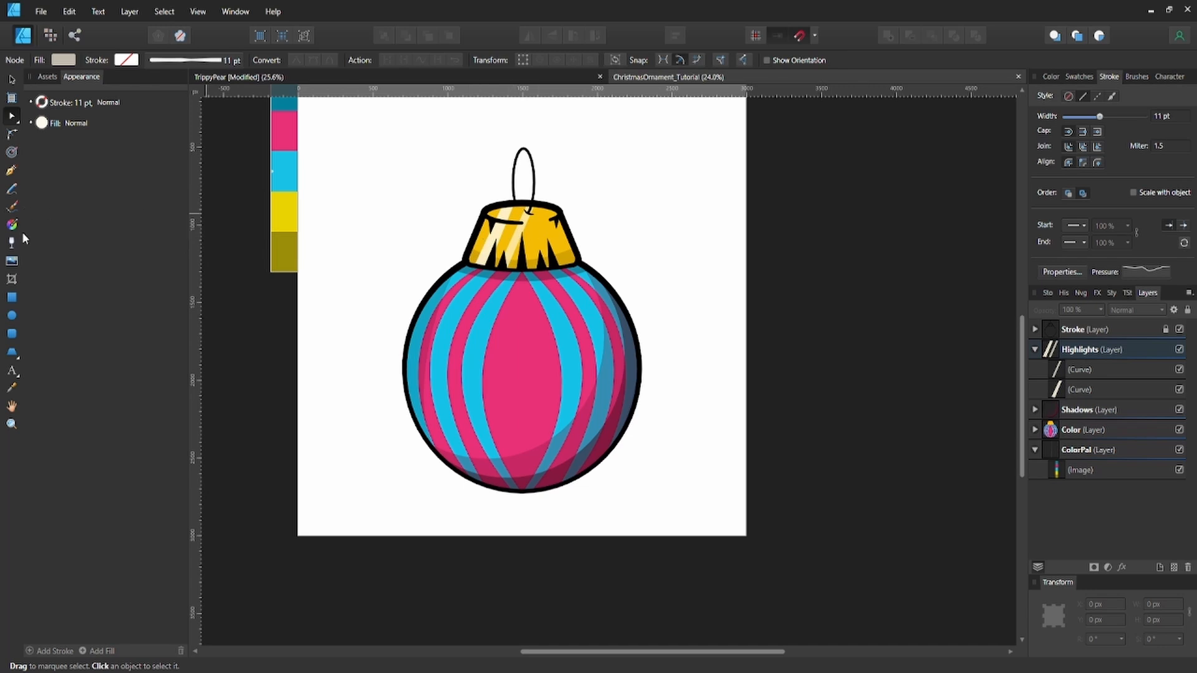
Draw an ellipse of about 503 × 144.5 px from the centre of the cap's top opening to cover it
{"action": "left_click", "coordinate": [15, 315]}
{"action": "scroll", "coordinate": [524, 215], "scroll_direction": "up", "scroll_amount": 3}
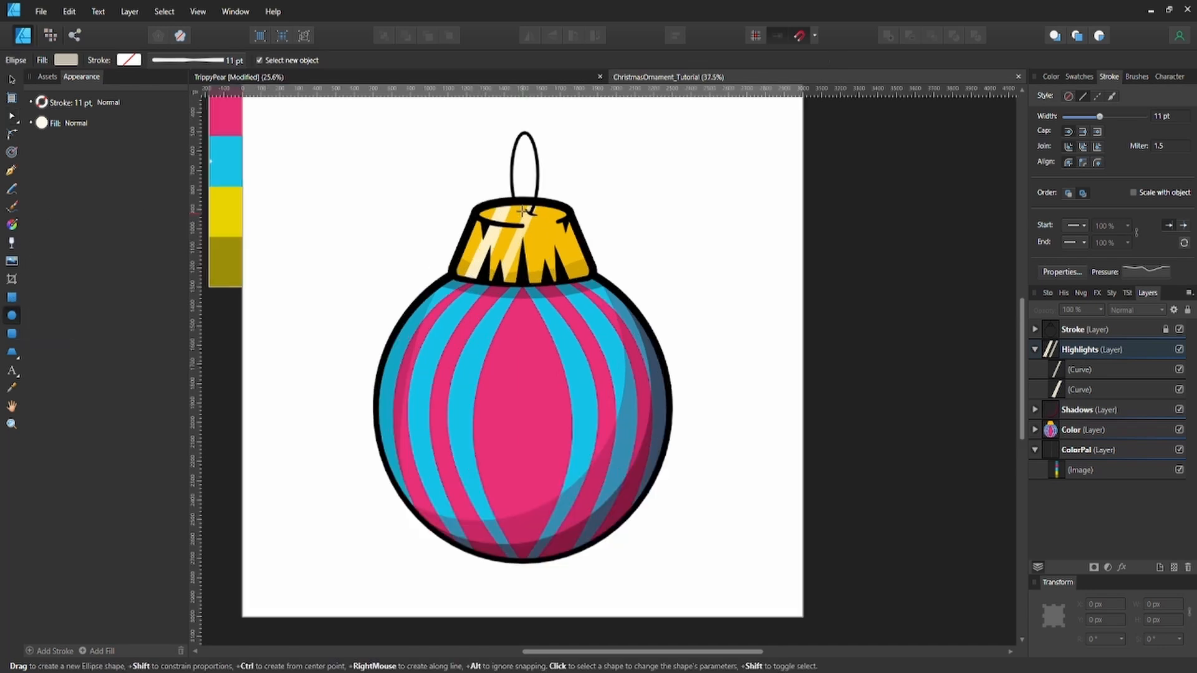
{"action": "left_click_drag", "start_coordinate": [523, 214], "coordinate": [596, 235]}
{"action": "key", "text": "v"}
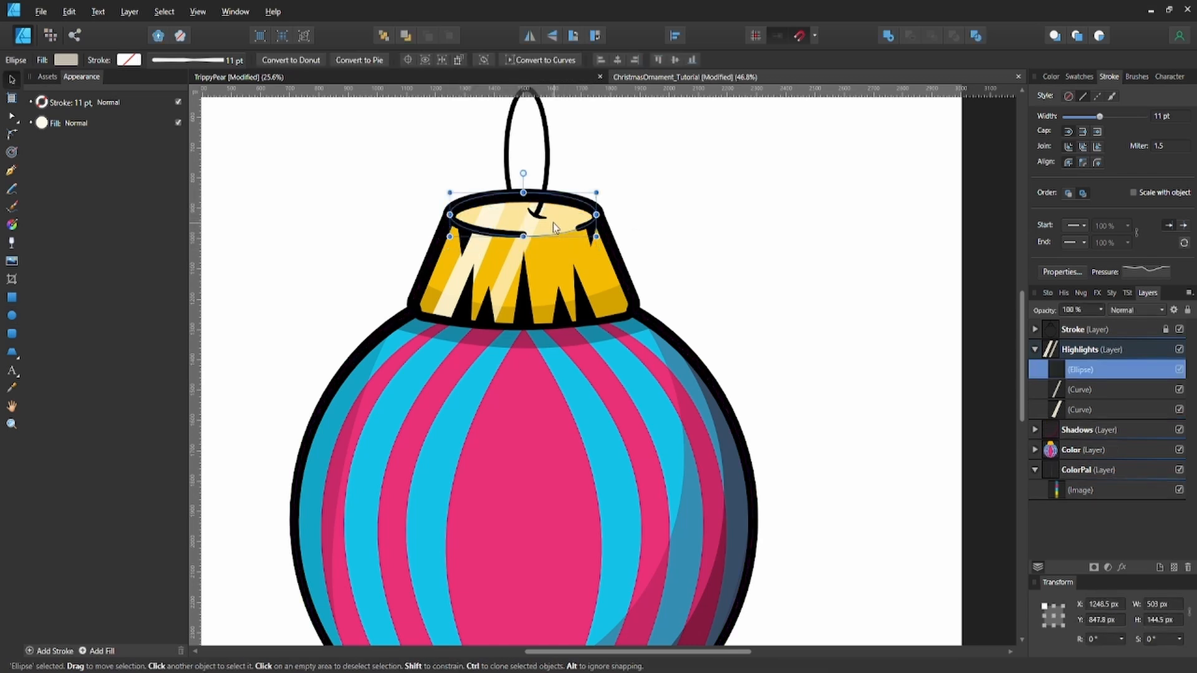
Duplicate the ellipse about 58 px lower and subtract the copy from the original to leave a crescent along the cap's top rim
{"action": "left_click_drag", "start_coordinate": [553, 222], "coordinate": [552, 240]}
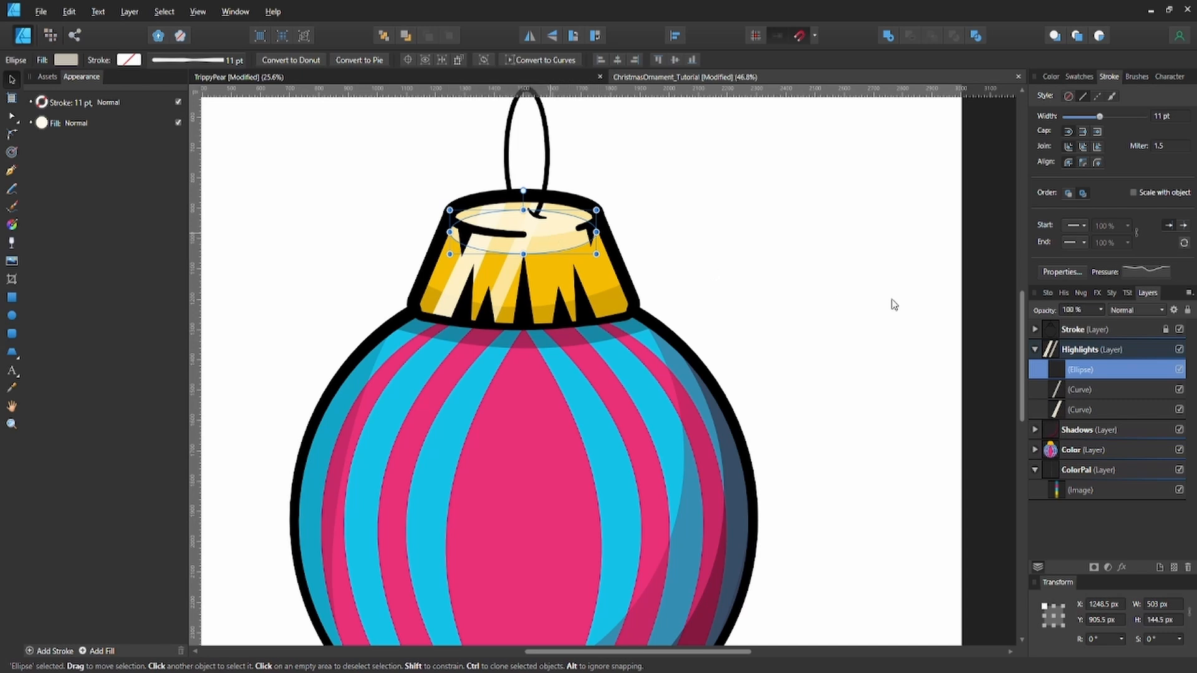
{"action": "left_click", "coordinate": [1063, 388], "text": "shift"}
{"action": "left_click", "coordinate": [910, 32]}
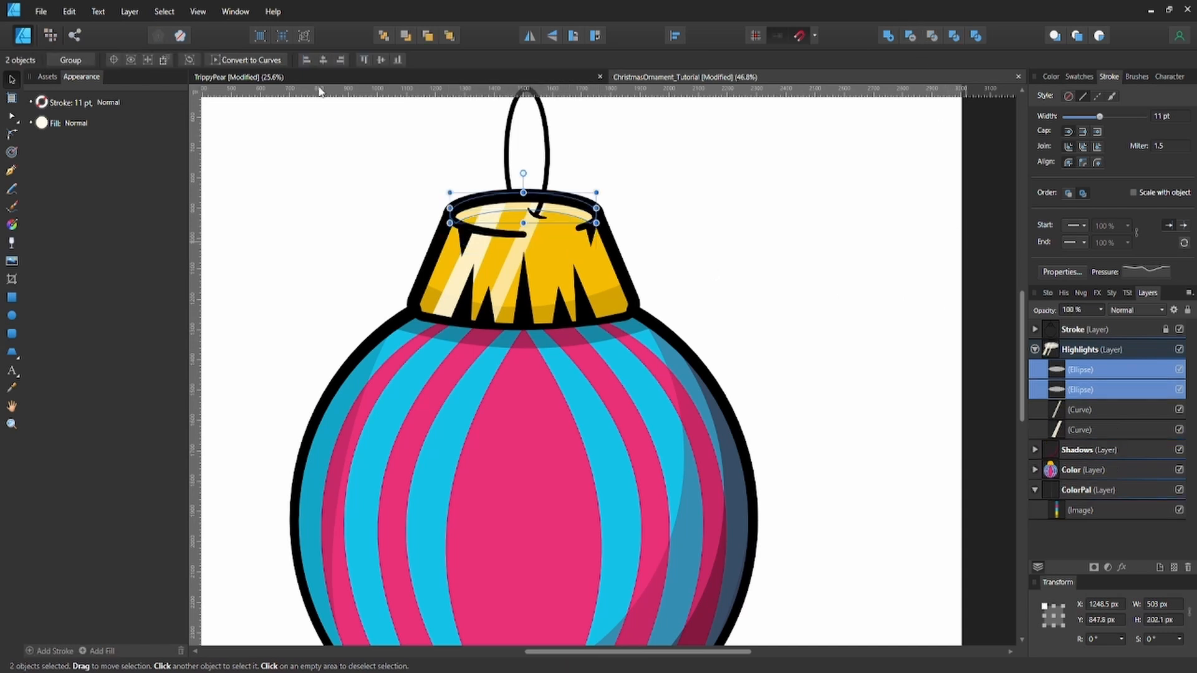
Raise the rim crescent's fill opacity to about 93%, deselect it and save the document
{"action": "left_click", "coordinate": [43, 128]}
{"action": "left_click", "coordinate": [42, 124]}
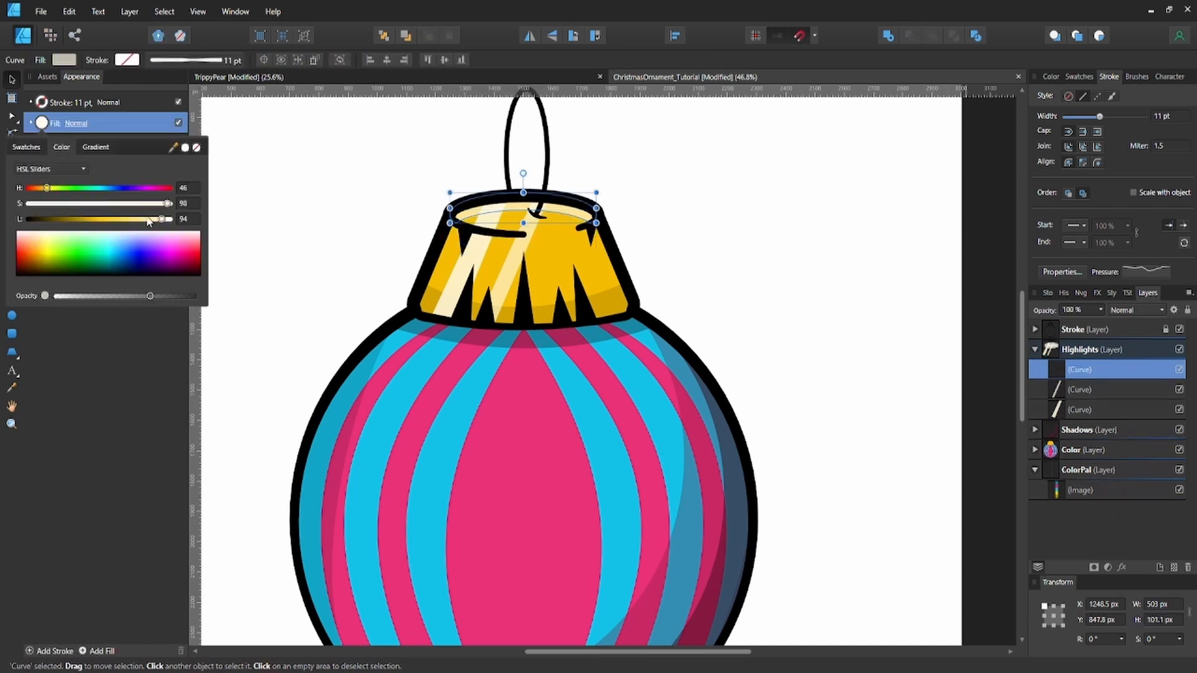
{"action": "left_click_drag", "start_coordinate": [181, 297], "coordinate": [185, 297]}
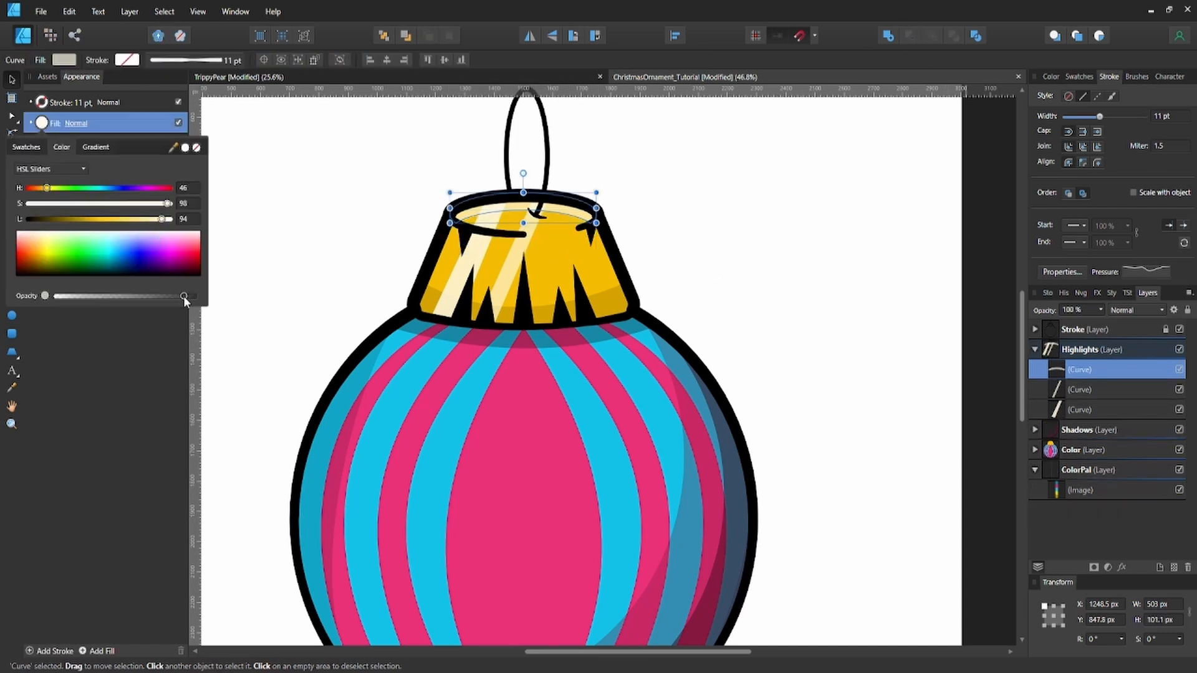
{"action": "left_click", "coordinate": [296, 249]}
{"action": "scroll", "coordinate": [291, 229], "scroll_direction": "down", "scroll_amount": 2}
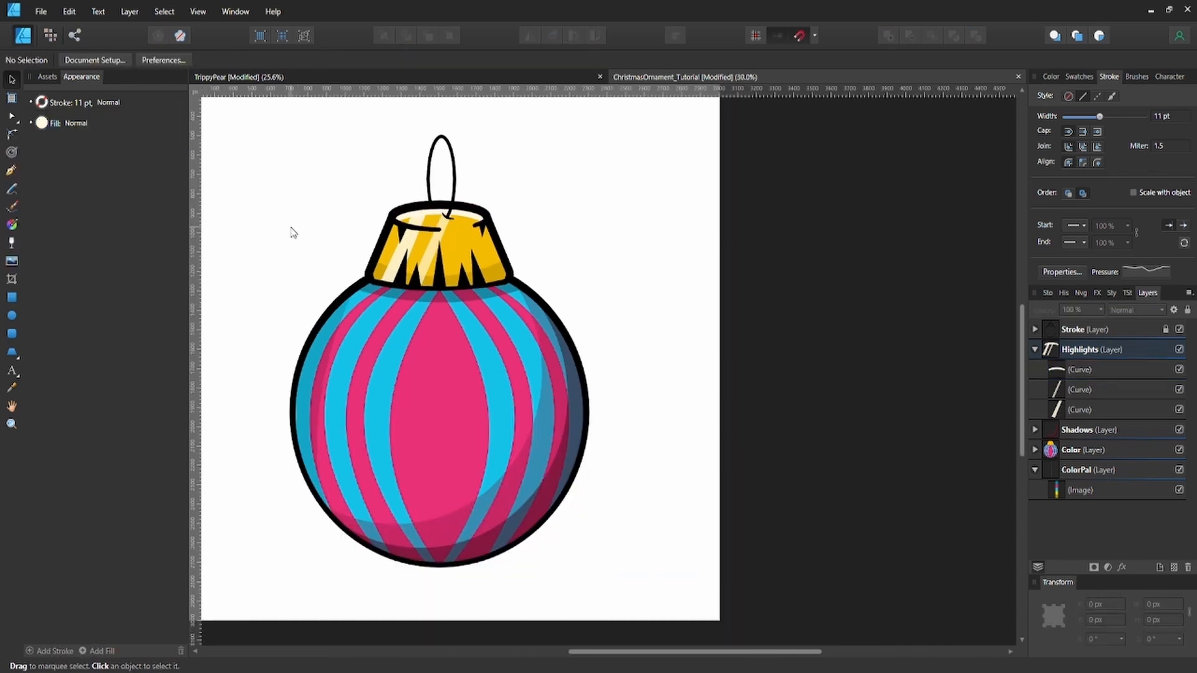
{"action": "key", "text": "ctrl+0"}
{"action": "key", "text": "ctrl+s"}
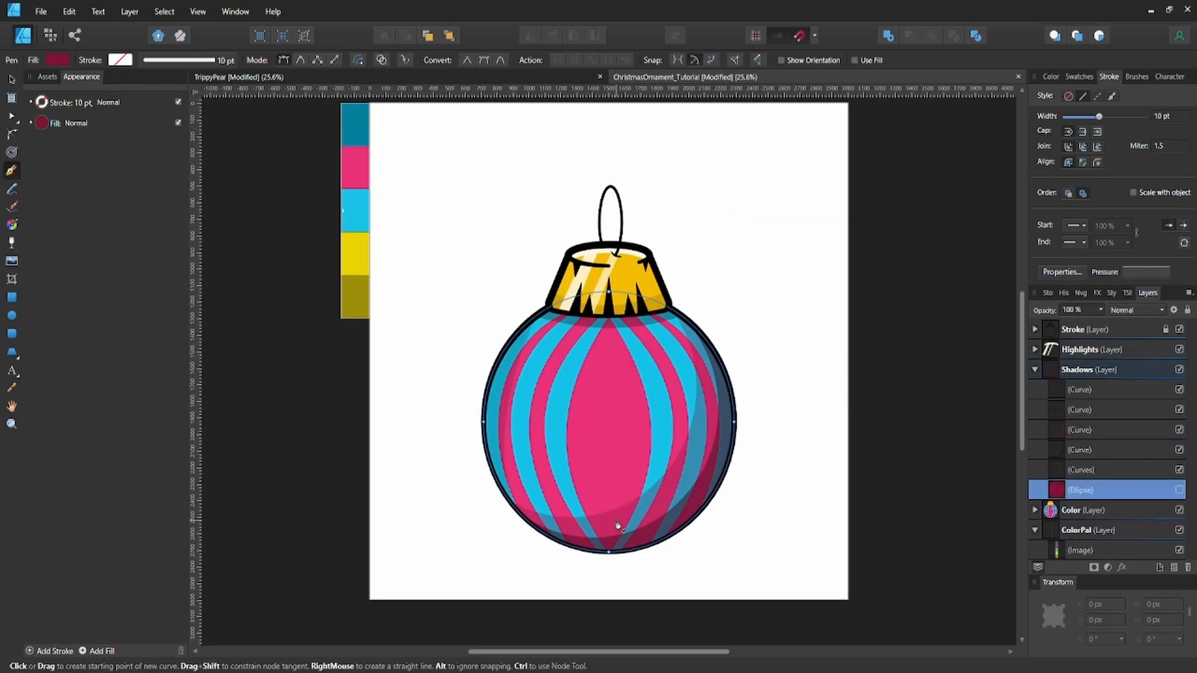
Draw a curved two-point Pen stroke, 25 pt wide, inside the ball's lower-right shadow and shape its pressure profile to taper at both ends
{"action": "left_click", "coordinate": [616, 520]}
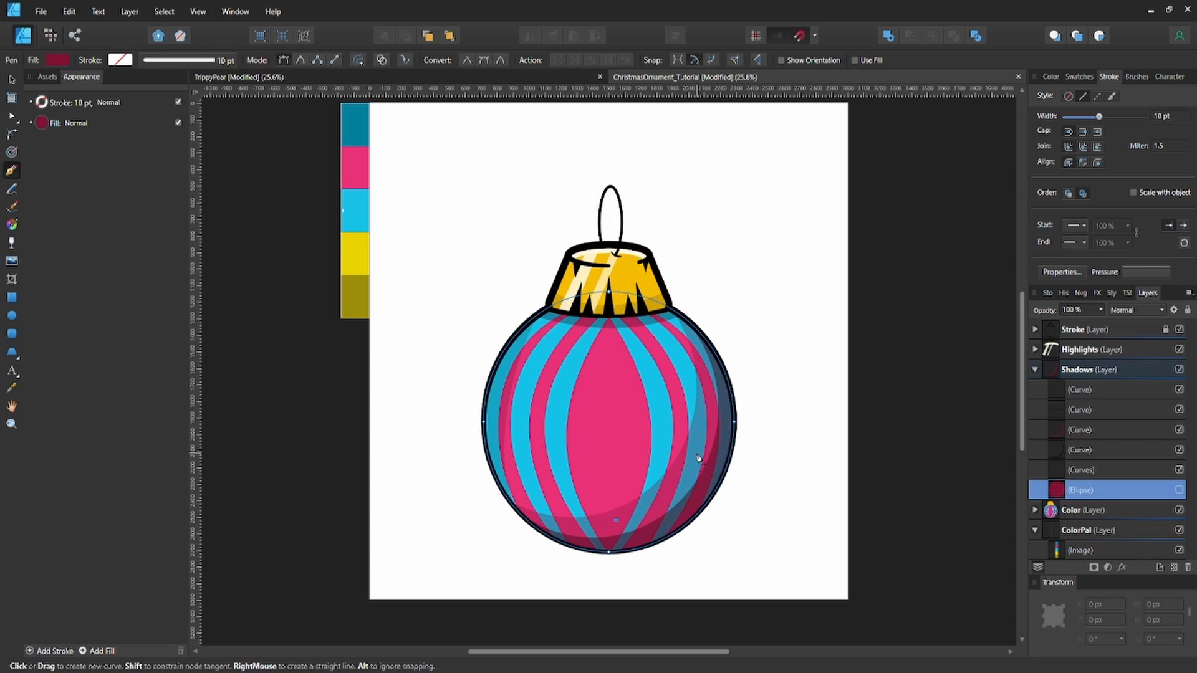
{"action": "left_click_drag", "start_coordinate": [698, 458], "coordinate": [710, 404]}
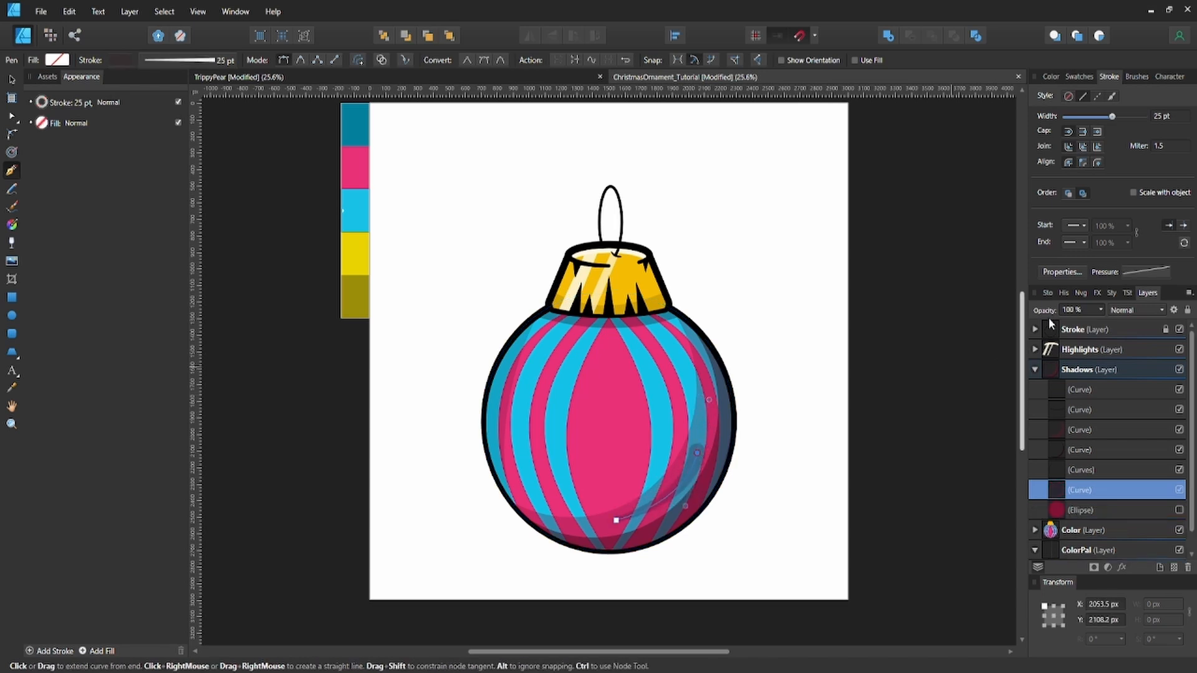
{"action": "left_click", "coordinate": [1144, 272]}
{"action": "left_click", "coordinate": [1058, 408]}
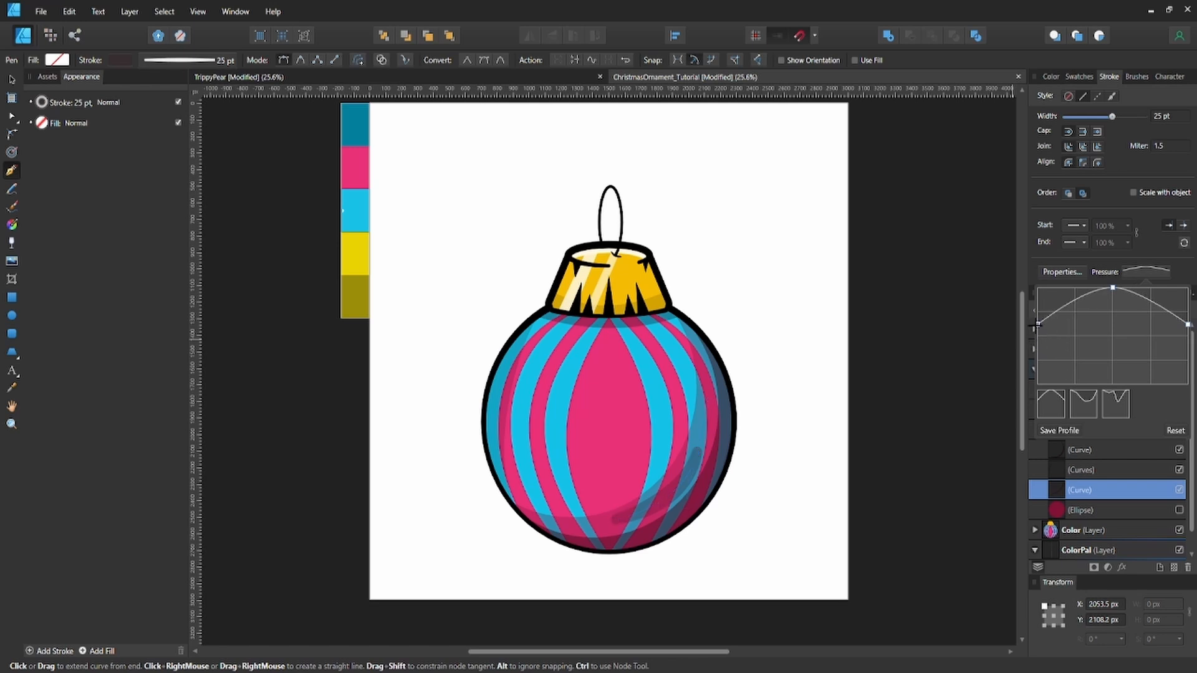
{"action": "left_click_drag", "start_coordinate": [1037, 325], "coordinate": [1038, 345]}
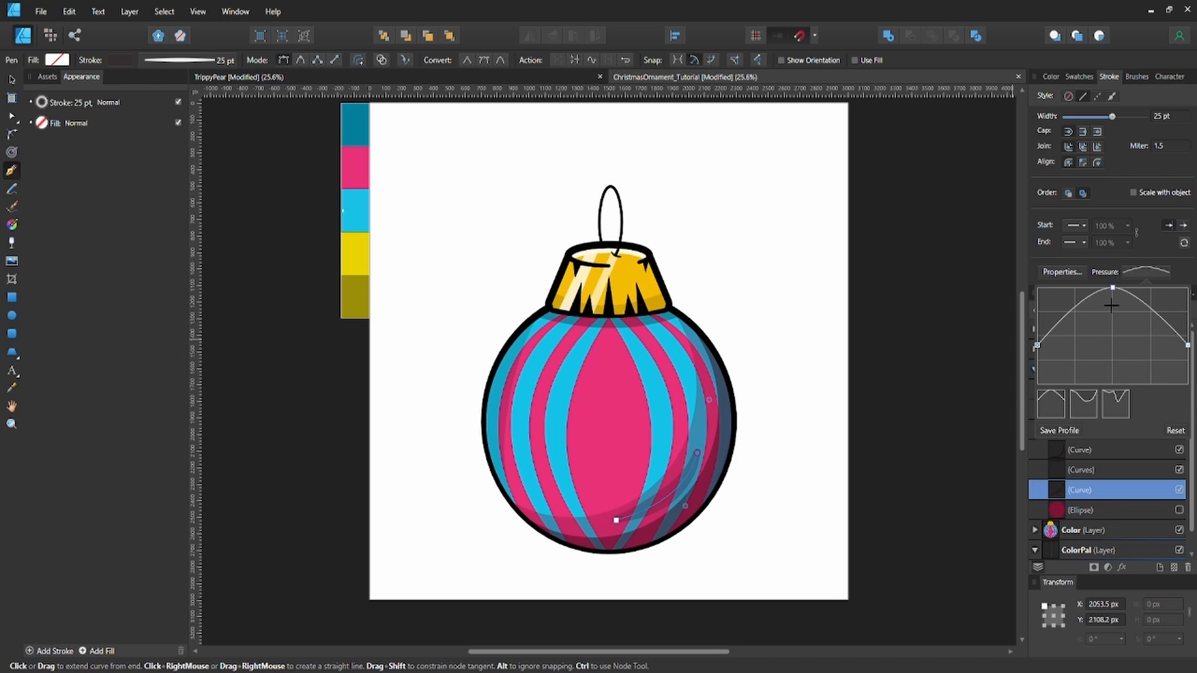
{"action": "left_click_drag", "start_coordinate": [1110, 305], "coordinate": [1115, 308]}
Draw a curved two-point Pen stroke along the ball's upper-left edge, at the top of the Highlights layer
{"action": "left_click", "coordinate": [147, 61]}
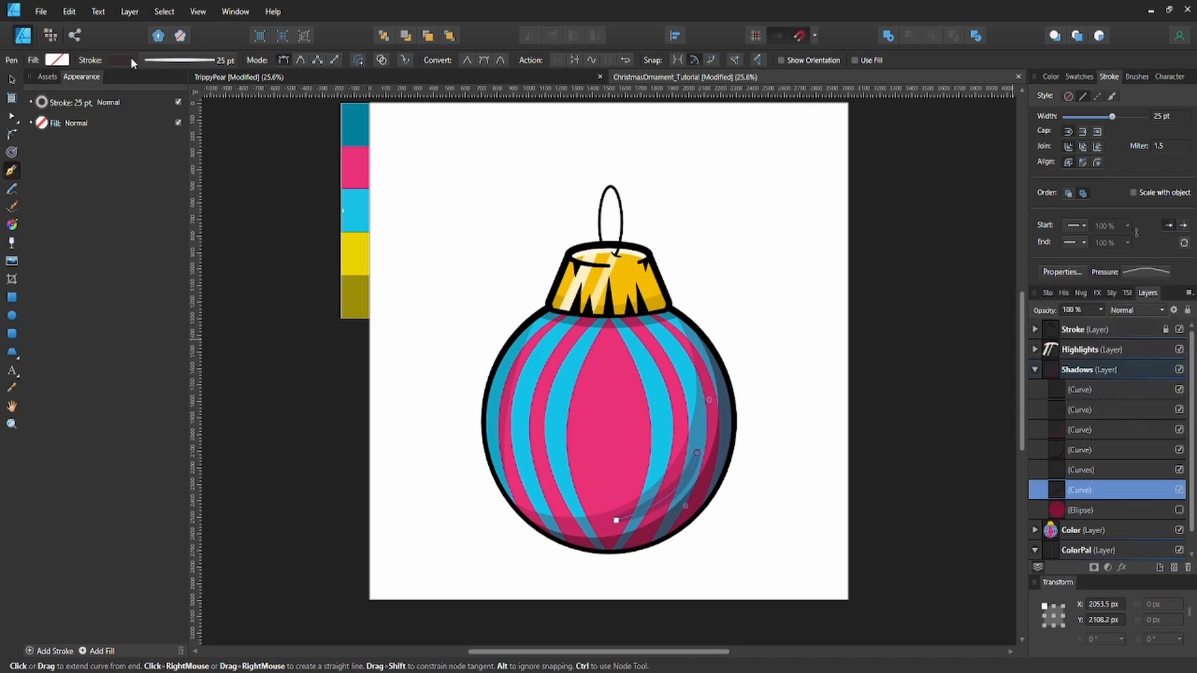
{"action": "left_click", "coordinate": [1035, 369]}
{"action": "left_click", "coordinate": [1034, 369]}
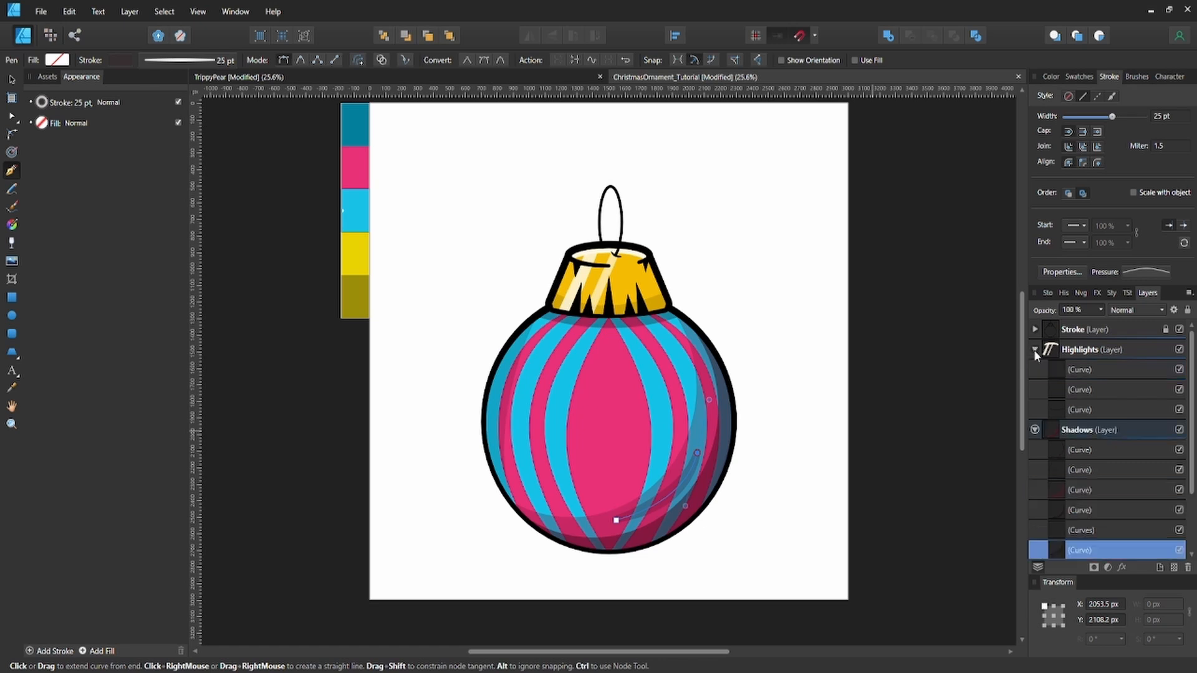
{"action": "left_click", "coordinate": [1036, 349]}
{"action": "left_click", "coordinate": [1054, 372]}
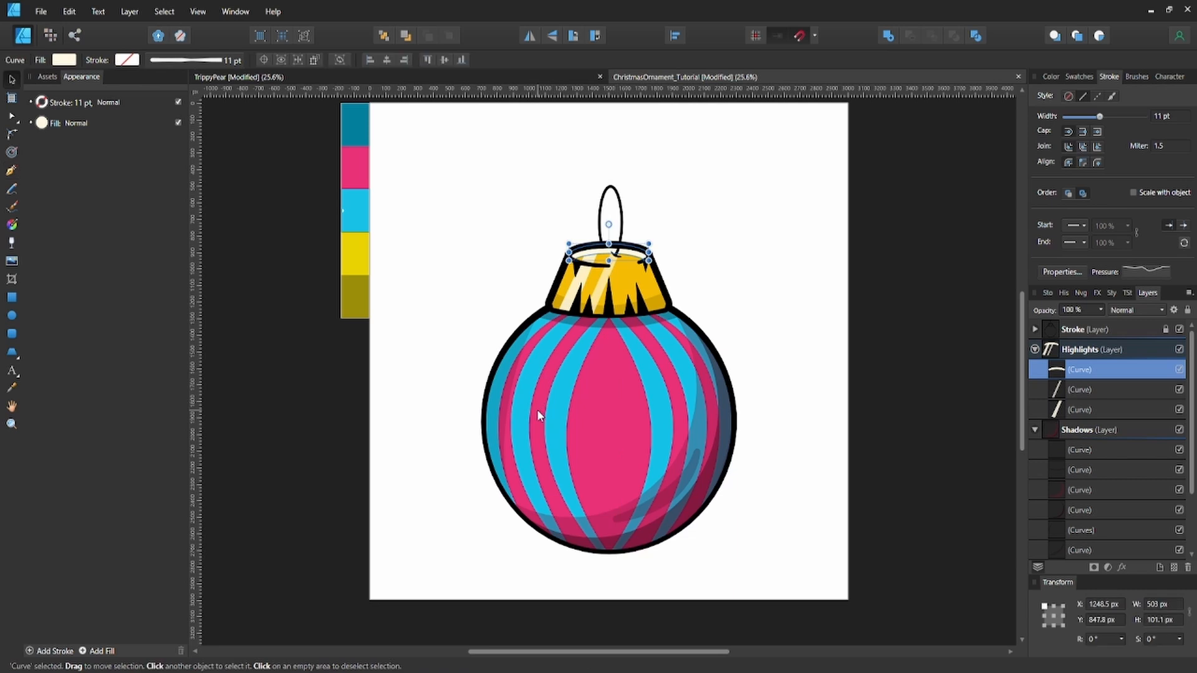
{"action": "left_click", "coordinate": [500, 437]}
{"action": "left_click_drag", "start_coordinate": [563, 340], "coordinate": [636, 335]}
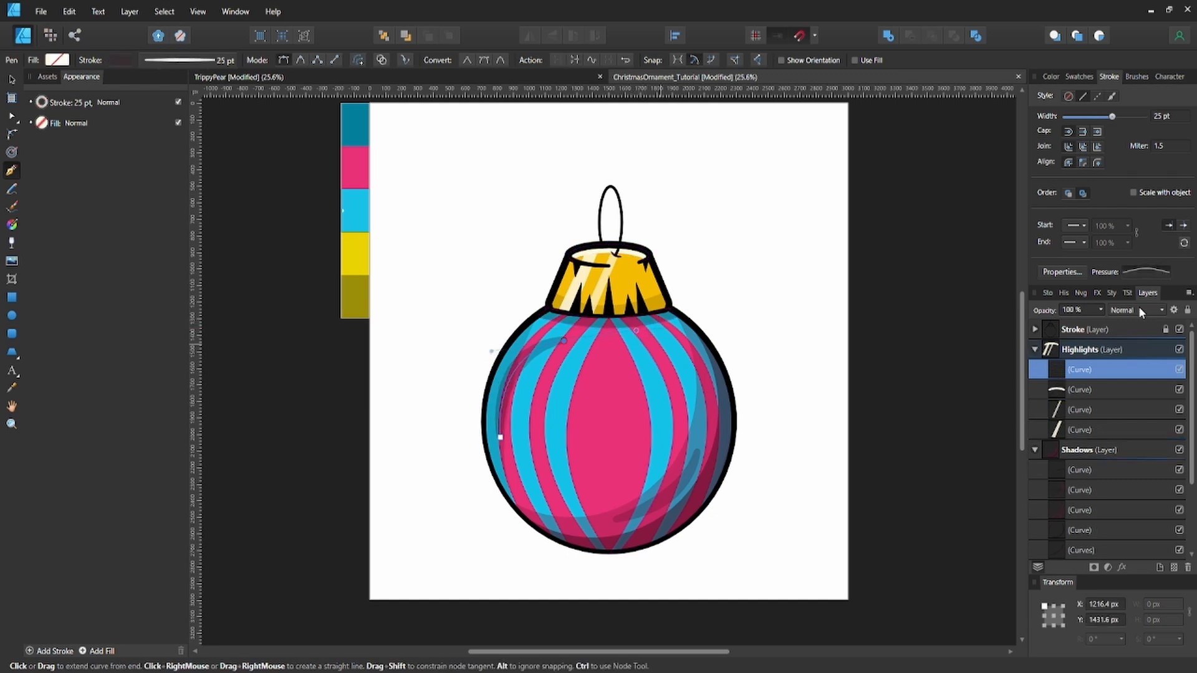
Reset the highlight stroke's pressure profile, taper its lower end only, and set the stroke width to 35 pt
{"action": "left_click", "coordinate": [1145, 273]}
{"action": "left_click", "coordinate": [1175, 430]}
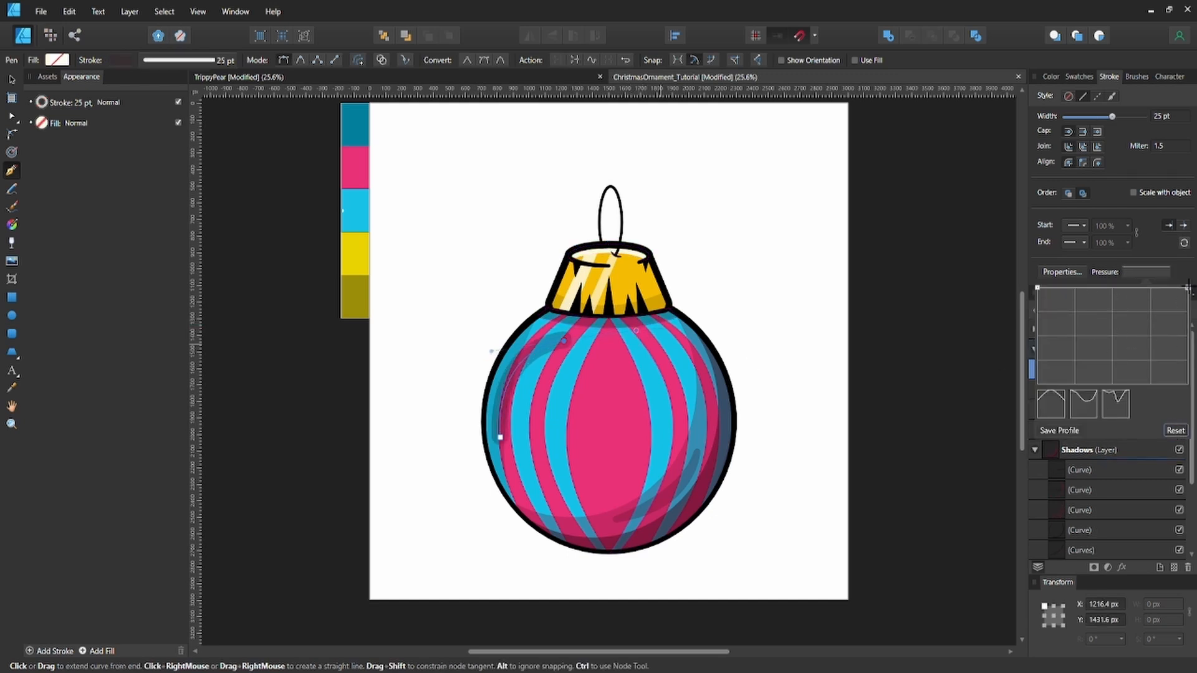
{"action": "left_click_drag", "start_coordinate": [1038, 287], "coordinate": [1046, 369]}
{"action": "left_click", "coordinate": [185, 60]}
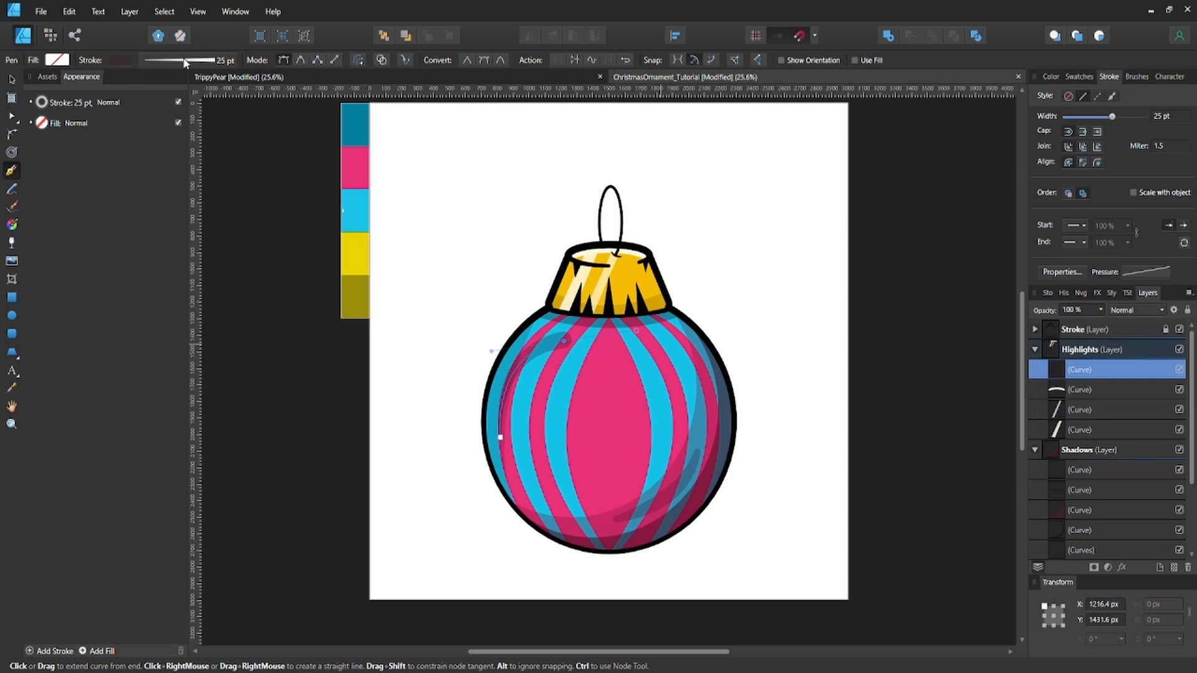
{"action": "left_click", "coordinate": [184, 61]}
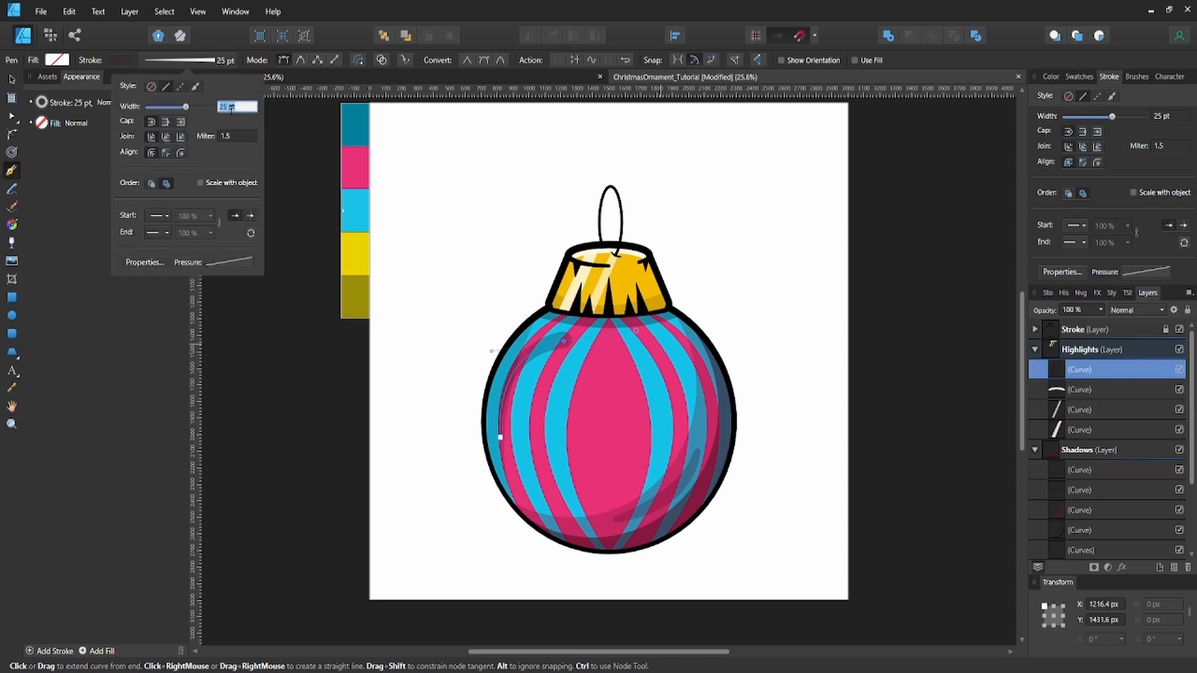
{"action": "type", "text": "35"}
{"action": "key", "text": "Return"}
Lighten the highlight stroke's colour to lightness 98 and raise its opacity to about three quarters
{"action": "left_click", "coordinate": [115, 57]}
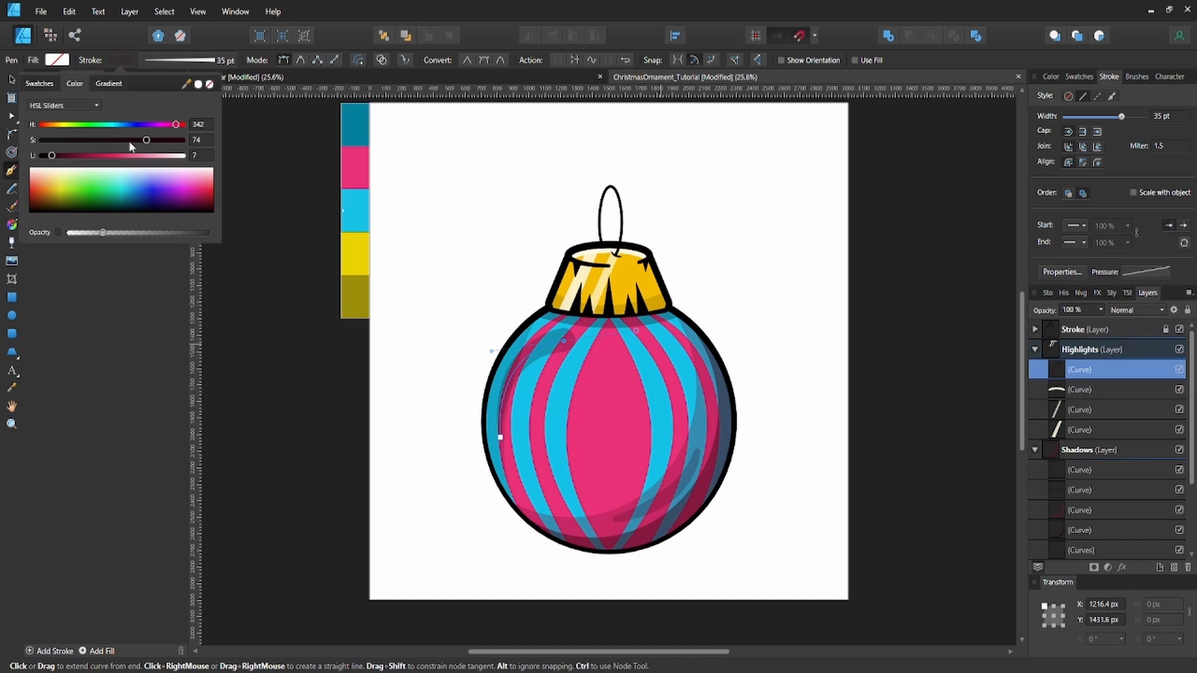
{"action": "left_click", "coordinate": [181, 157]}
{"action": "left_click", "coordinate": [122, 233]}
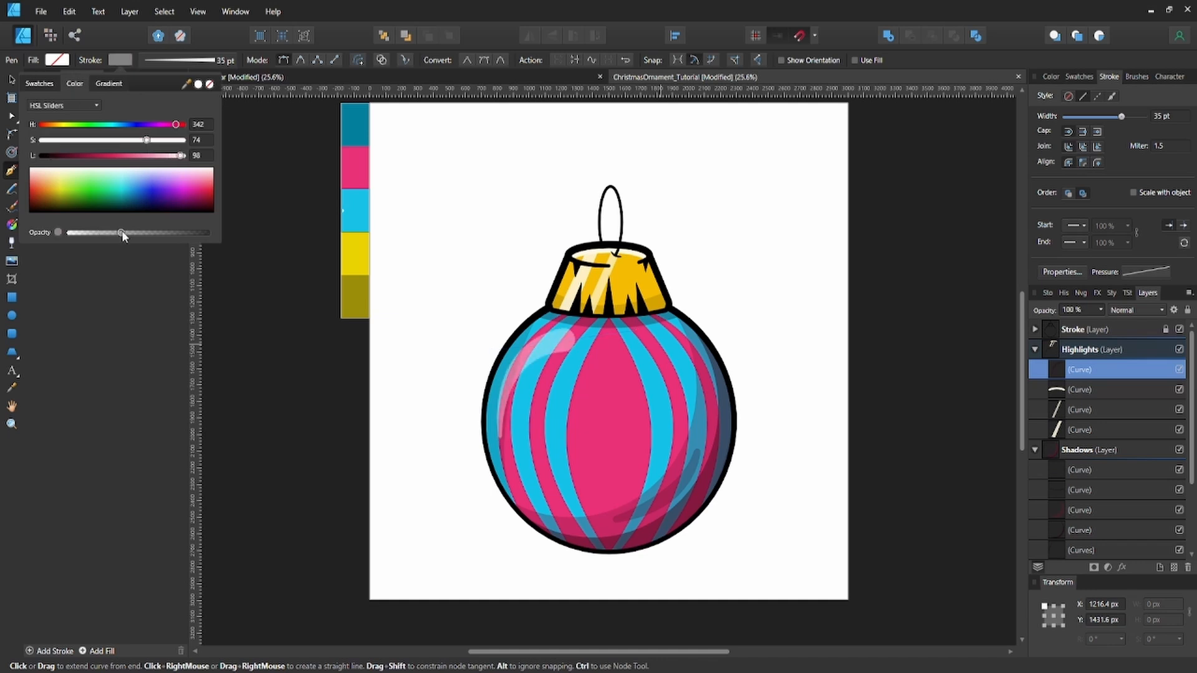
{"action": "left_click", "coordinate": [173, 233]}
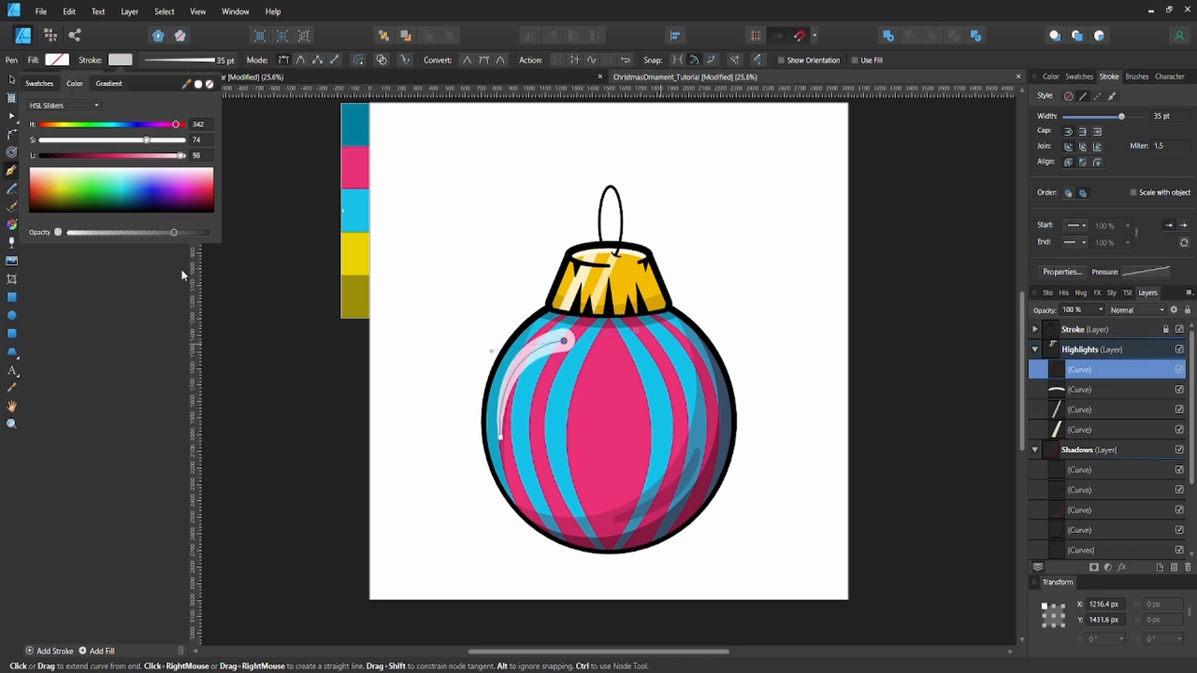
{"action": "left_click", "coordinate": [409, 374]}
{"action": "key", "text": "ctrl+z"}
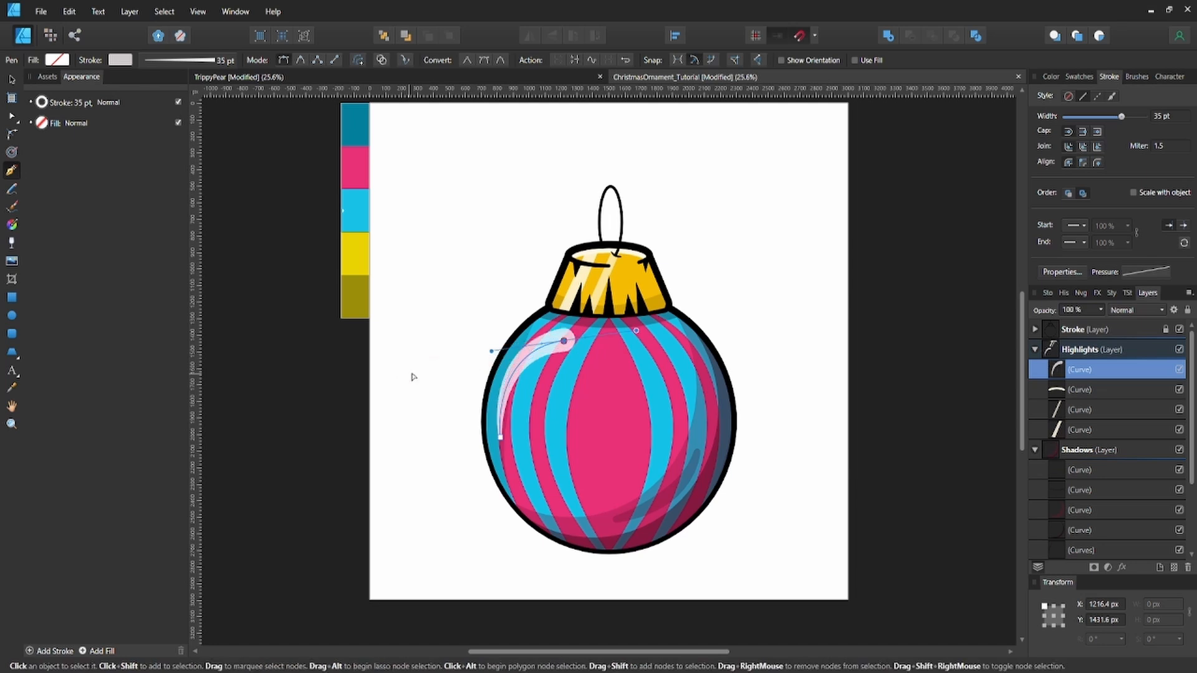
Rotate the curved highlight to about 35.8° and move it down along the ball's left side
{"action": "key", "text": "v"}
{"action": "key", "text": "v"}
{"action": "left_click_drag", "start_coordinate": [568, 337], "coordinate": [561, 390]}
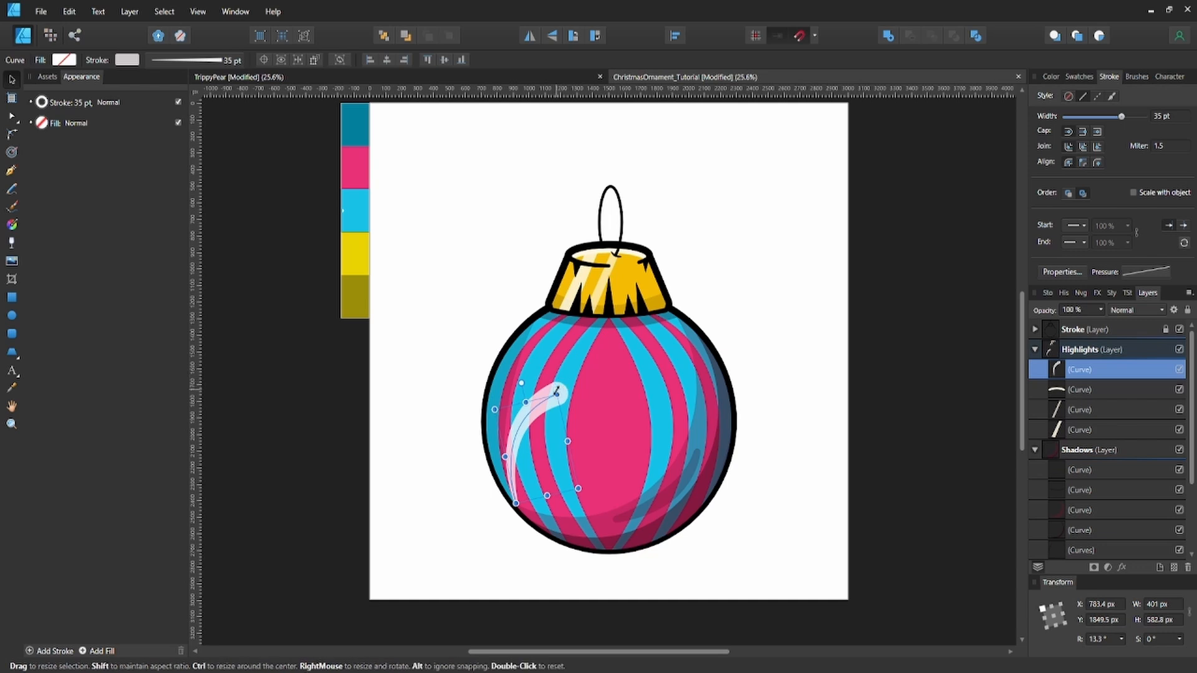
{"action": "left_click_drag", "start_coordinate": [563, 386], "coordinate": [530, 377]}
{"action": "key", "text": "shift+Up"}
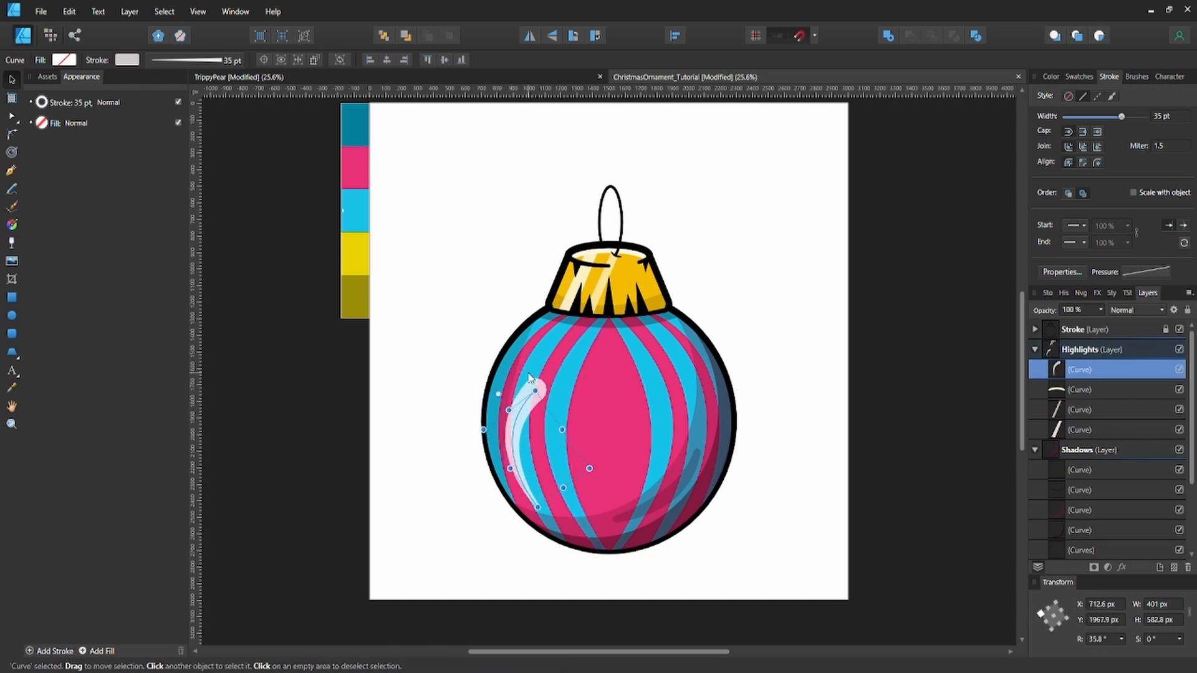
{"action": "key", "text": "shift+Left"}
{"action": "key", "text": "shift+Left"}
{"action": "key", "text": "shift+Up"}
{"action": "key", "text": "shift+Left"}
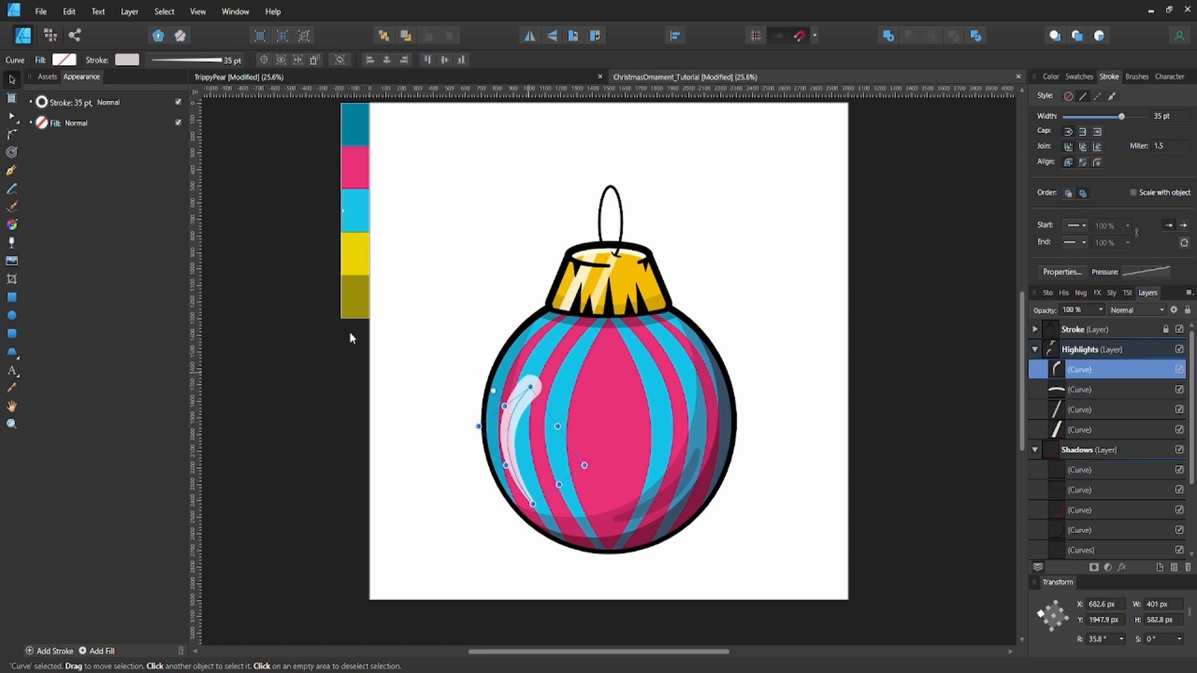
Lower the curved highlight's stroke opacity to a little under half and deselect it
{"action": "left_click", "coordinate": [121, 62]}
{"action": "left_click", "coordinate": [136, 232]}
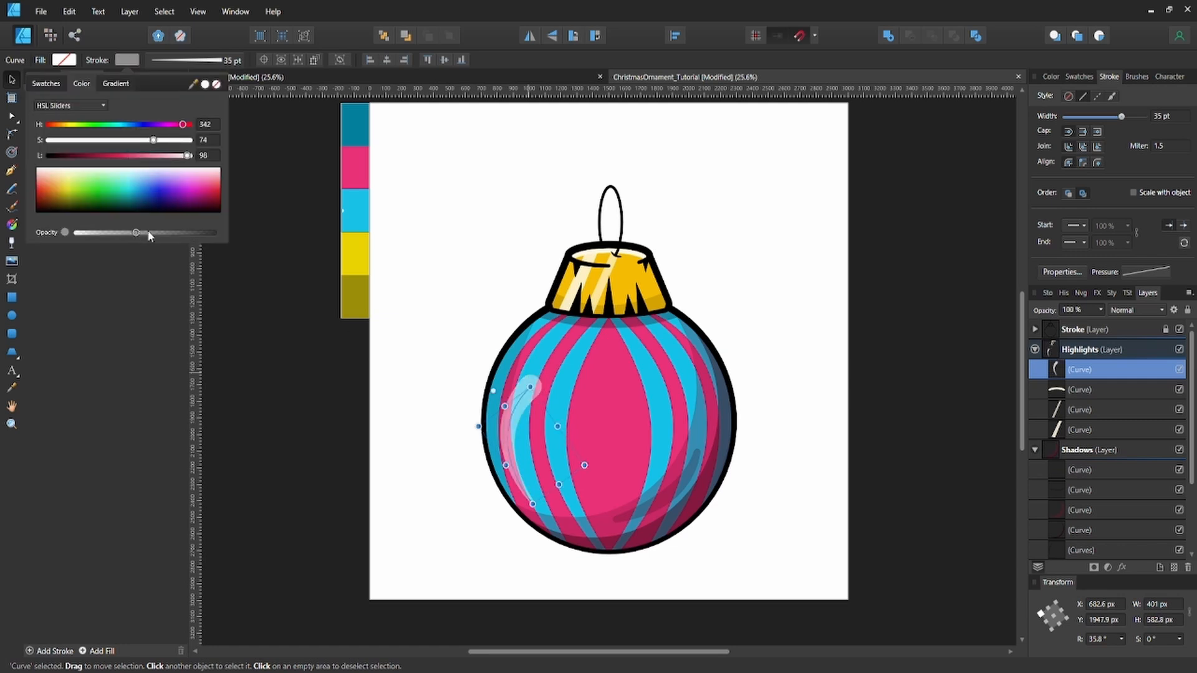
{"action": "left_click", "coordinate": [285, 335]}
{"action": "left_click", "coordinate": [263, 347]}
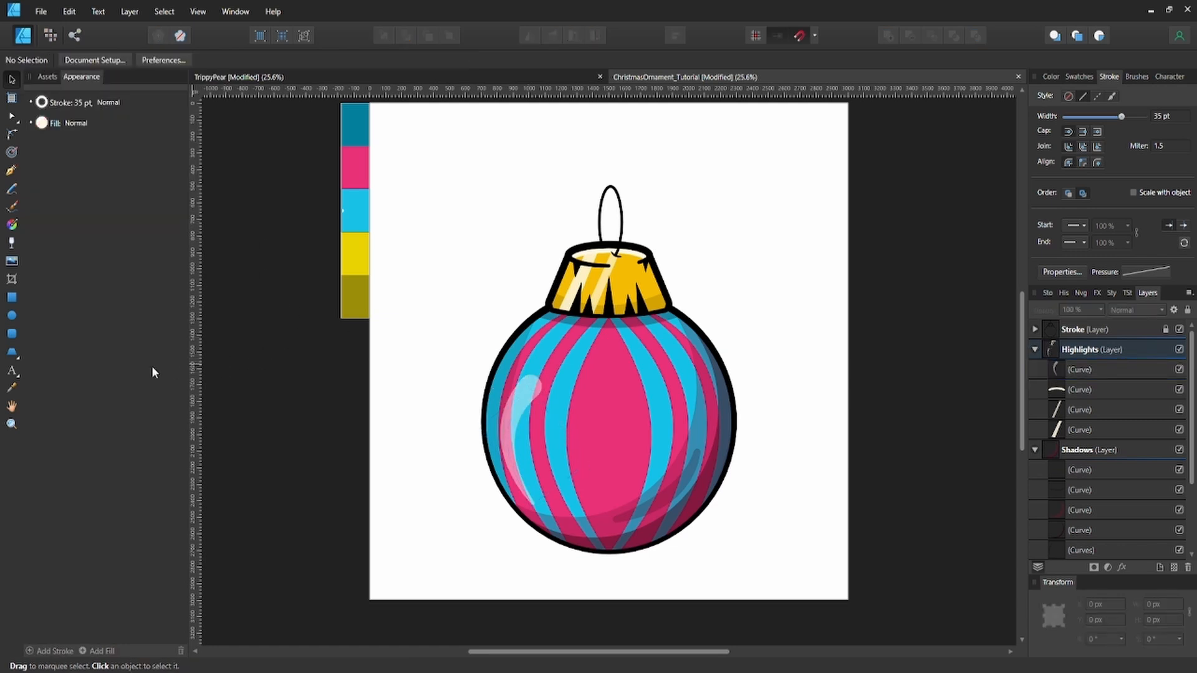
Draw an ellipse of about 403 × 278 px on the ball's upper left, rotate it about 54.7° and remove its stroke
{"action": "left_click", "coordinate": [12, 315]}
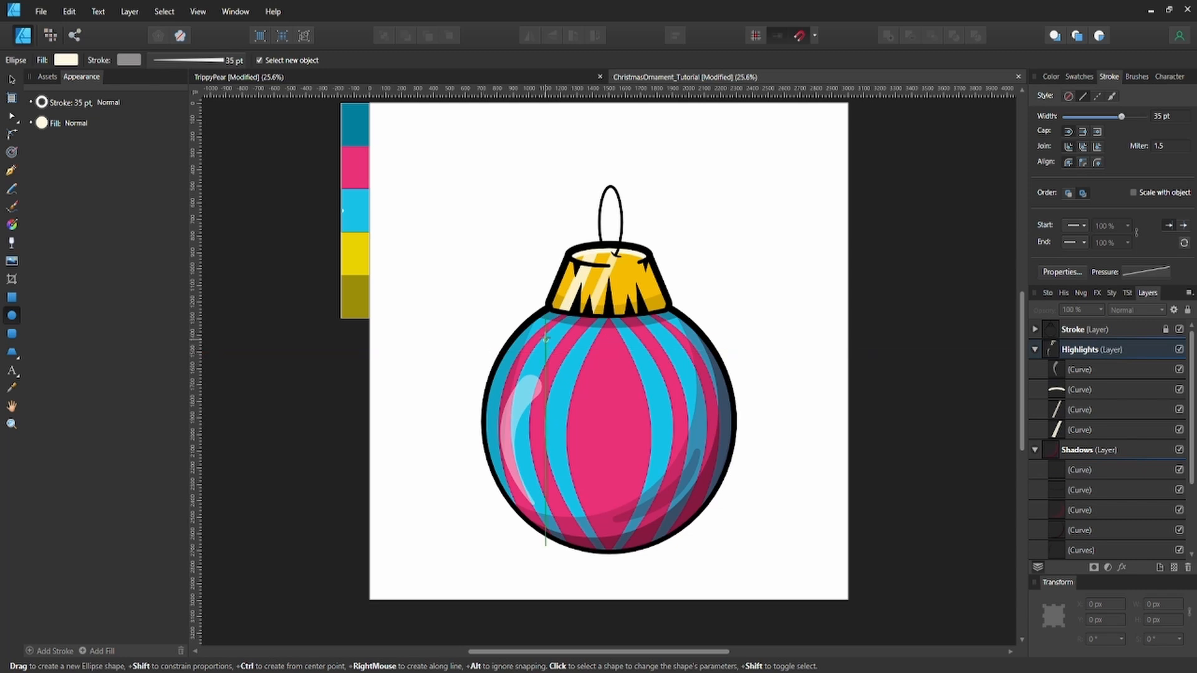
{"action": "left_click_drag", "start_coordinate": [544, 336], "coordinate": [608, 380]}
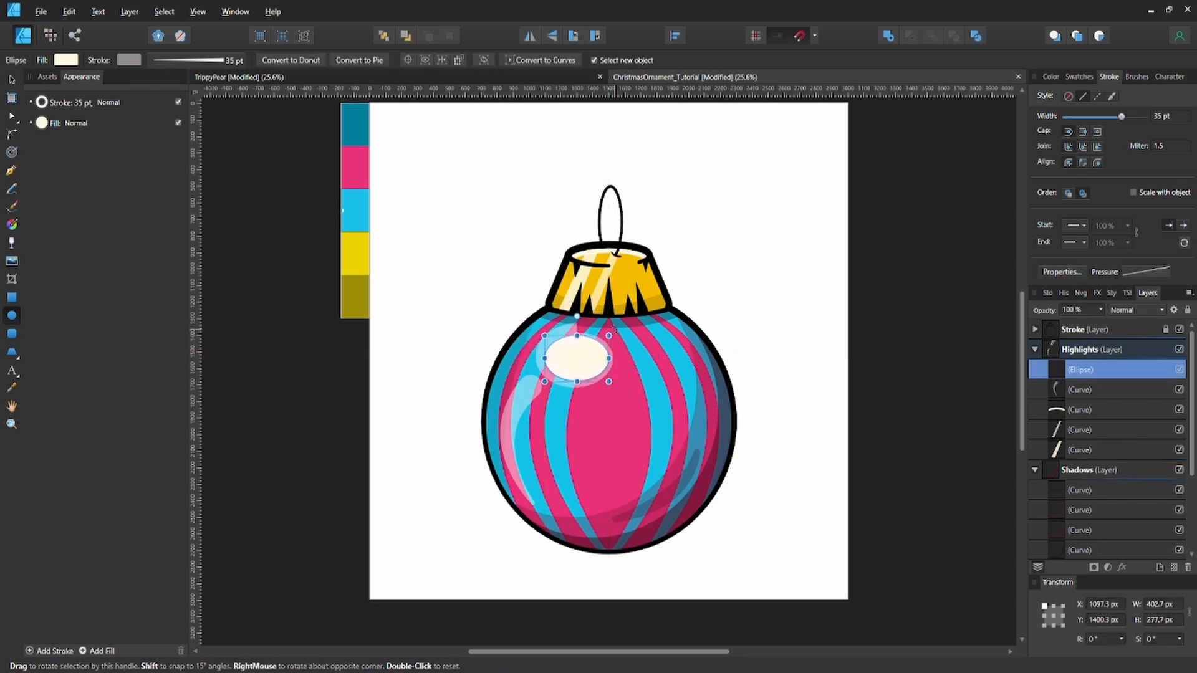
{"action": "left_click_drag", "start_coordinate": [610, 333], "coordinate": [574, 308]}
{"action": "key", "text": "v"}
{"action": "left_click_drag", "start_coordinate": [578, 363], "coordinate": [571, 353]}
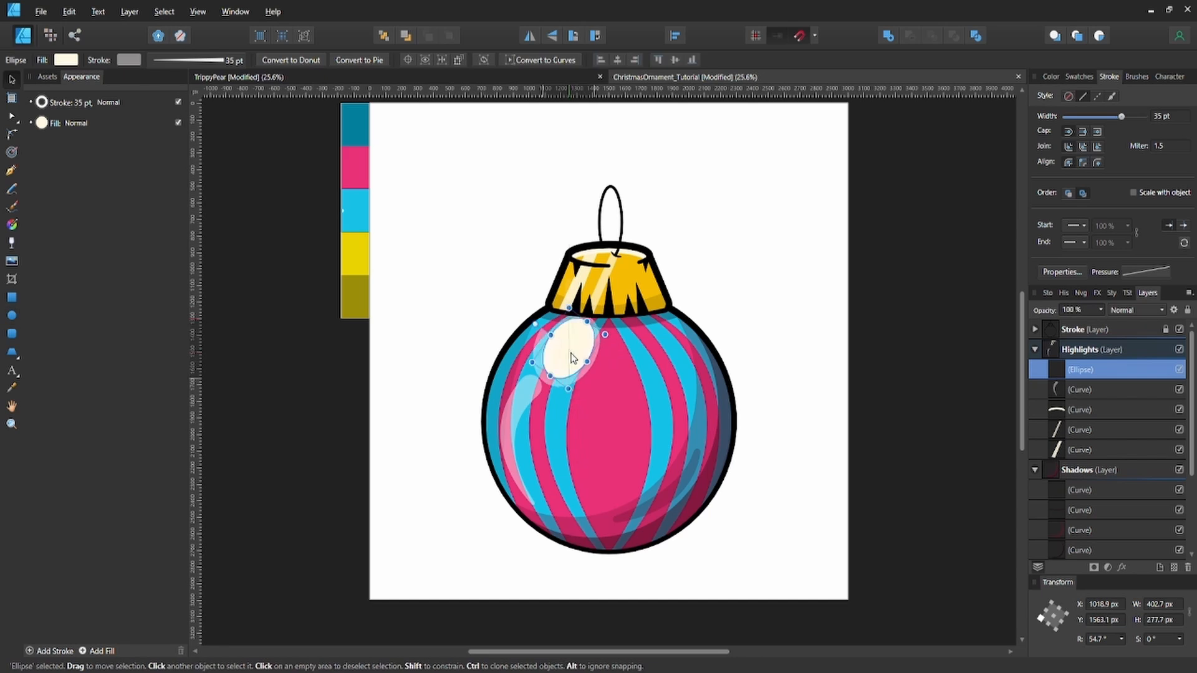
{"action": "left_click", "coordinate": [129, 60]}
{"action": "left_click", "coordinate": [218, 84]}
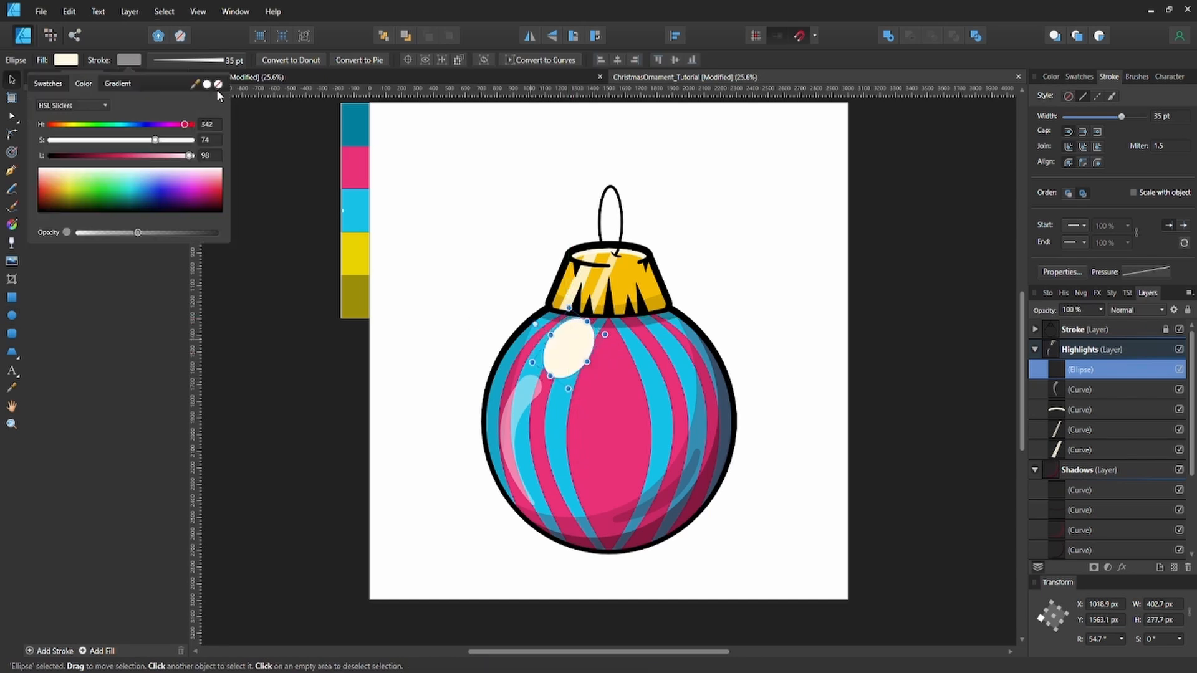
Shrink the curved highlight to about 276 × 490 px and stretch the ellipse to about 474.5 px long, placed just above it
{"action": "left_click", "coordinate": [542, 378]}
{"action": "left_click", "coordinate": [540, 379]}
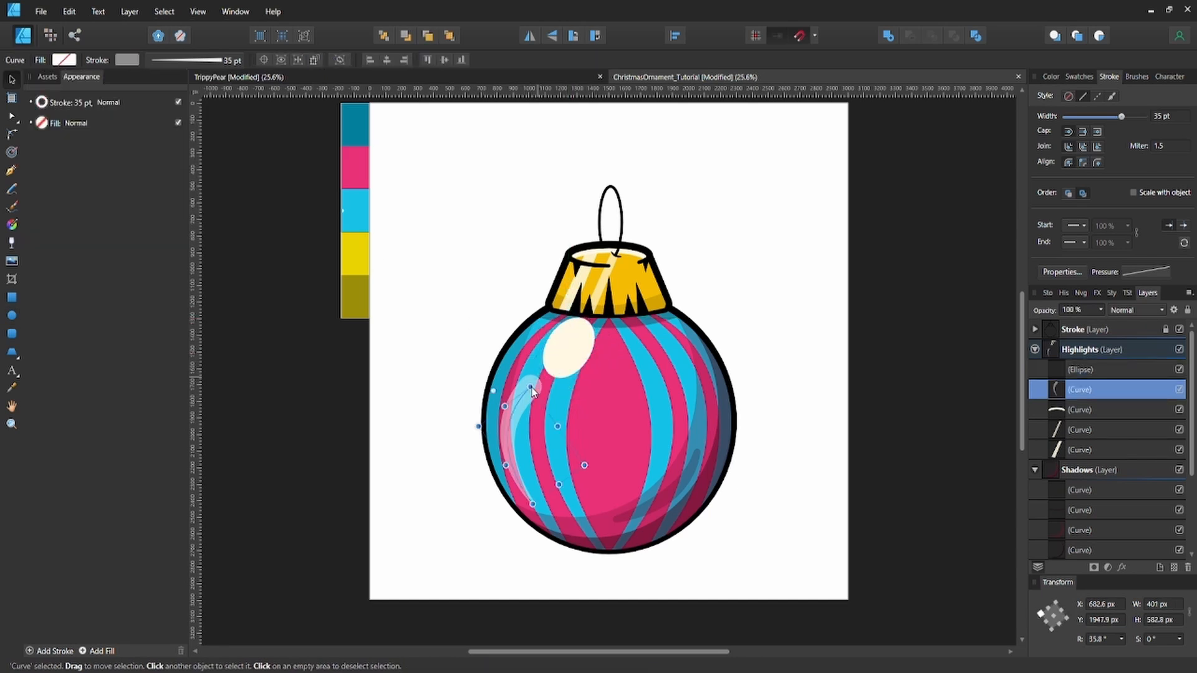
{"action": "left_click_drag", "start_coordinate": [532, 389], "coordinate": [519, 430]}
{"action": "mouse_move", "coordinate": [567, 353]}
{"action": "left_mouse_down"}
{"action": "mouse_move", "coordinate": [548, 374]}
{"action": "mouse_move", "coordinate": [572, 332]}
{"action": "left_mouse_up"}
{"action": "left_click_drag", "start_coordinate": [569, 342], "coordinate": [568, 351]}
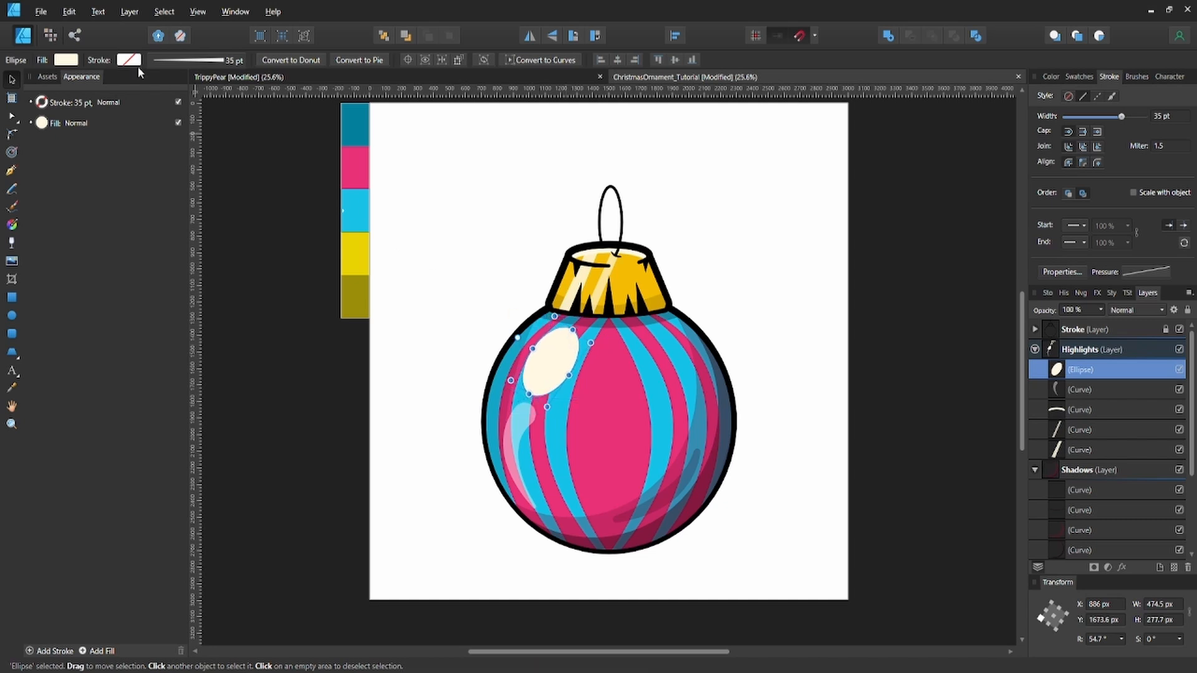
Fill the ellipse with pale pink (H 338, S 81, L 96) at about three-quarters opacity and deselect it
{"action": "left_click", "coordinate": [67, 60]}
{"action": "left_click", "coordinate": [41, 84]}
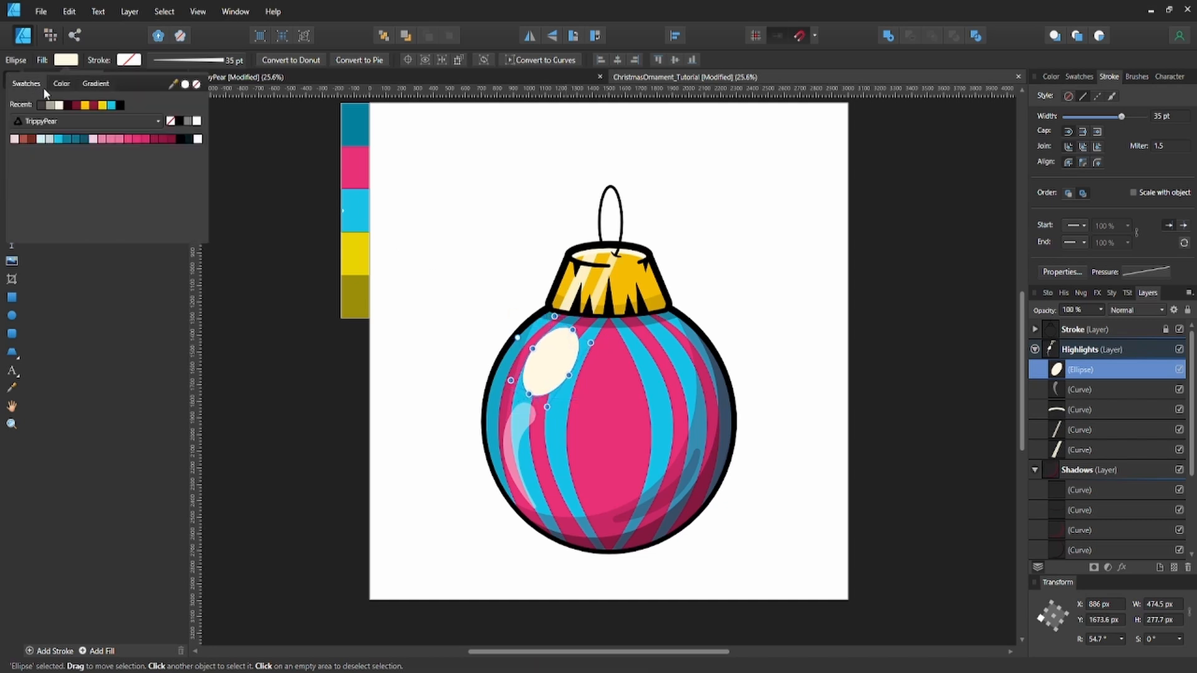
{"action": "left_click", "coordinate": [74, 106]}
{"action": "left_click", "coordinate": [93, 138]}
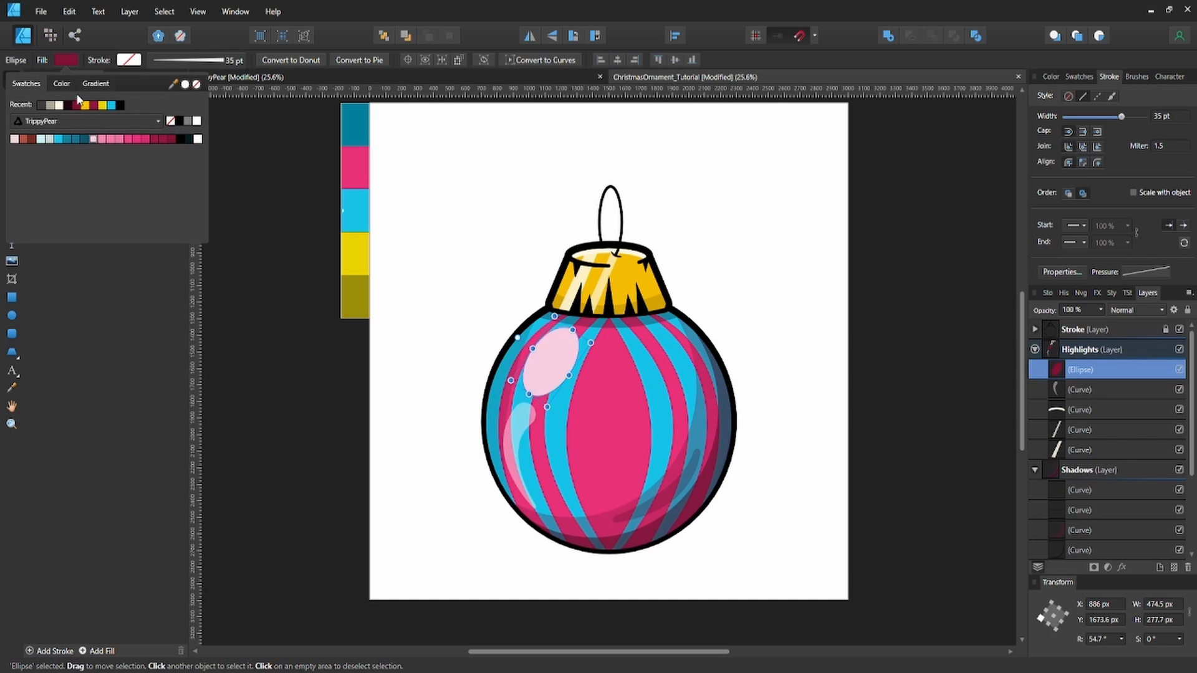
{"action": "left_click", "coordinate": [165, 157]}
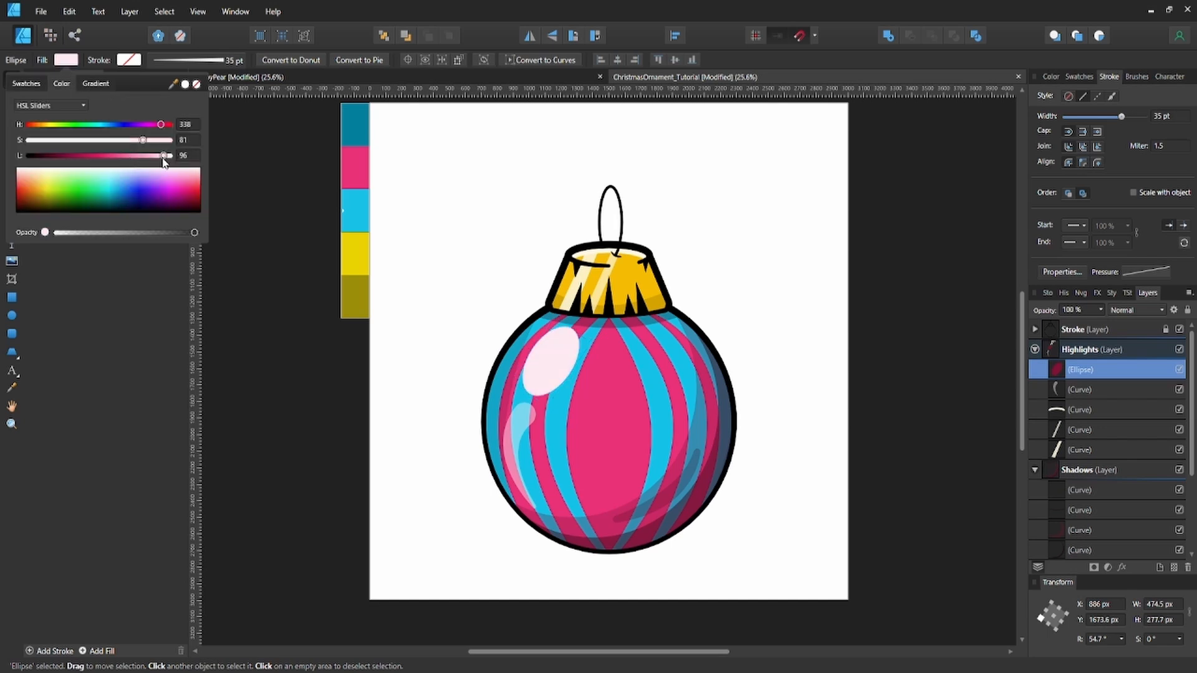
{"action": "left_click", "coordinate": [128, 232]}
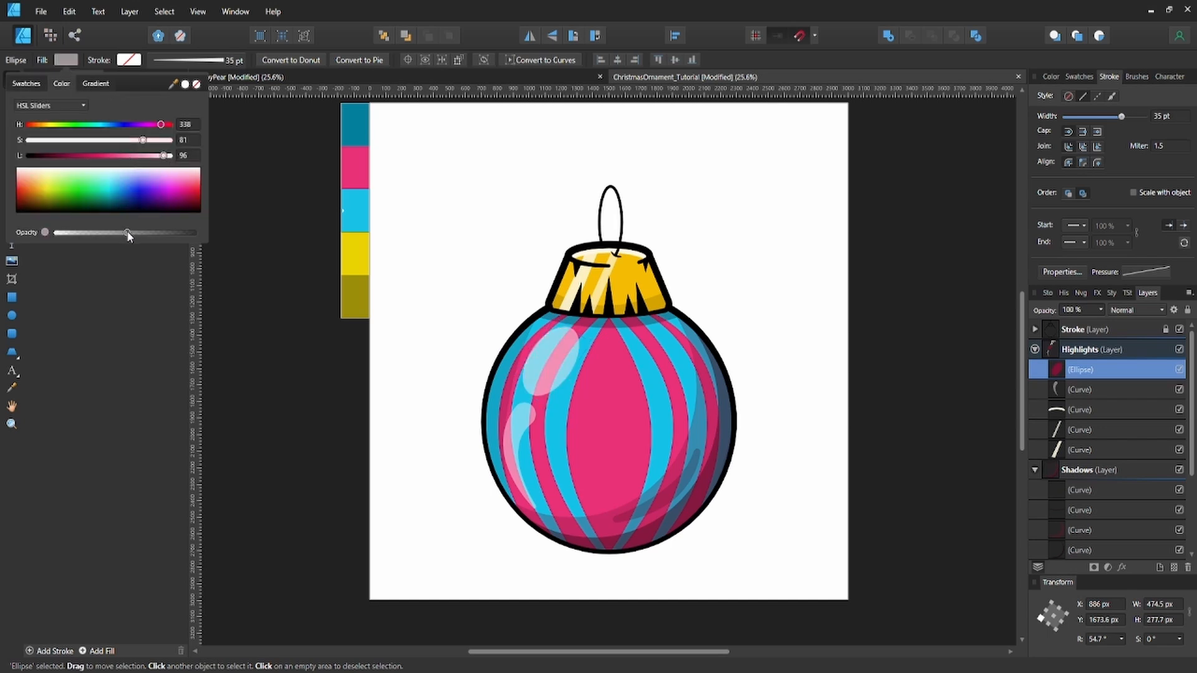
{"action": "left_click", "coordinate": [161, 233]}
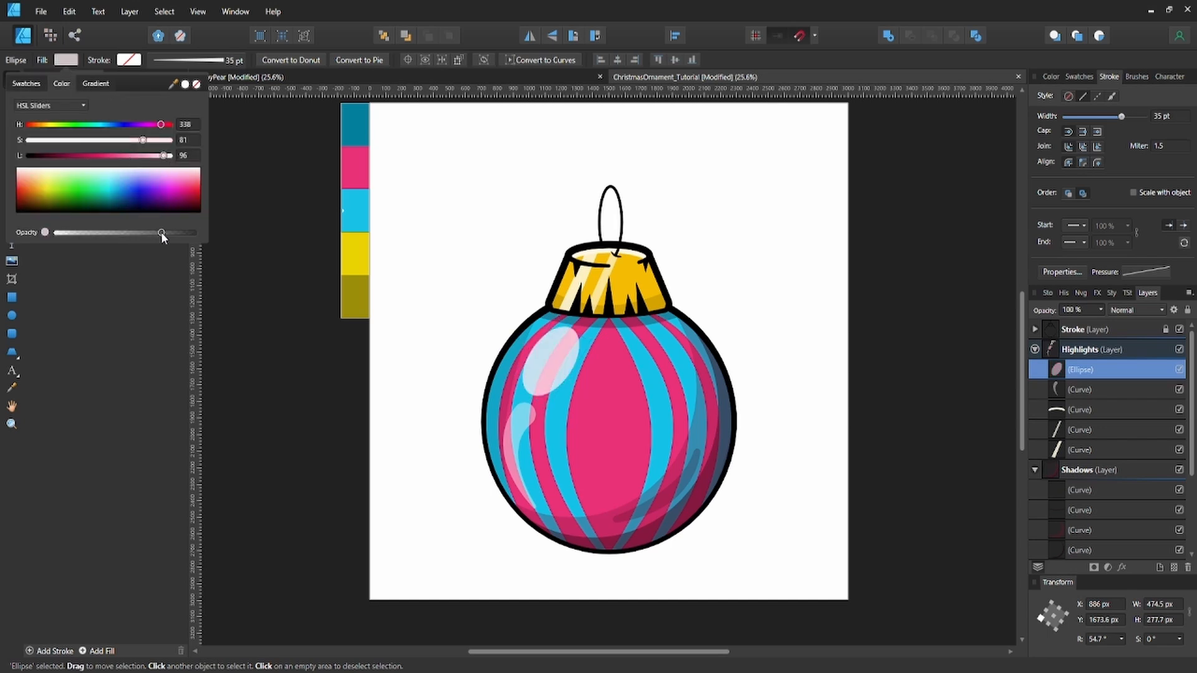
{"action": "left_click", "coordinate": [339, 390]}
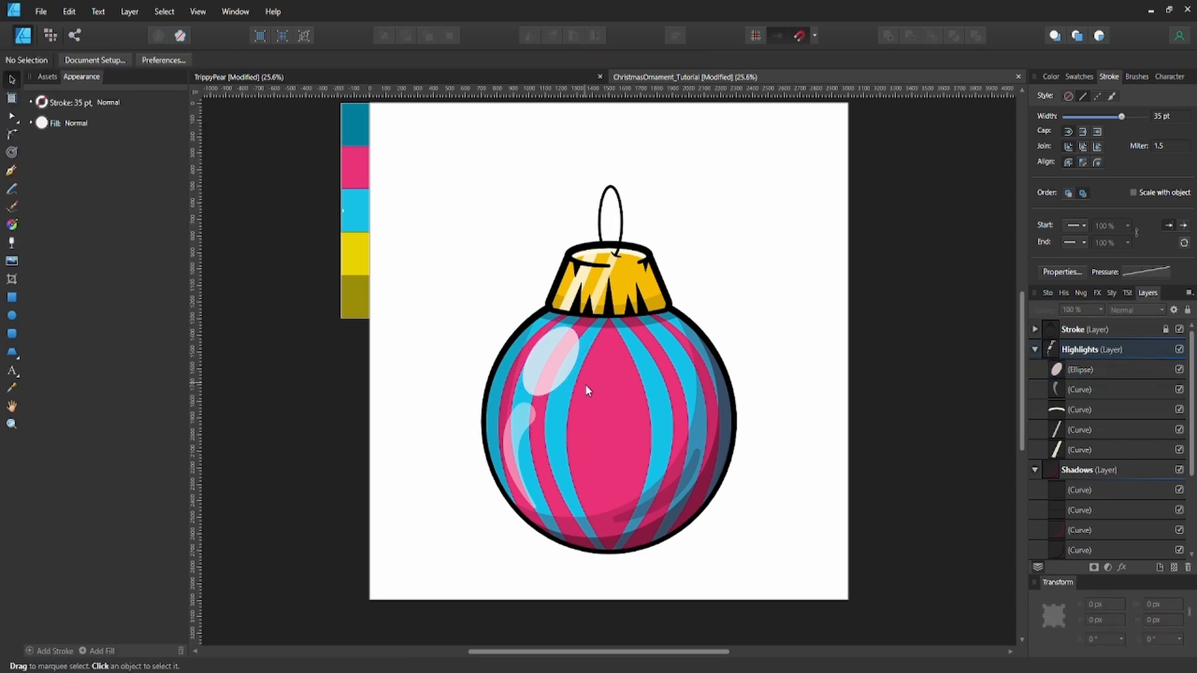
Duplicate the curved highlight, flip the copy horizontally and vertically, and reposition and rotate it across the ball's lower middle
{"action": "scroll", "coordinate": [633, 421], "scroll_direction": "down", "scroll_amount": 1}
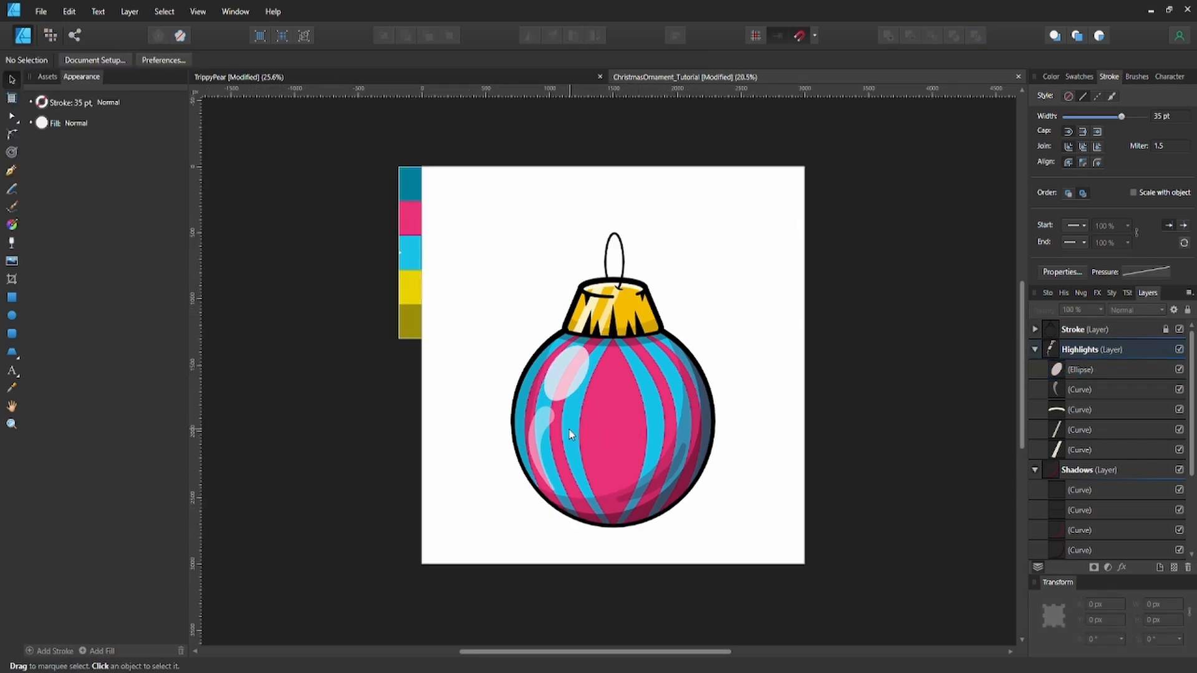
{"action": "left_click", "coordinate": [540, 427]}
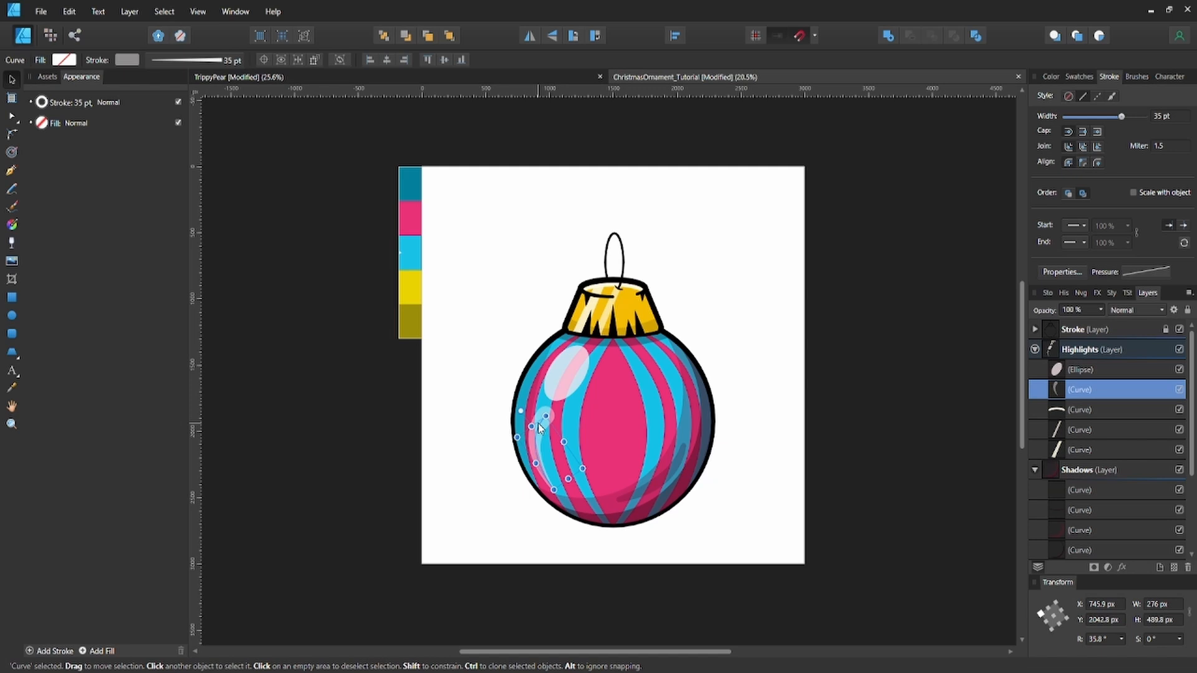
{"action": "key", "text": "ctrl+j"}
{"action": "left_click", "coordinate": [530, 36]}
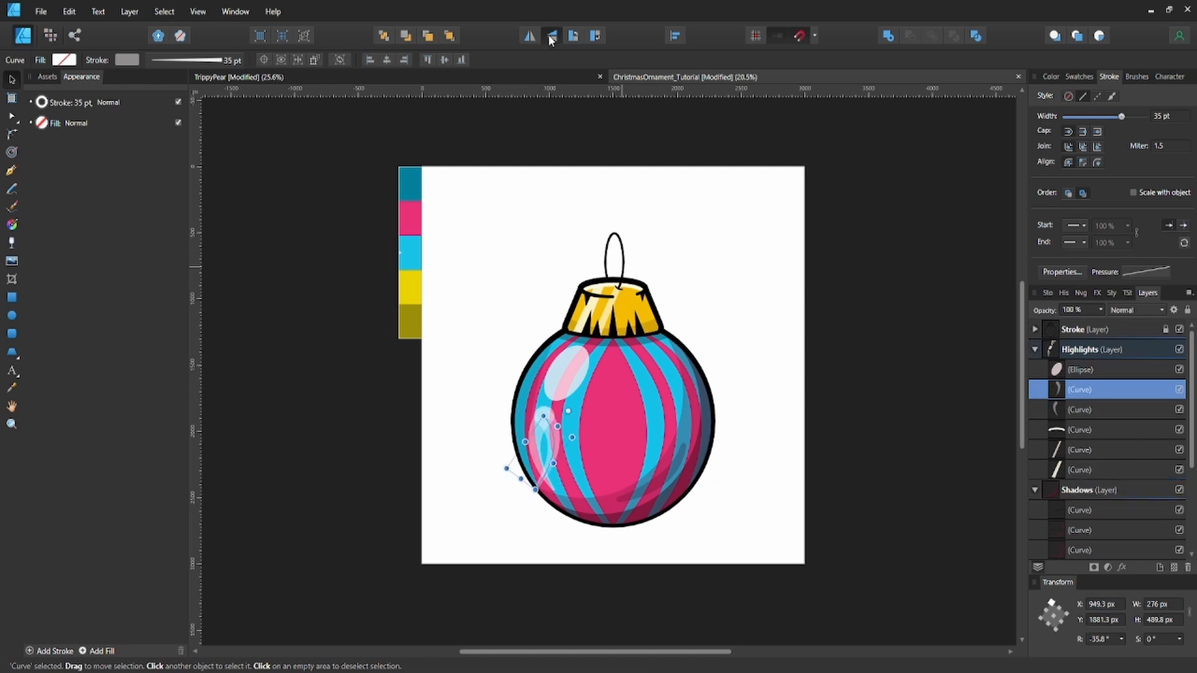
{"action": "left_click", "coordinate": [549, 36]}
{"action": "left_click_drag", "start_coordinate": [550, 481], "coordinate": [618, 472]}
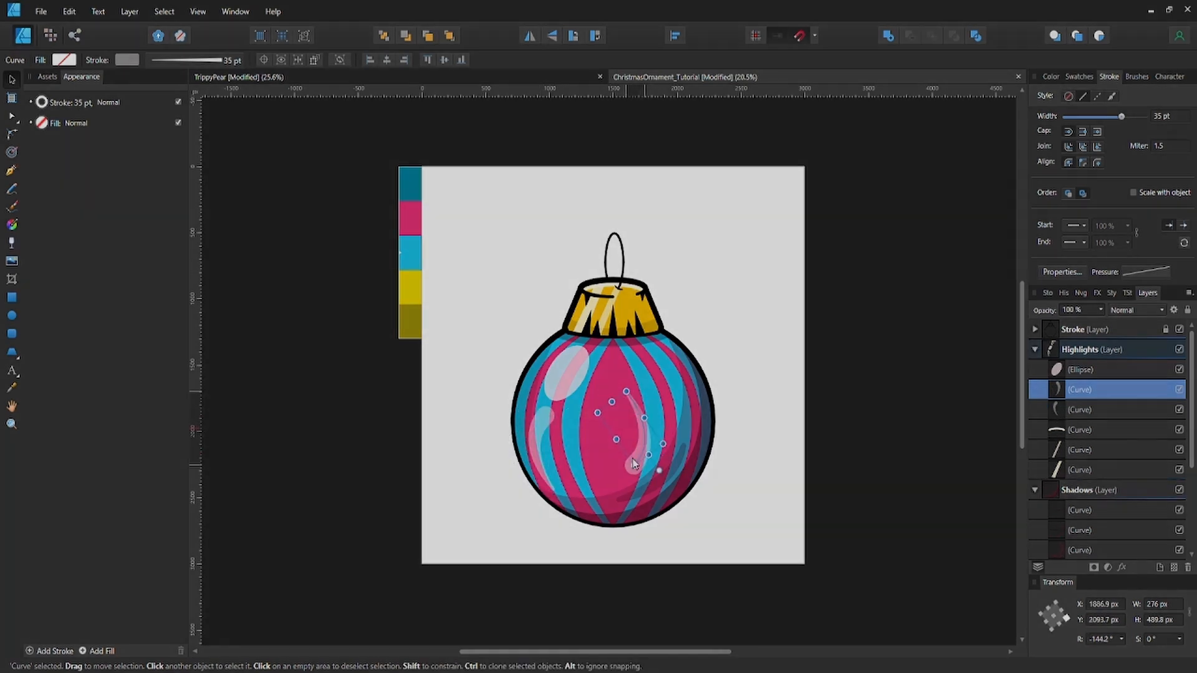
{"action": "left_click_drag", "start_coordinate": [600, 402], "coordinate": [690, 397]}
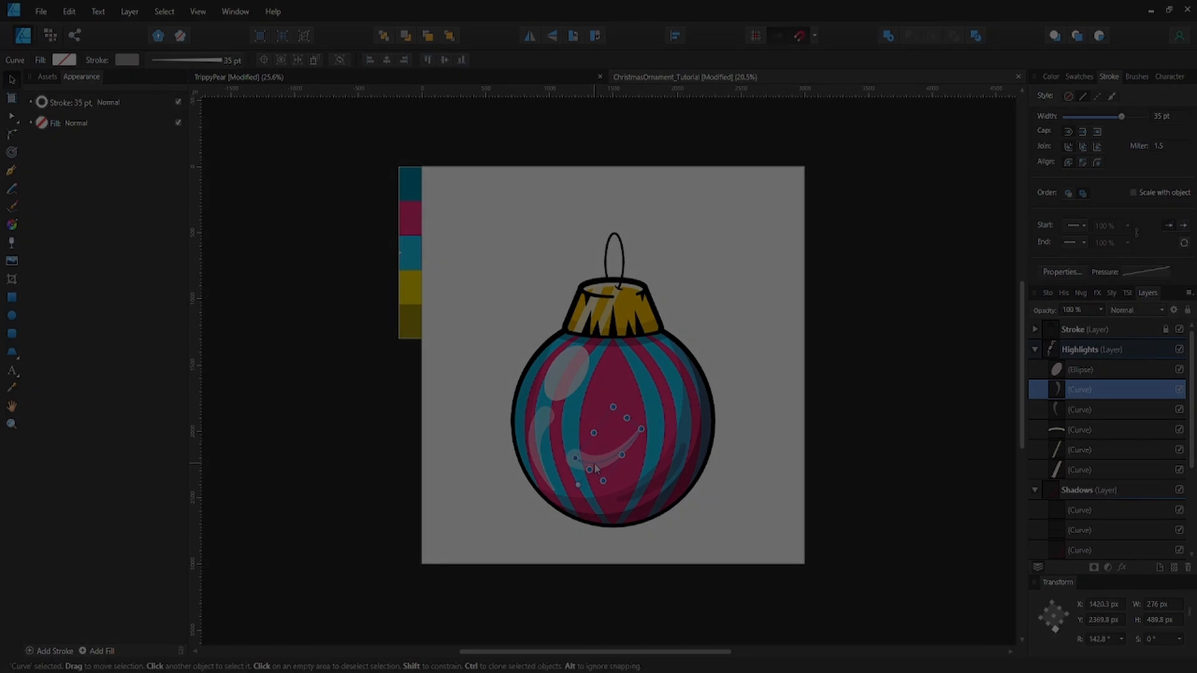
{"action": "left_click_drag", "start_coordinate": [596, 467], "coordinate": [620, 480]}
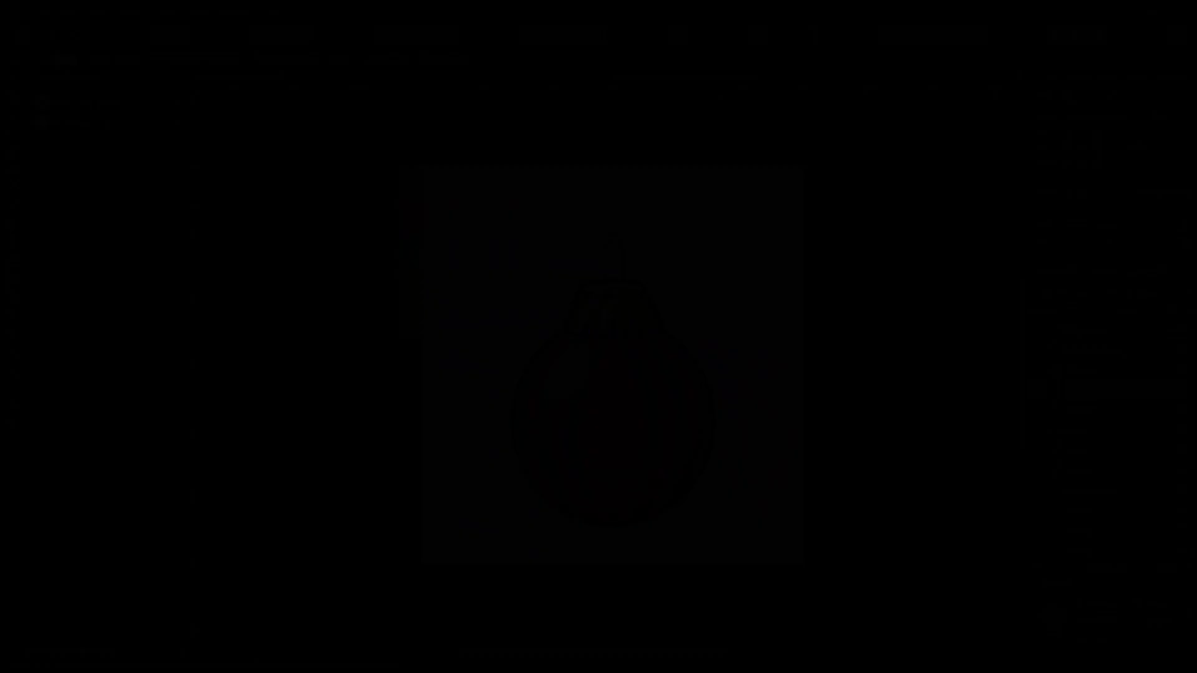